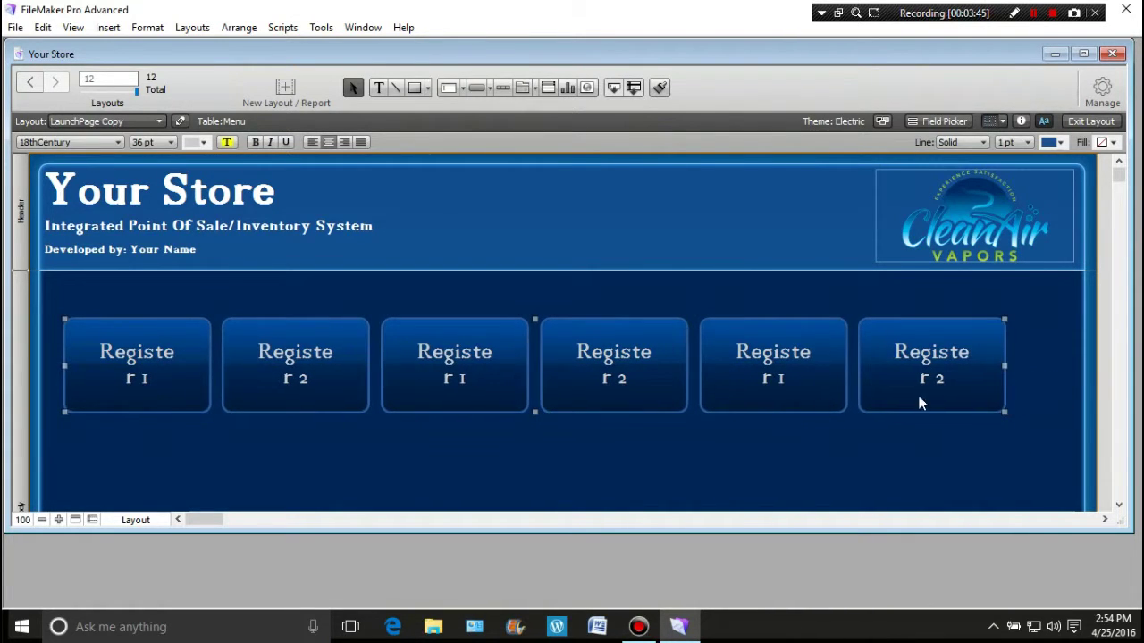
Move the row of six register buttons slightly right and up so it is centred in the layout body.
left_click_drag(571, 364, 598, 353)
left_click(538, 453)
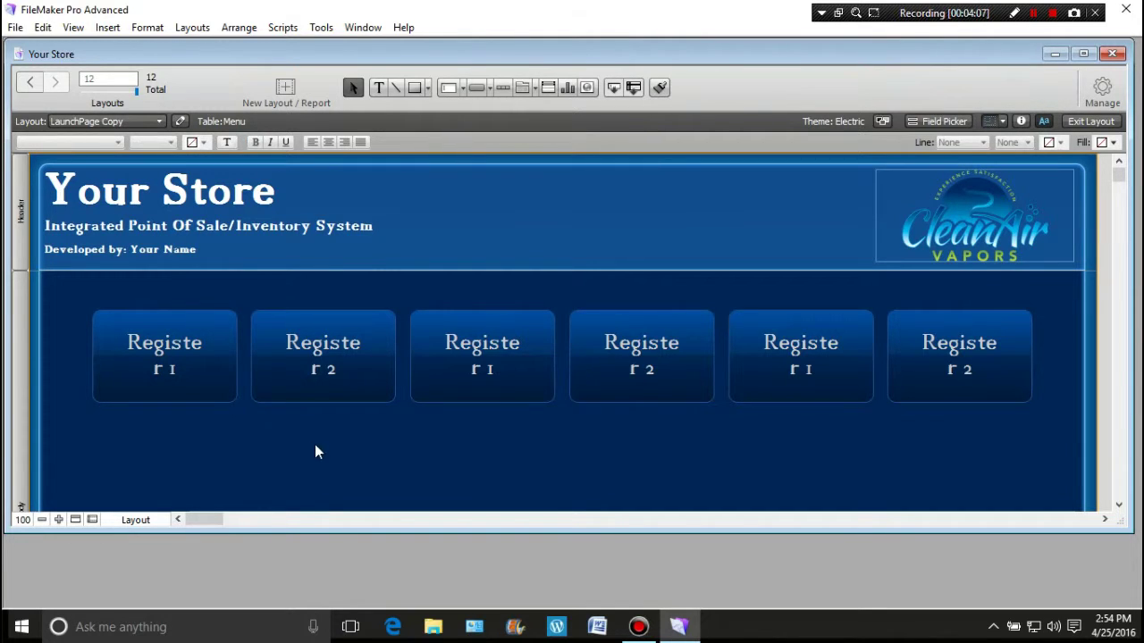
Open the setup of the LaunchPage Copy layout from layout management and rename it MenuOne.
left_click(1108, 100)
left_click(1065, 180)
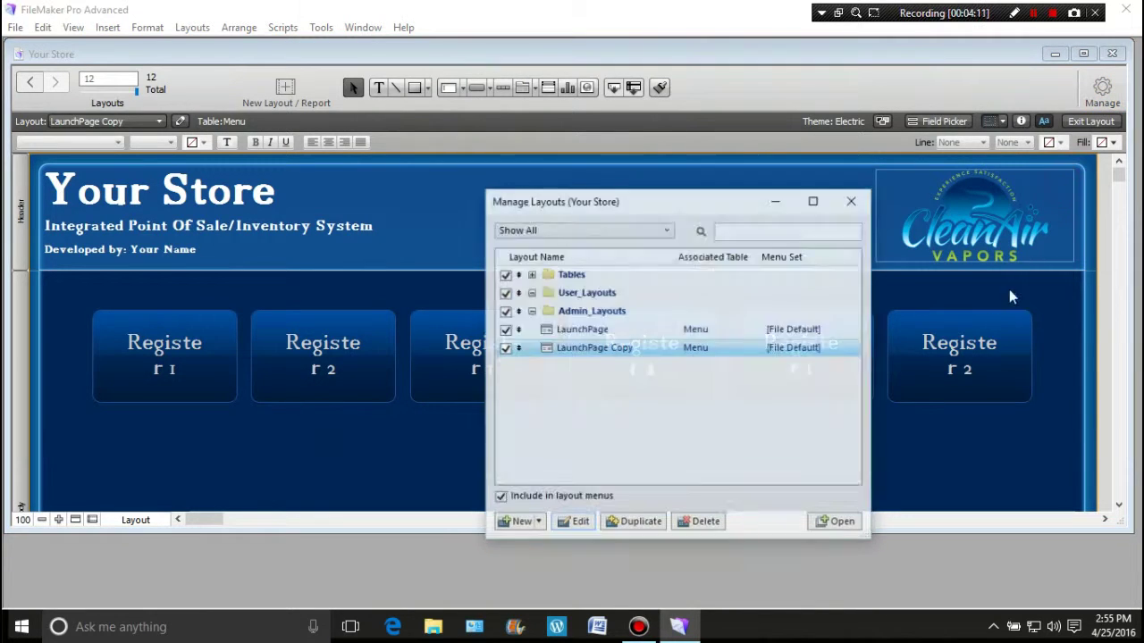
left_click(580, 351)
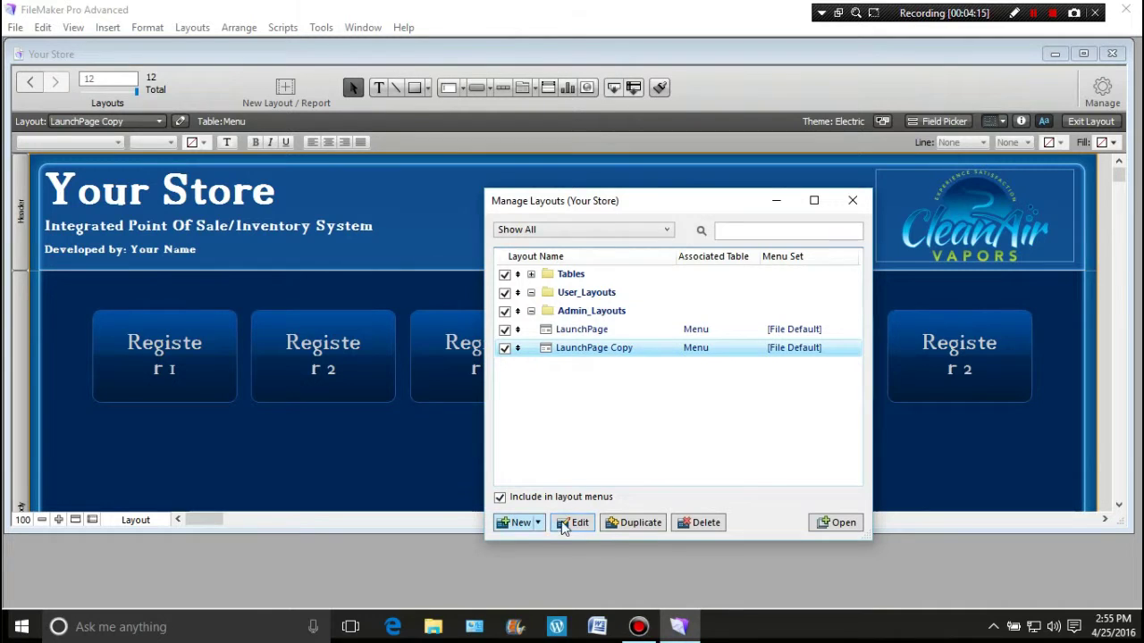
left_click(575, 523)
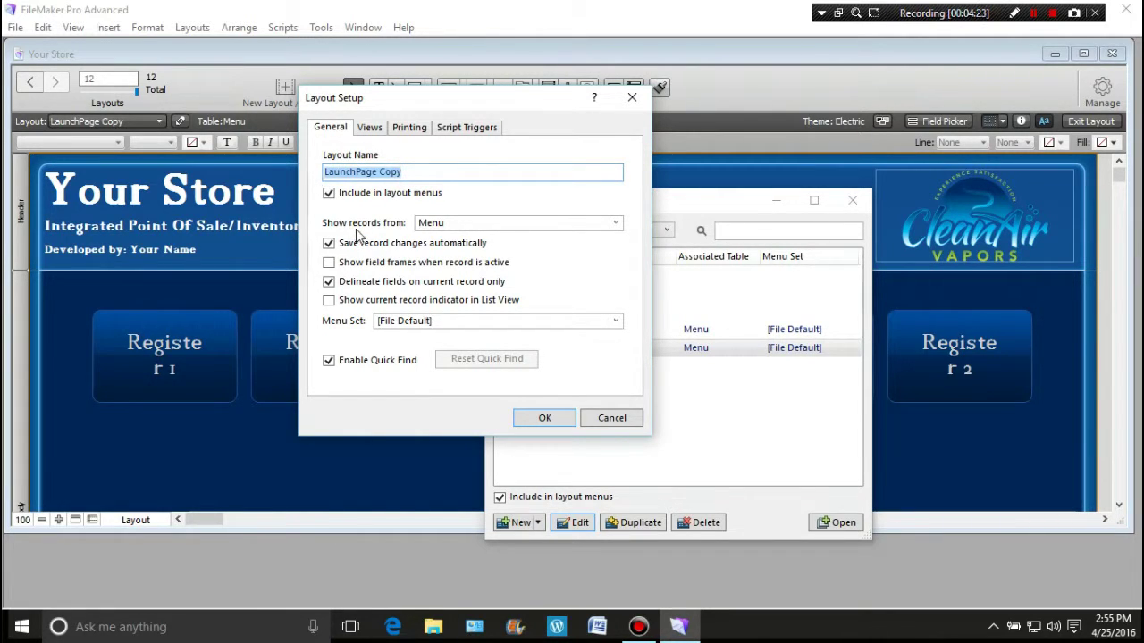
type("MenuOne")
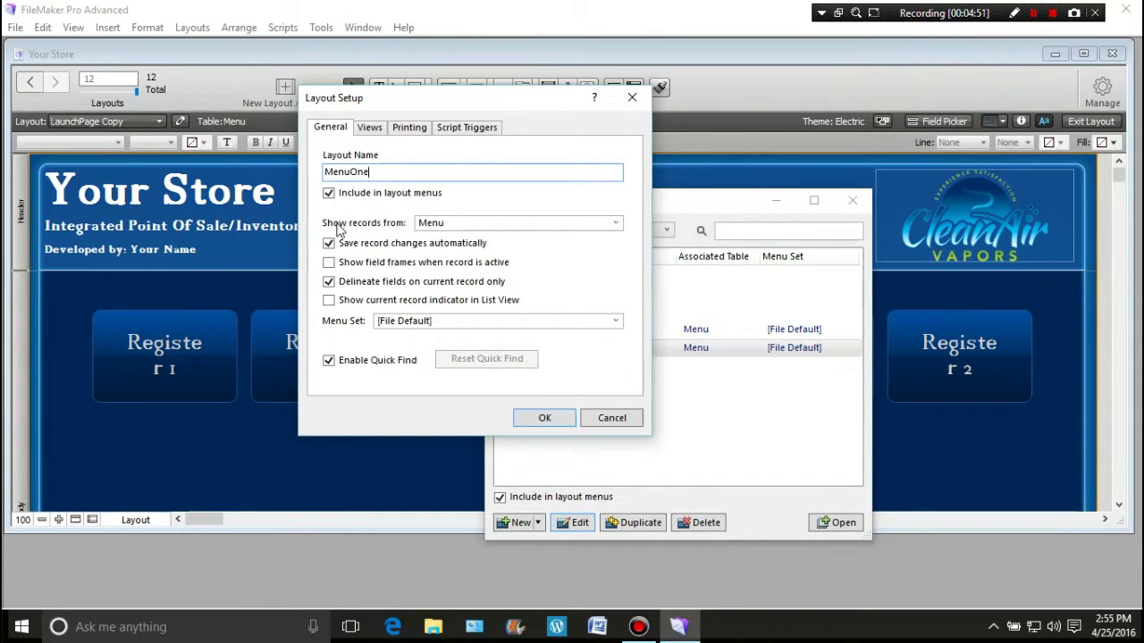
Show the layout's records from Menu, turn off delineating fields on the current record only, and close layout management.
left_click(616, 222)
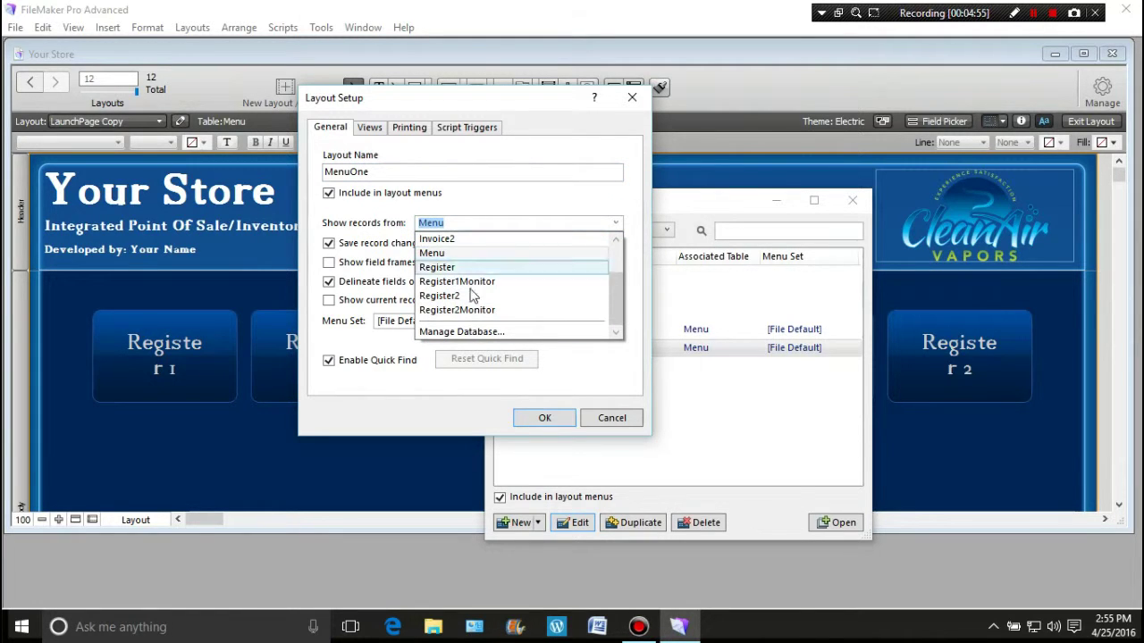
left_click(454, 255)
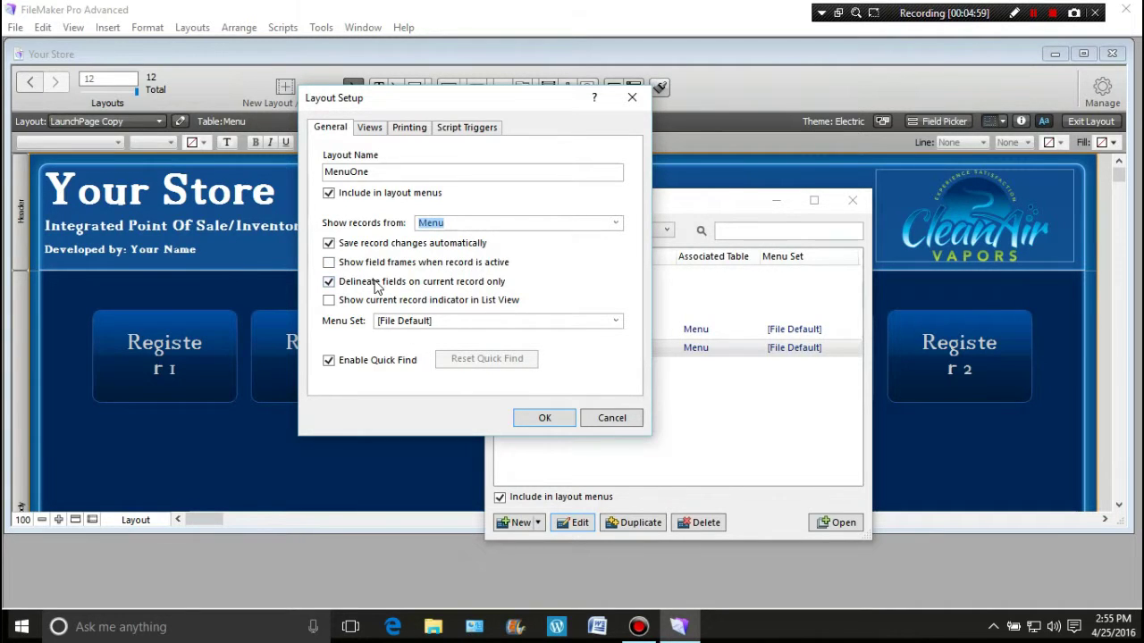
left_click(329, 283)
left_click(541, 419)
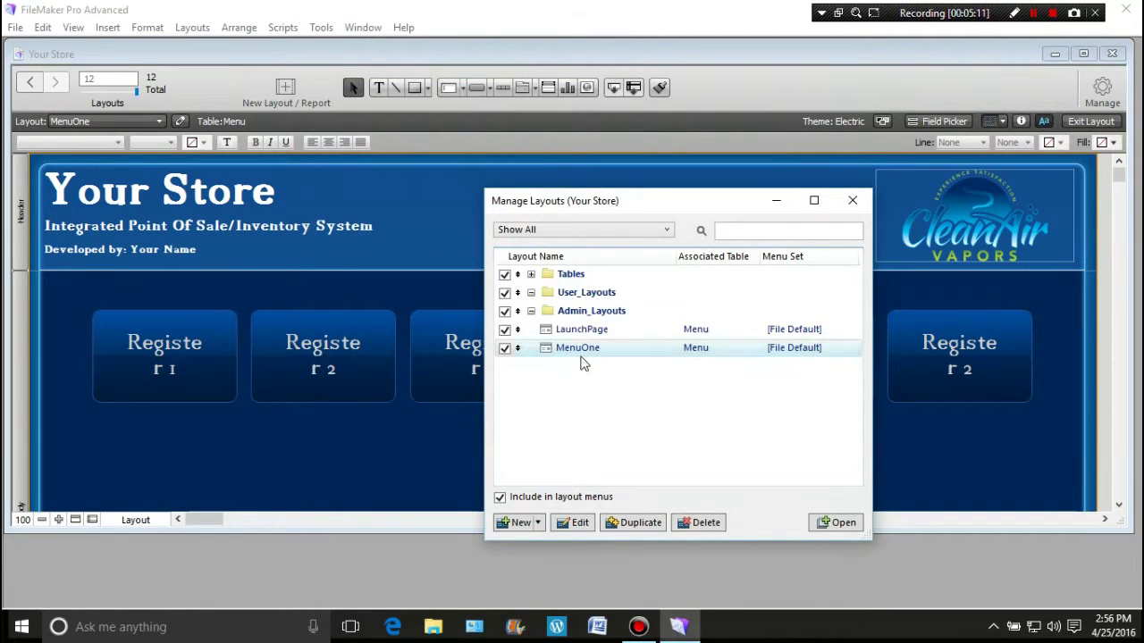
left_click(853, 201)
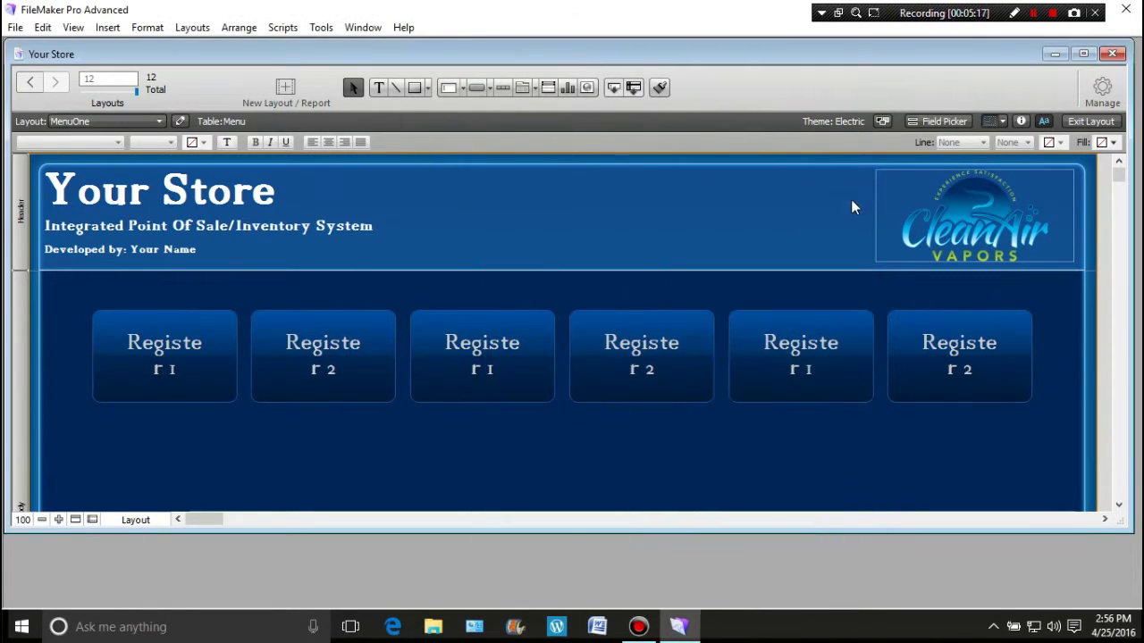
Duplicate the row of six register buttons twice below the original to form three evenly spaced rows.
scroll(786, 437, "down", 3)
left_click_drag(77, 192, 1047, 360)
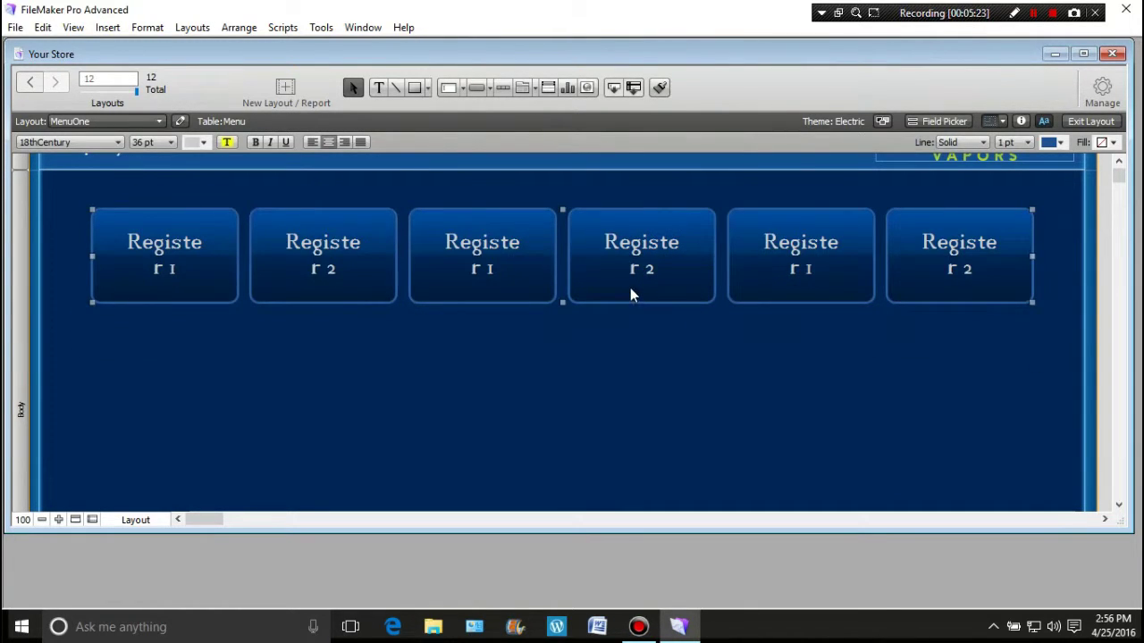
left_click_drag(623, 283, 619, 380)
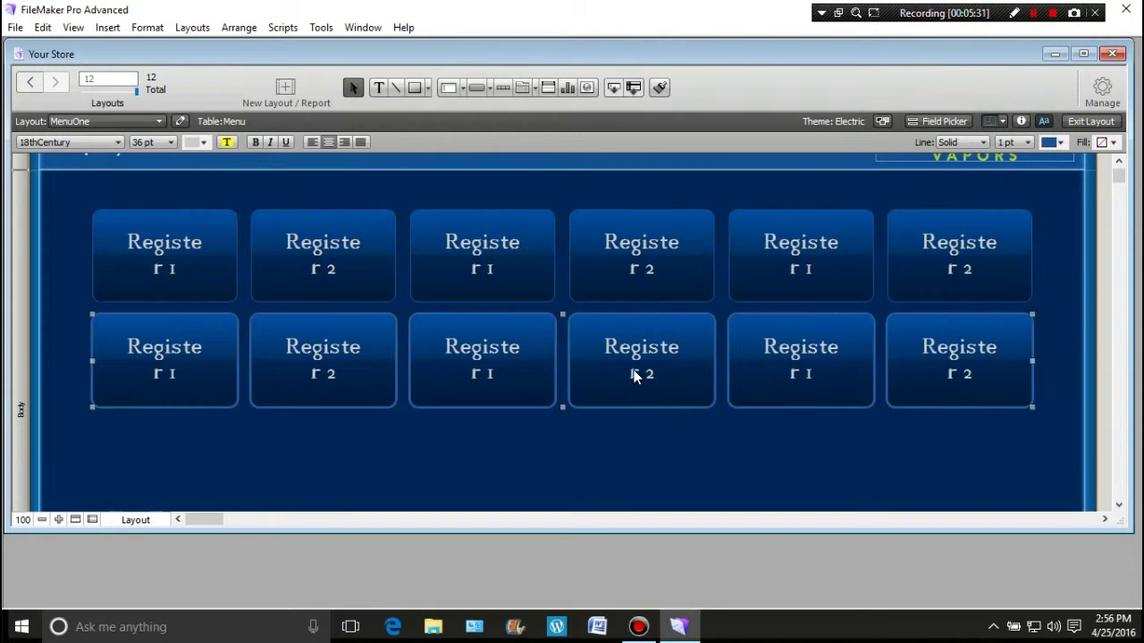
left_click_drag(628, 364, 627, 466)
scroll(624, 419, "down", 3)
scroll(669, 402, "up", 3)
scroll(669, 401, "down", 2)
scroll(669, 401, "up", 1)
scroll(669, 394, "up", 2)
scroll(669, 394, "down", 2)
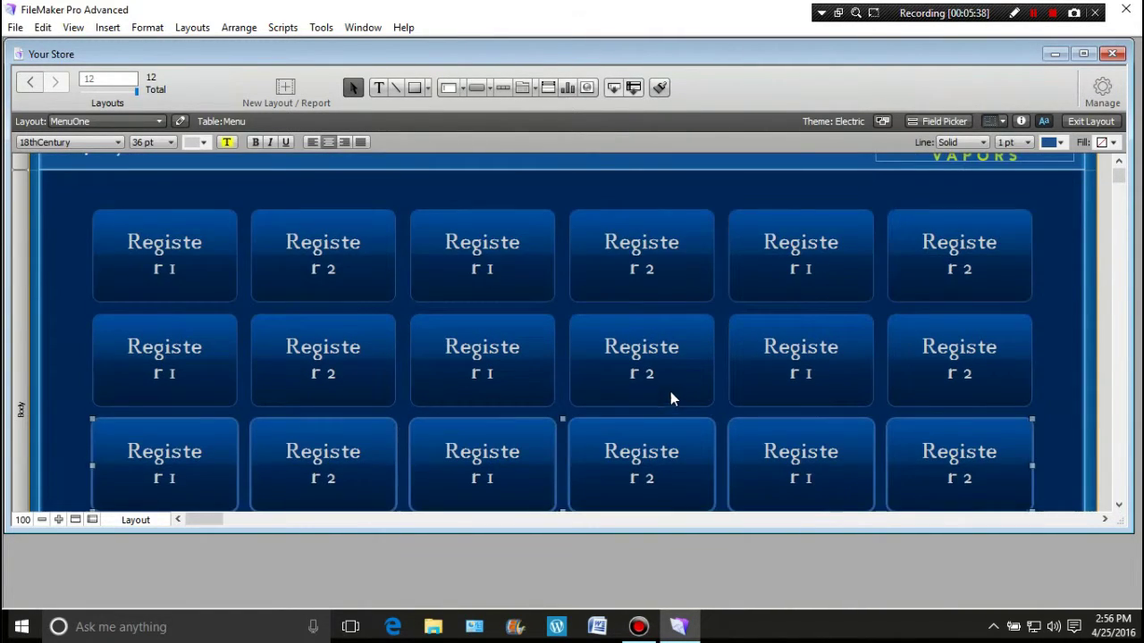
left_click_drag(87, 213, 1016, 495)
left_click_drag(377, 316, 1001, 491)
left_click(814, 469)
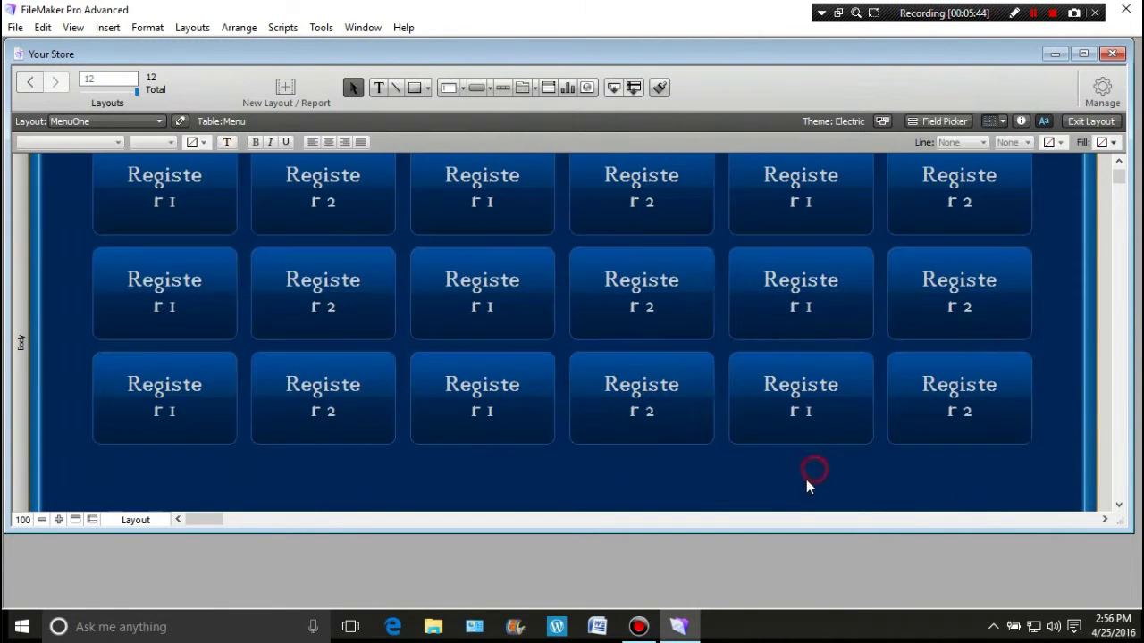
left_click_drag(802, 456, 799, 420)
left_click_drag(778, 462, 752, 416)
left_click_drag(718, 469, 700, 421)
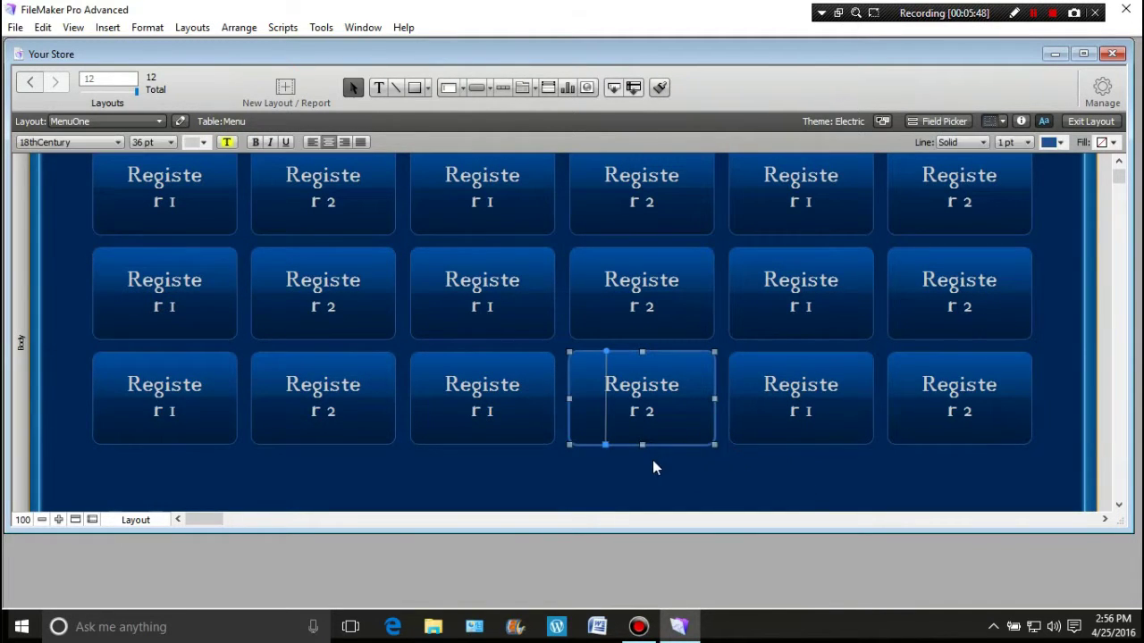
left_click_drag(599, 469, 529, 418)
left_click(522, 468)
Select all three rows of buttons and move the block slightly down in the layout body.
left_click_drag(73, 178, 1043, 469)
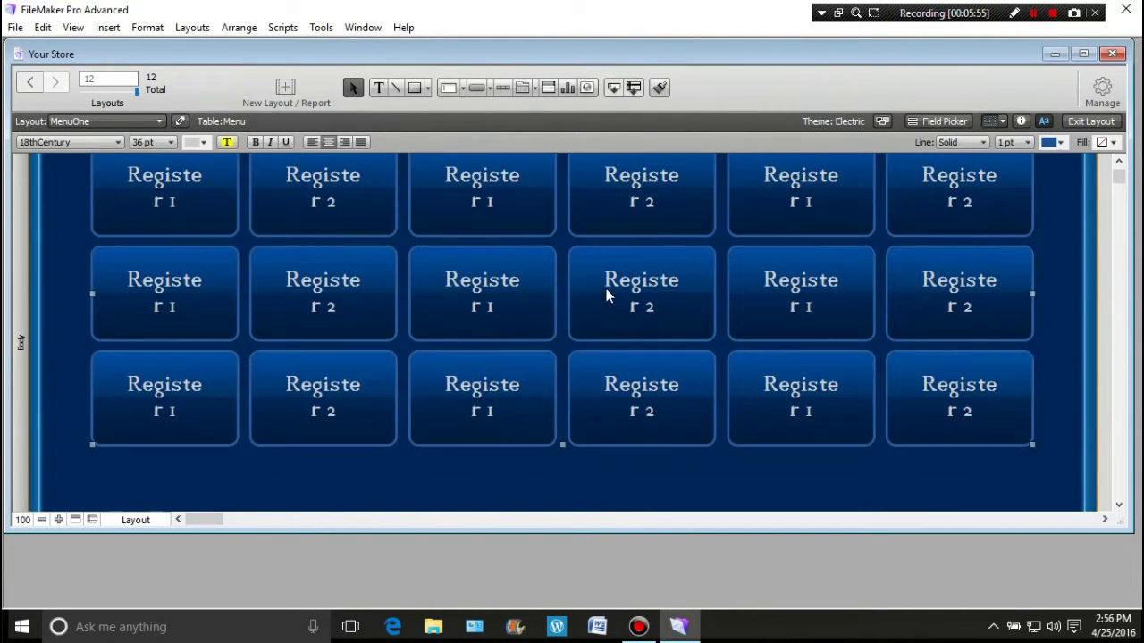
left_click_drag(606, 289, 616, 312)
scroll(615, 312, "up", 1)
scroll(616, 312, "down", 2)
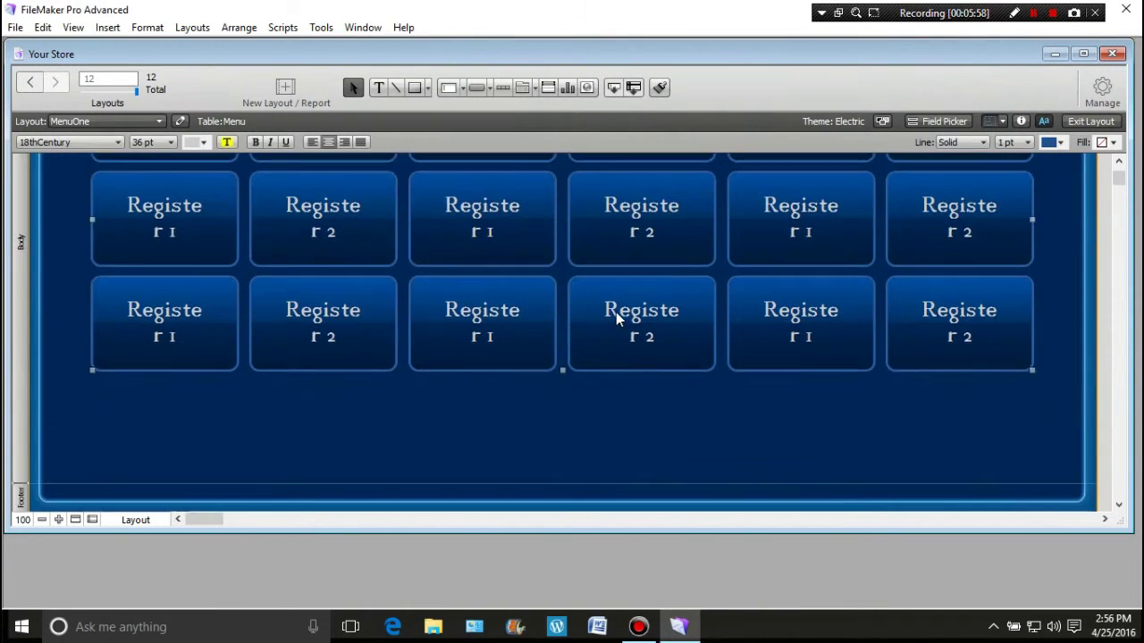
scroll(615, 318, "up", 4)
scroll(615, 317, "down", 4)
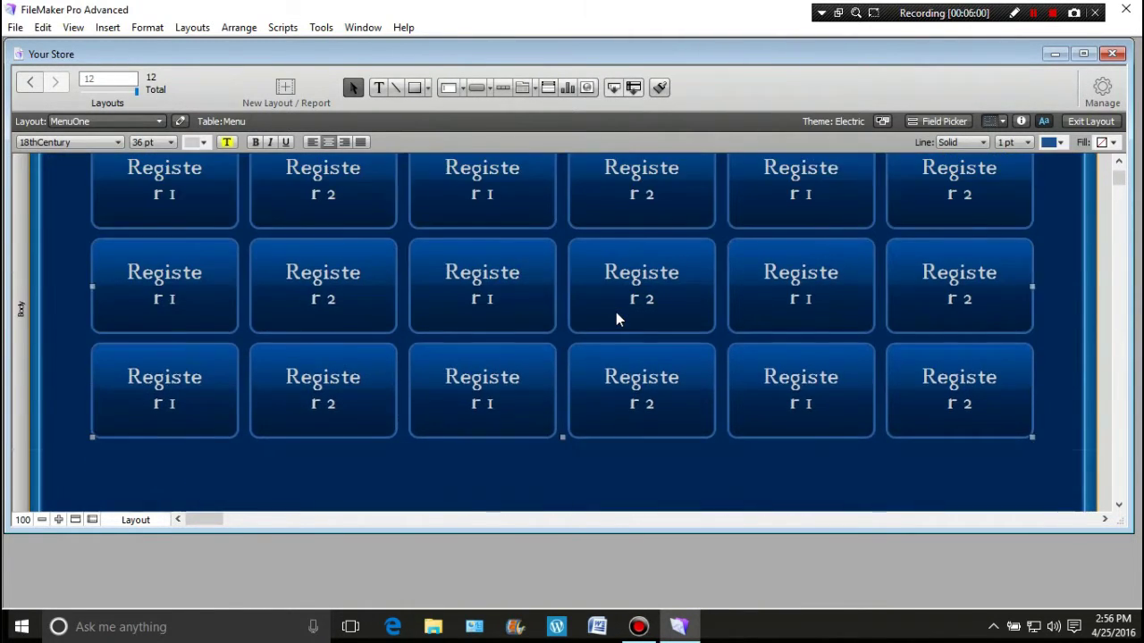
scroll(581, 388, "up", 3)
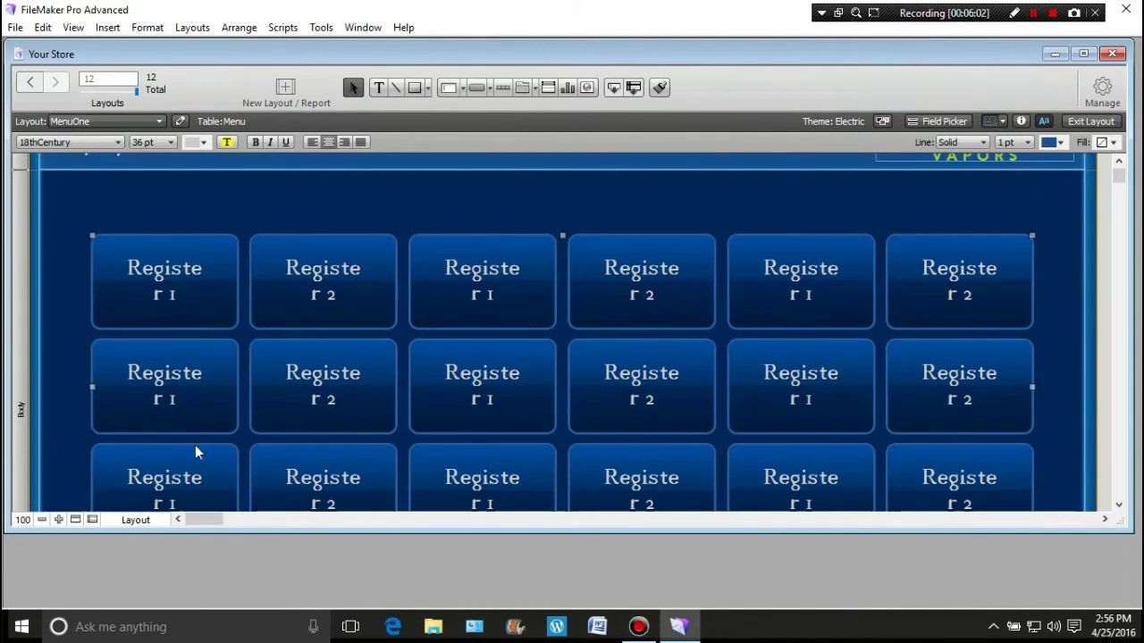
left_click(182, 183)
Change the label of the first button in the top row to "Hot Dog".
double_click(202, 296)
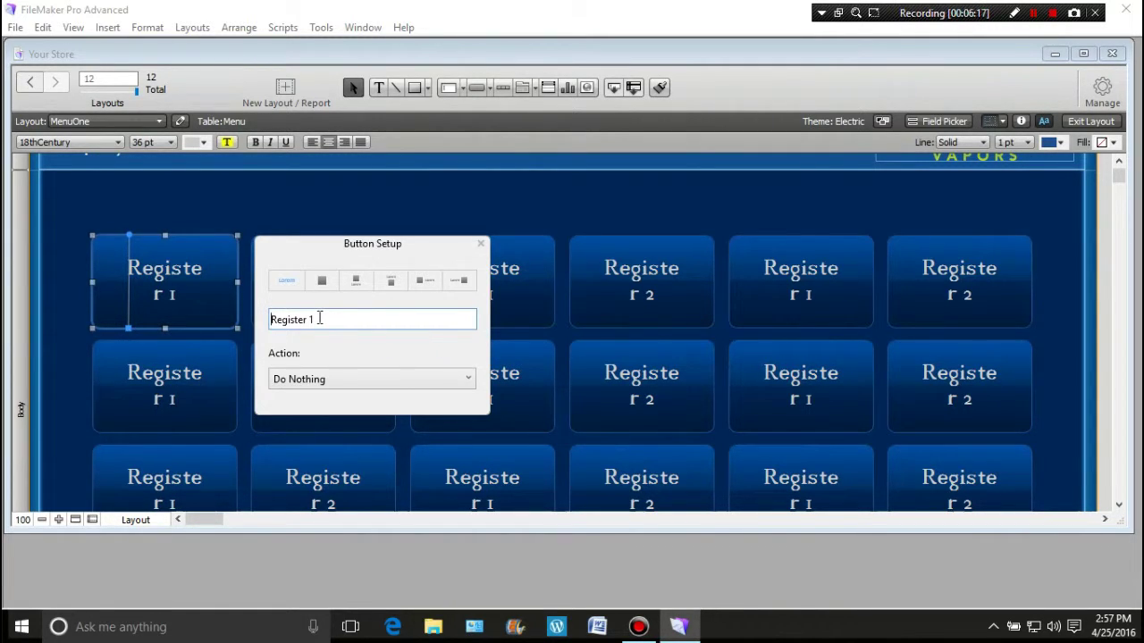
left_click_drag(318, 320, 255, 329)
type("Hot Dog")
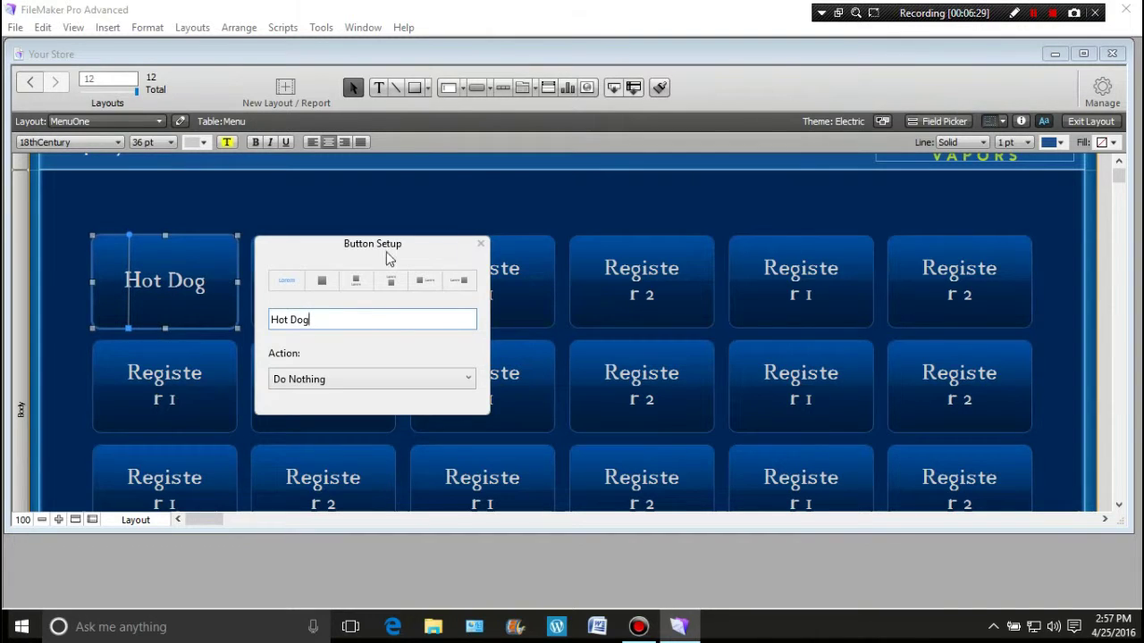
Change the label of the first button in the middle row to "Chili Dog".
left_click(207, 395)
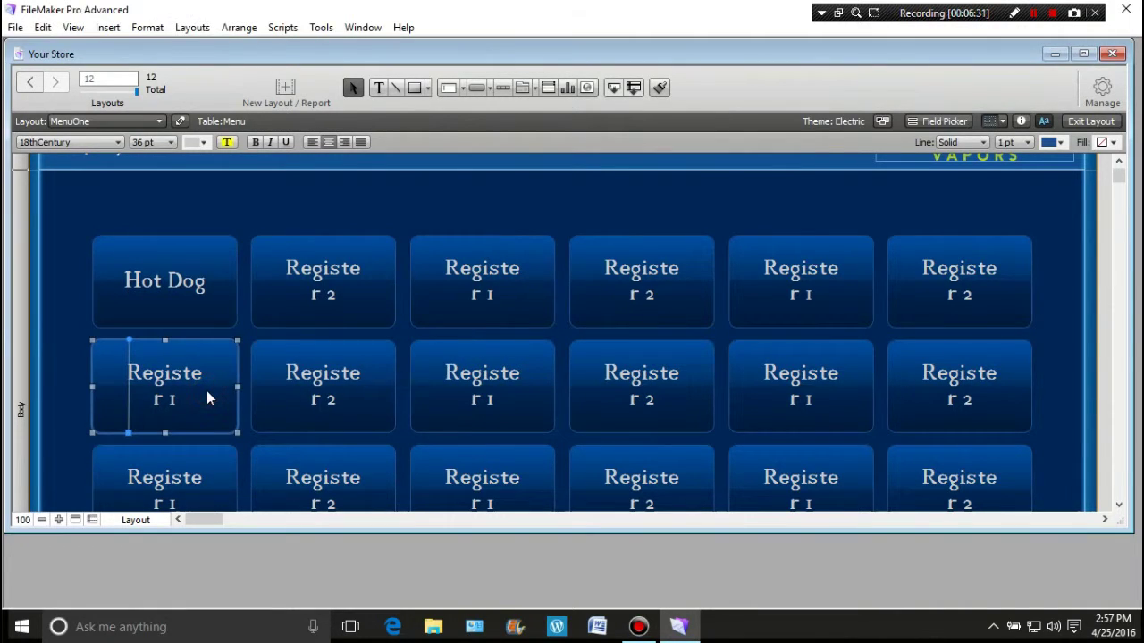
double_click(207, 394)
triple_click(333, 426)
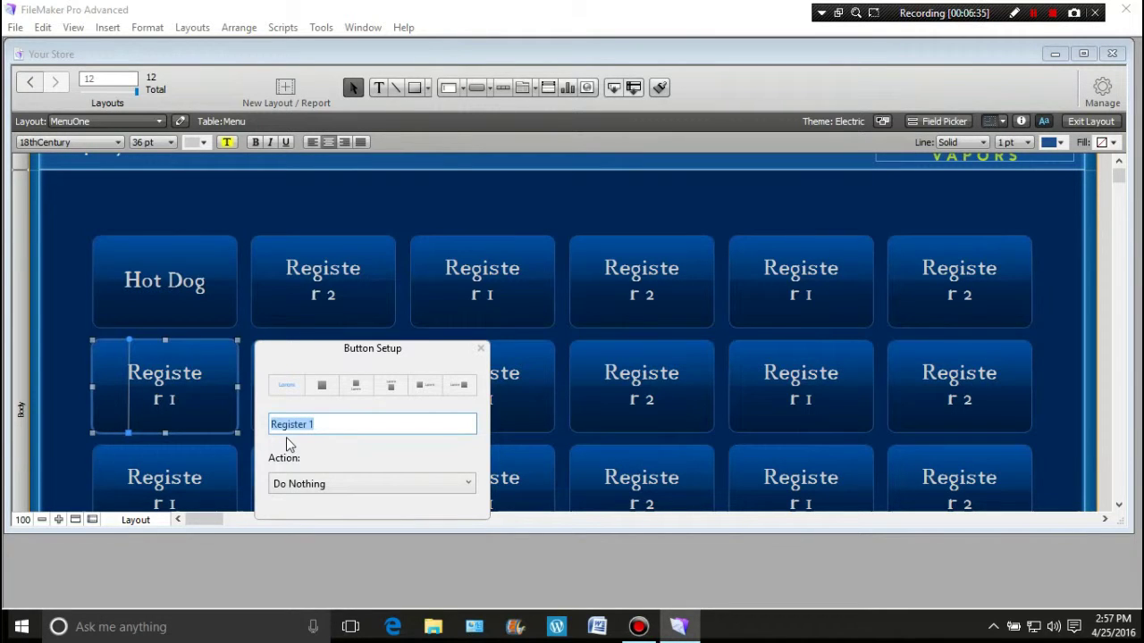
type("Chil")
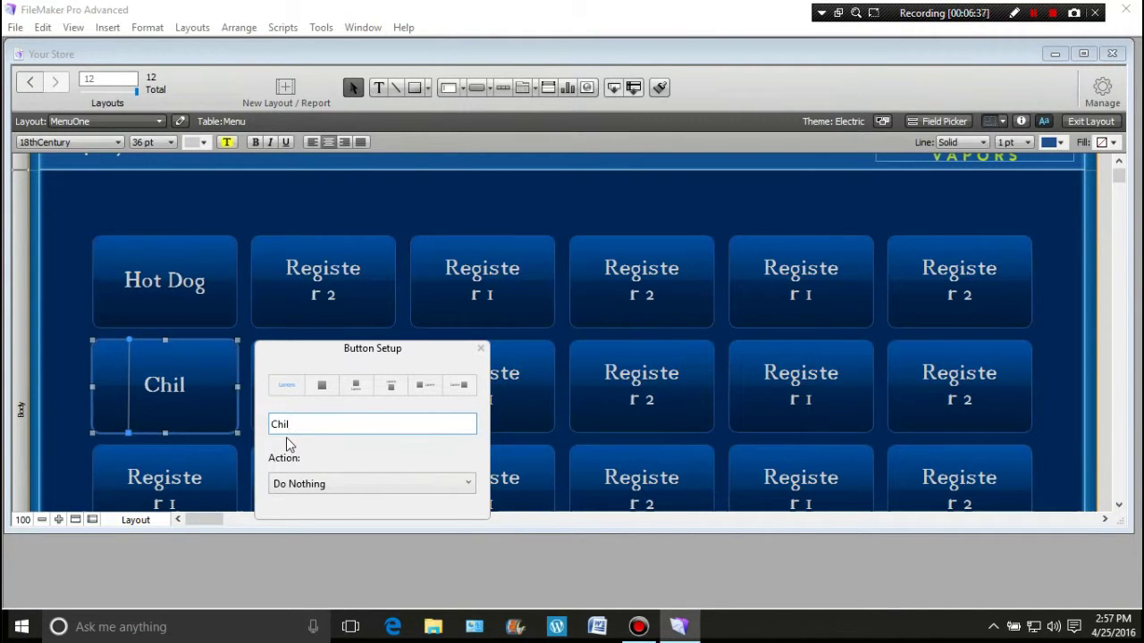
type("i Dog")
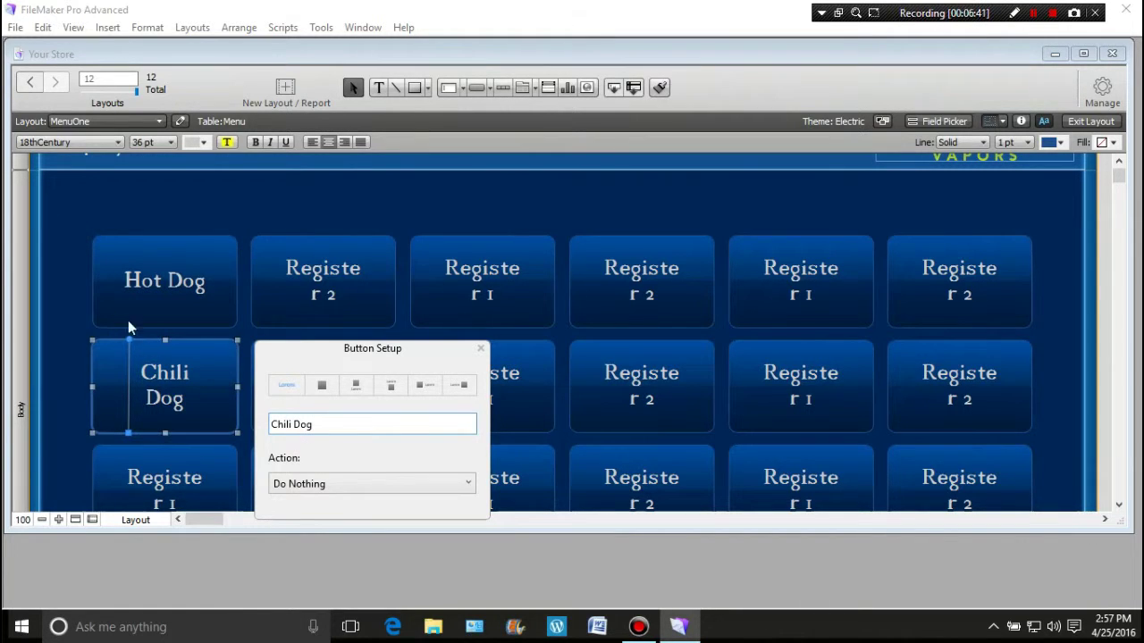
left_click(77, 304)
Change the label of the first button in the bottom row to "Philly Dog".
scroll(179, 381, "down", 3)
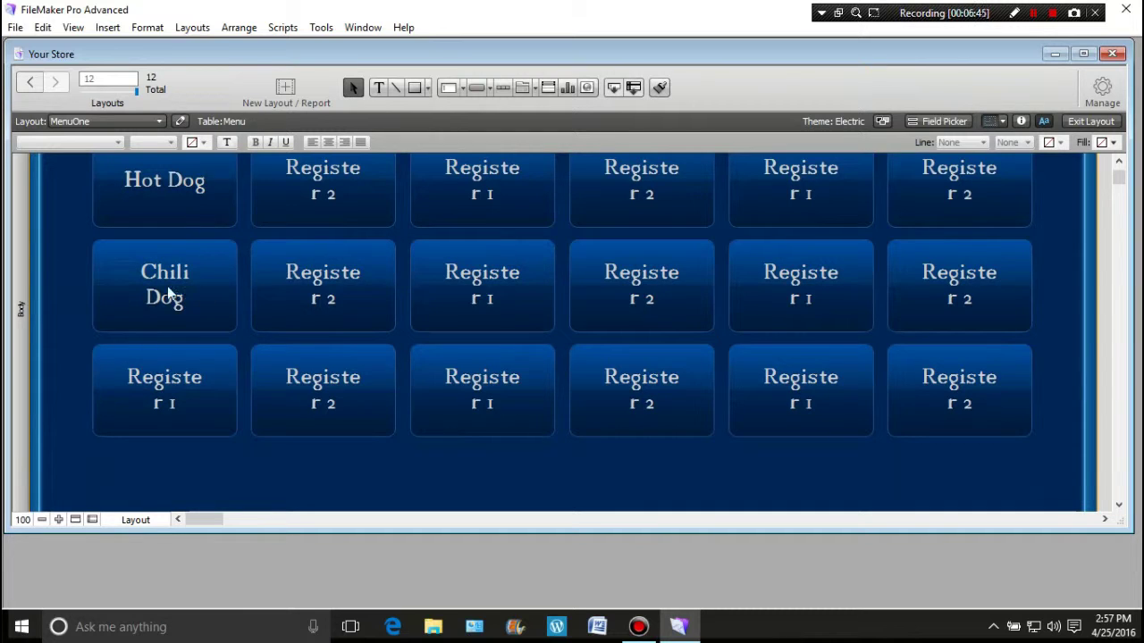
left_click(190, 397)
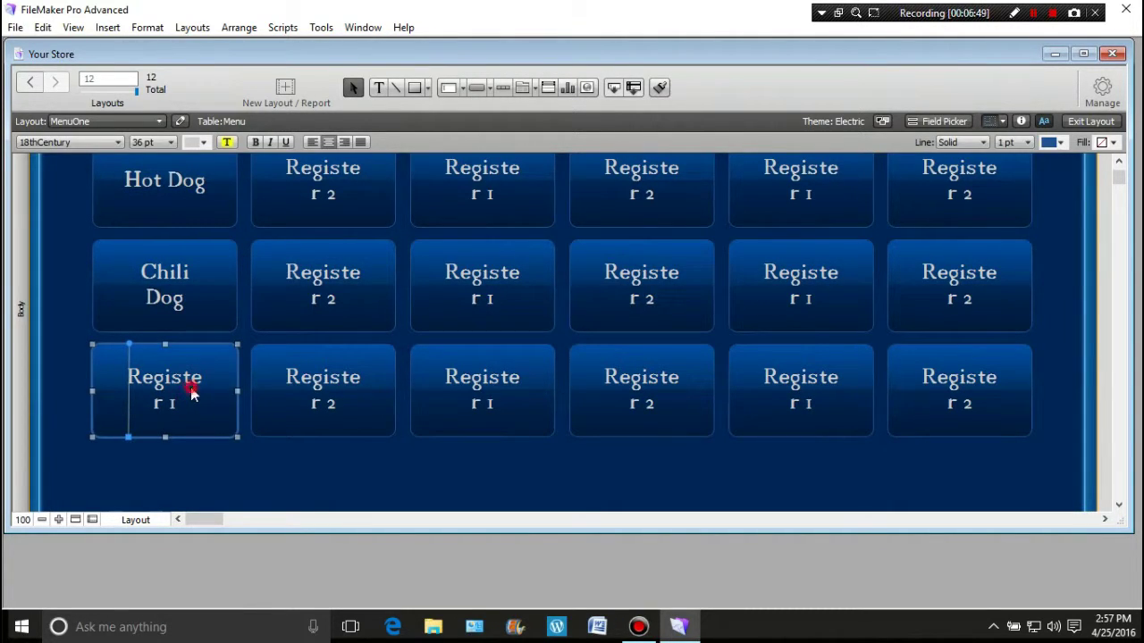
double_click(191, 393)
left_click_drag(327, 429, 242, 434)
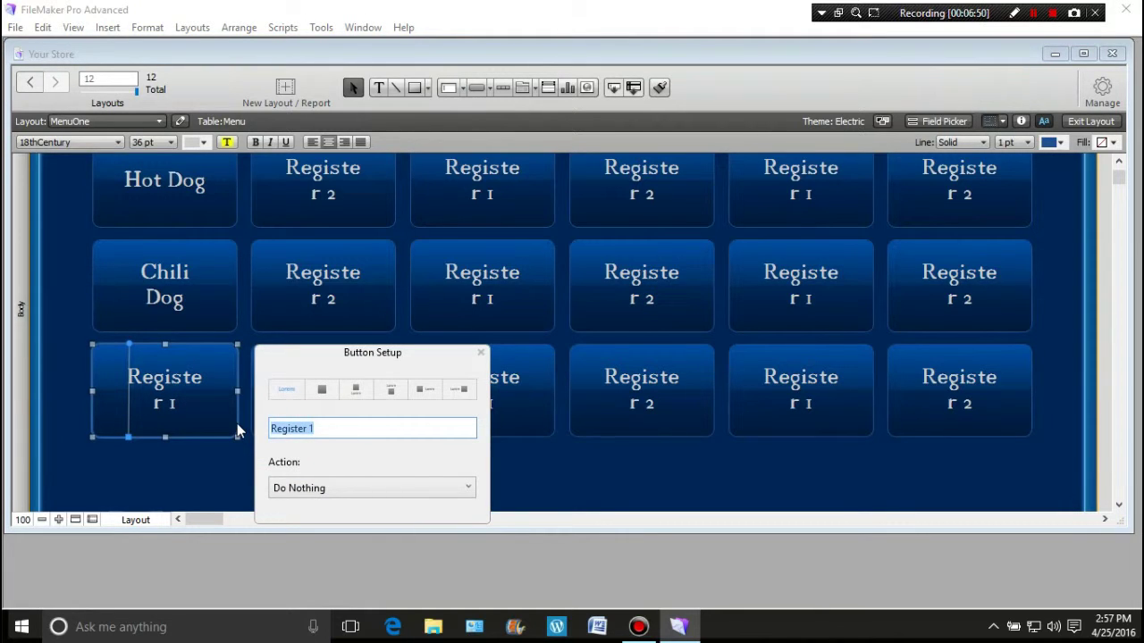
type("Ph")
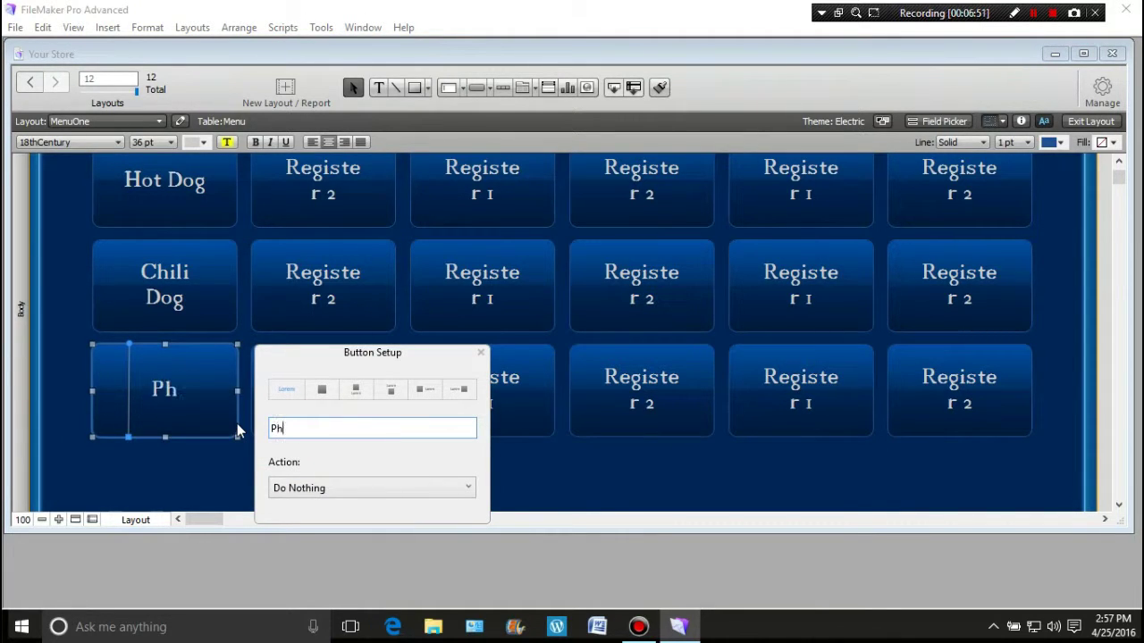
type("illy Dog")
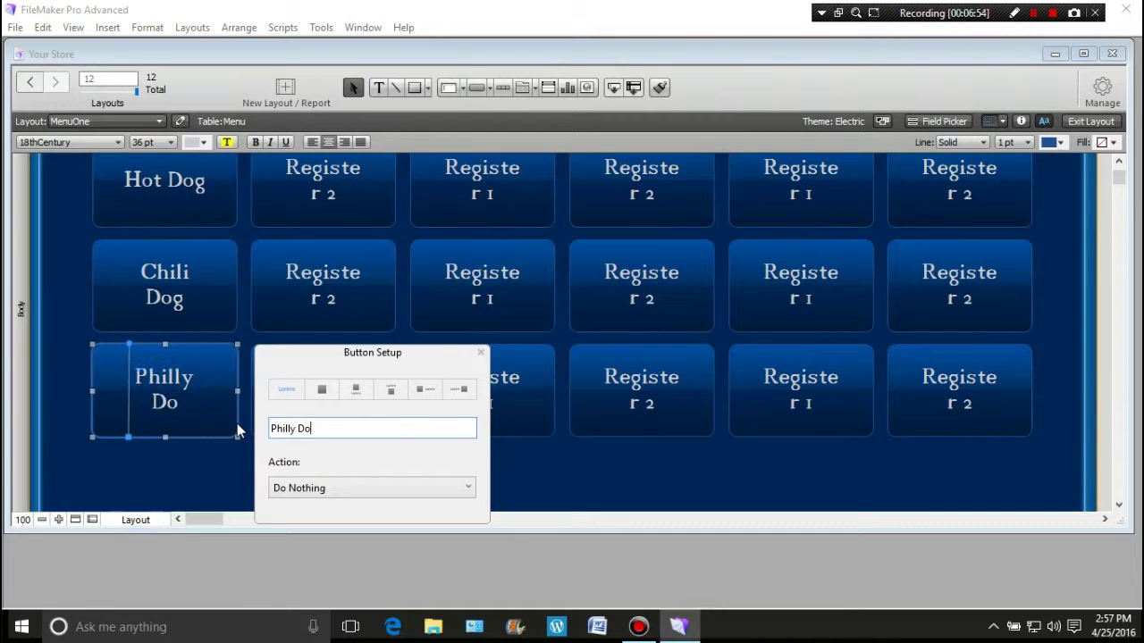
left_click(146, 479)
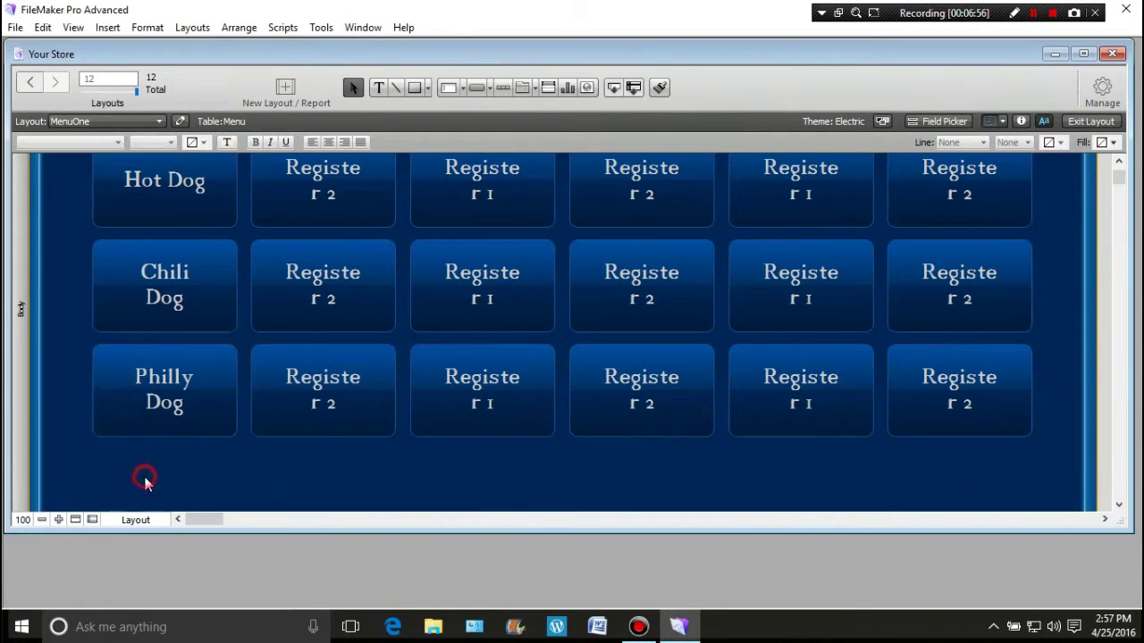
Clear the labels of the top-row and middle-row buttons in the second column.
scroll(193, 320, "up", 2)
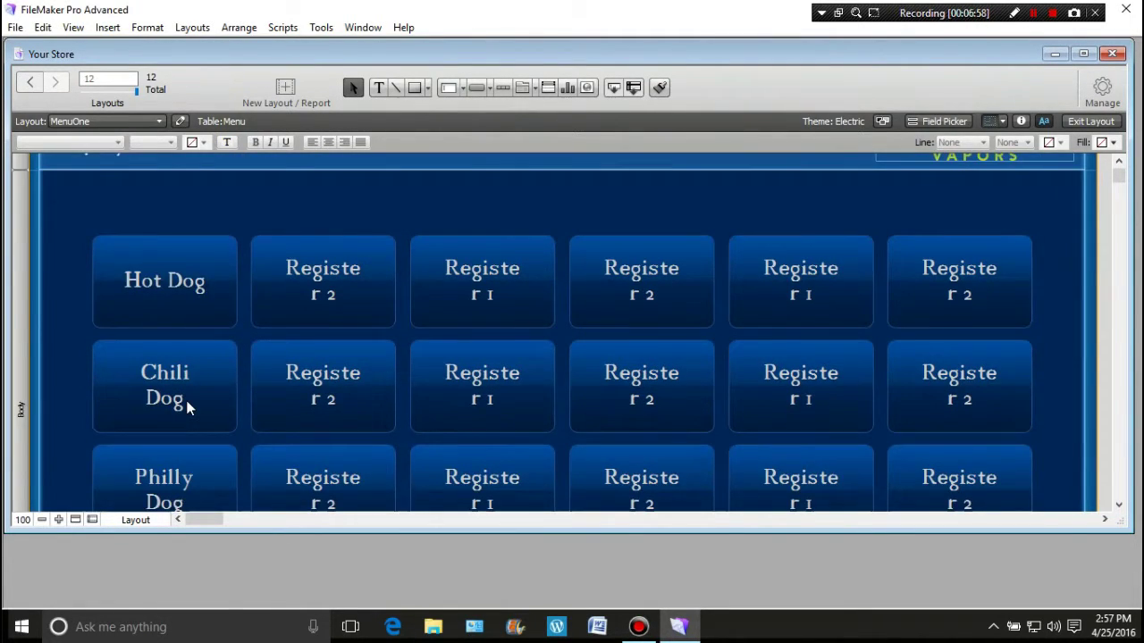
scroll(184, 402, "down", 2)
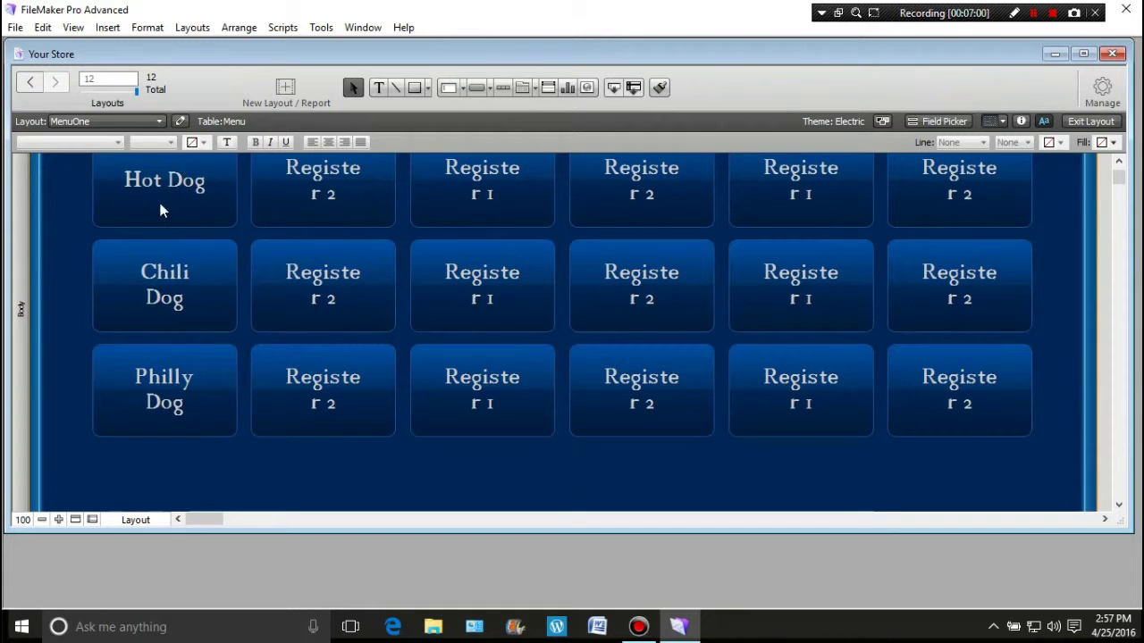
scroll(165, 339, "up", 2)
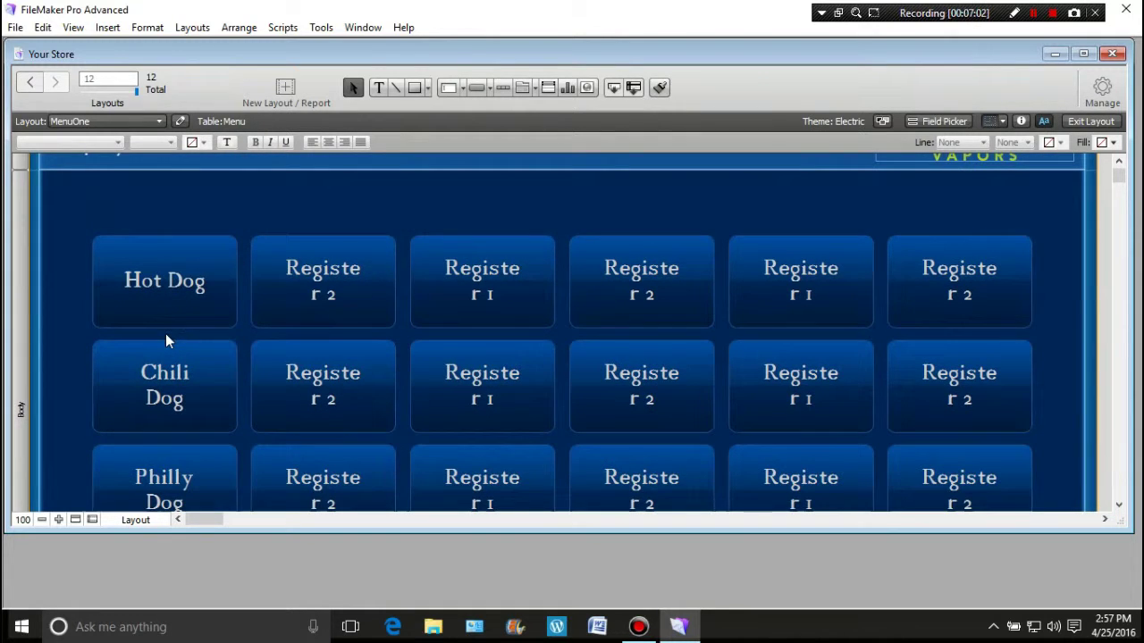
scroll(217, 435, "down", 2)
scroll(217, 435, "up", 2)
left_click(338, 283)
double_click(337, 283)
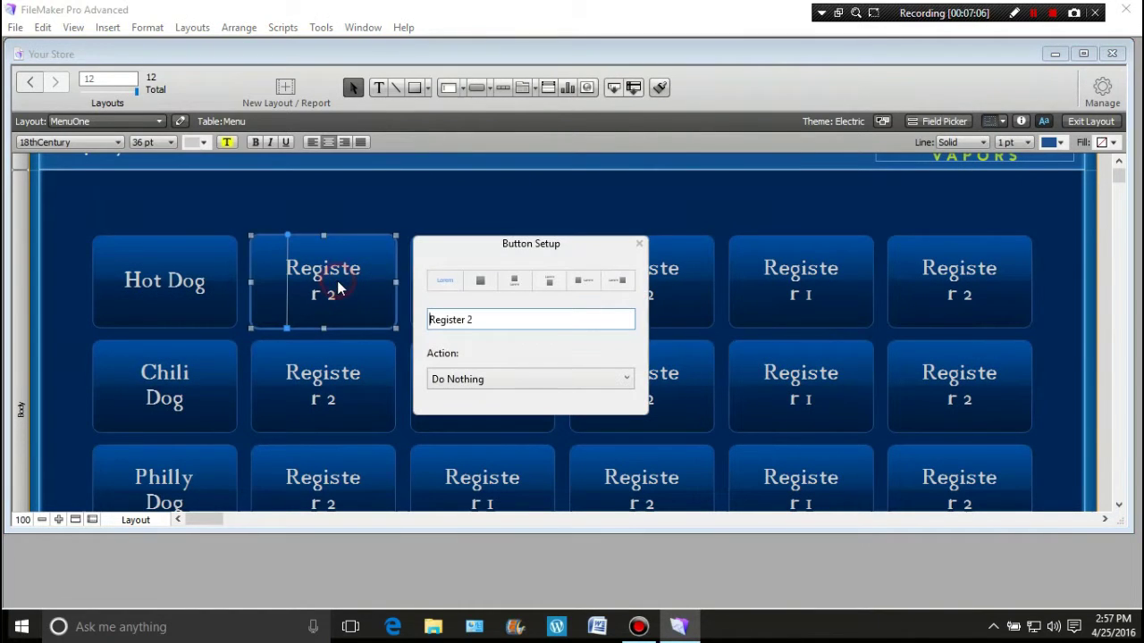
left_click_drag(475, 319, 393, 325)
key("BackSpace")
left_click(355, 403)
left_click_drag(488, 422, 425, 423)
key("BackSpace")
Clear the label of the bottom-row button in the second column.
left_click(329, 474)
double_click(330, 478)
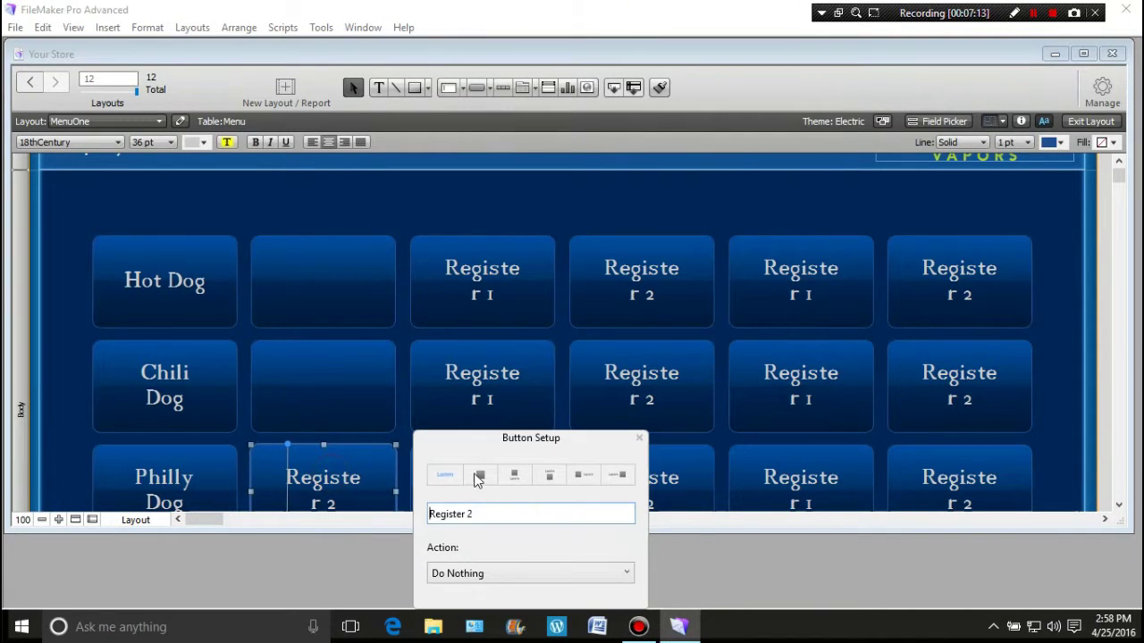
left_click_drag(477, 511, 424, 517)
key("BackSpace")
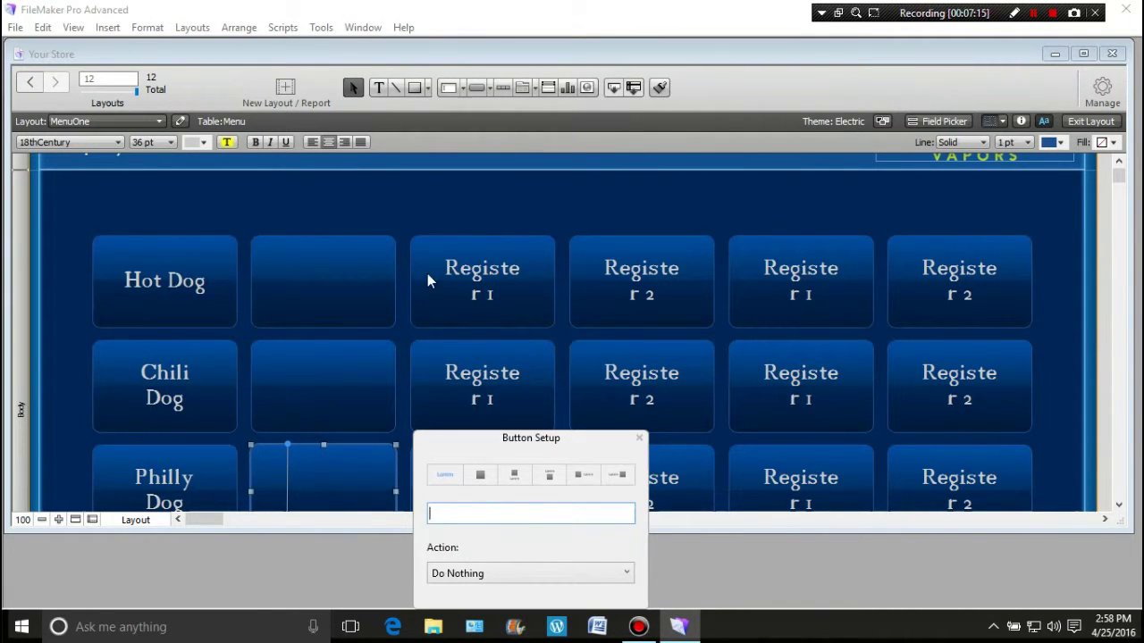
left_click(498, 204)
scroll(421, 351, "down", 2)
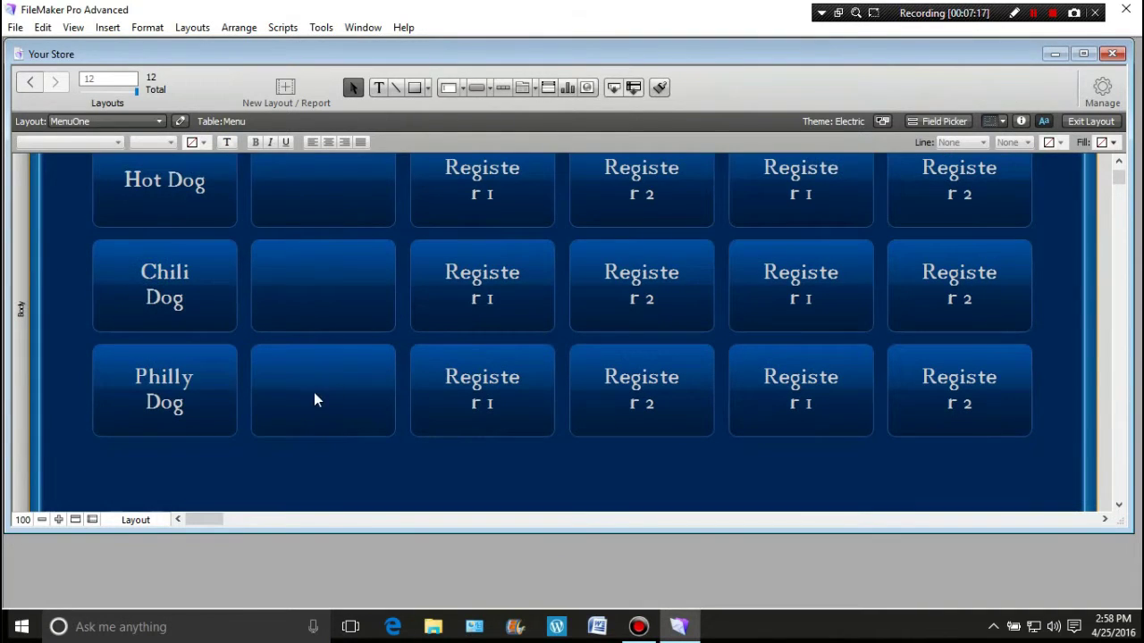
scroll(313, 399, "up", 2)
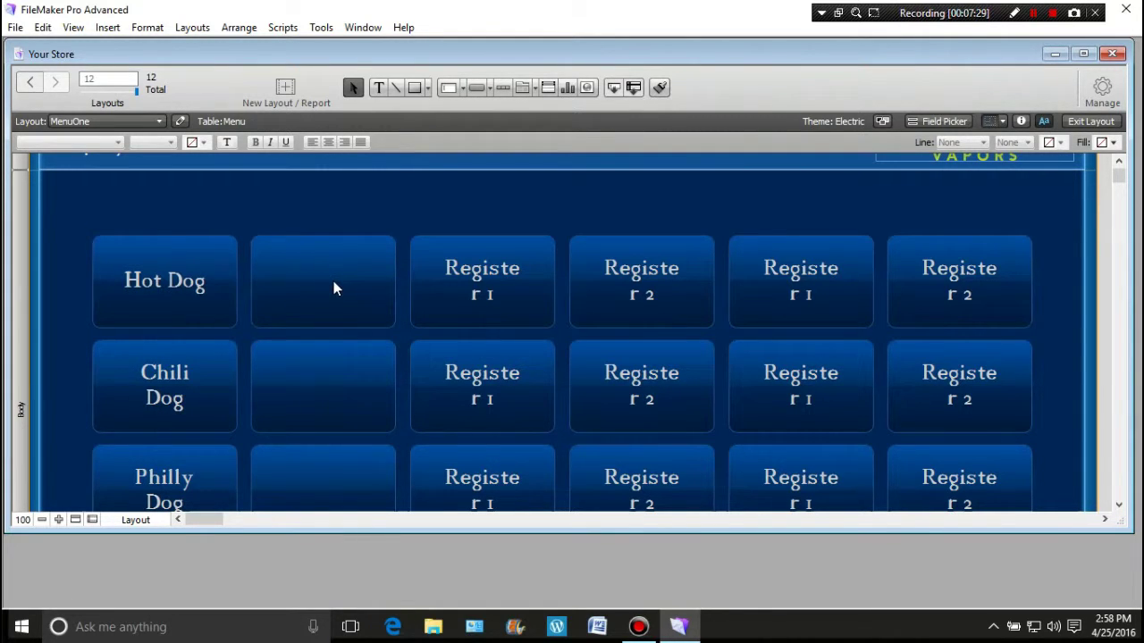
Change the fill of the three blank buttons in the second column from gradient to a solid purple color.
scroll(331, 276, "down", 2)
left_click_drag(323, 480, 282, 170)
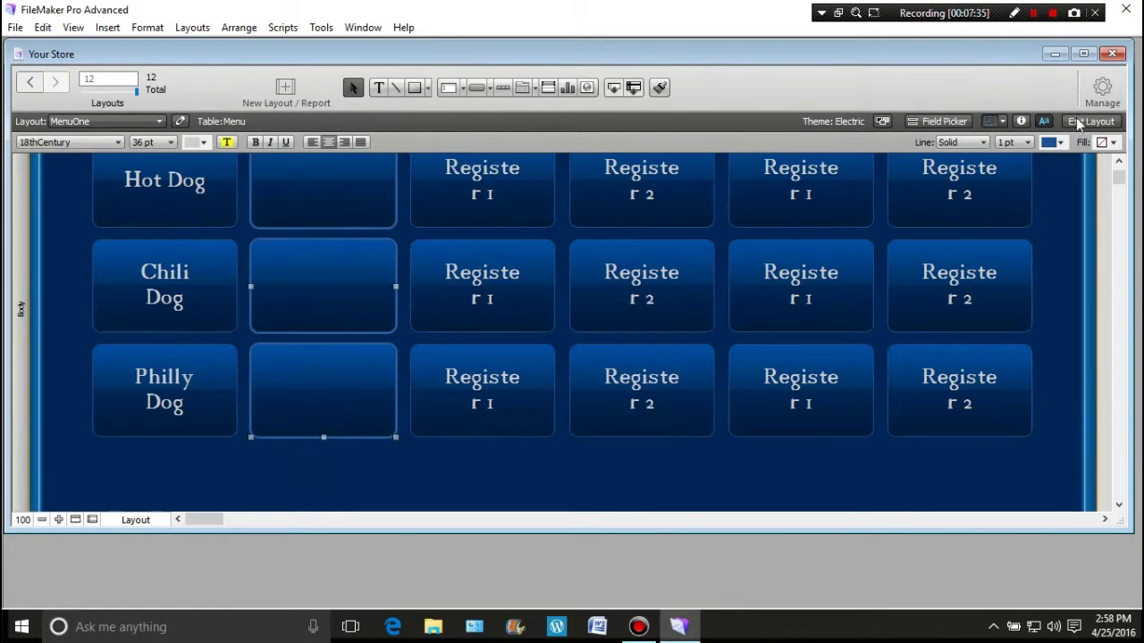
left_click(1020, 121)
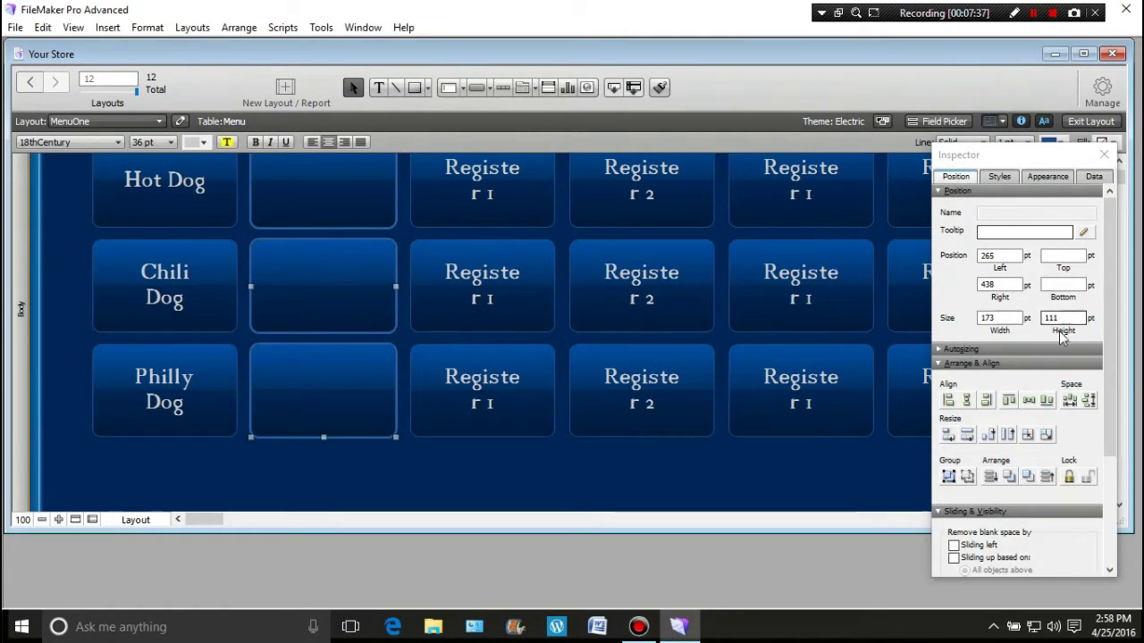
left_click(1047, 177)
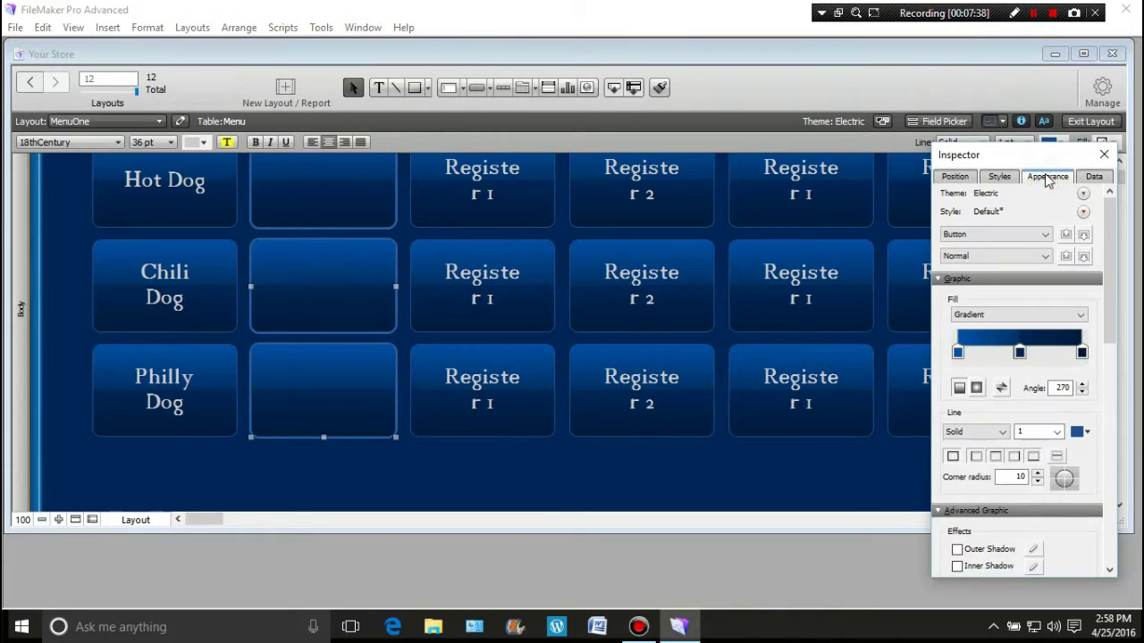
left_click(1081, 319)
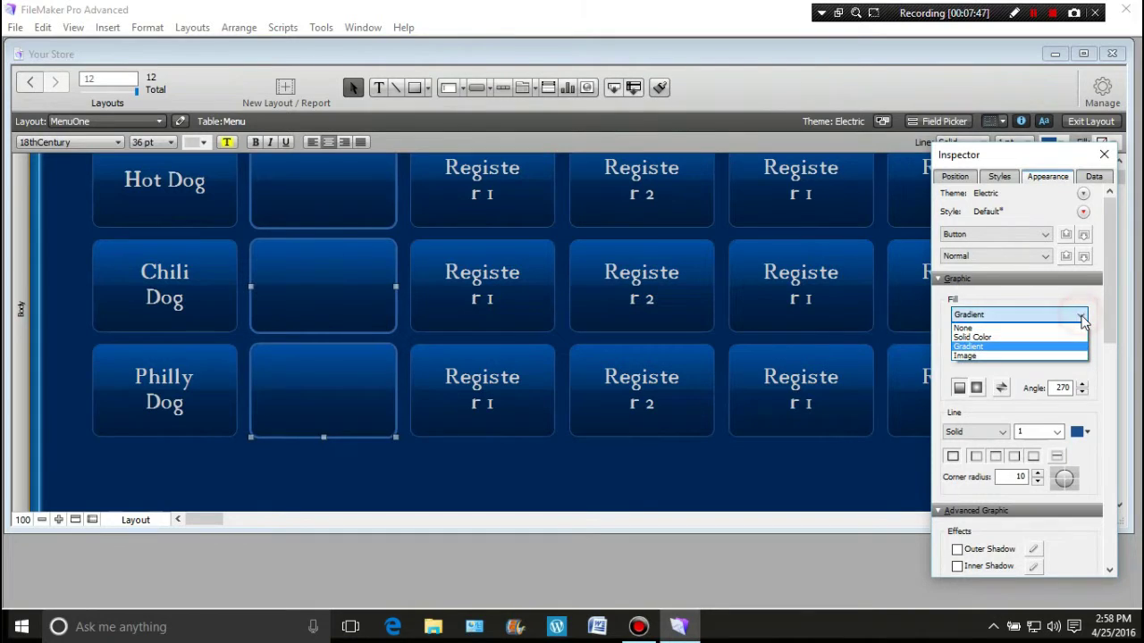
left_click(1001, 340)
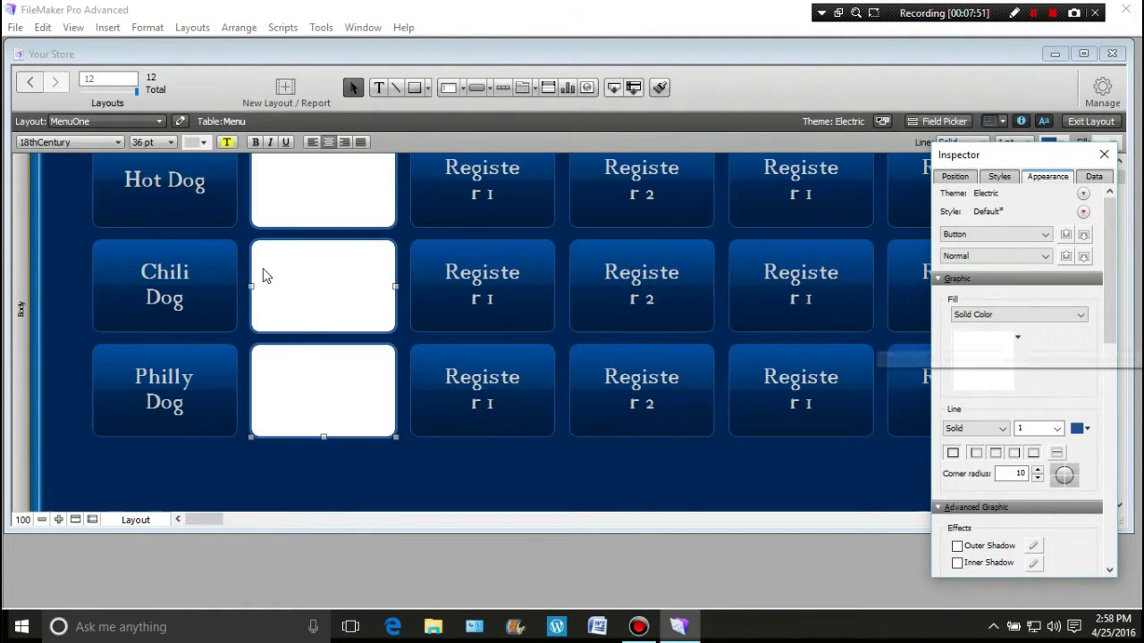
left_click(1021, 357)
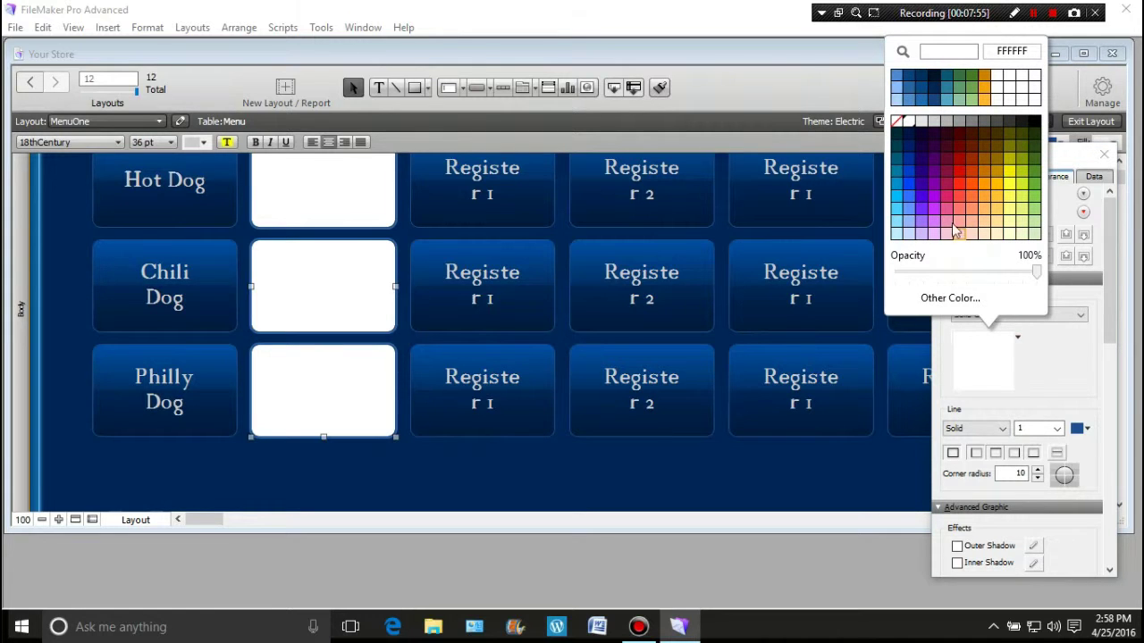
left_click(921, 189)
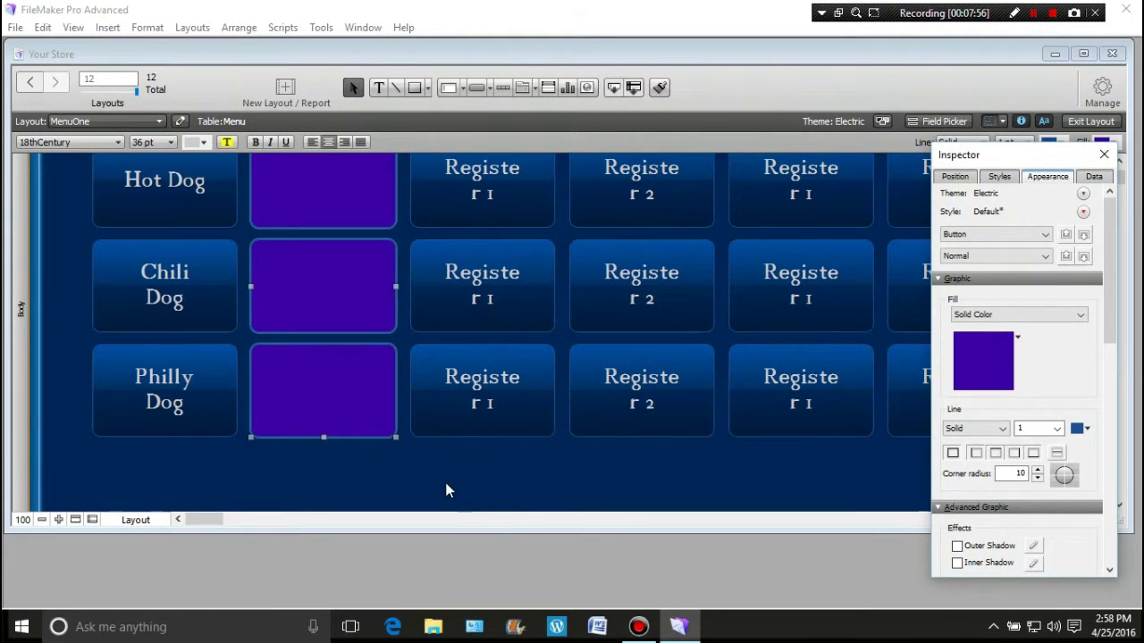
left_click(447, 479)
Examine the three recolored buttons in the second column against the rest of the grid and close the Inspector.
scroll(451, 480, "up", 2)
scroll(450, 473, "up", 2)
scroll(449, 474, "down", 2)
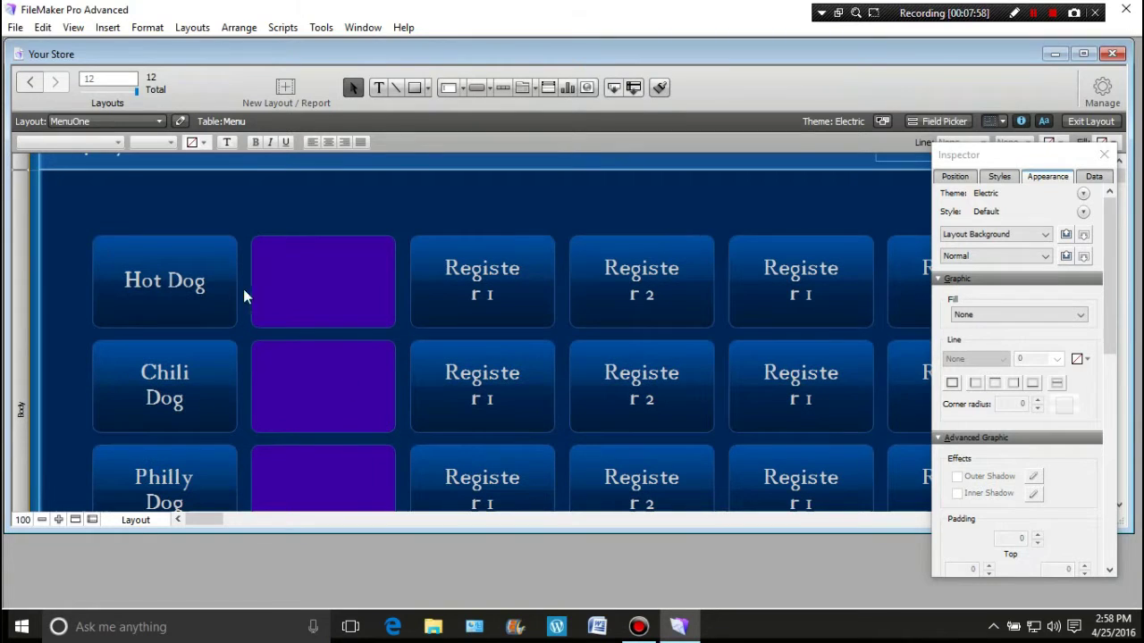
scroll(419, 415, "down", 2)
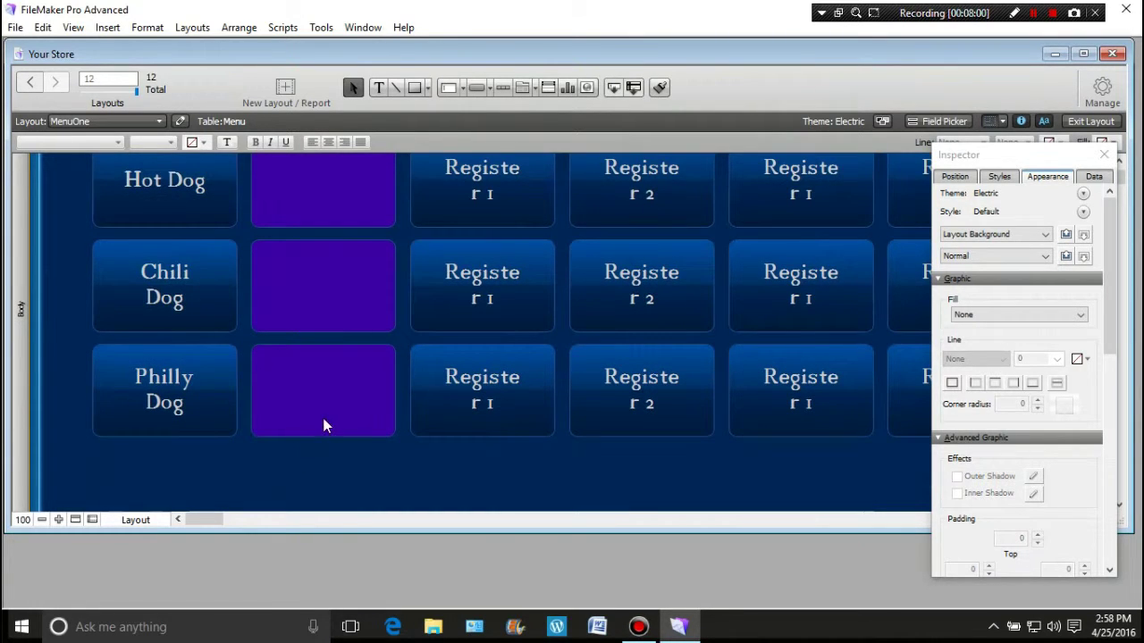
scroll(323, 352, "up", 2)
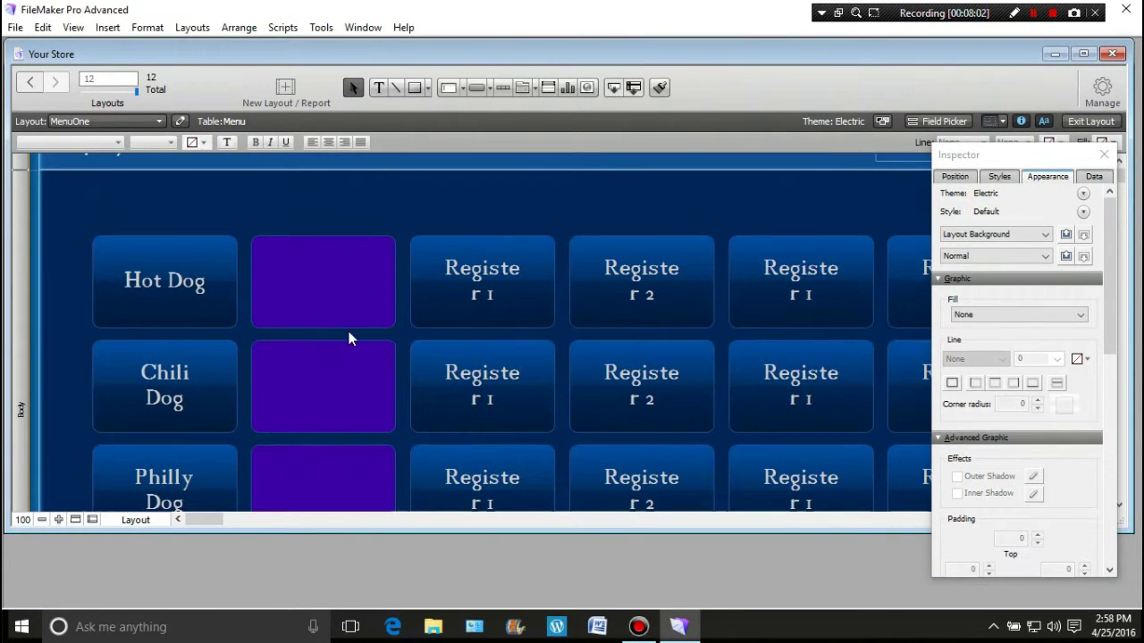
scroll(626, 437, "down", 2)
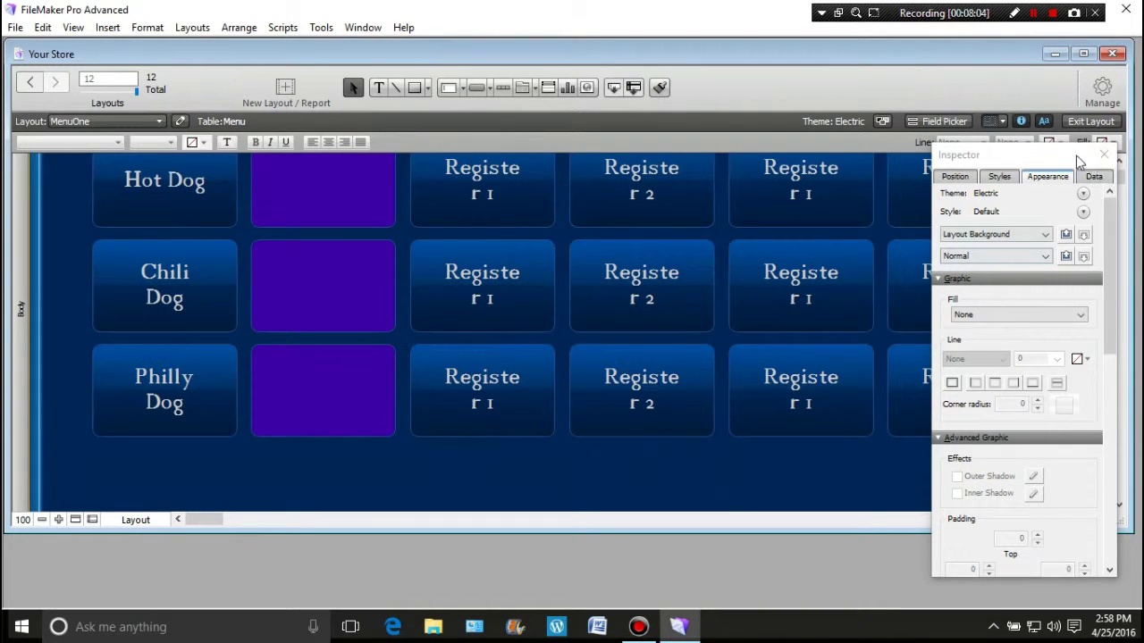
left_click(1105, 156)
scroll(1025, 367, "up", 2)
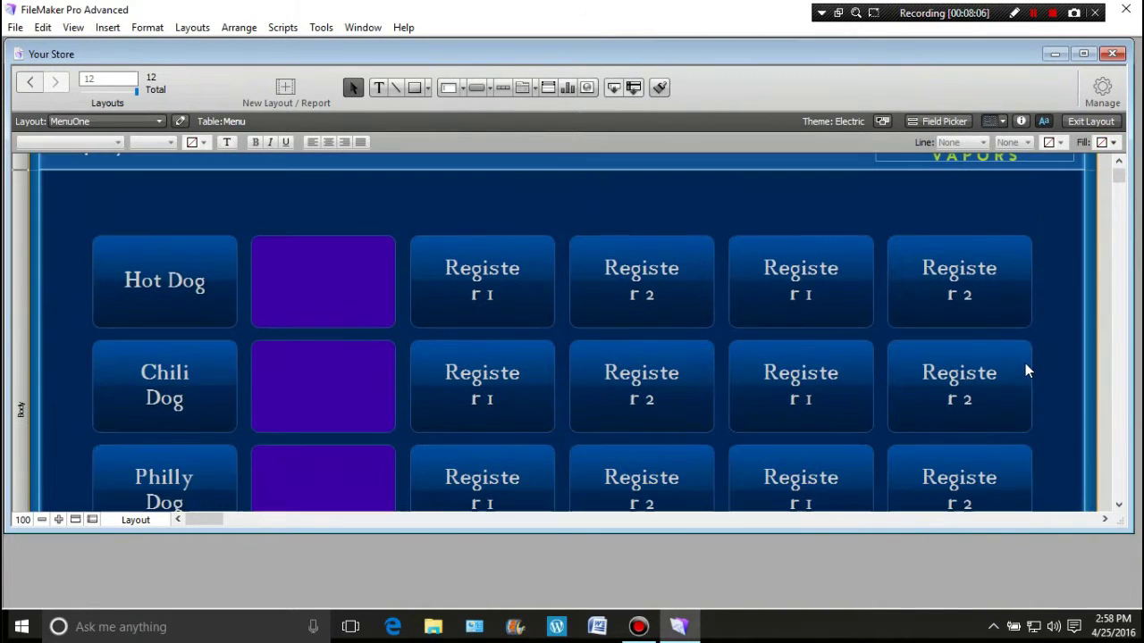
Change the label of the last button in the top row to "Soda Pop".
double_click(982, 290)
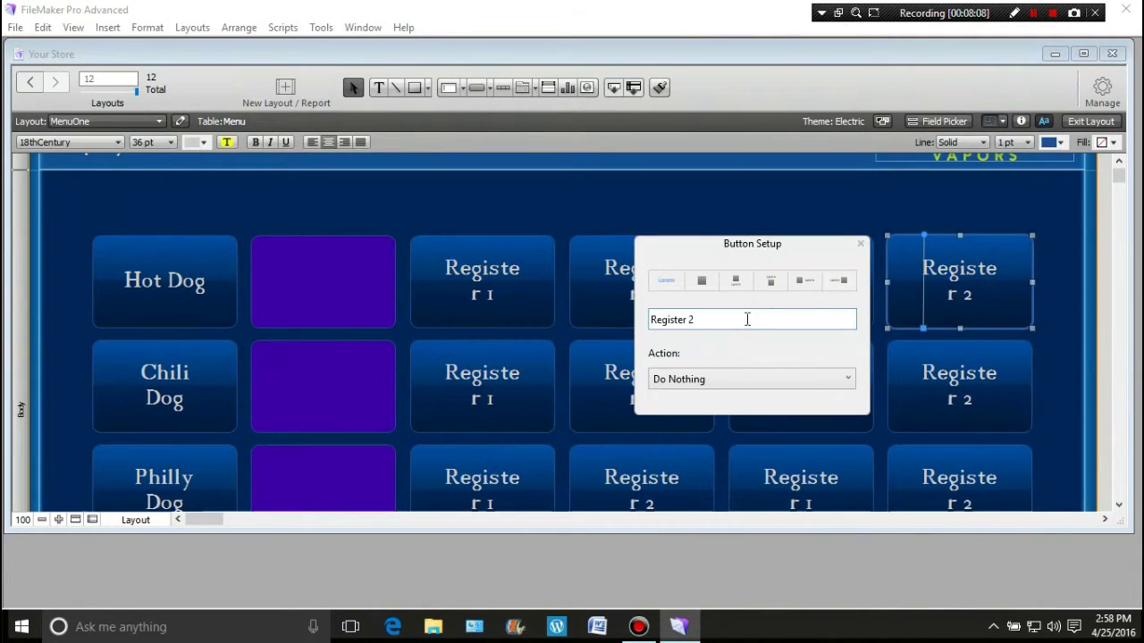
triple_click(727, 320)
type("Soda")
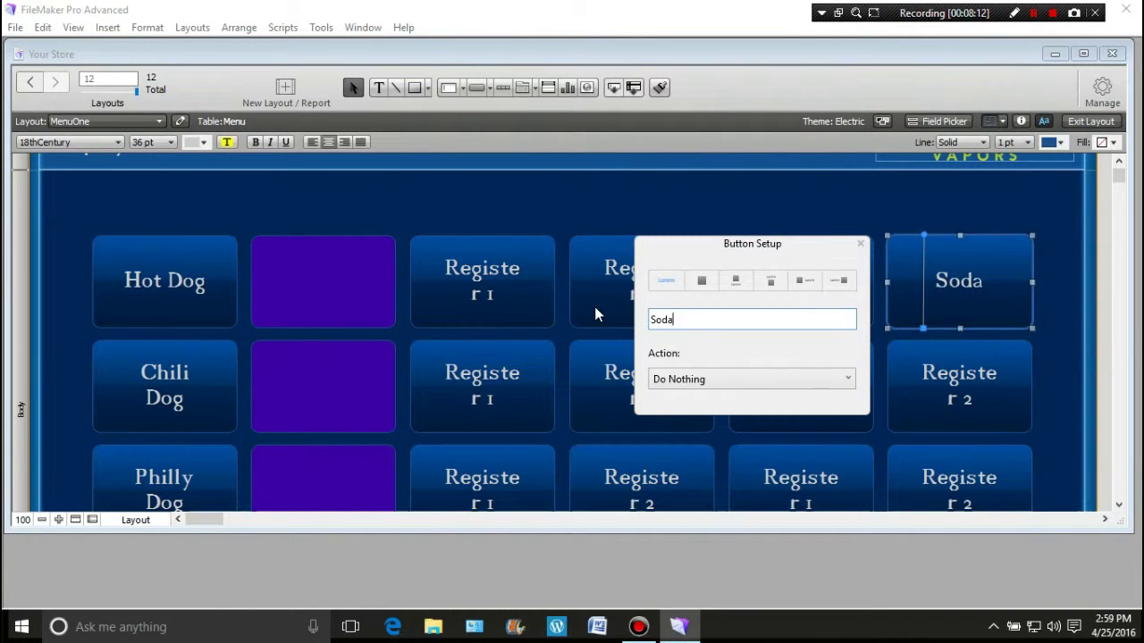
type(" pop")
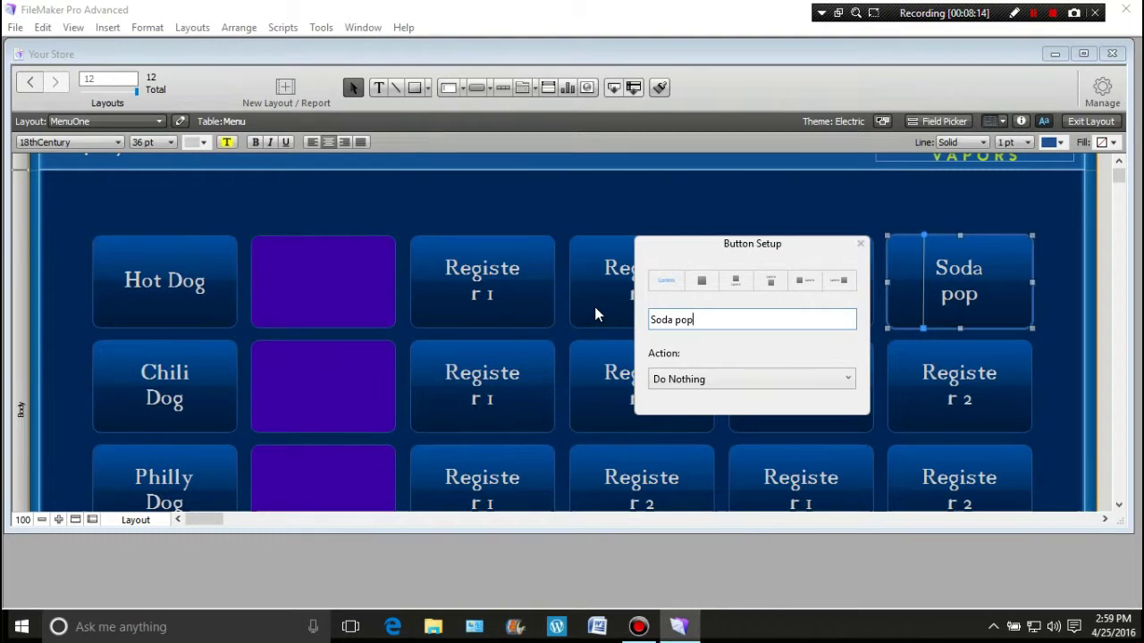
key("BackSpace")
key("BackSpace")
key("BackSpace")
type("Pop")
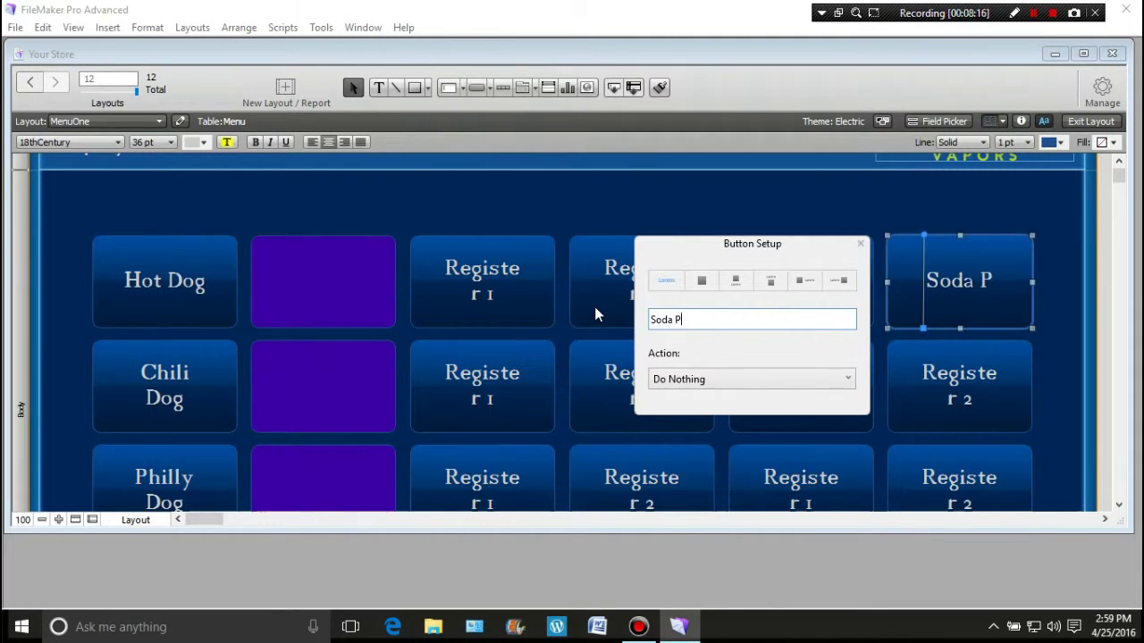
Change the label of the last button in the middle row to "Iced Tea".
left_click(994, 398)
double_click(989, 388)
triple_click(704, 421)
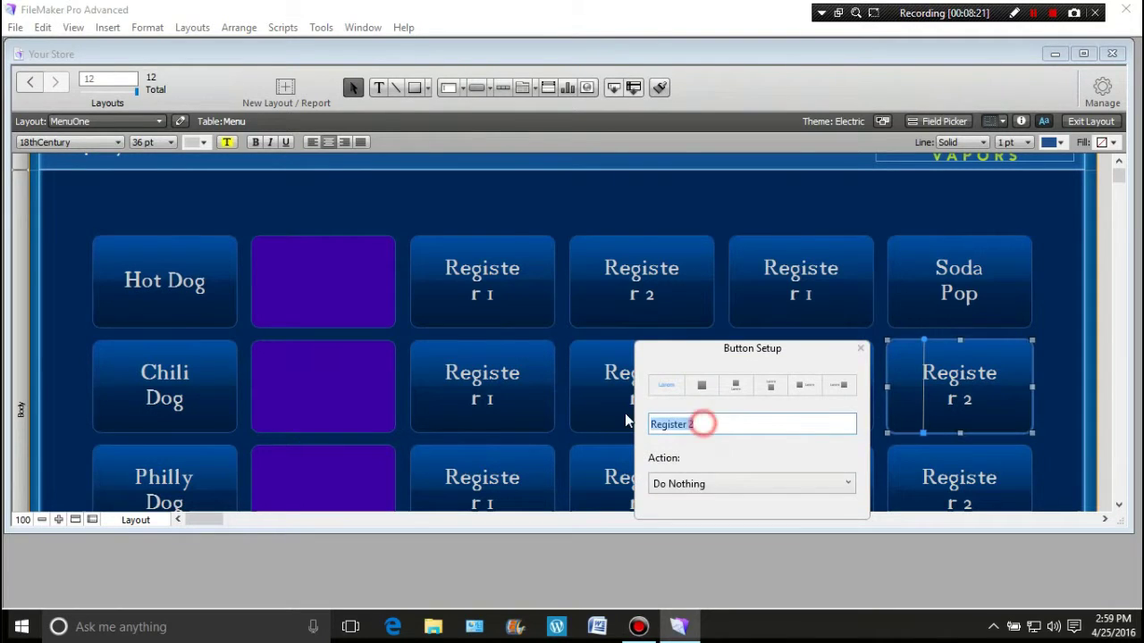
type("Iced")
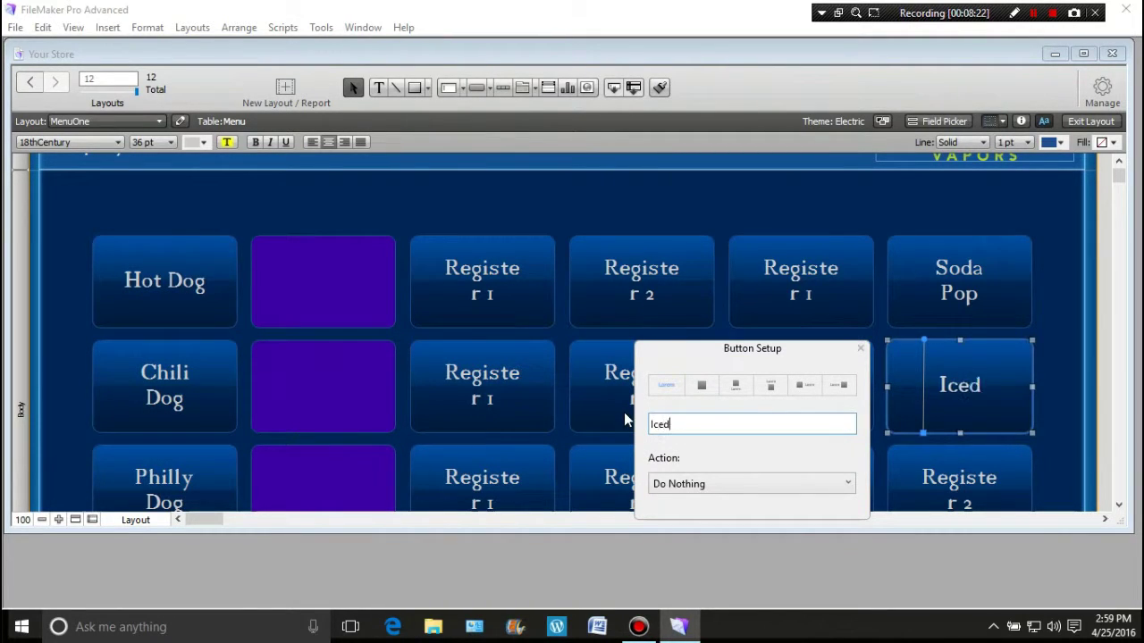
type(" Tea")
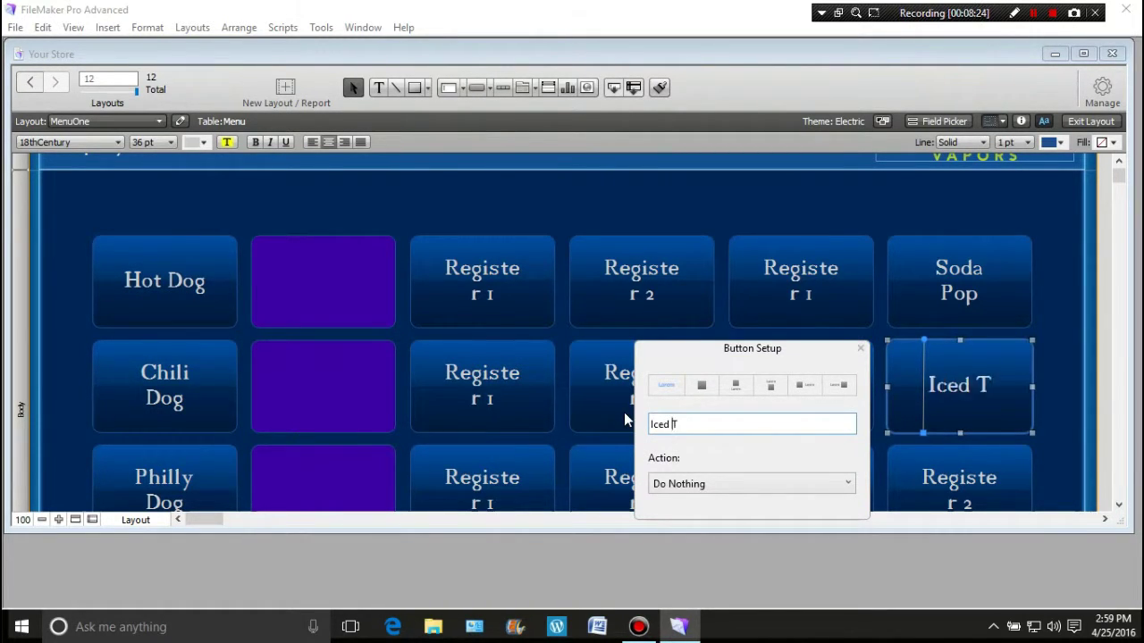
left_click(840, 208)
Change the label of the last button in the bottom row to "Juice".
scroll(993, 375, "down", 3)
left_click(965, 393)
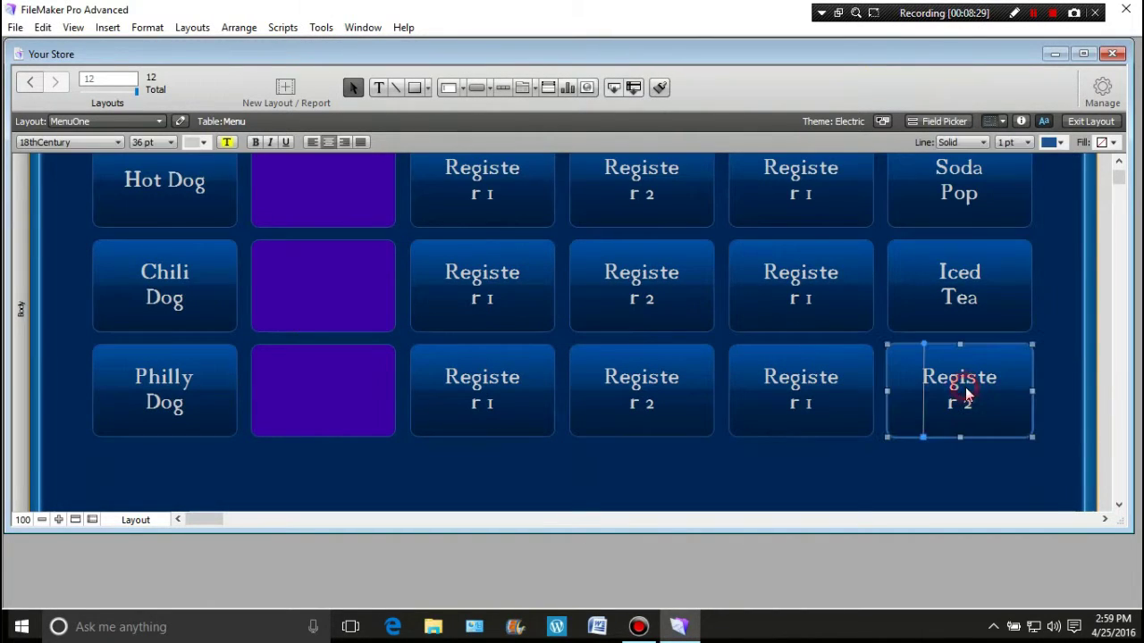
double_click(952, 402)
left_click_drag(725, 425, 644, 435)
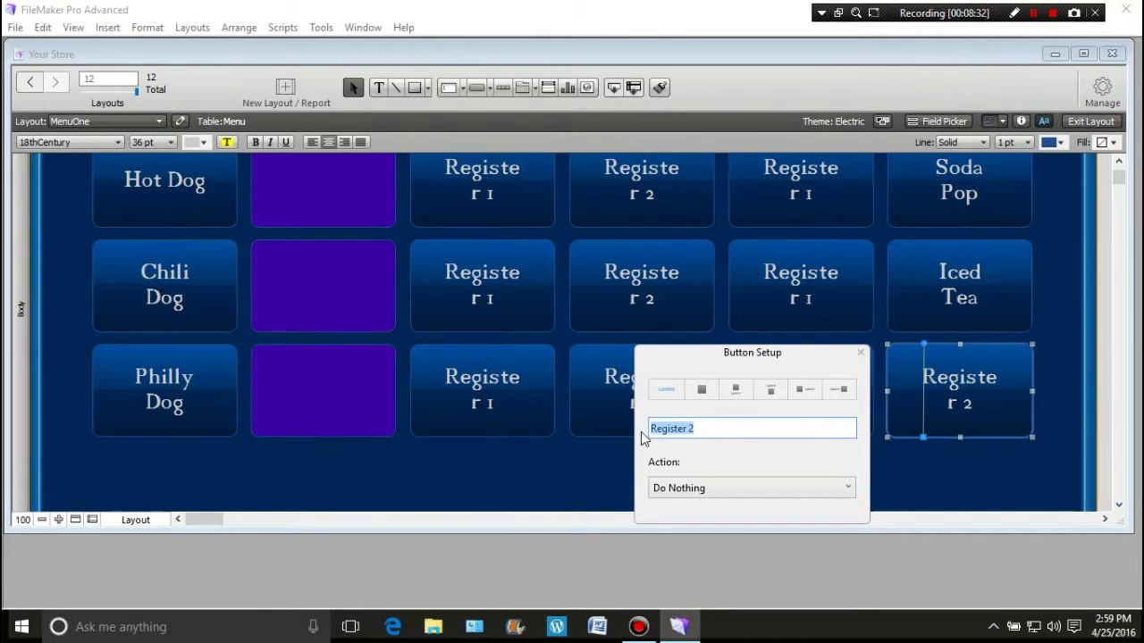
type("Juice")
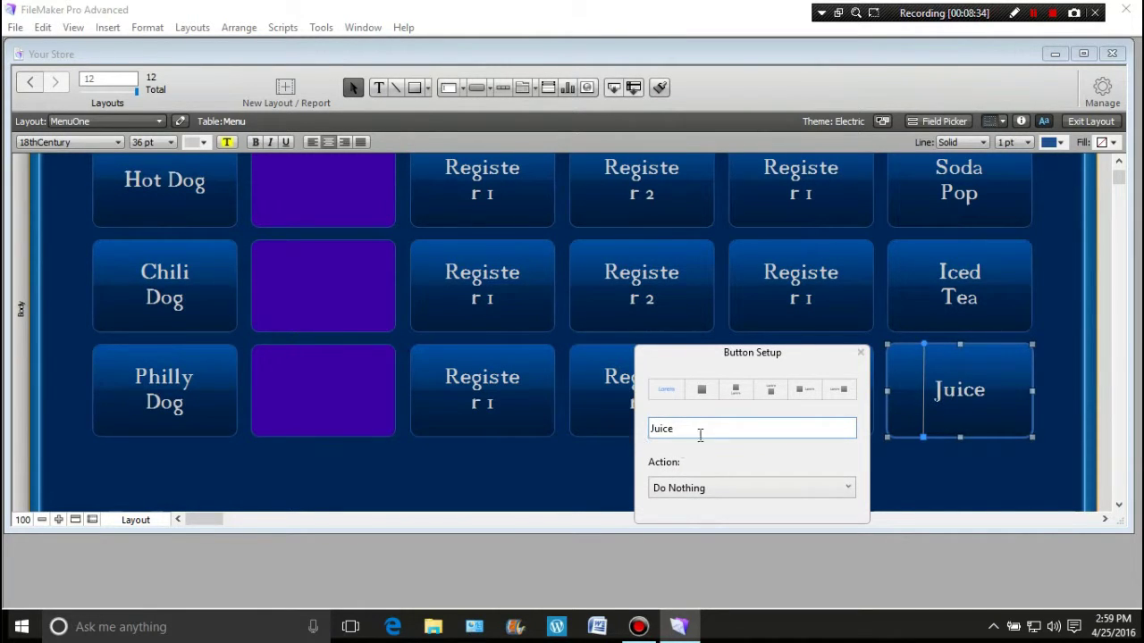
left_click(595, 467)
scroll(601, 467, "up", 3)
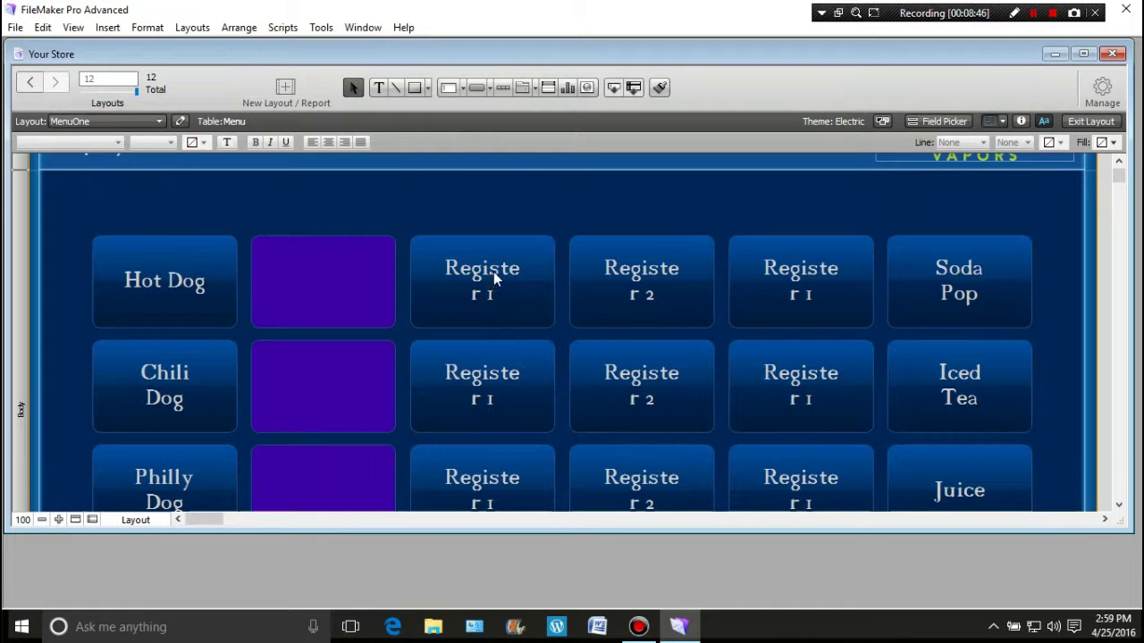
Clear the labels of all three buttons in the fifth column.
double_click(797, 284)
triple_click(969, 319)
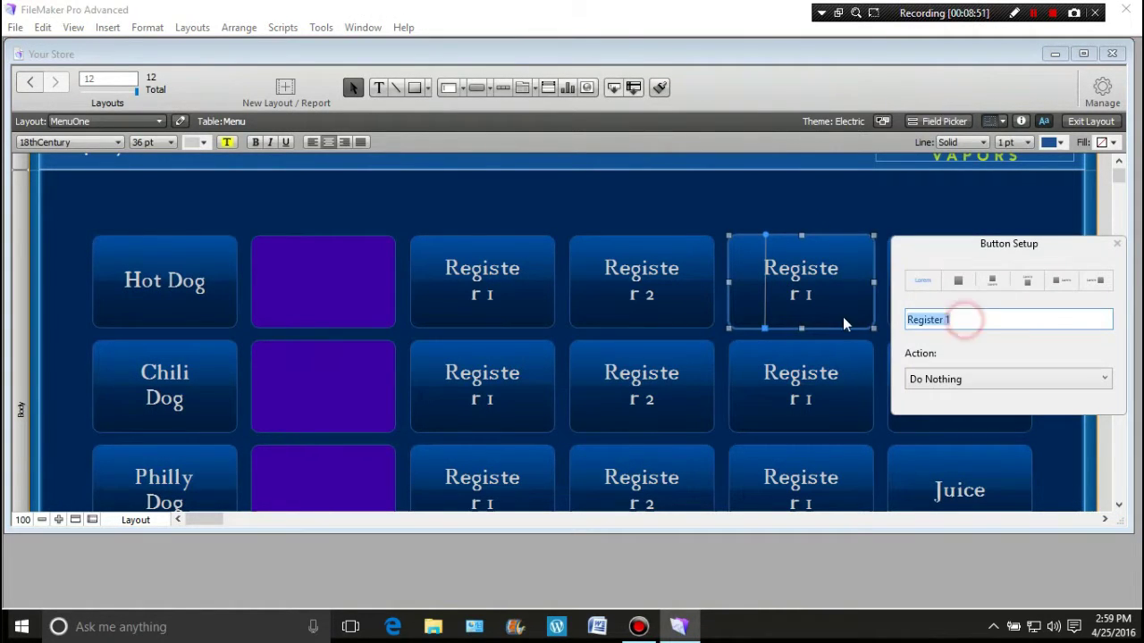
key("BackSpace")
double_click(841, 385)
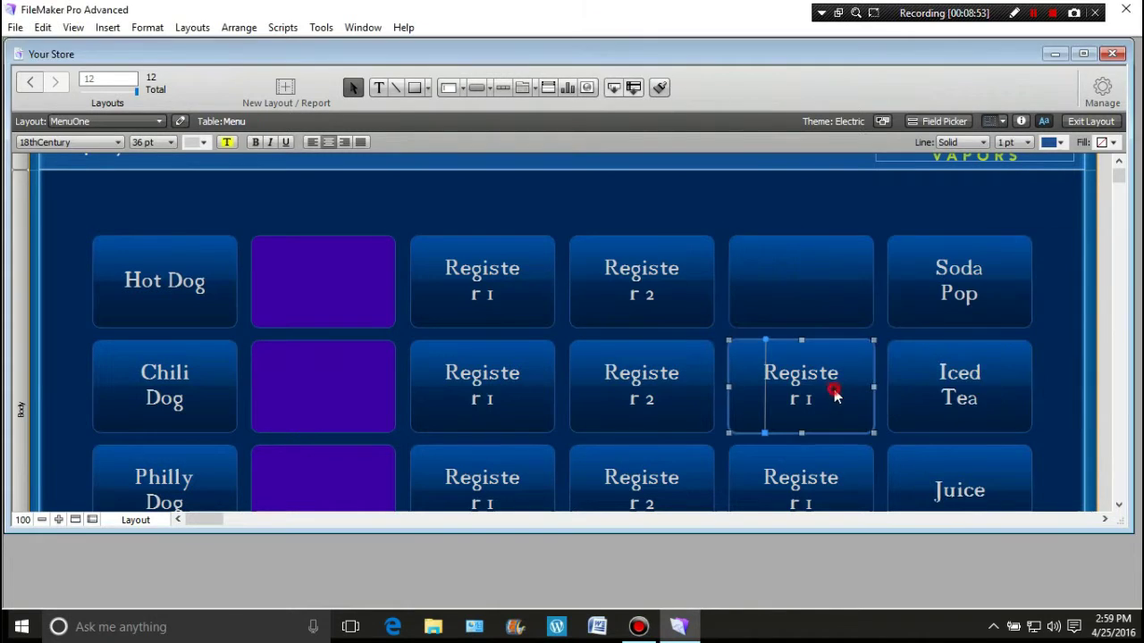
left_click_drag(960, 422, 900, 430)
key("BackSpace")
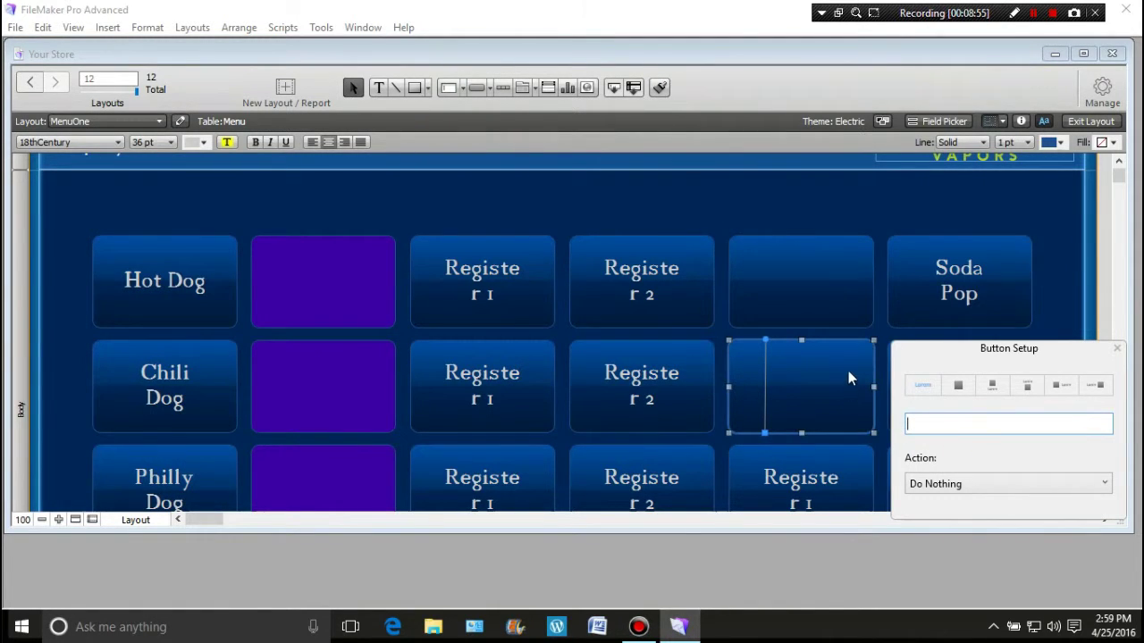
scroll(825, 391, "down", 2)
double_click(825, 390)
triple_click(954, 431)
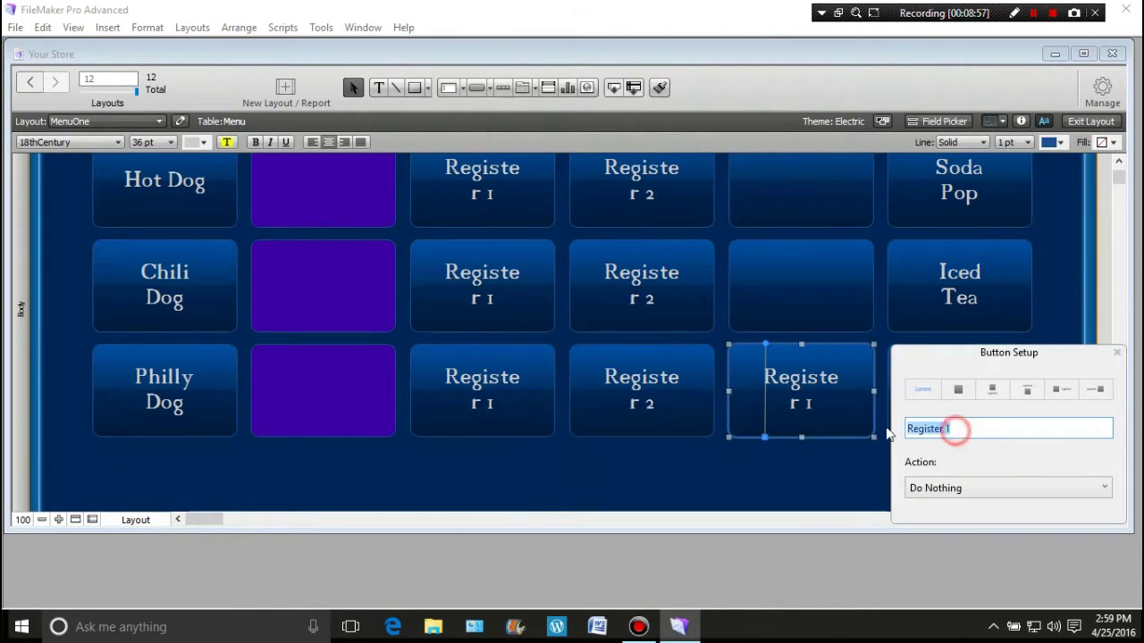
key("BackSpace")
left_click(772, 479)
scroll(807, 458, "up", 2)
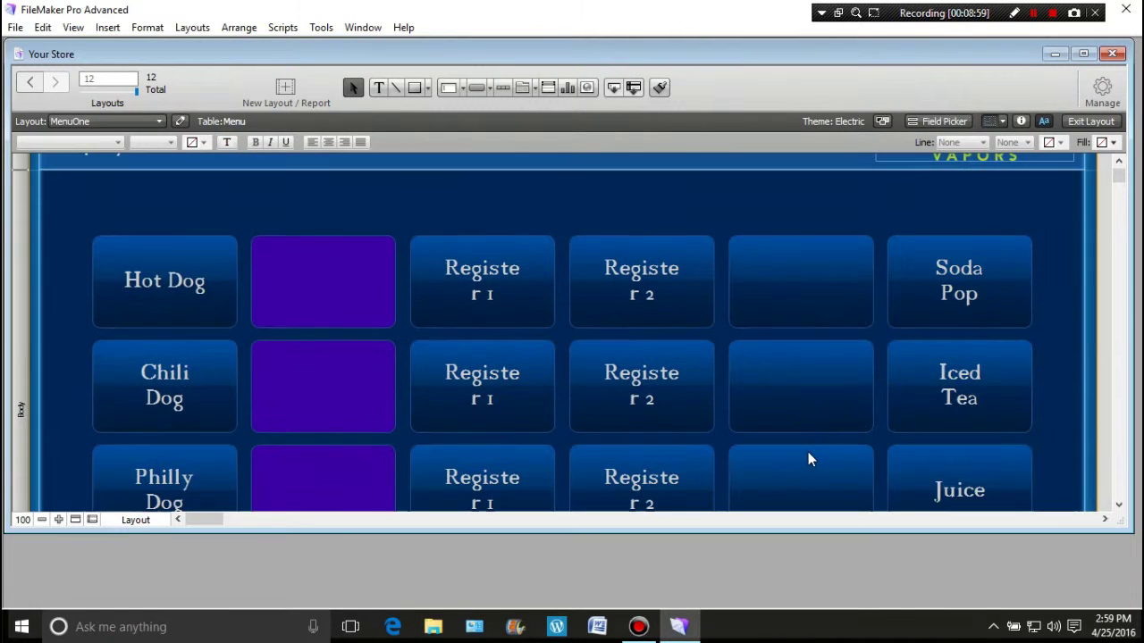
Give the three blank buttons in the fifth column a solid dark purple fill matching the second column.
left_click_drag(835, 205, 832, 476)
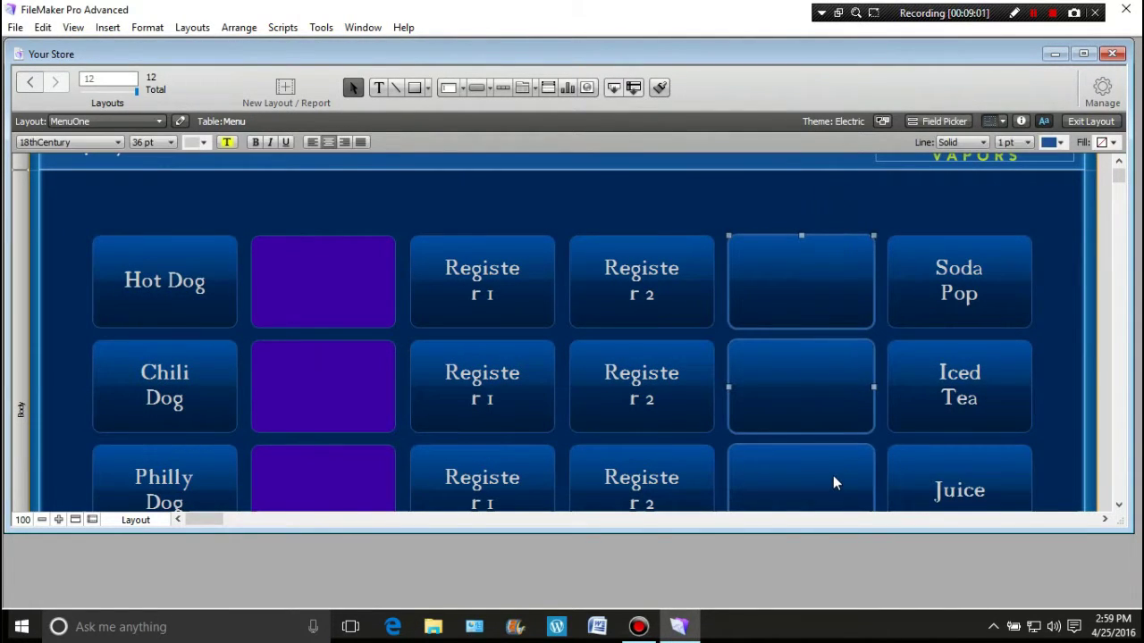
left_click(1022, 122)
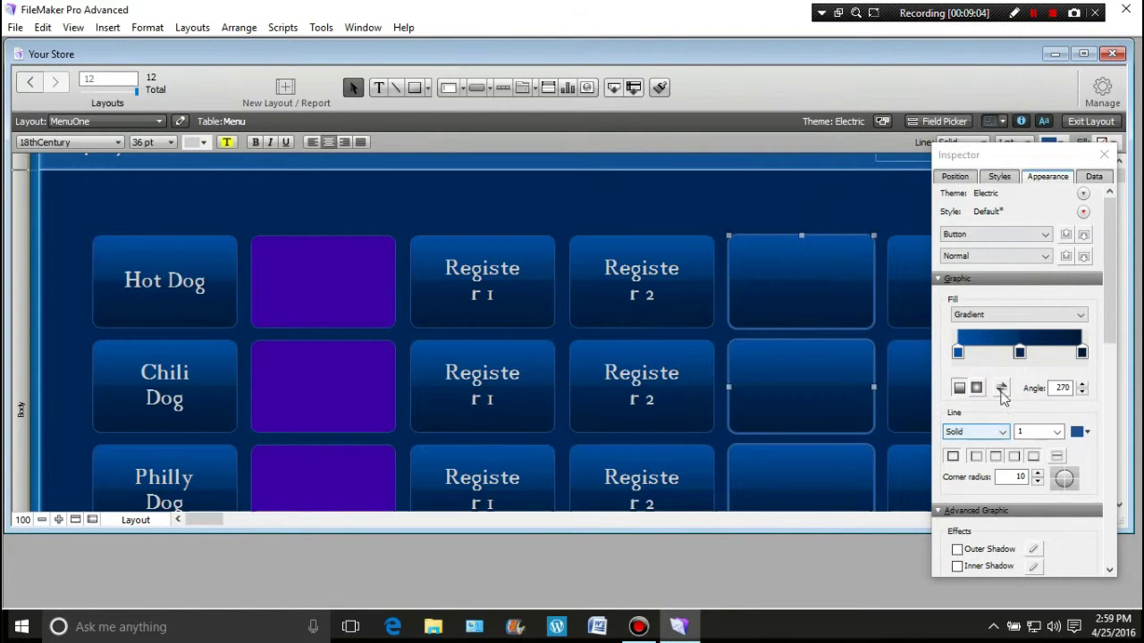
left_click(1075, 314)
left_click(1029, 339)
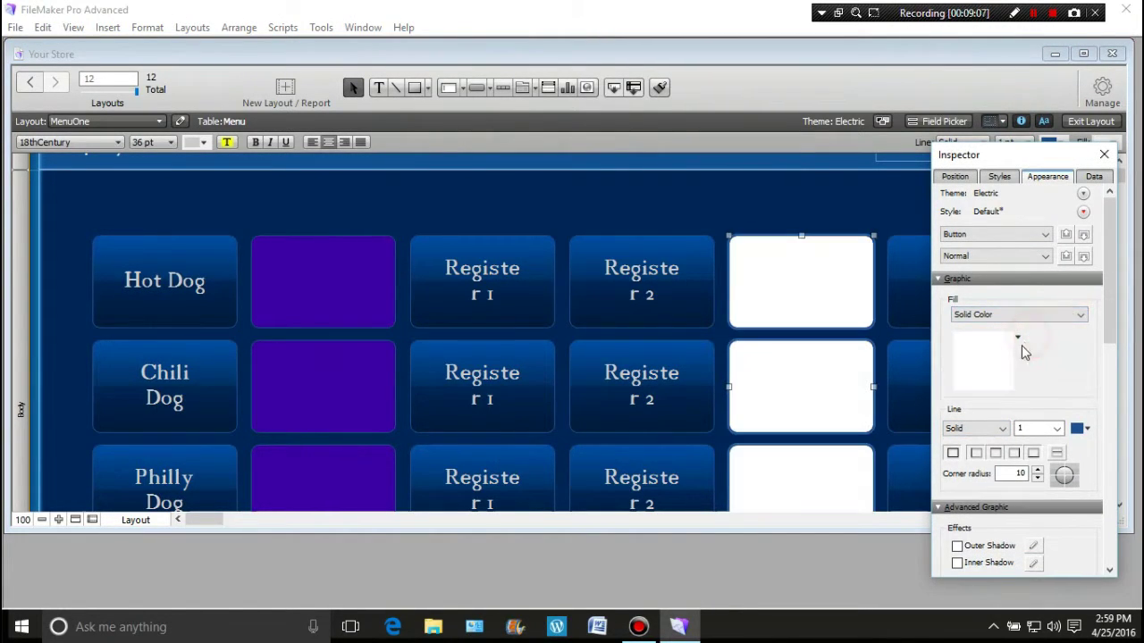
left_click(1020, 368)
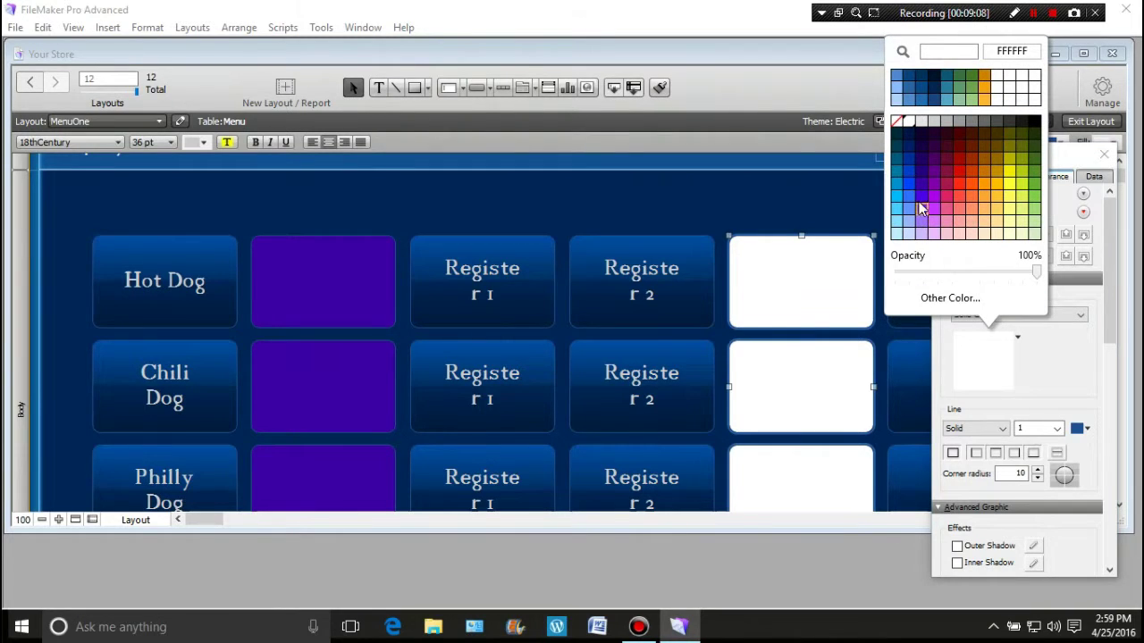
left_click(921, 195)
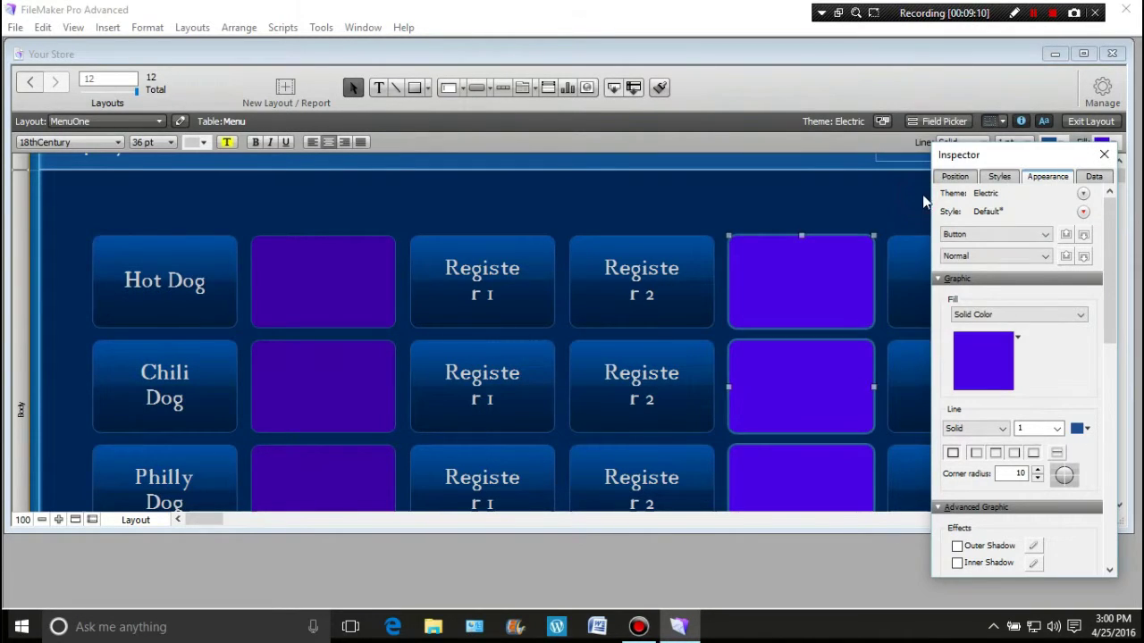
left_click(1019, 338)
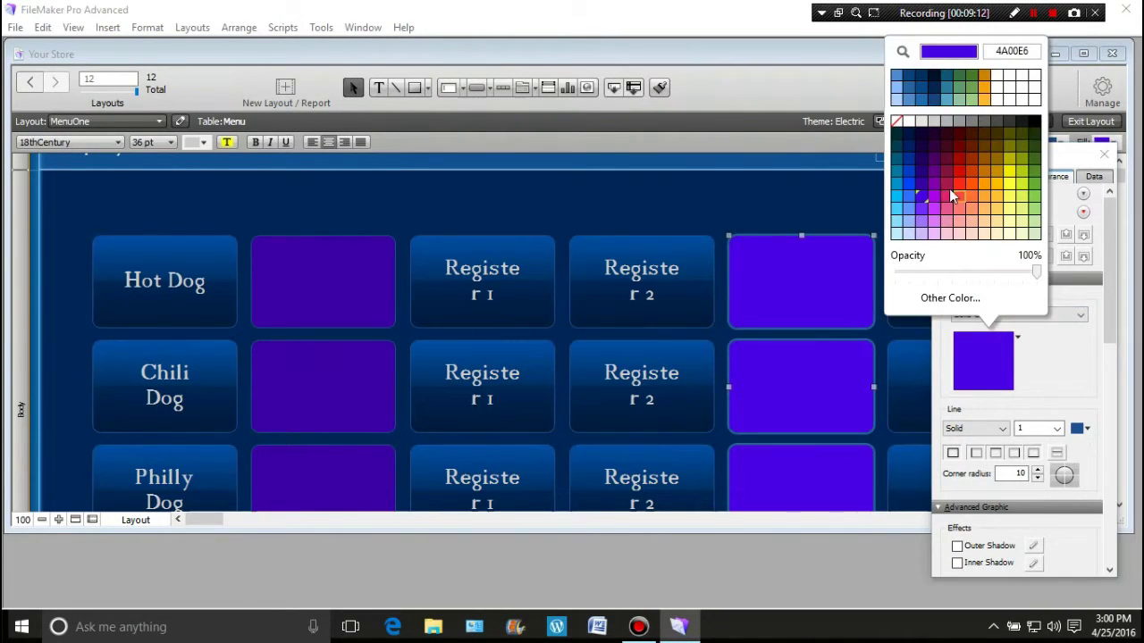
left_click(921, 183)
left_click(744, 198)
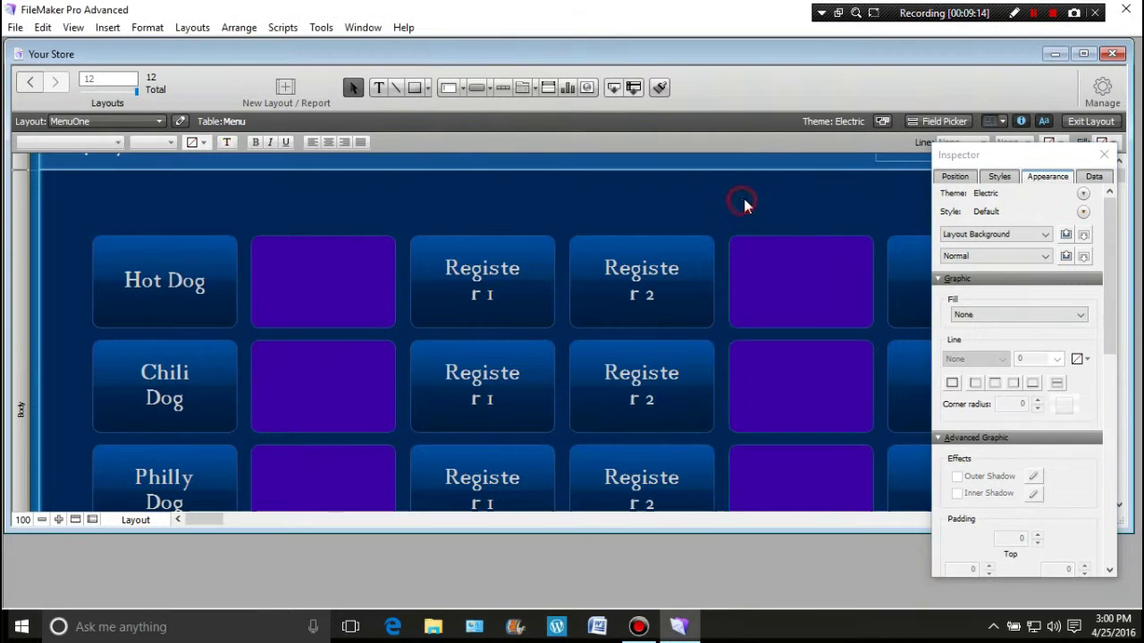
left_click(1103, 155)
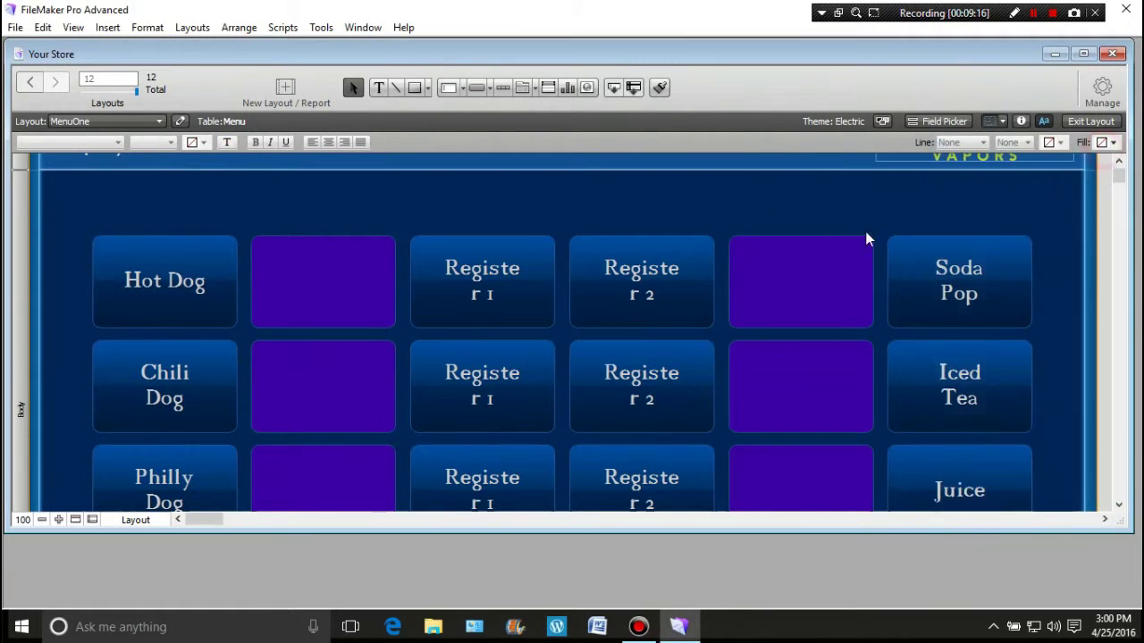
scroll(740, 241, "down", 2)
scroll(495, 347, "up", 2)
scroll(798, 338, "down", 2)
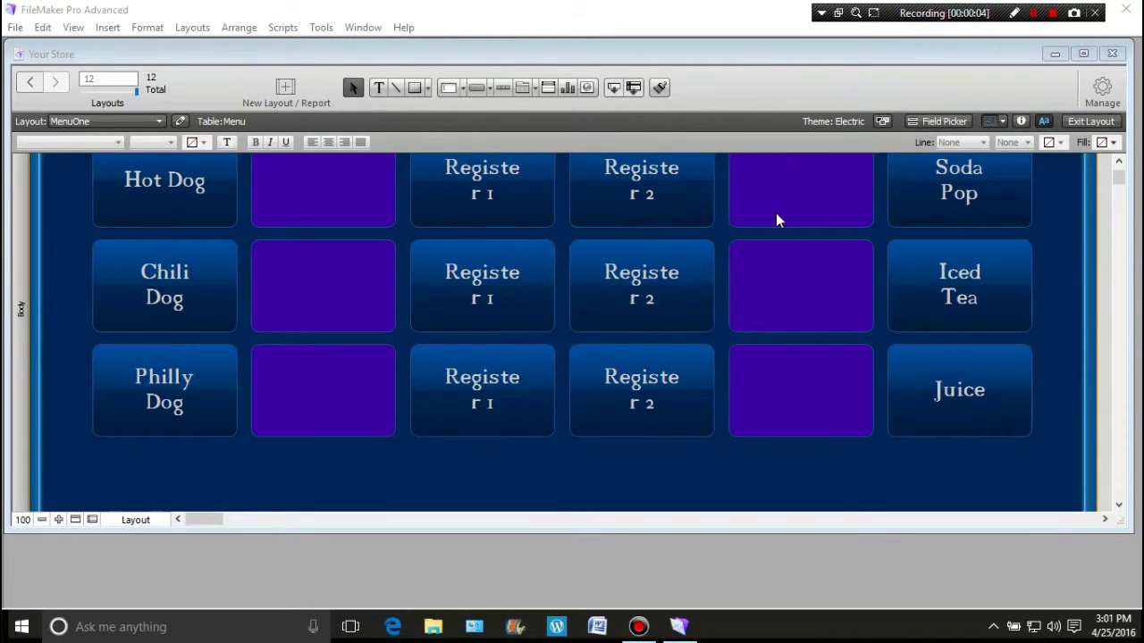
scroll(776, 218, "up", 2)
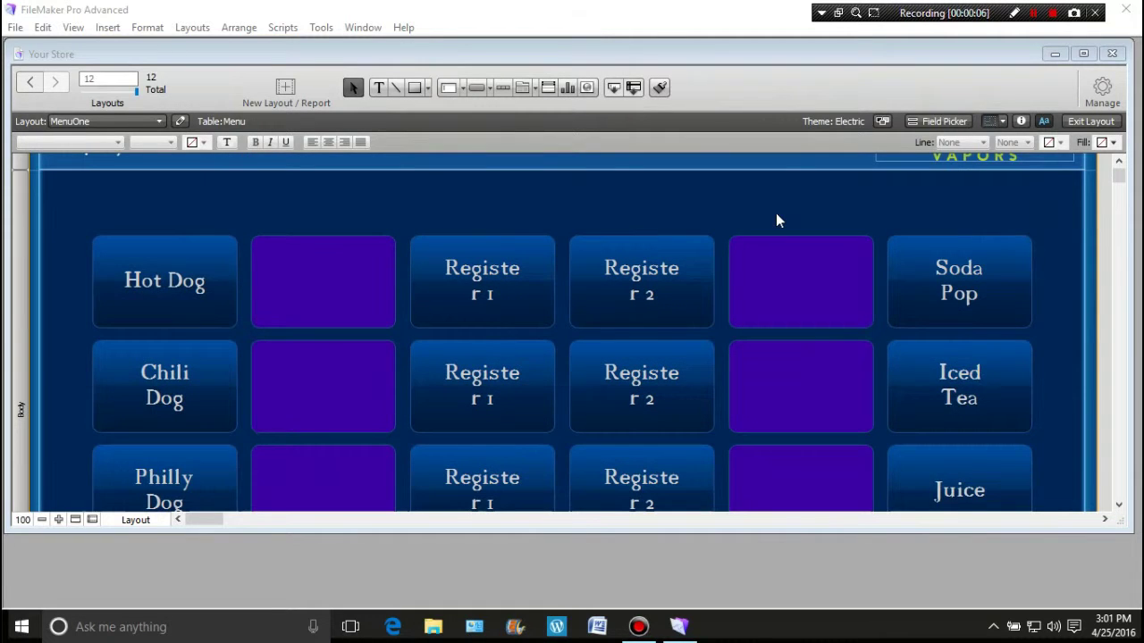
scroll(776, 218, "down", 2)
scroll(776, 212, "up", 2)
Change the label of the third button in the top row to "Chips".
double_click(506, 288)
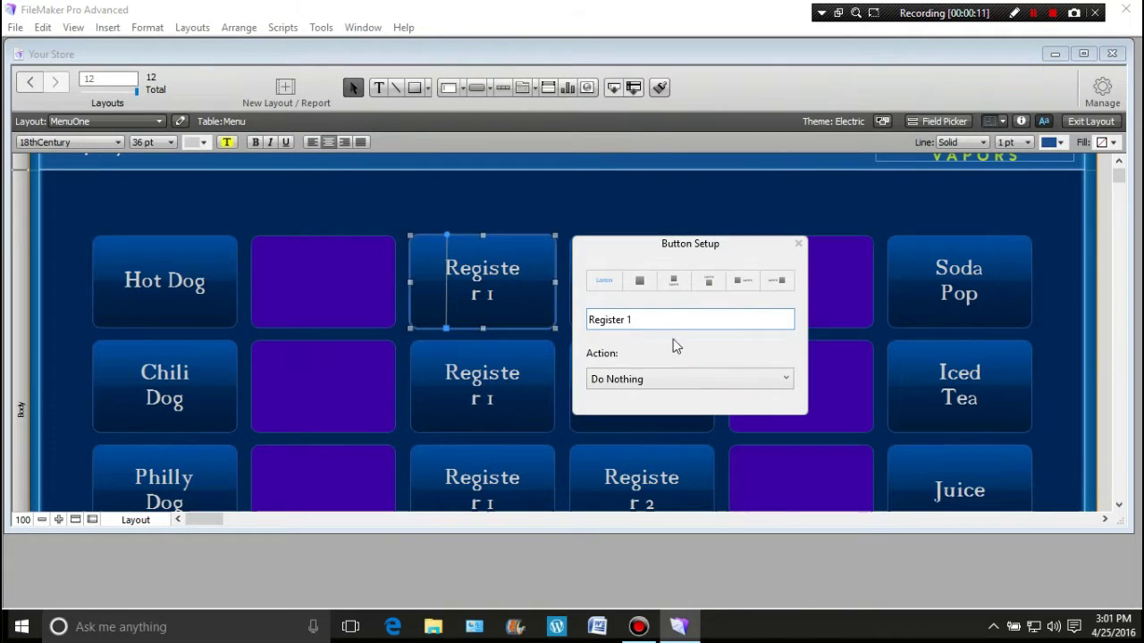
left_click_drag(658, 319, 575, 331)
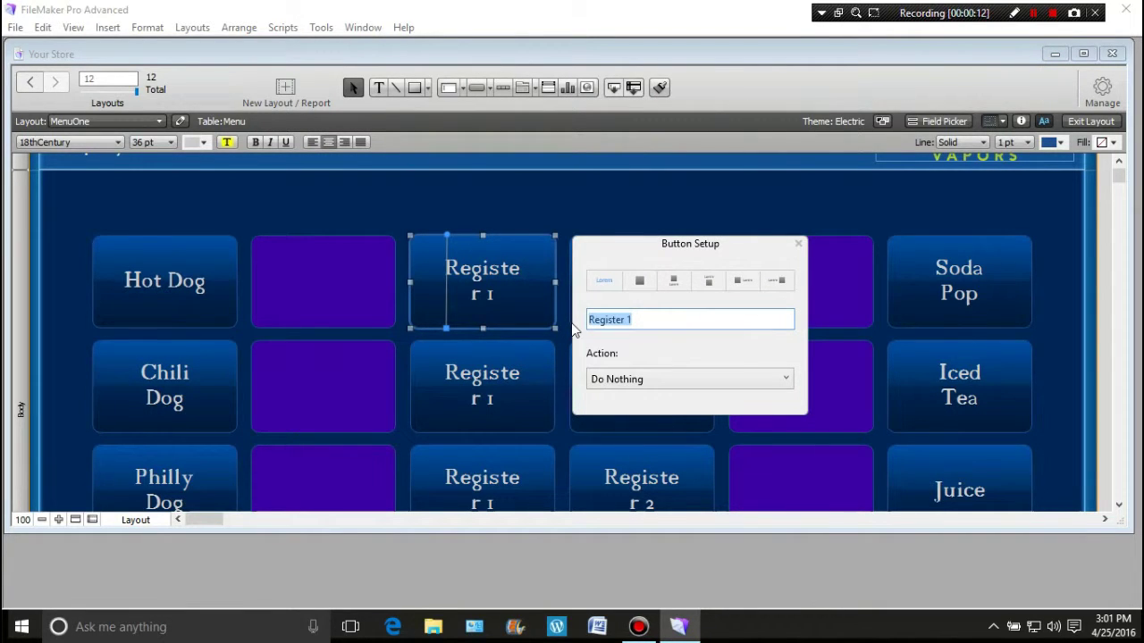
type("Chips")
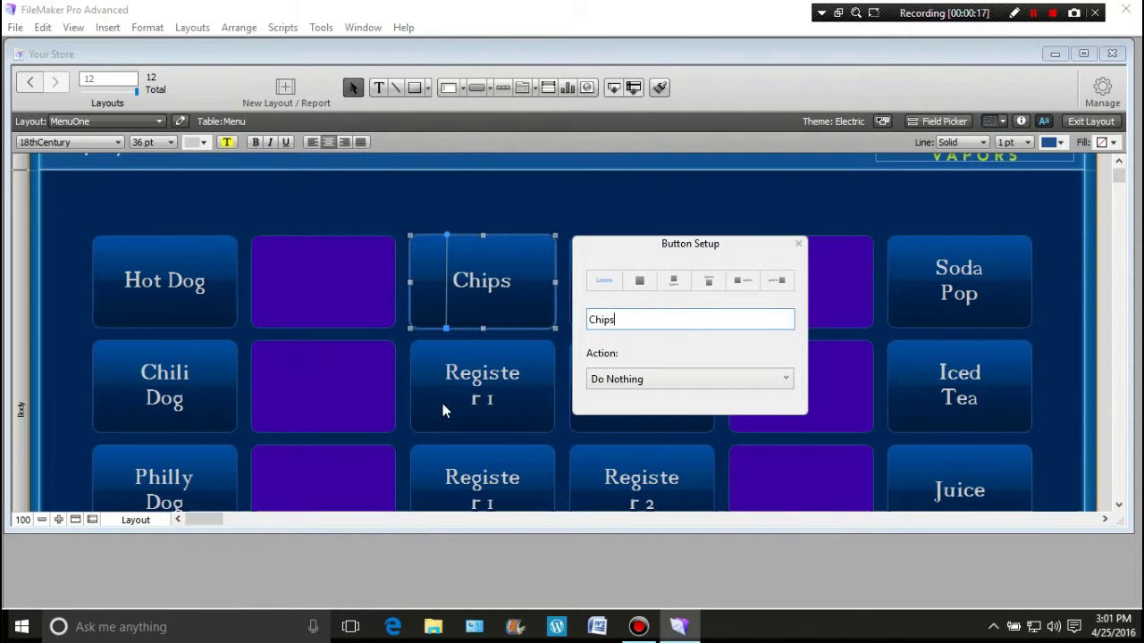
Change the label of the third button in the middle row to "Fries".
left_click(469, 391)
left_click(638, 424)
left_click_drag(638, 424, 554, 427)
type("Fries")
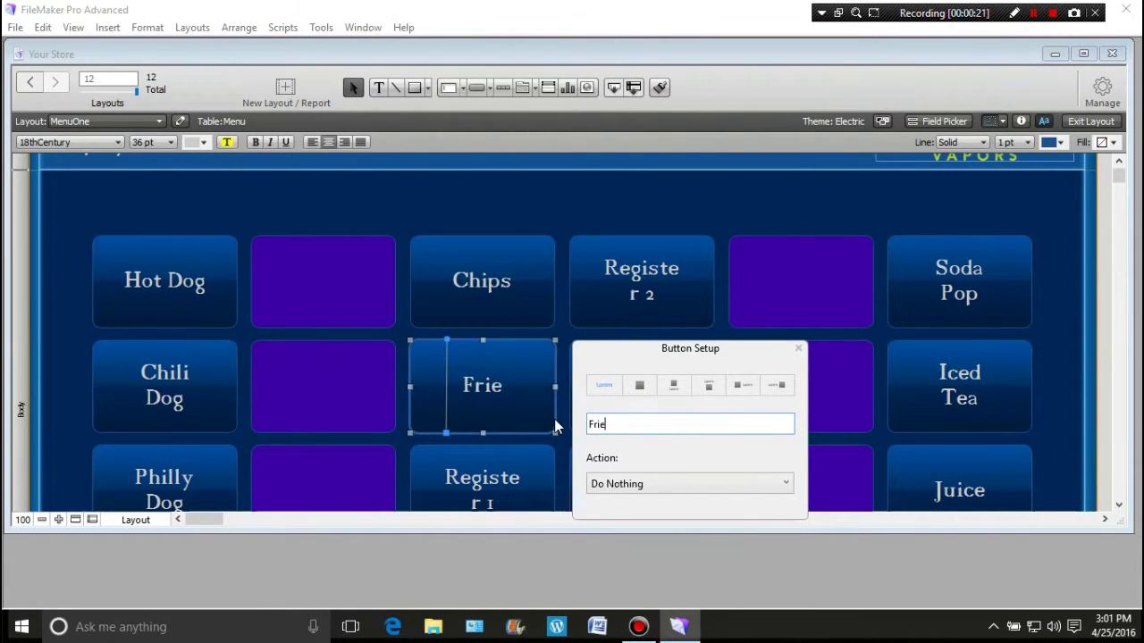
Change the label of the third button in the bottom row to "Cole Slaw".
left_click(500, 482)
triple_click(651, 514)
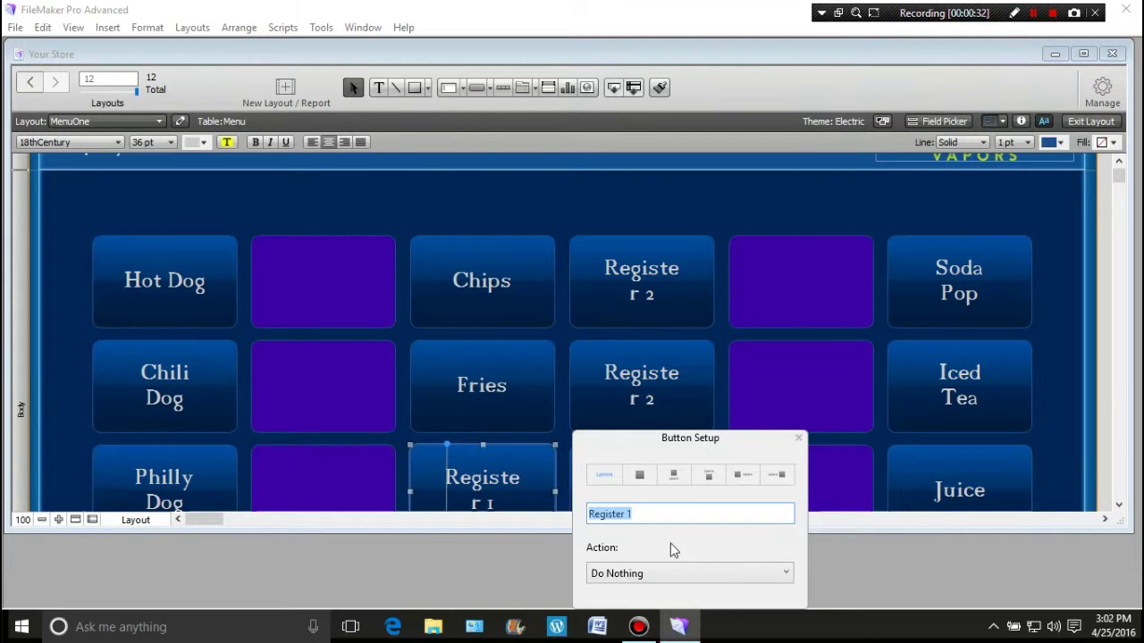
type("Co")
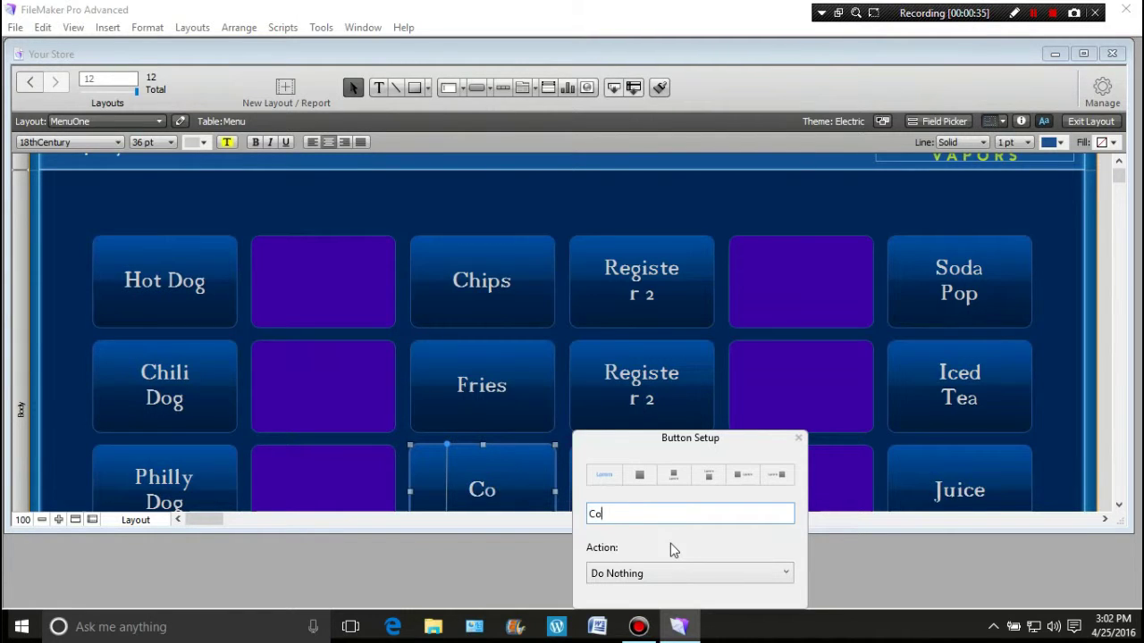
type("le Slaw")
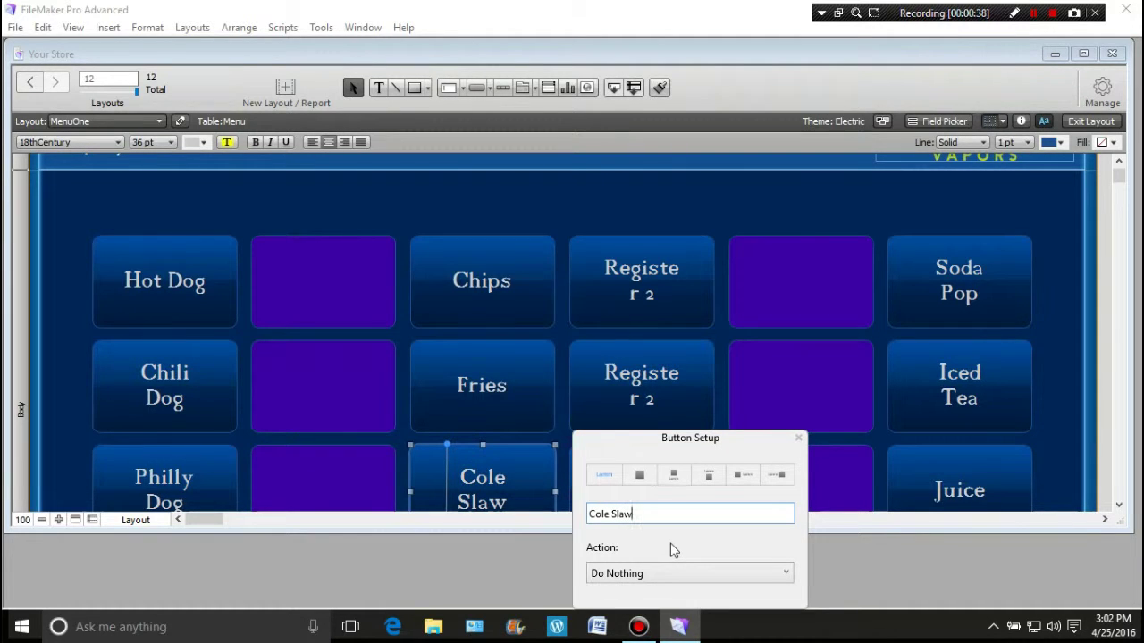
Change the label of the fourth button in the top row to "Soup".
double_click(641, 299)
left_click_drag(796, 322, 704, 322)
type("Soup")
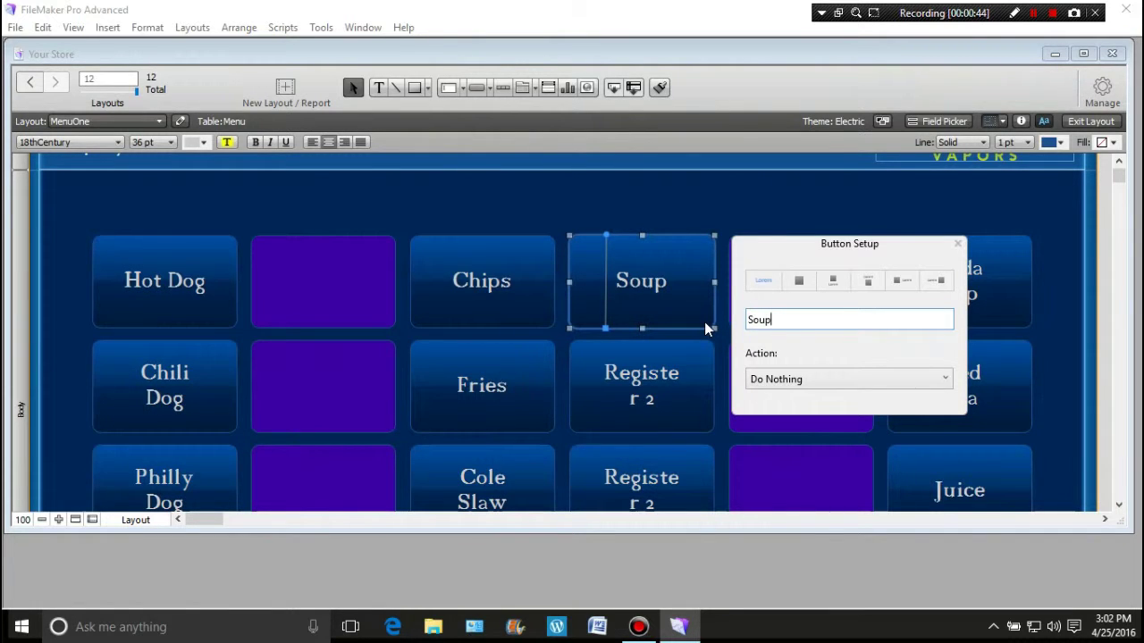
Change the label of the fourth button in the middle row to "Salad".
left_click(649, 394)
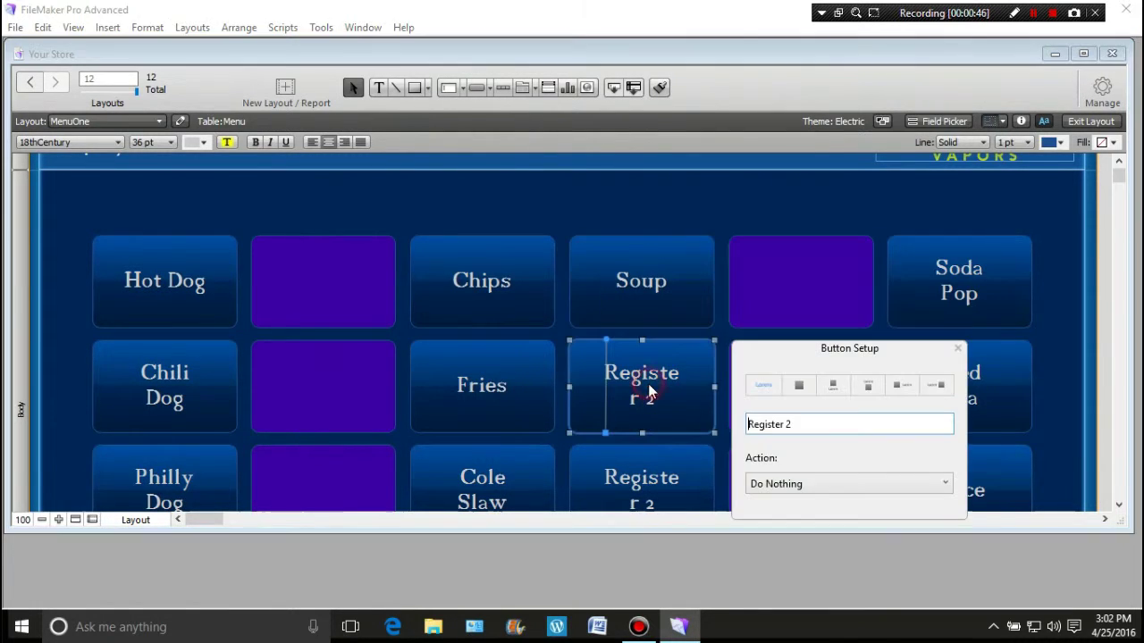
left_click(795, 423)
left_click_drag(795, 424, 746, 436)
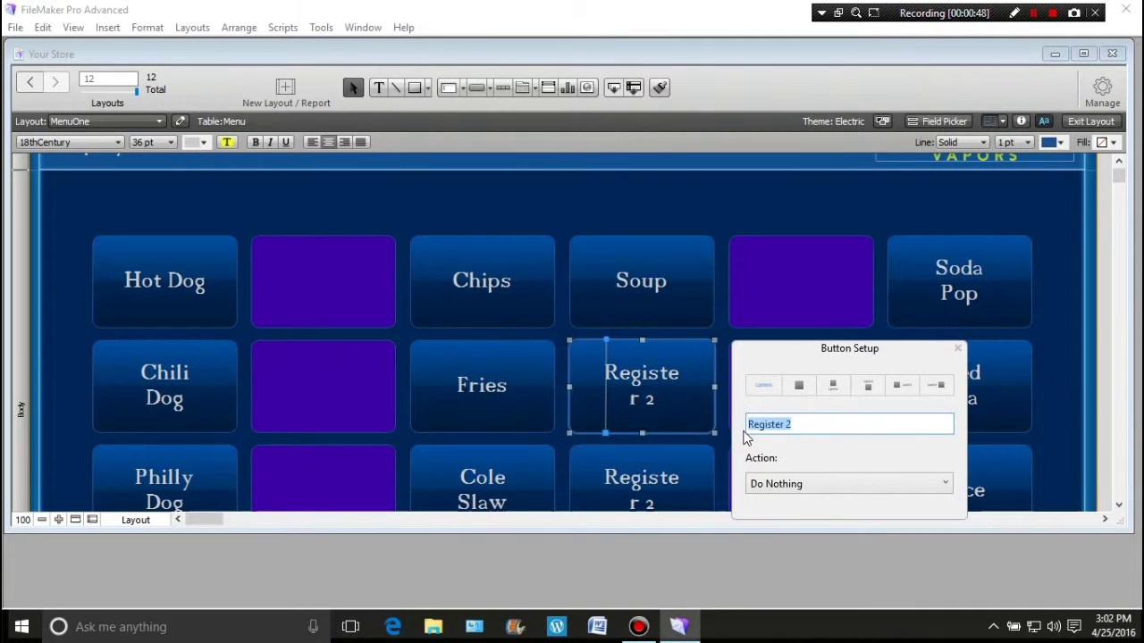
type("Slald")
key("BackSpace")
key("BackSpace")
key("BackSpace")
key("BackSpace")
type("alad")
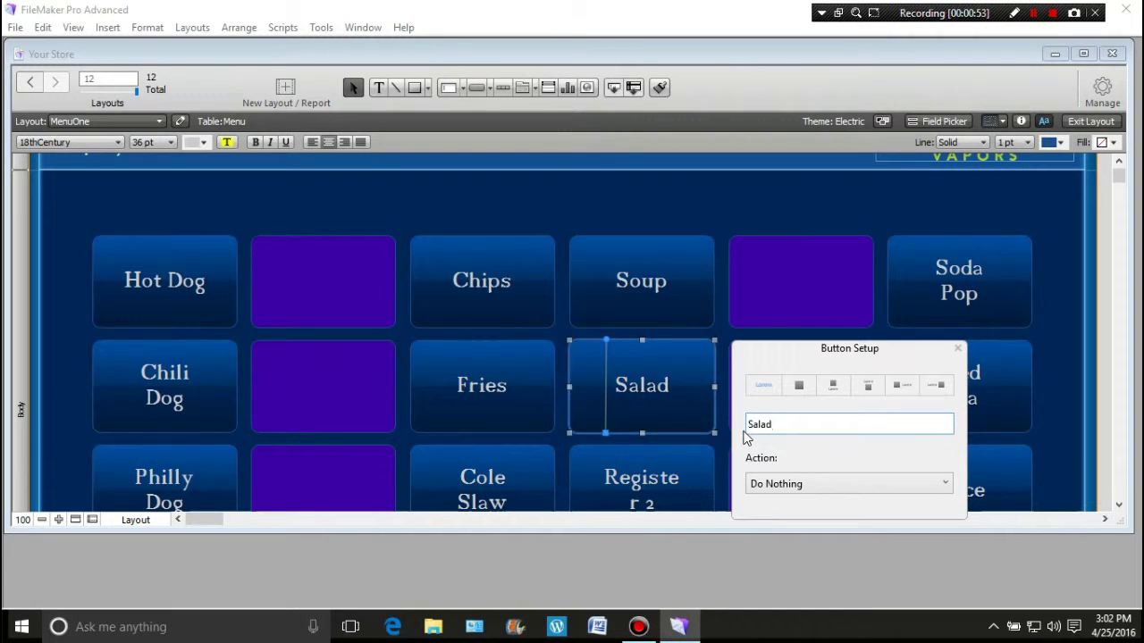
Change the label of the fourth button in the bottom row to "Rice".
double_click(650, 477)
left_click_drag(792, 514, 749, 521)
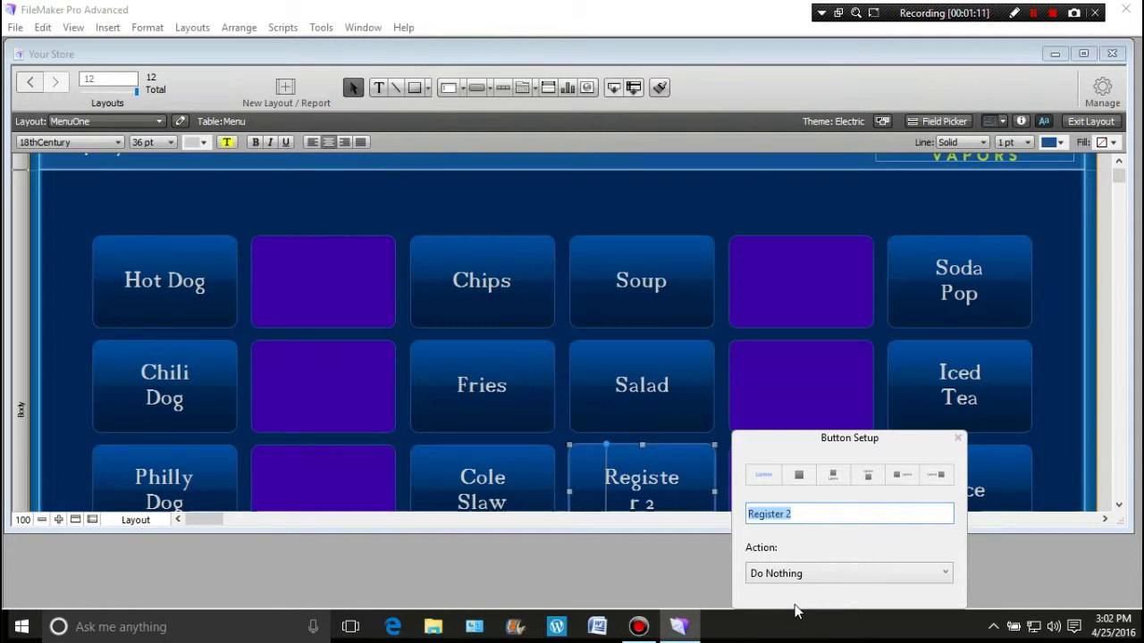
type("R")
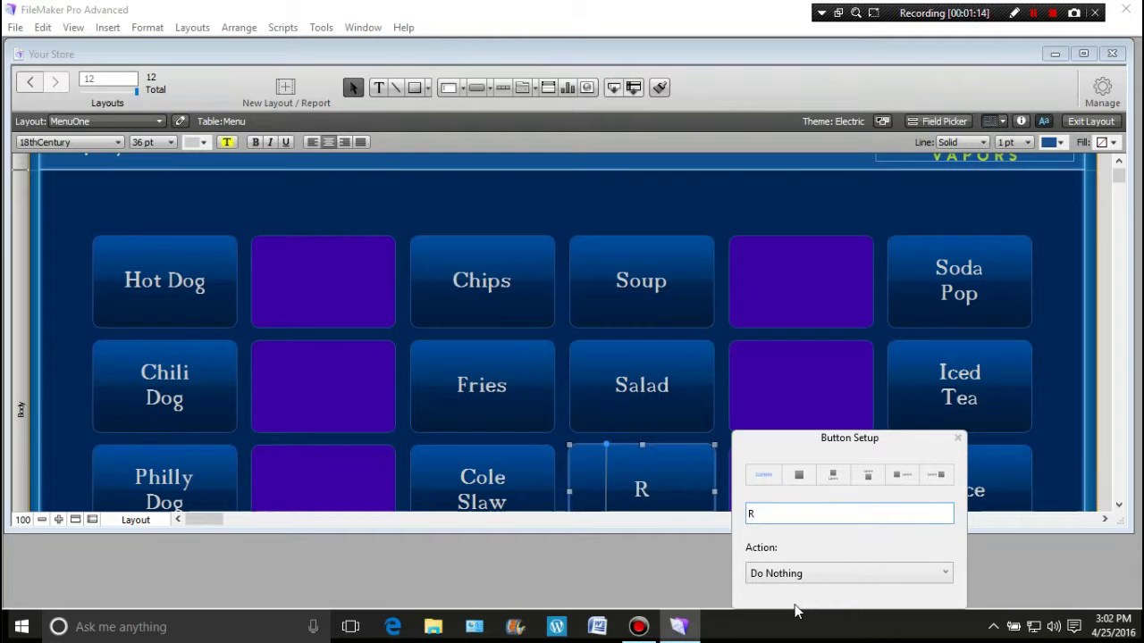
type("ice")
left_click(552, 200)
scroll(628, 261, "down", 2)
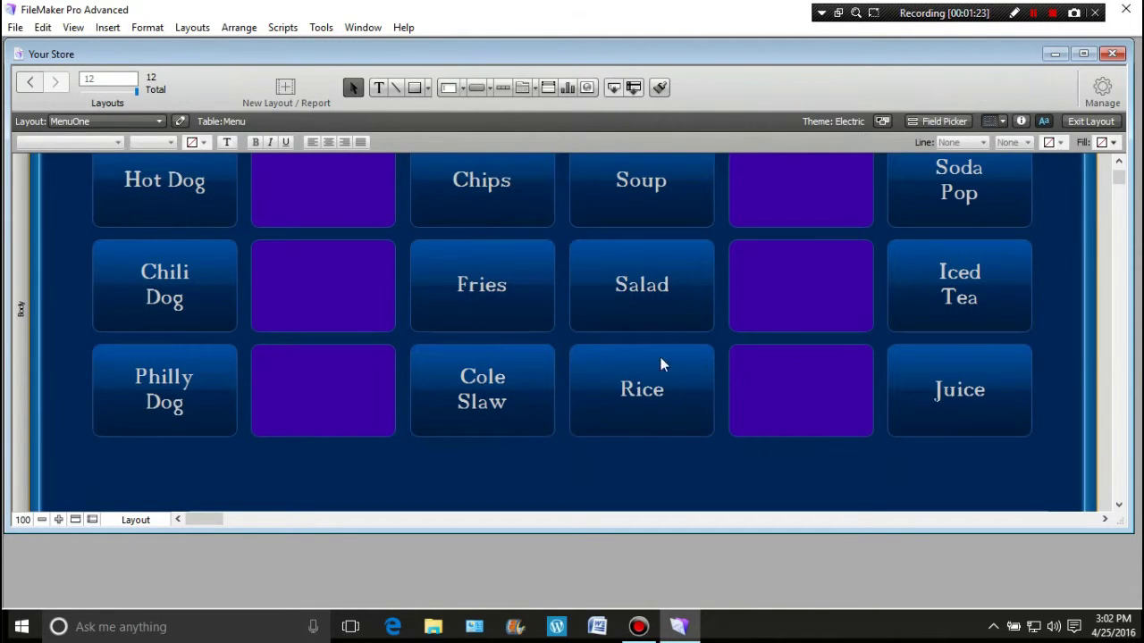
Switch from the MenuOne layout to the LaunchPage layout.
scroll(607, 317, "up", 4)
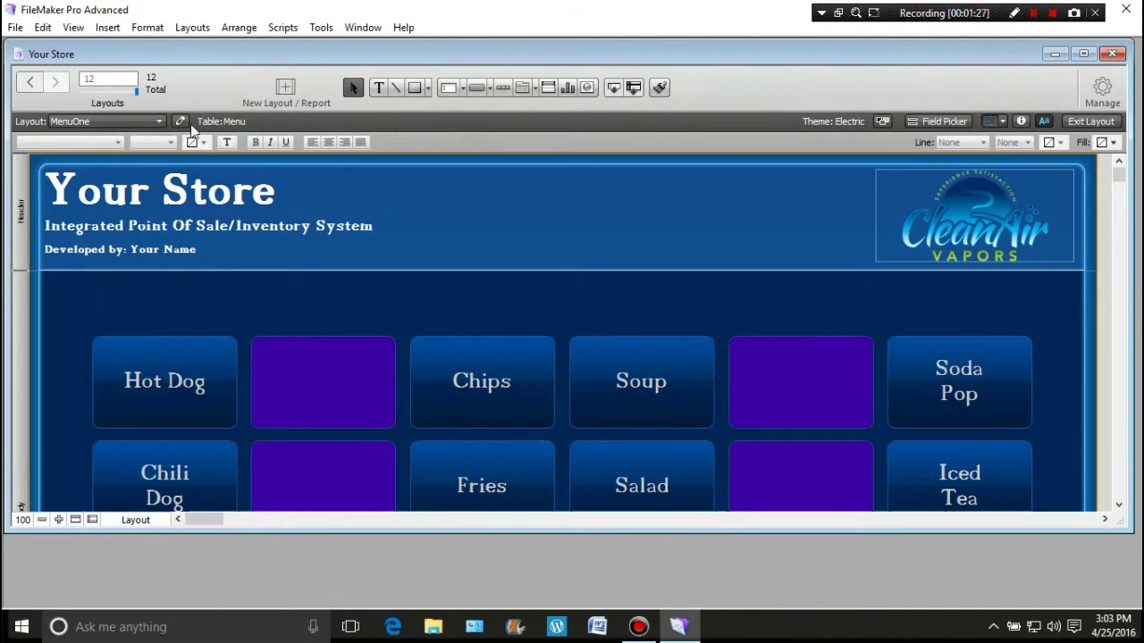
left_click(159, 122)
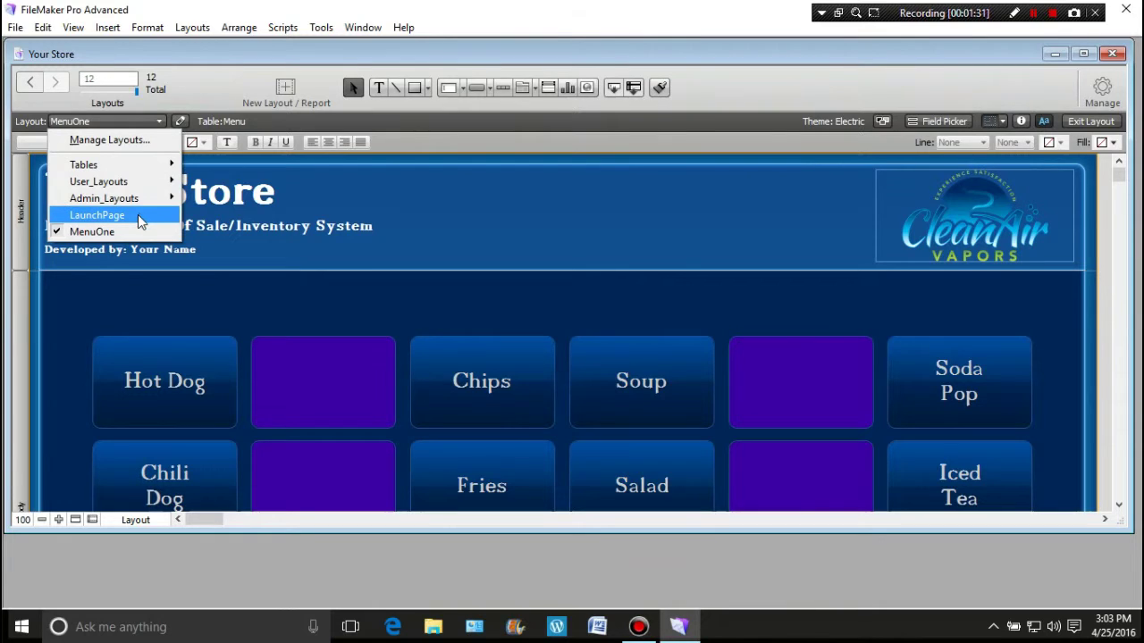
left_click(96, 215)
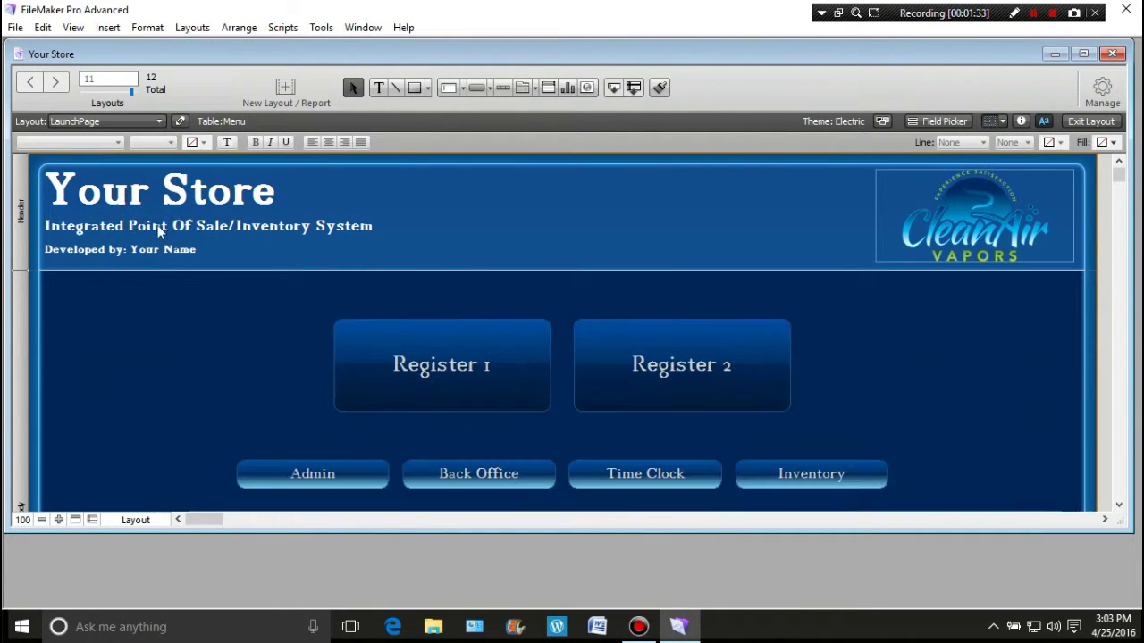
Set the action of the Register 1 button to Single Step.
scroll(499, 284, "down", 3)
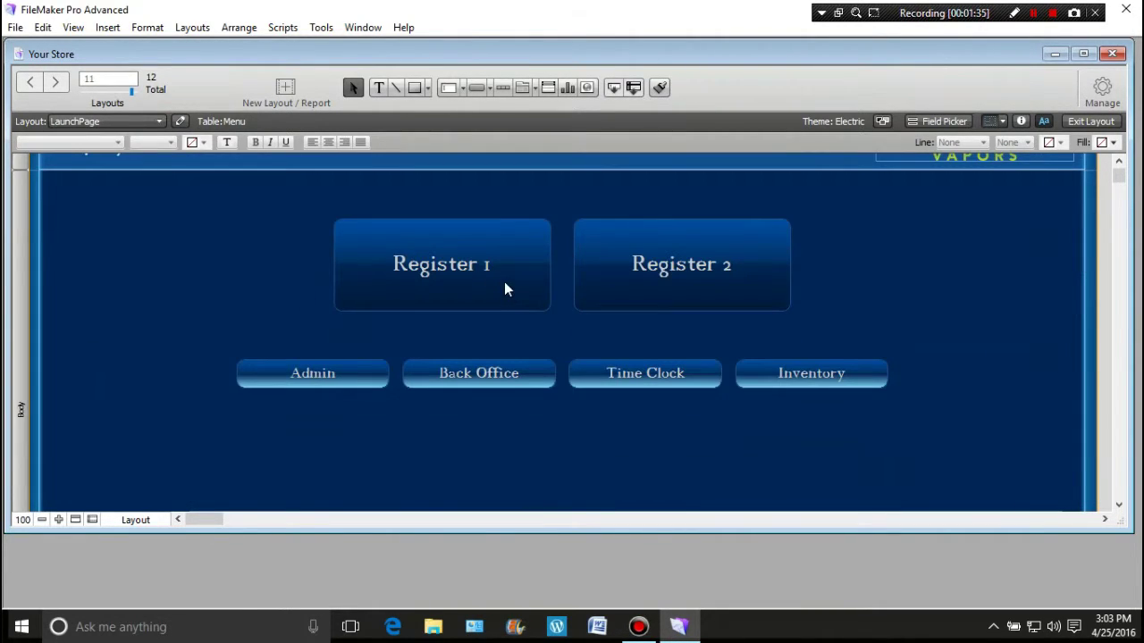
double_click(504, 282)
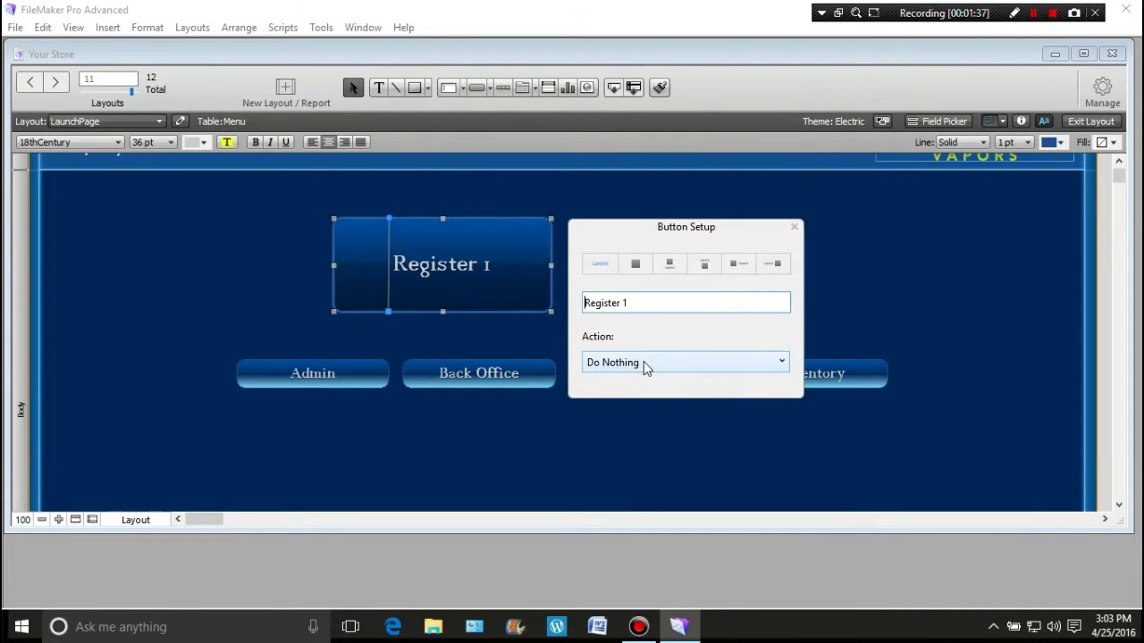
left_click(643, 361)
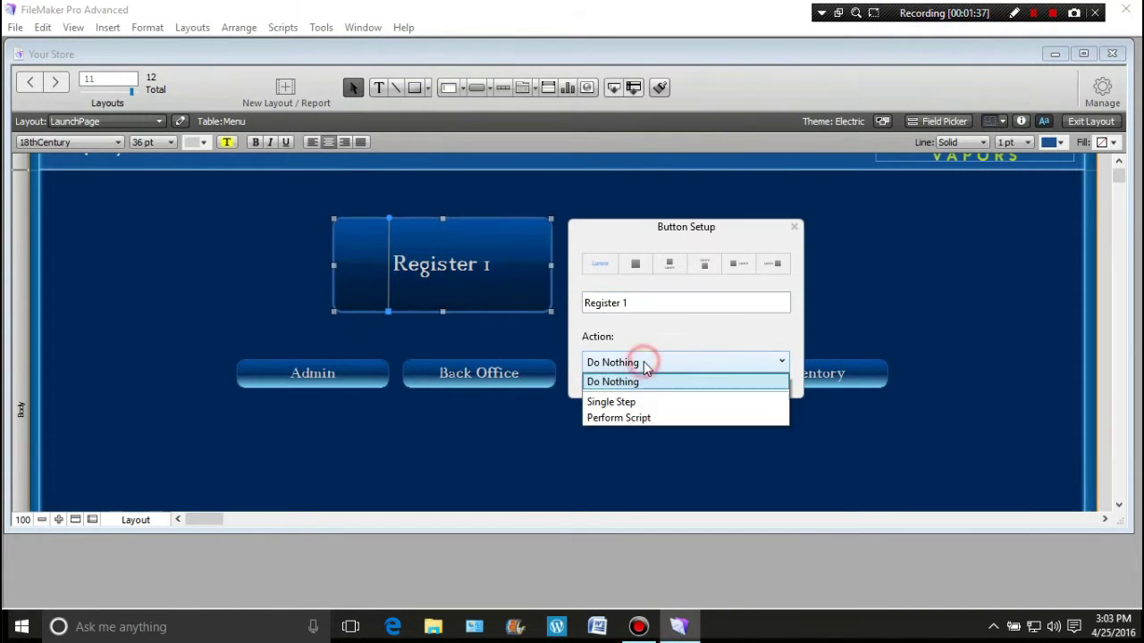
left_click(641, 408)
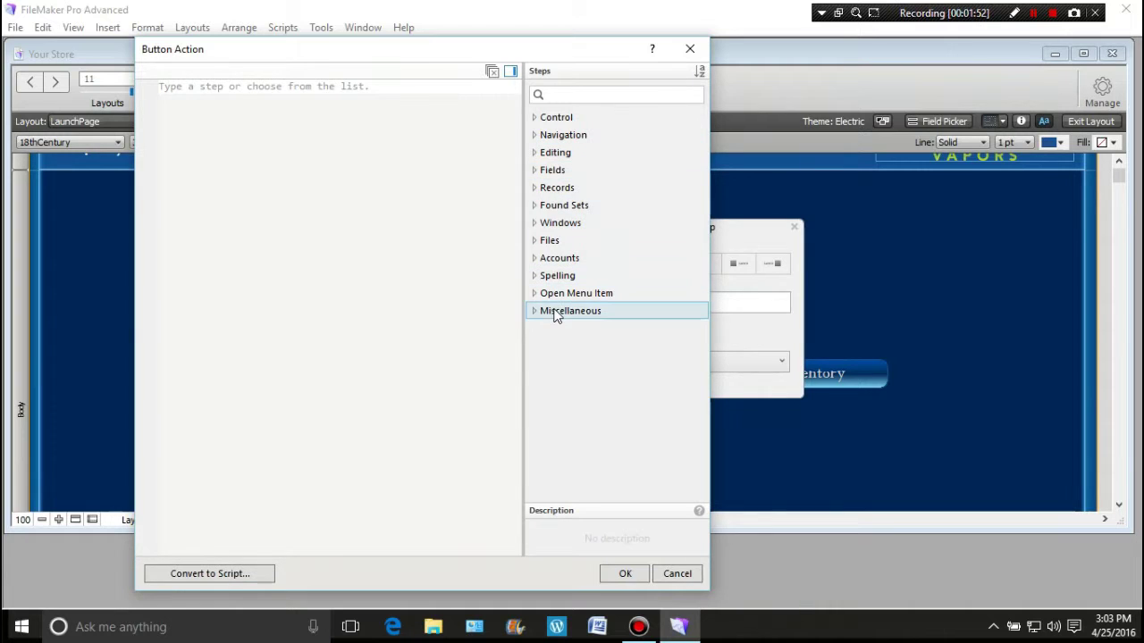
Give the Register 1 button a Go to Layout action that targets the MenuOne layout, and finish its setup.
left_click(257, 119)
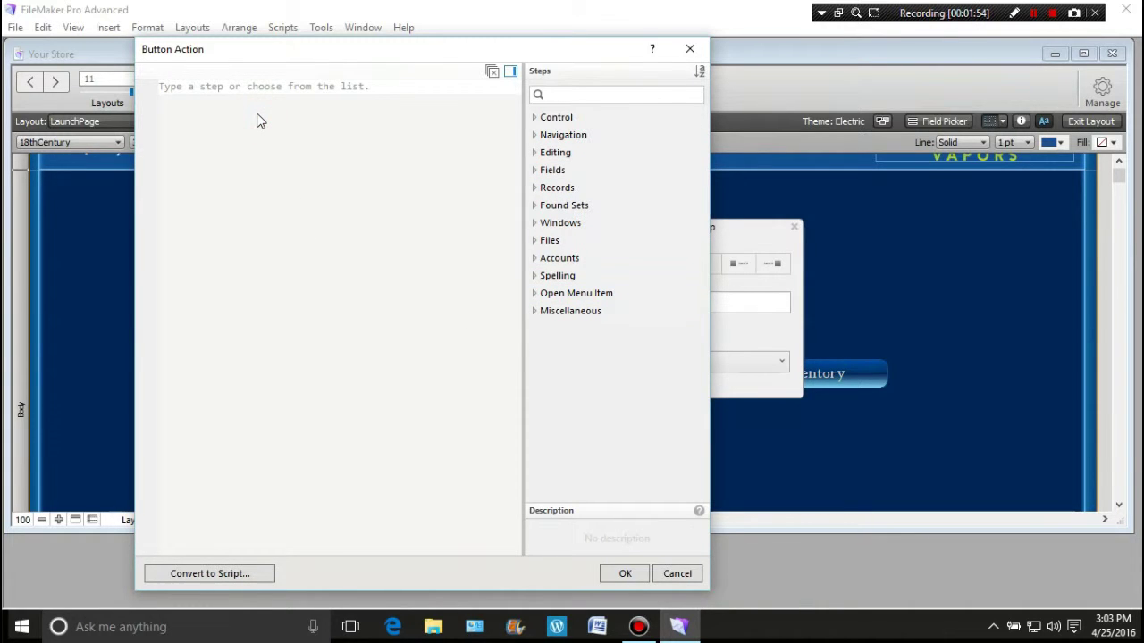
type("Go")
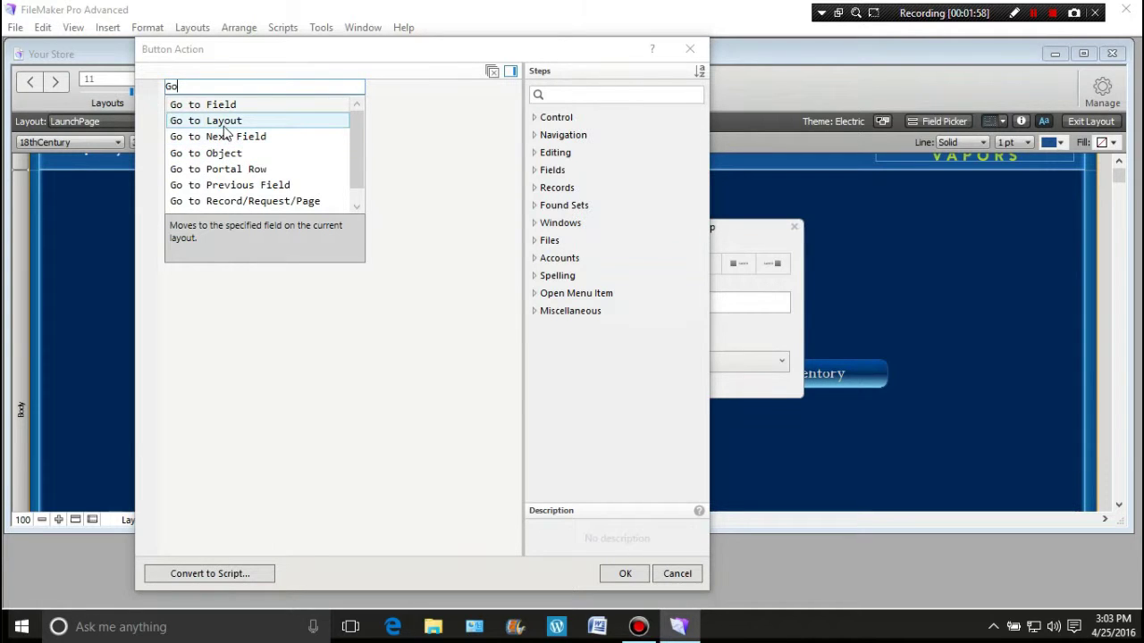
left_click(224, 122)
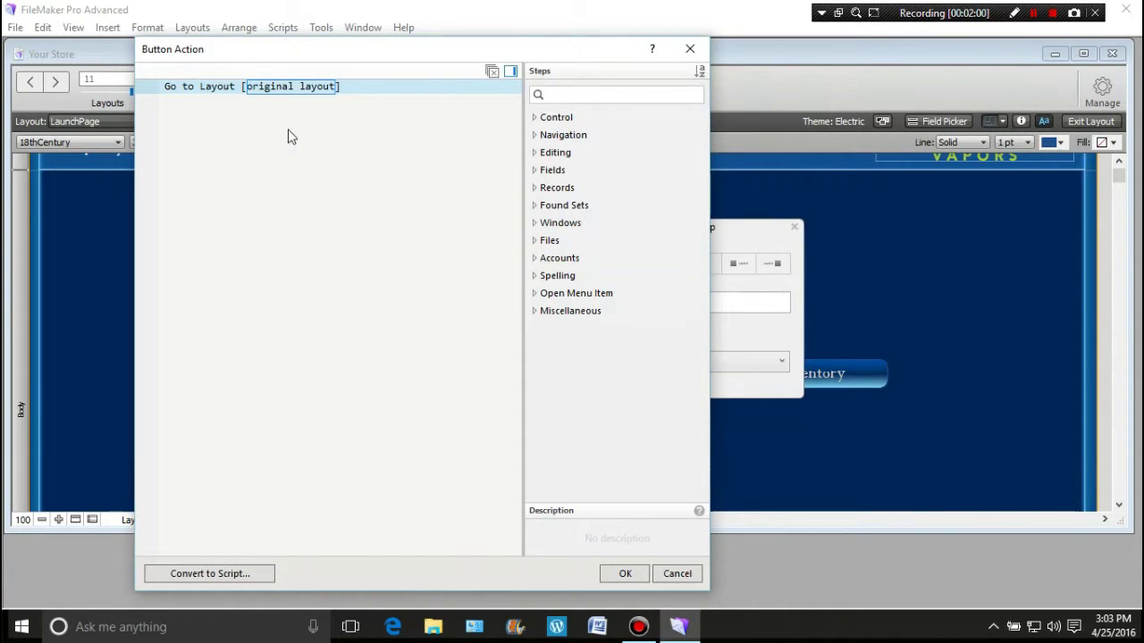
left_click(272, 93)
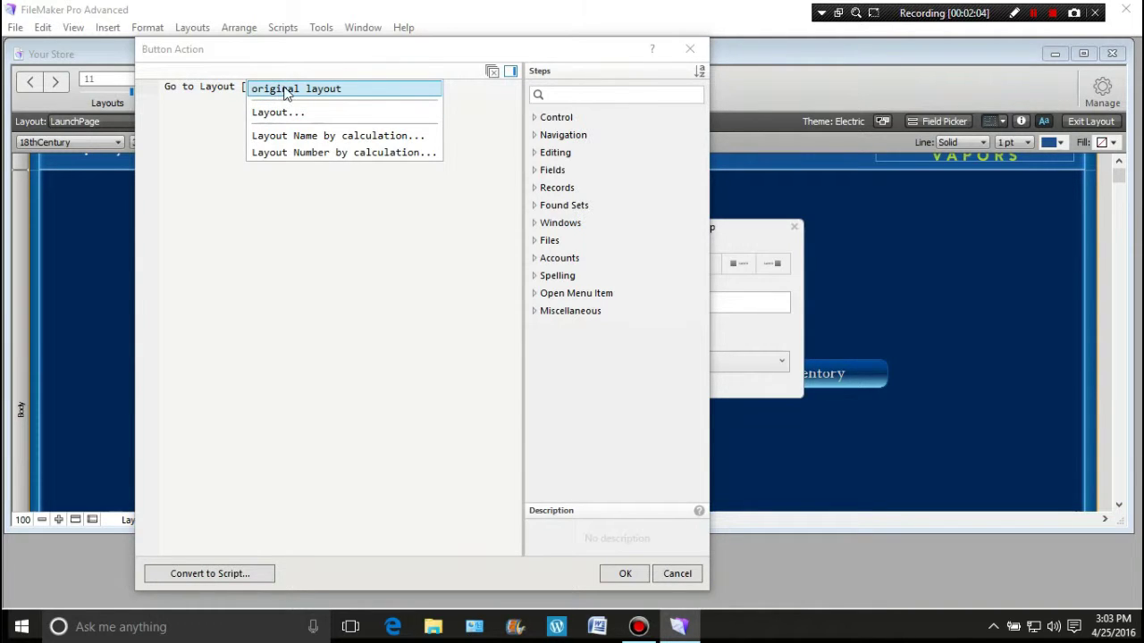
left_click(277, 114)
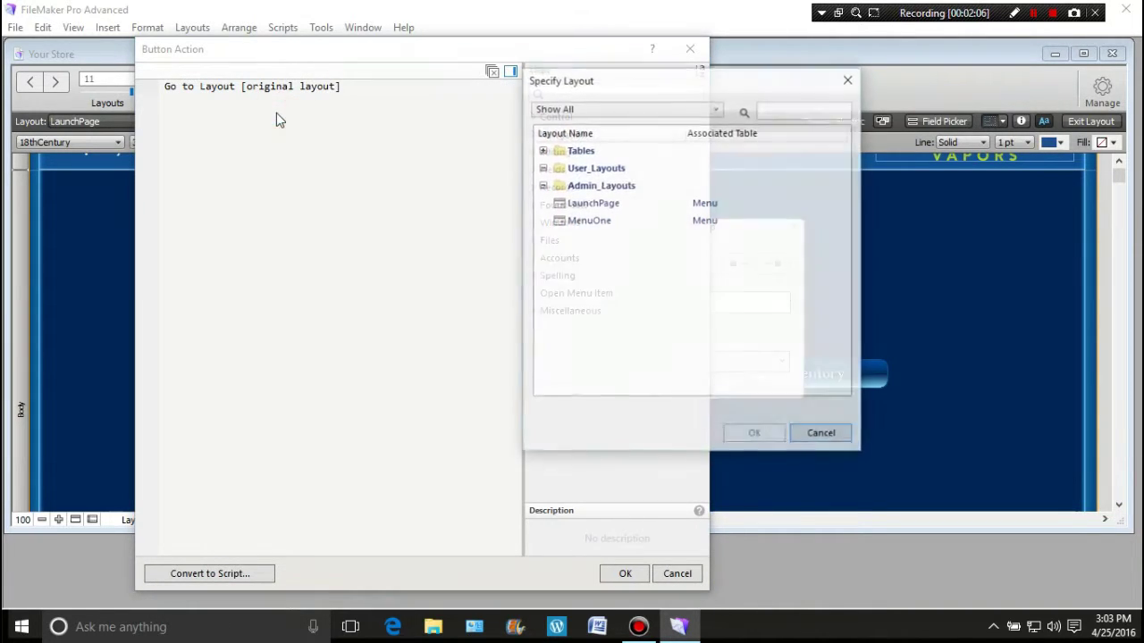
left_click(589, 224)
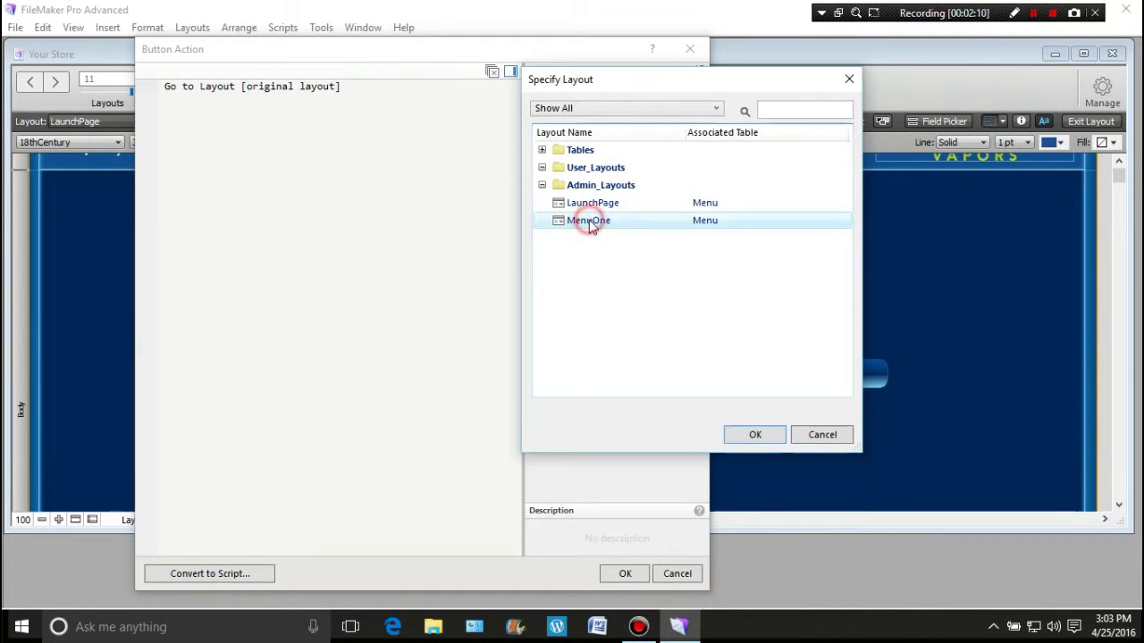
left_click(740, 437)
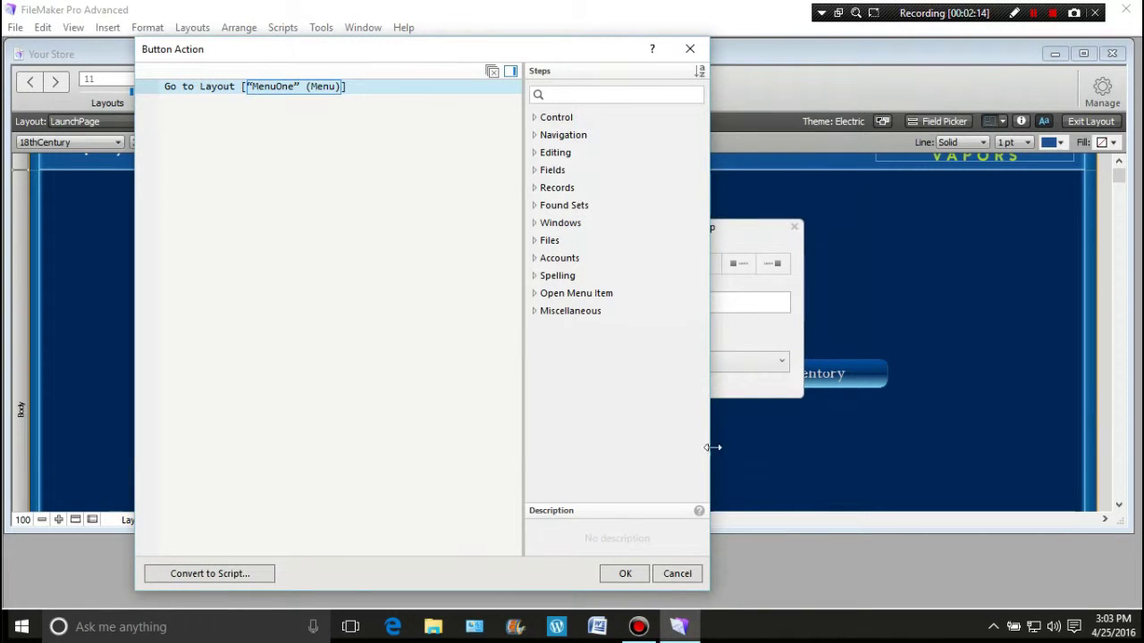
left_click(630, 574)
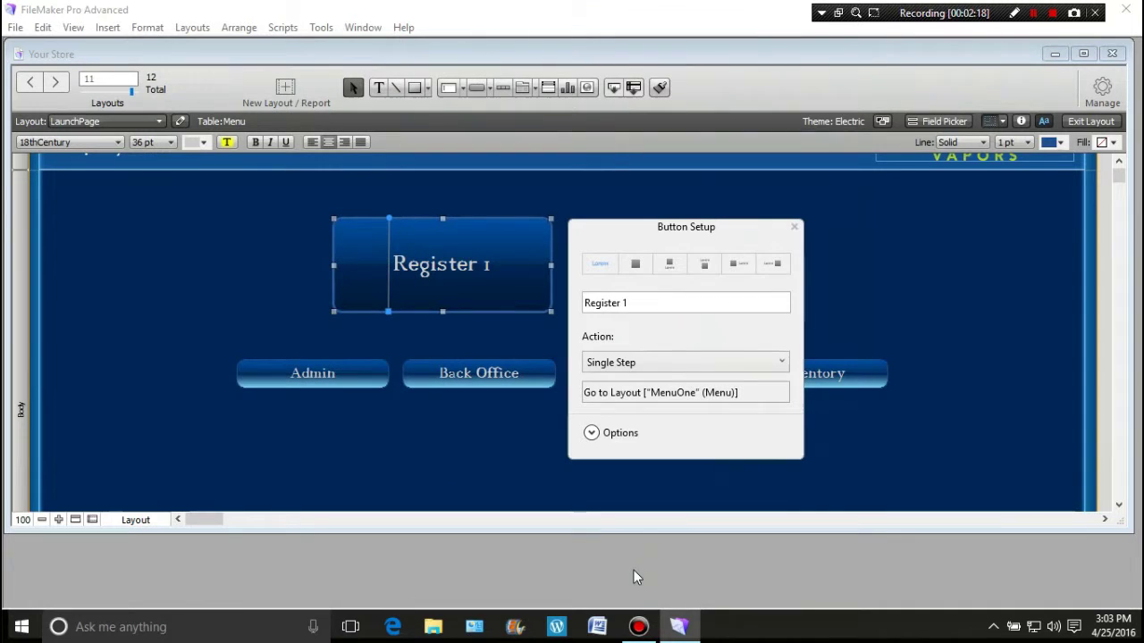
left_click(794, 227)
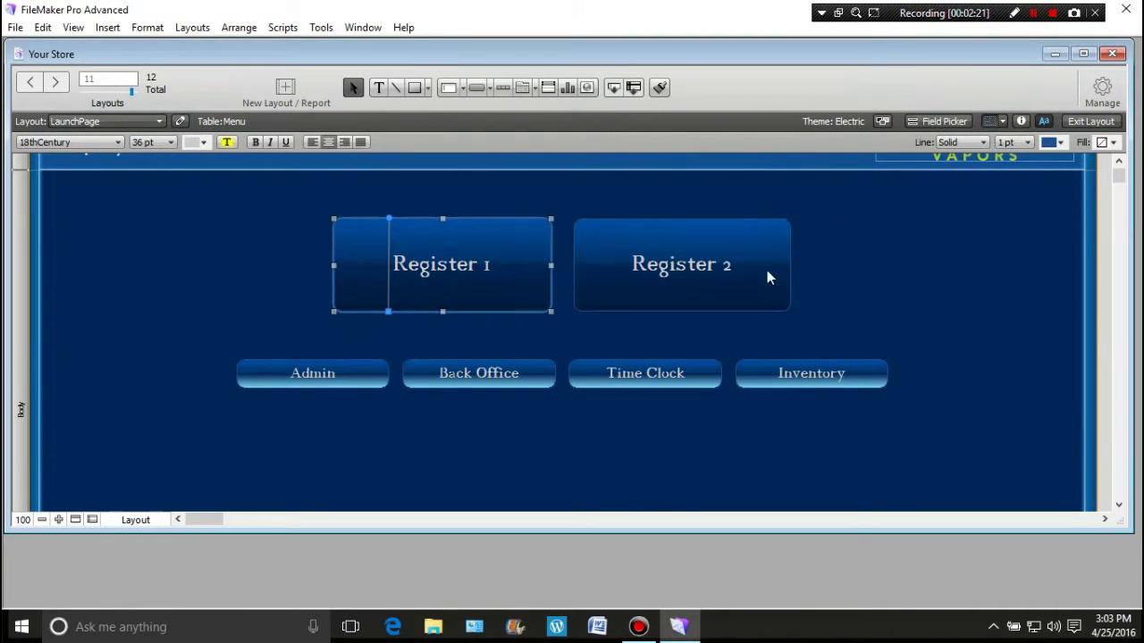
left_click(236, 270)
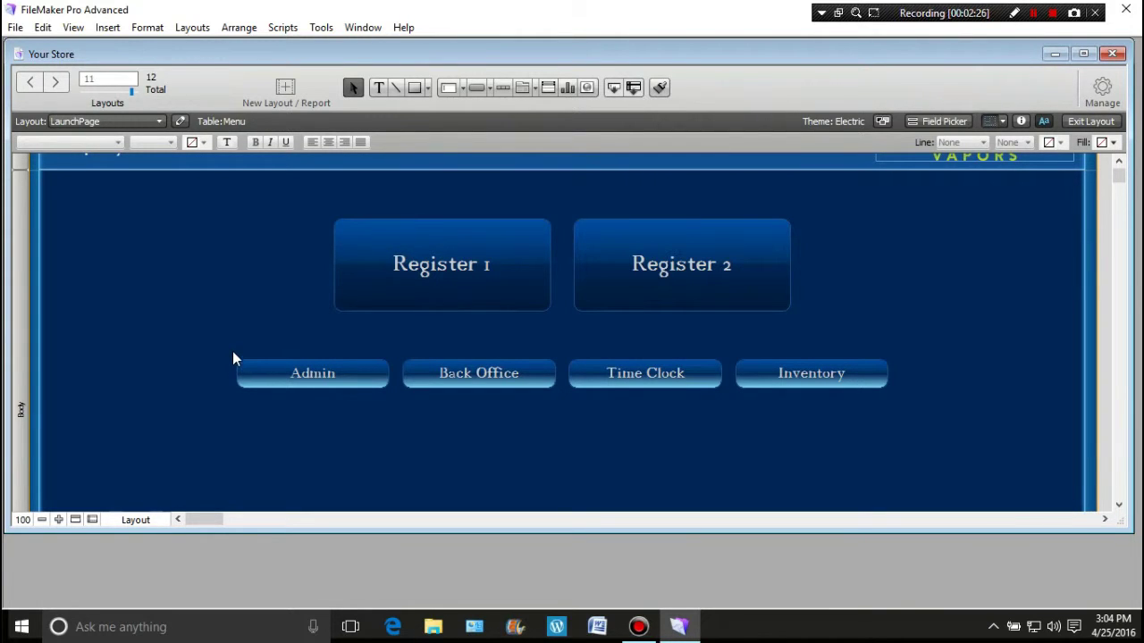
left_click_drag(224, 348, 398, 418)
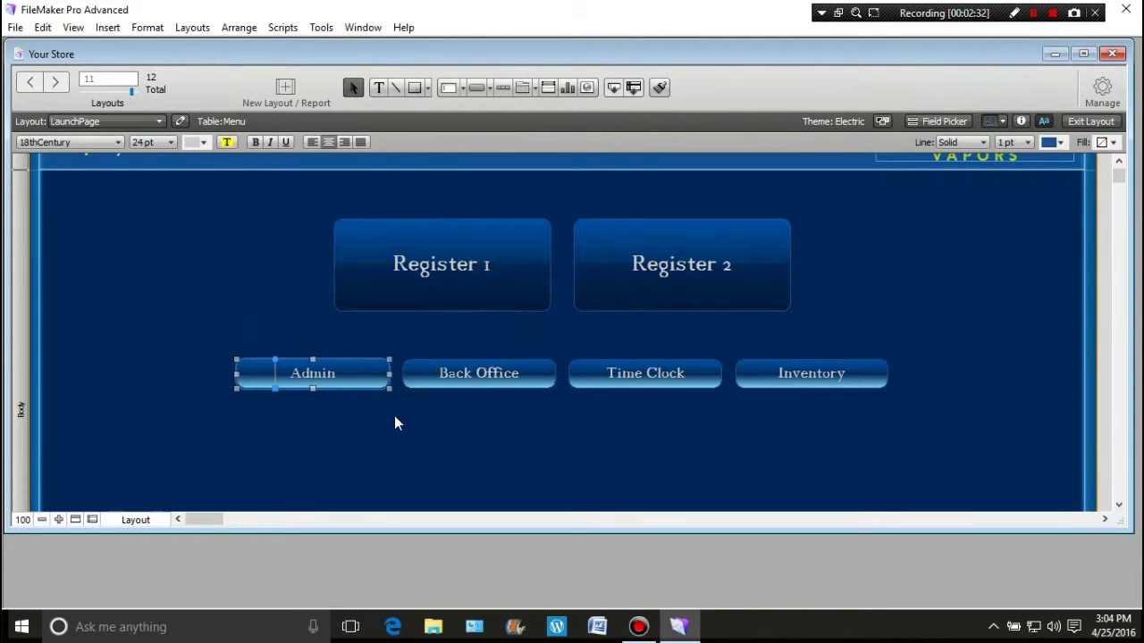
right_click(340, 379)
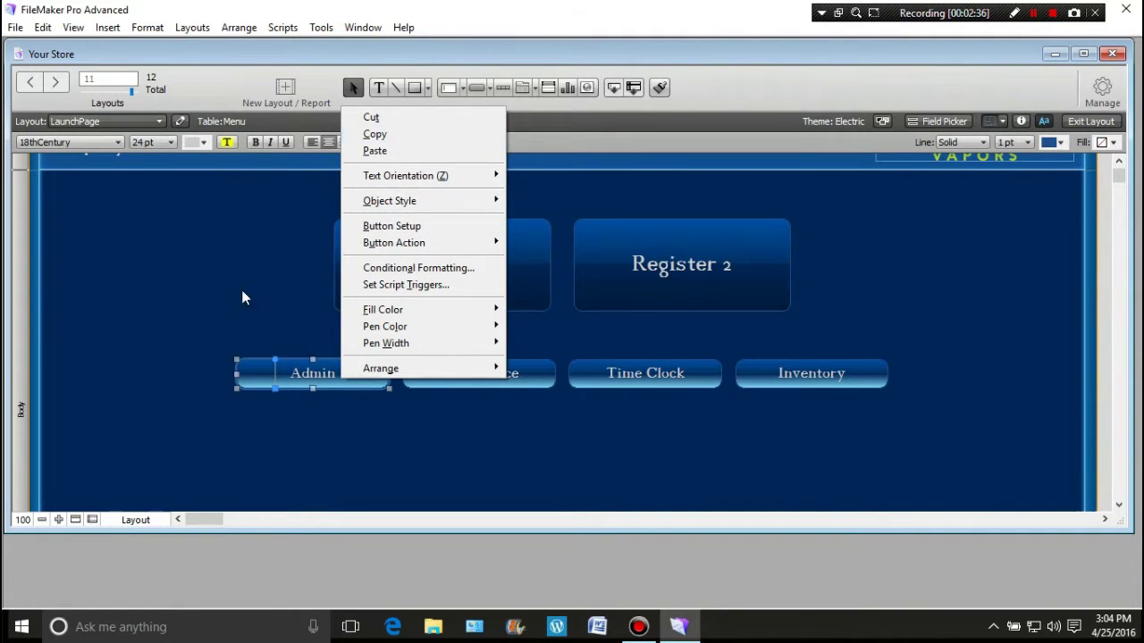
left_click(223, 314)
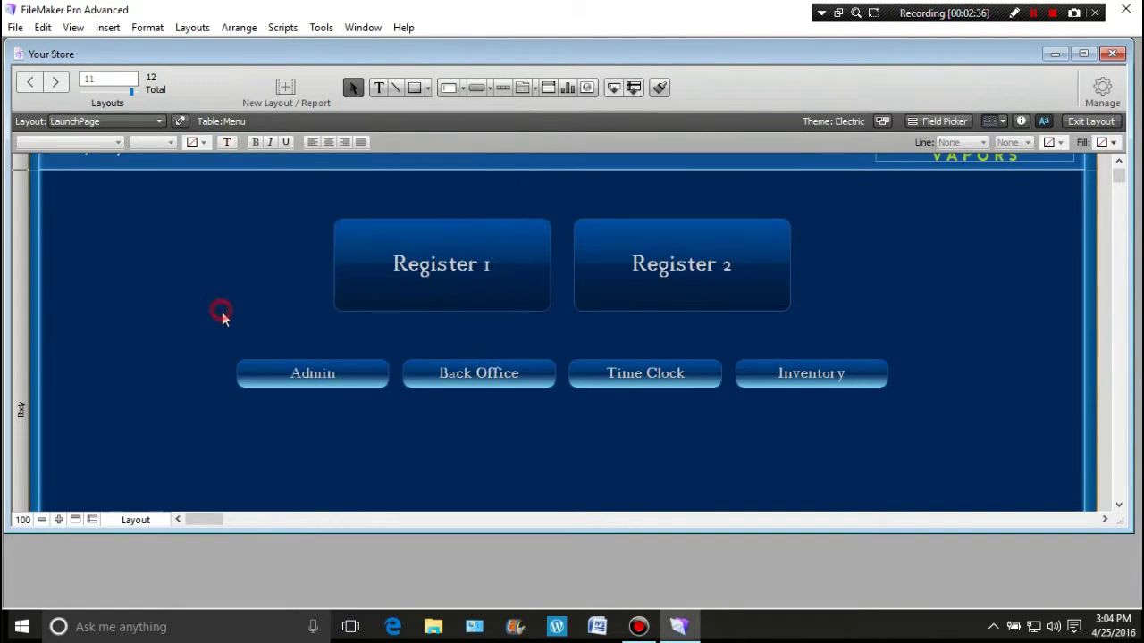
Check the action and options assigned to the Register 1 button on the LaunchPage layout.
left_click(1078, 121)
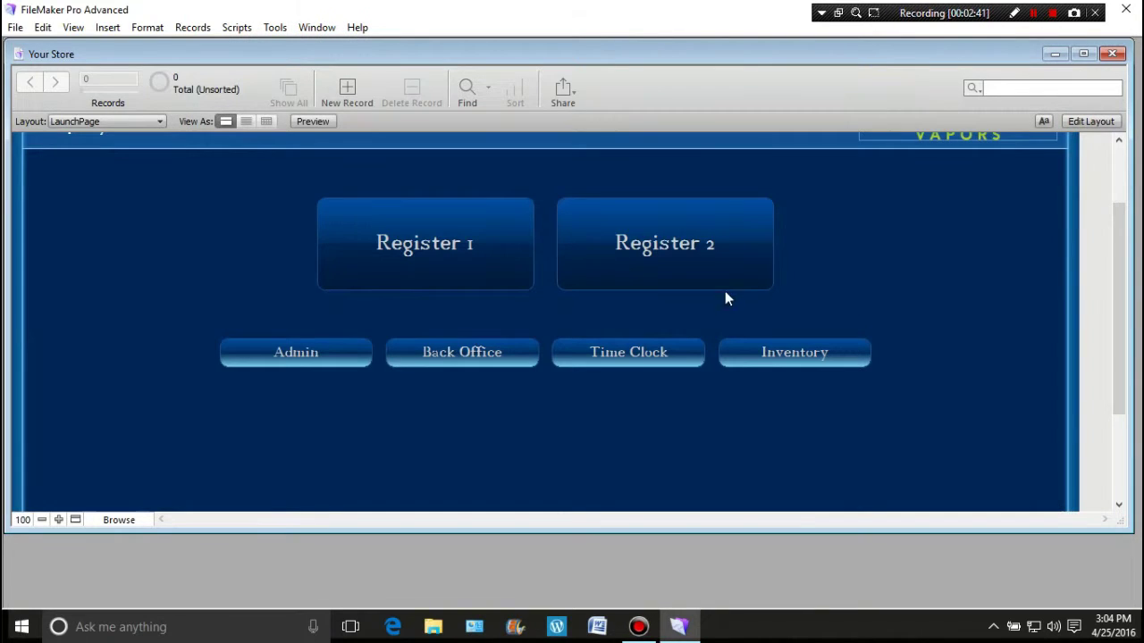
left_click_drag(1117, 288, 1121, 225)
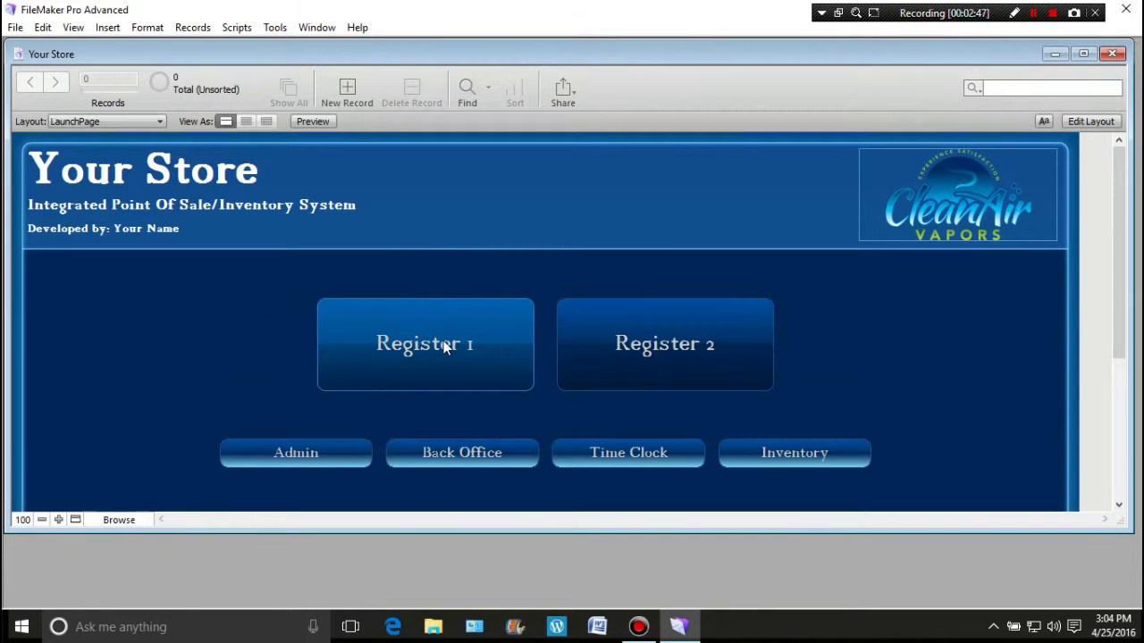
left_click(1090, 121)
right_click(457, 386)
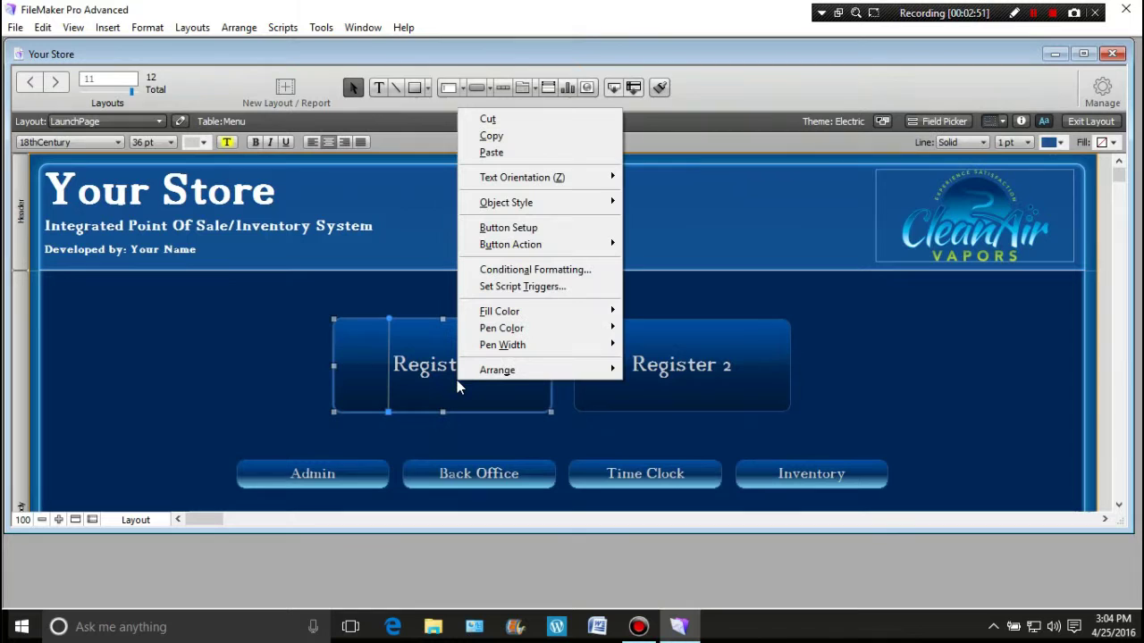
left_click(277, 306)
double_click(429, 365)
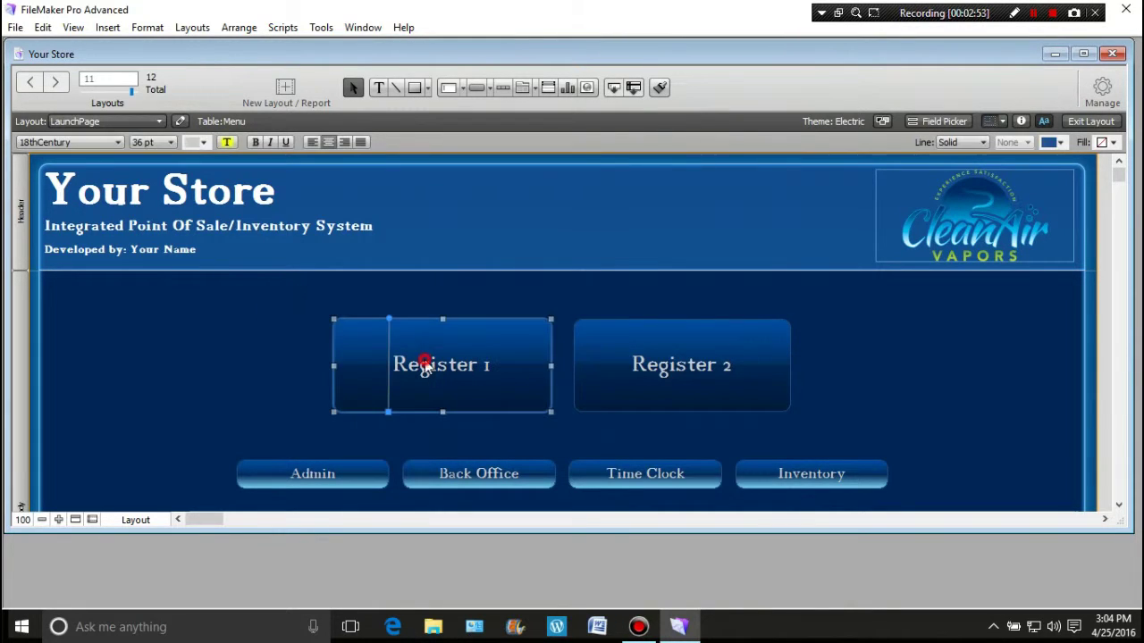
left_click(590, 534)
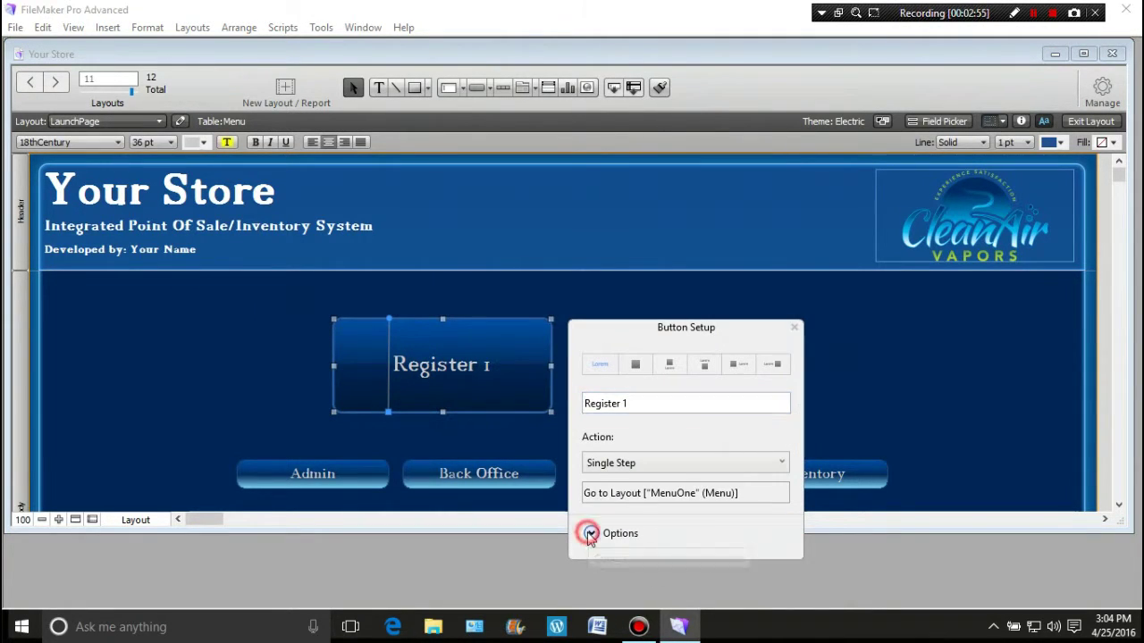
left_click(591, 558)
left_click(256, 393)
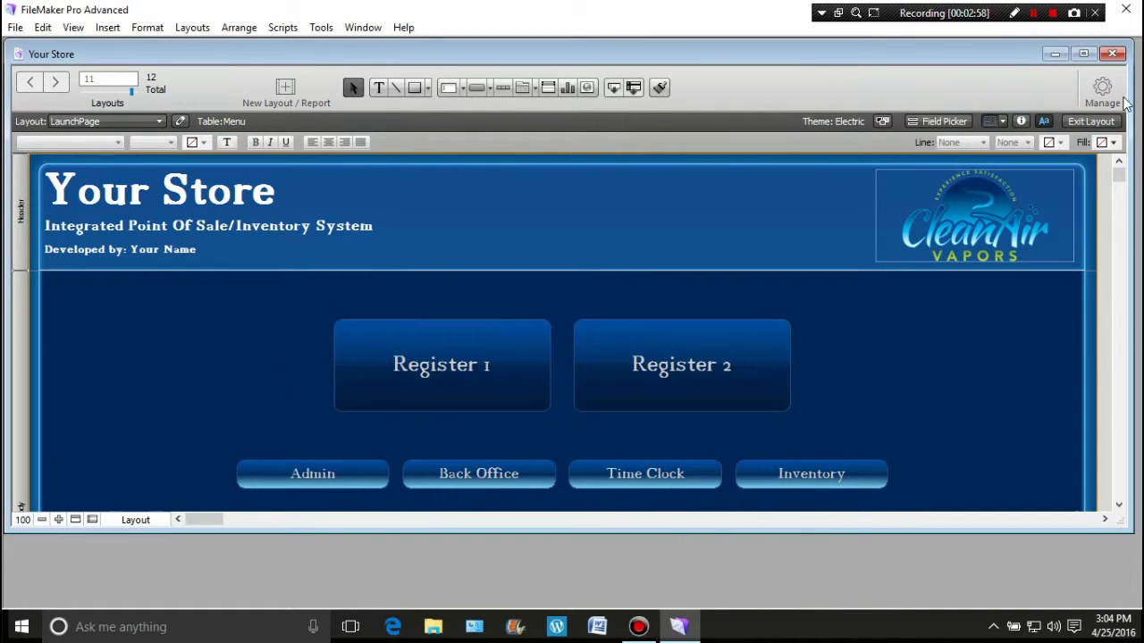
Test the Register 1 button in Browse mode and examine the button grid on the MenuOne layout.
left_click(1083, 121)
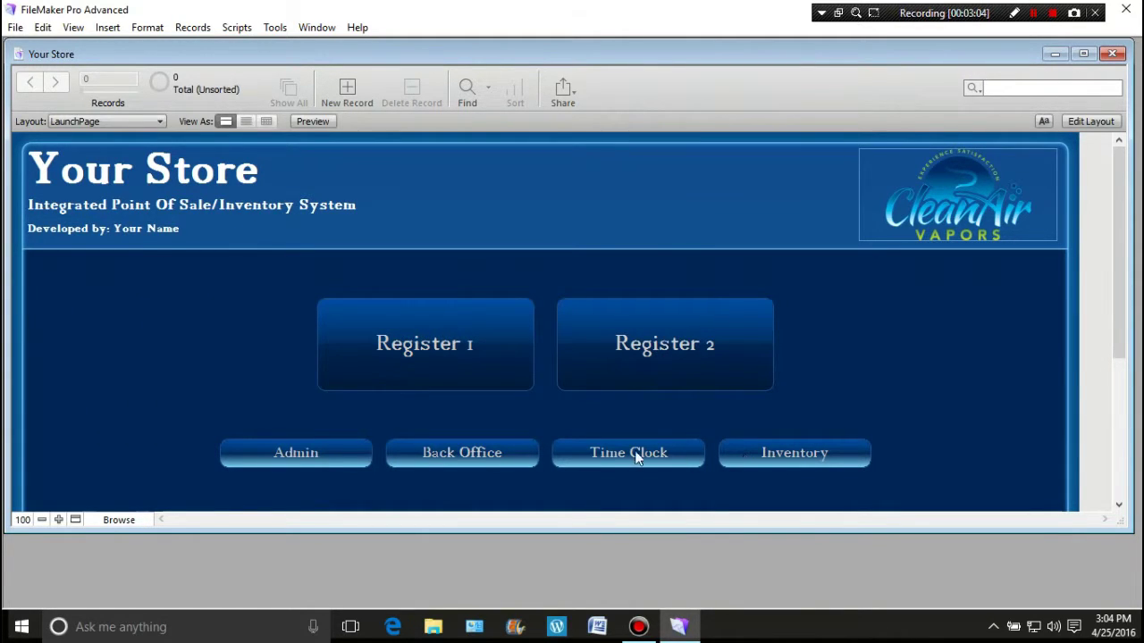
left_click(426, 356)
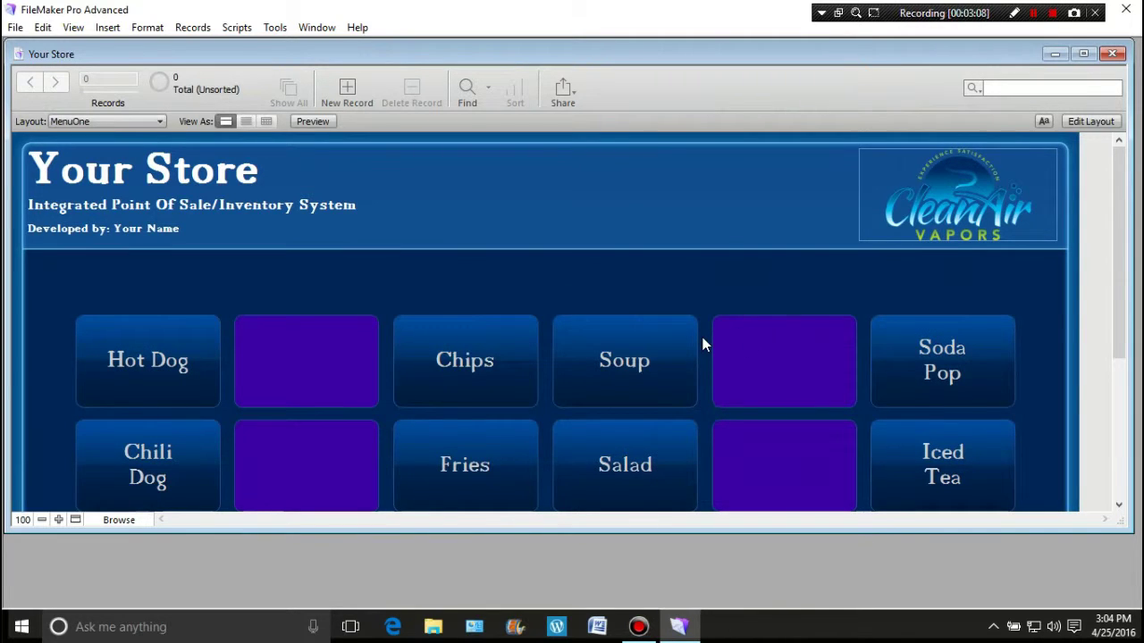
left_click_drag(1112, 300, 1113, 393)
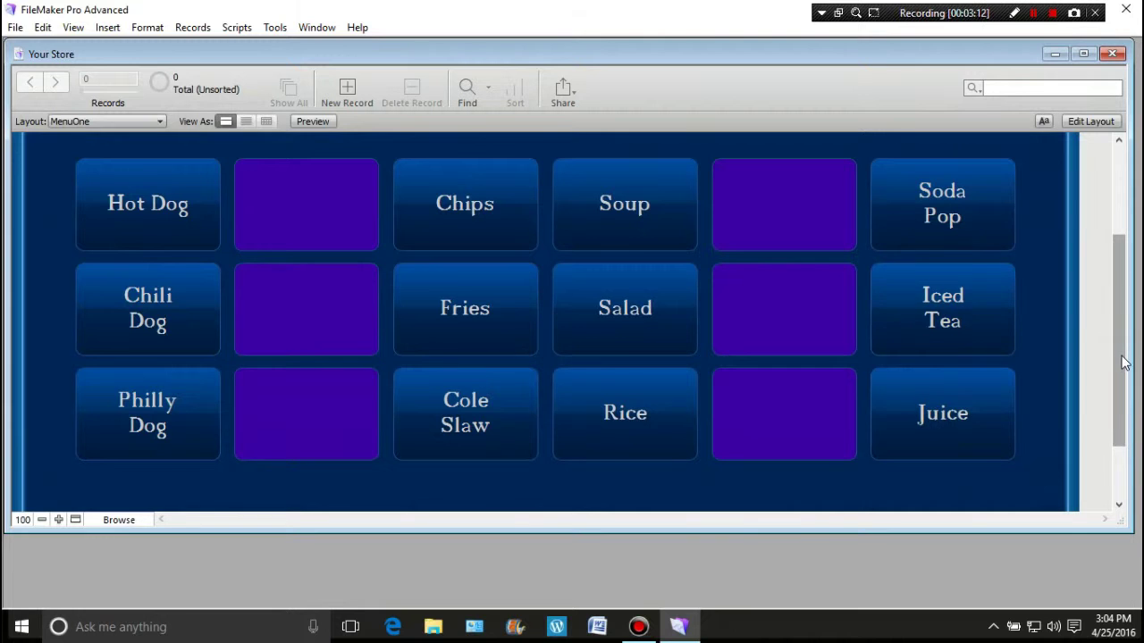
scroll(1122, 356, "up", 3)
scroll(1126, 355, "down", 3)
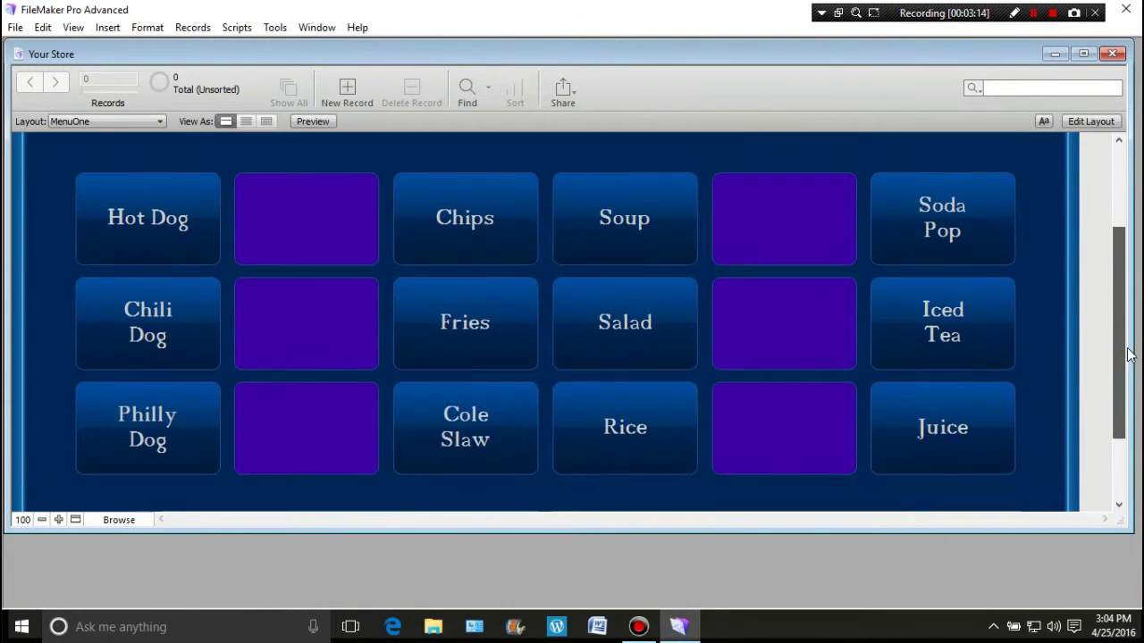
scroll(1127, 355, "up", 1)
scroll(1124, 385, "down", 3)
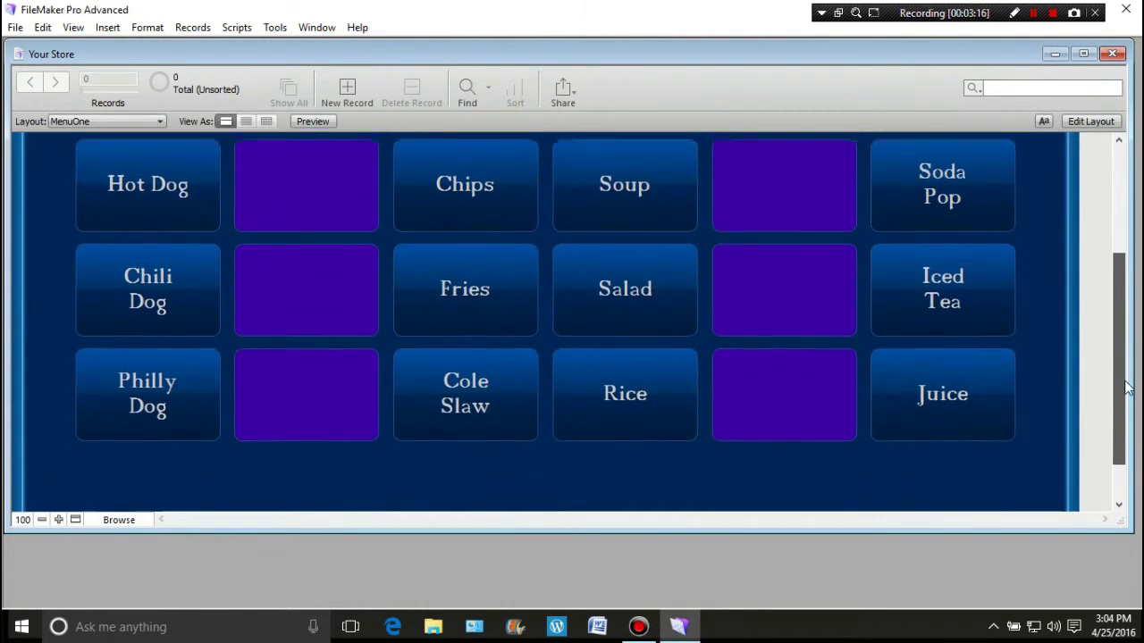
scroll(1121, 393, "up", 1)
scroll(1122, 398, "down", 3)
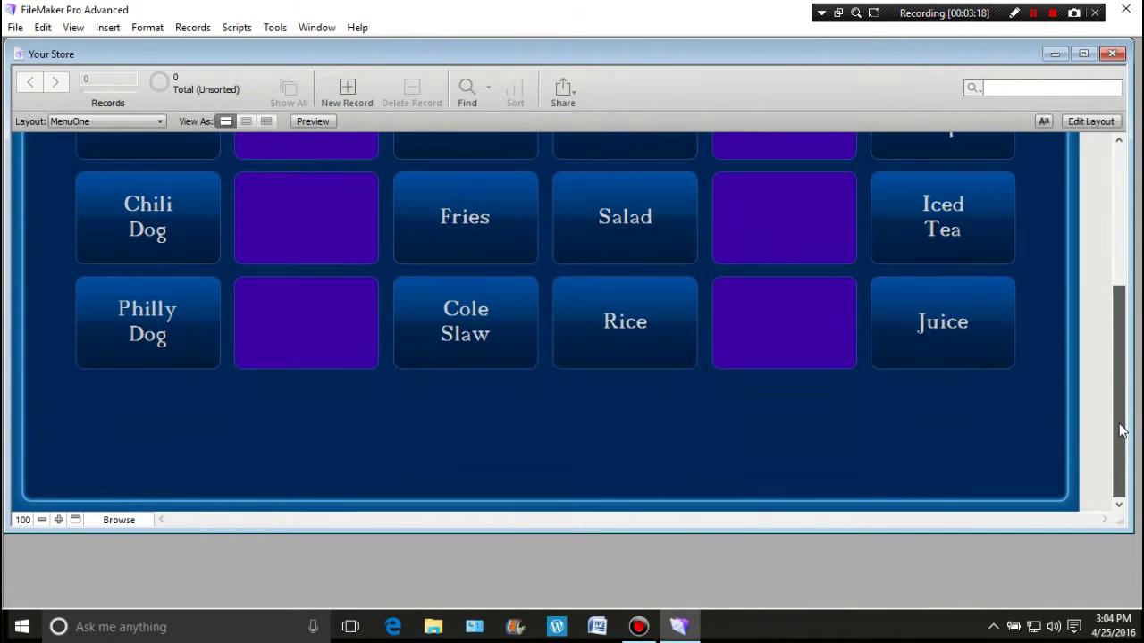
left_click_drag(1120, 425, 1126, 324)
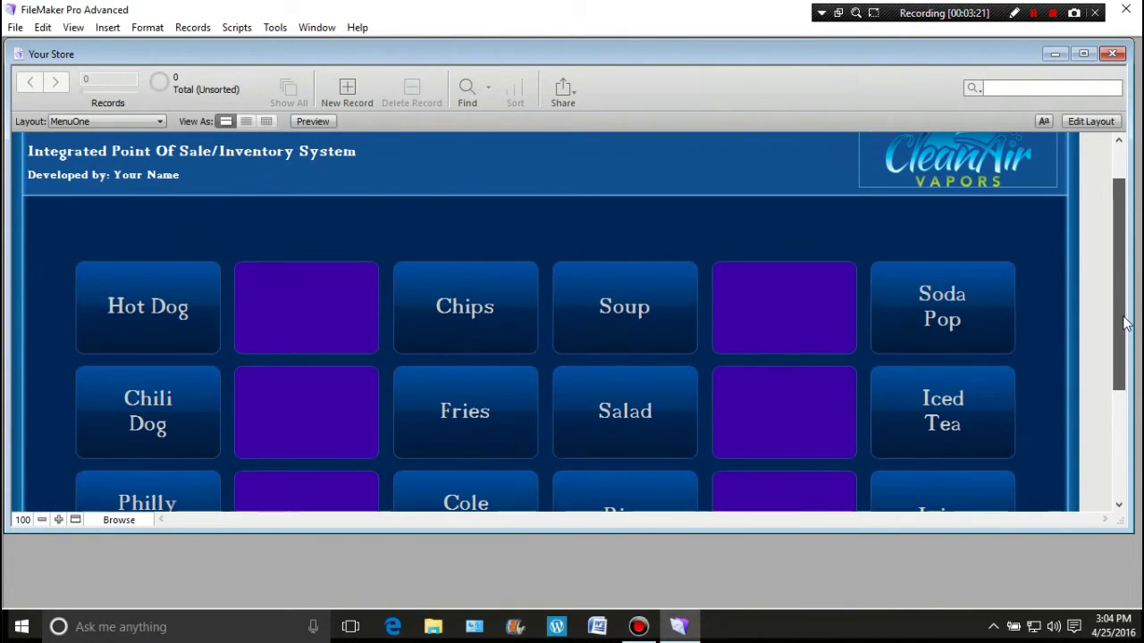
left_click(210, 226)
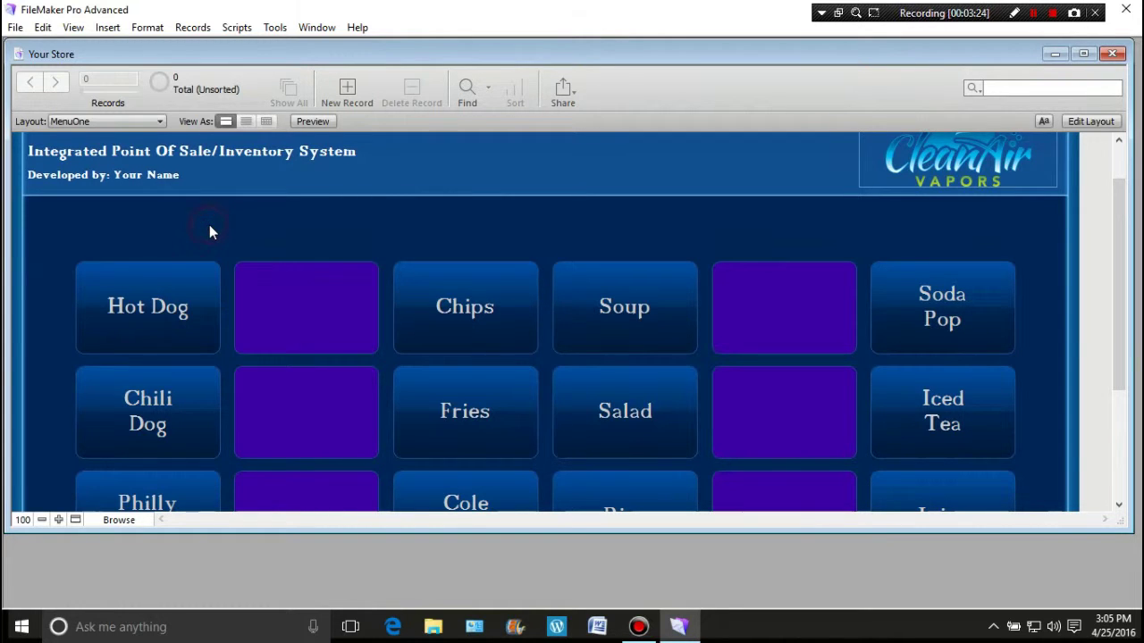
right_click(210, 226)
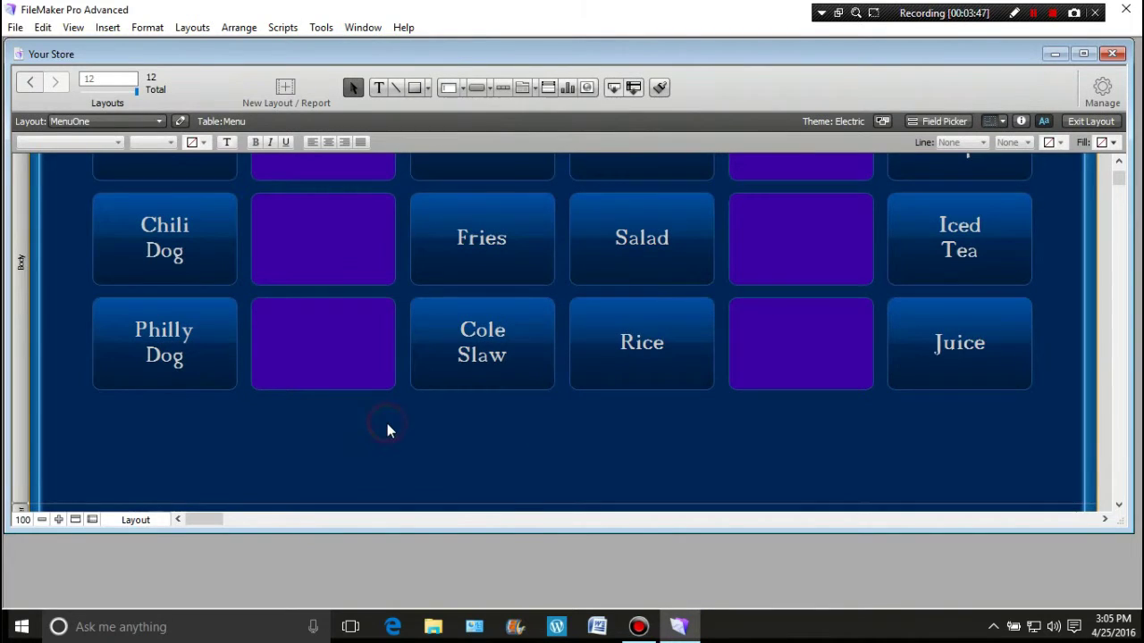
Paste the copied Admin button into the MenuOne layout and place it in the header beside the logo.
right_click(387, 429)
left_click(412, 441)
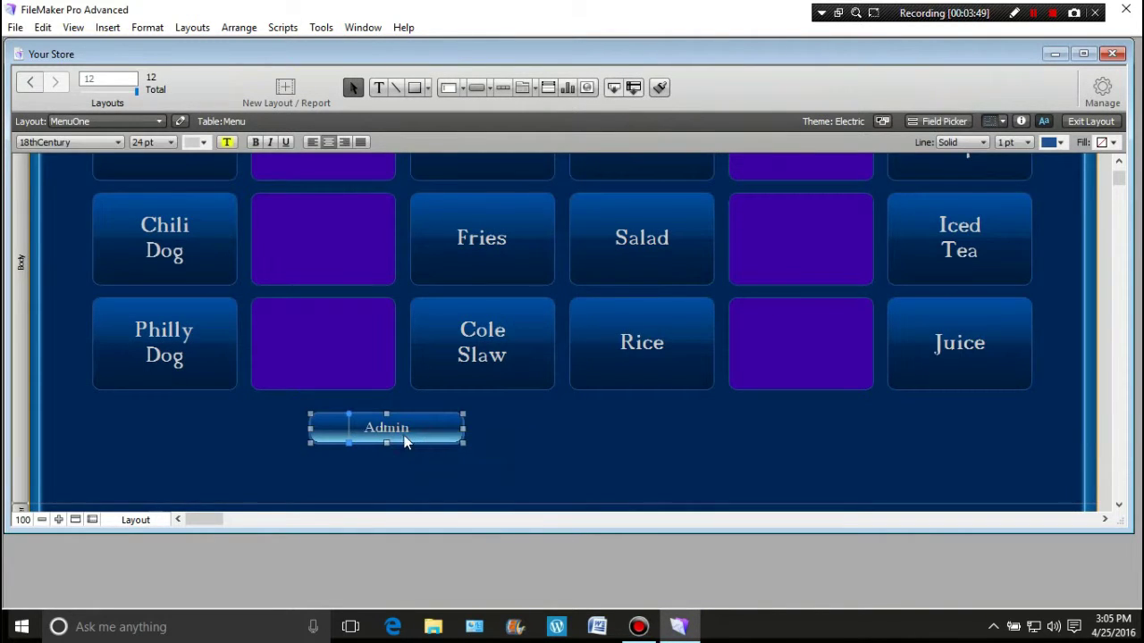
left_click_drag(393, 428, 184, 438)
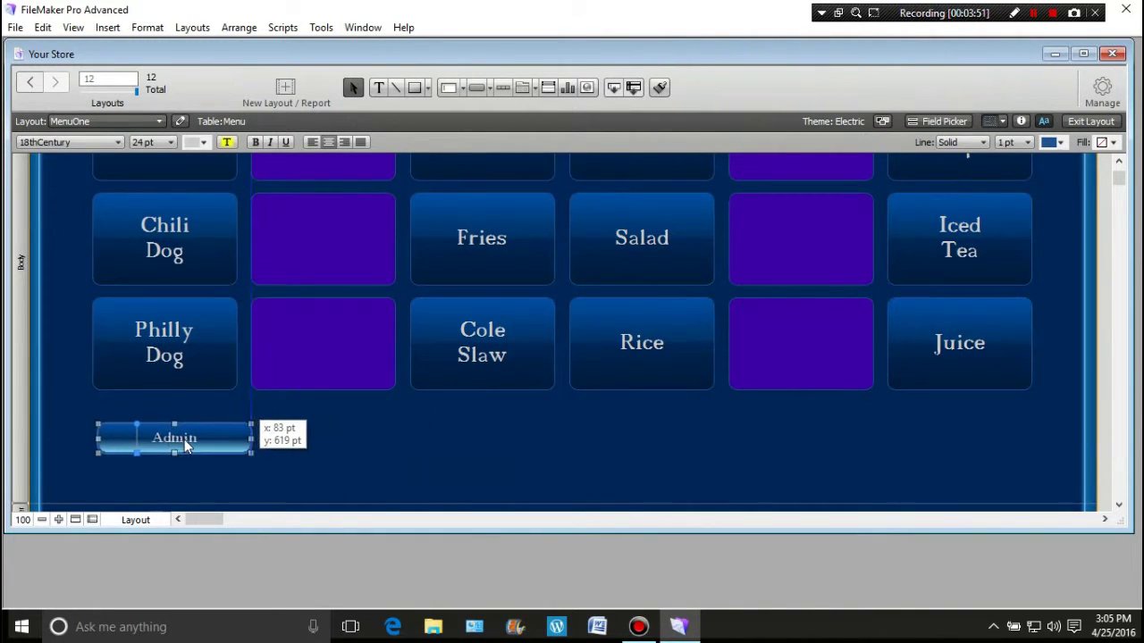
scroll(184, 439, "up", 5)
scroll(184, 439, "down", 4)
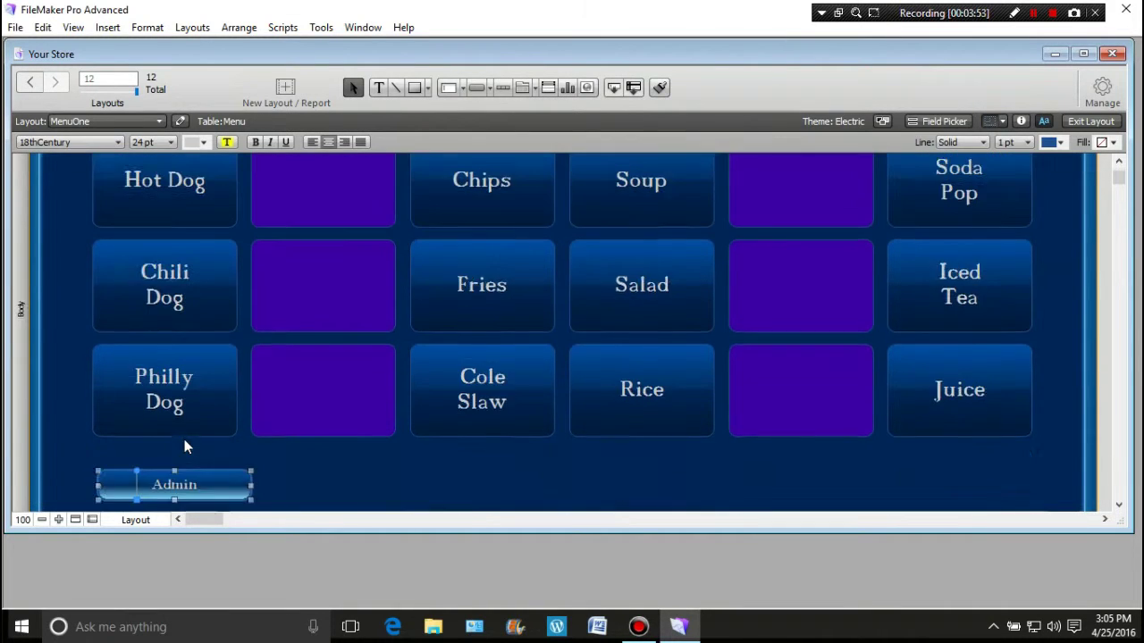
scroll(184, 439, "down", 2)
left_click_drag(192, 387, 799, 254)
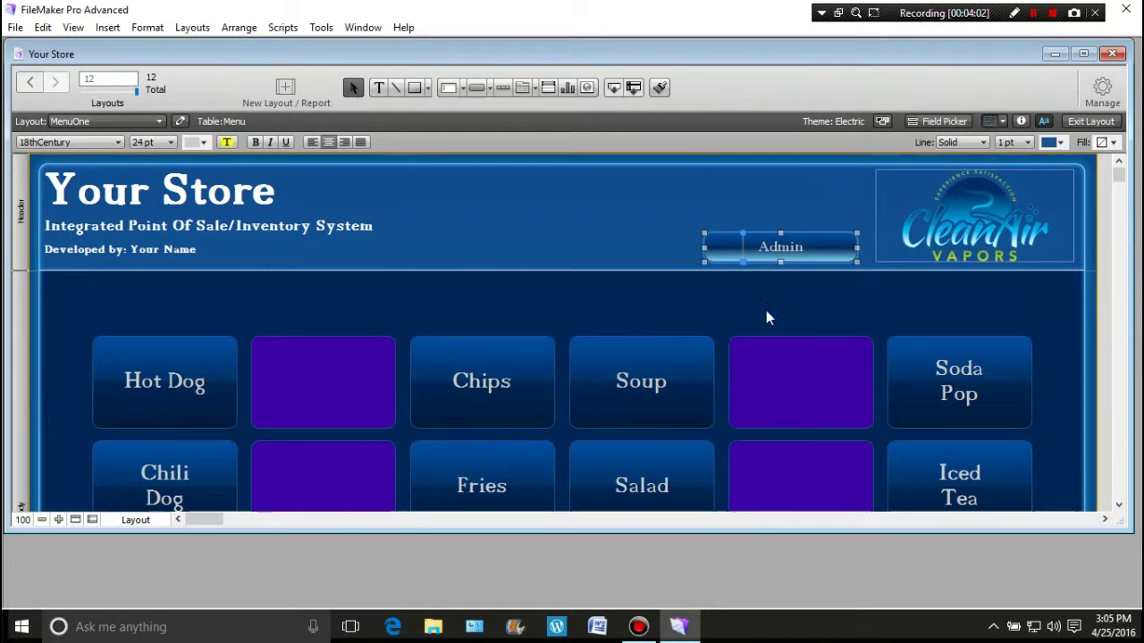
left_click(765, 312)
Relabel the Admin button in the MenuOne header as Launch Page.
double_click(794, 247)
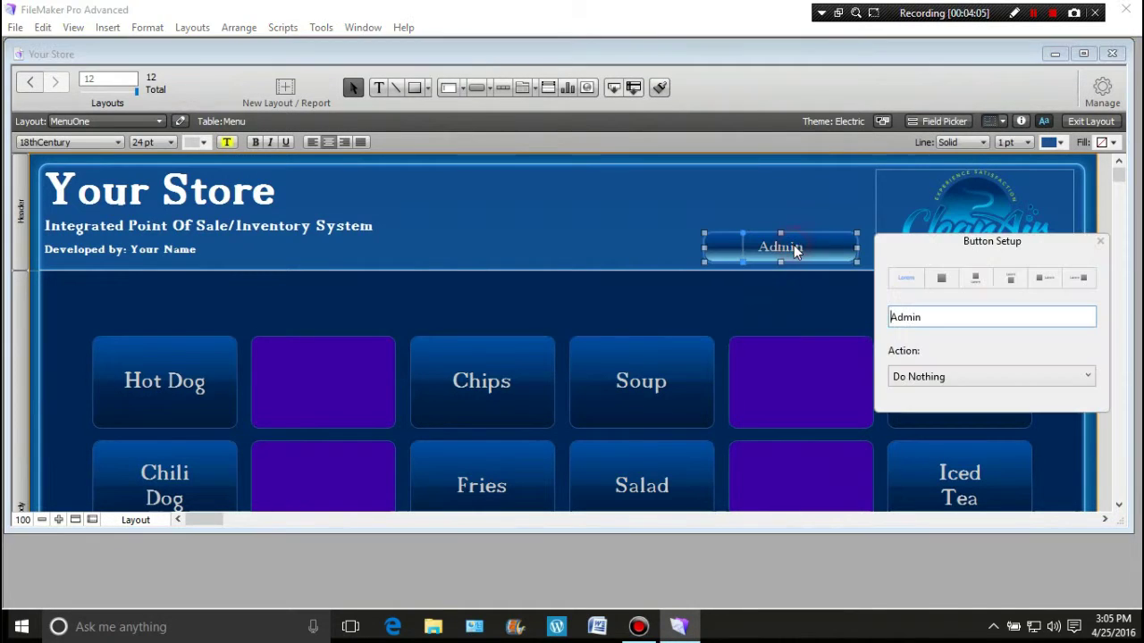
left_click(907, 319)
double_click(907, 319)
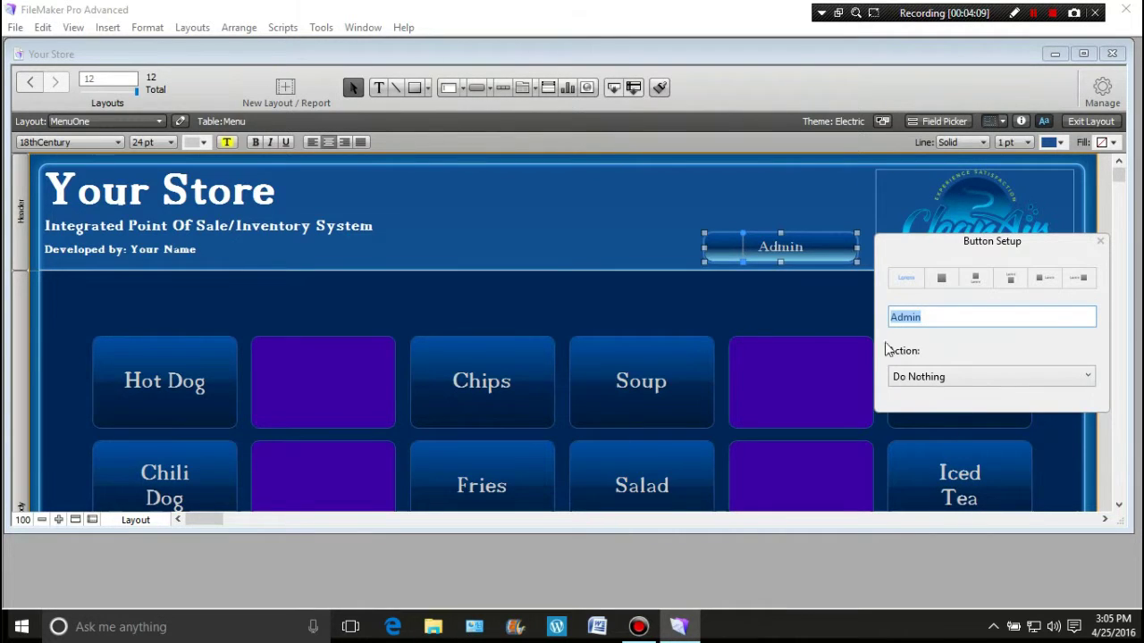
type("Launc")
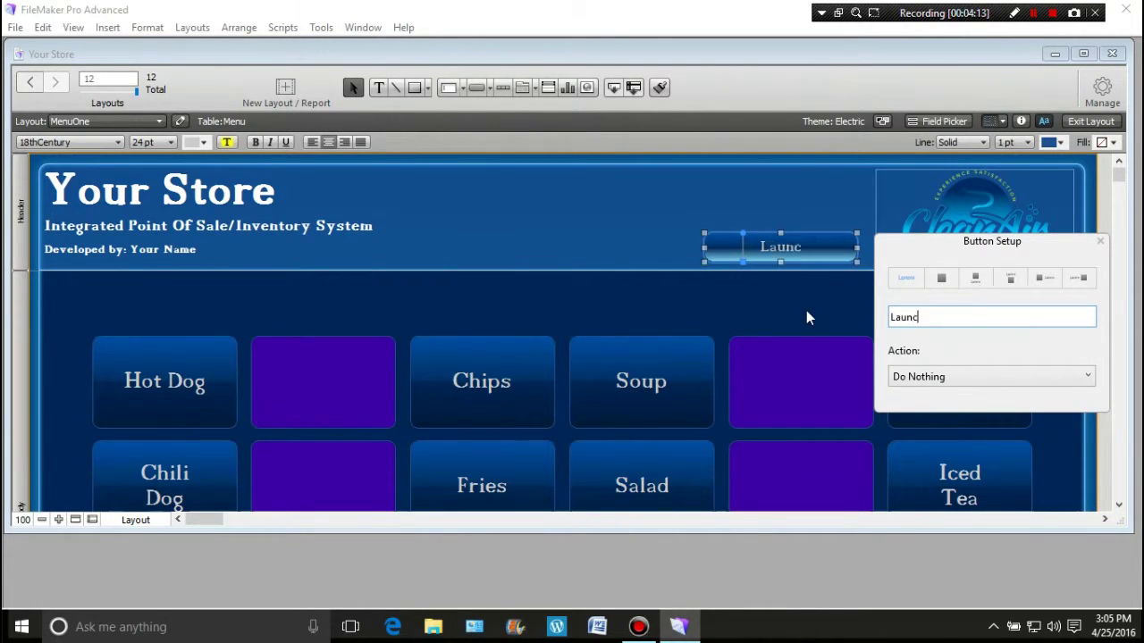
type("h Page")
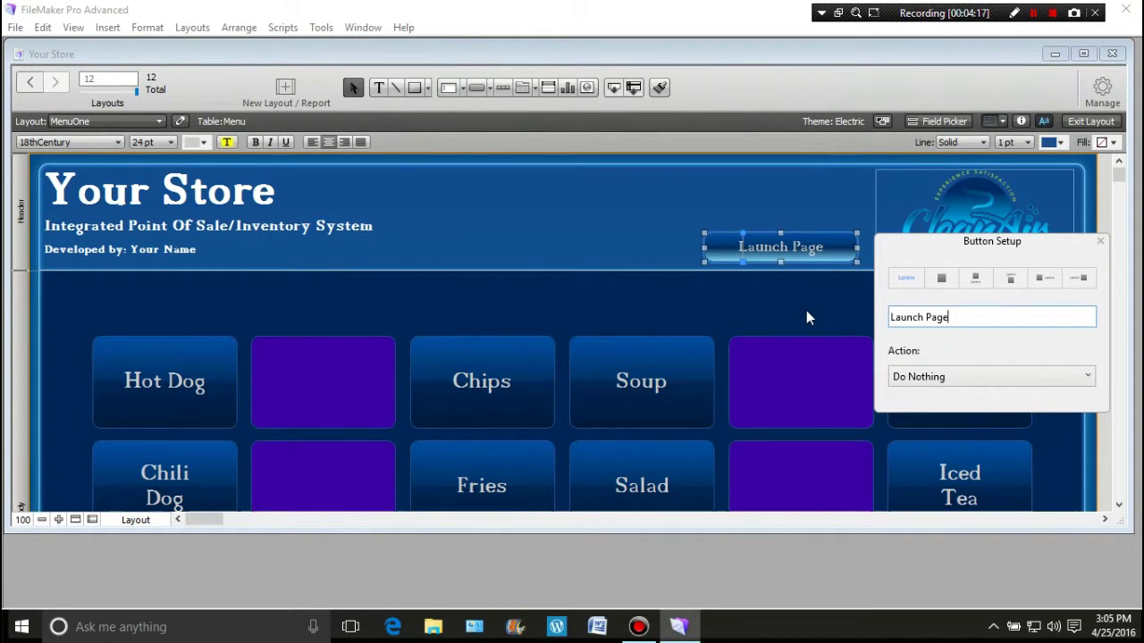
left_click(802, 314)
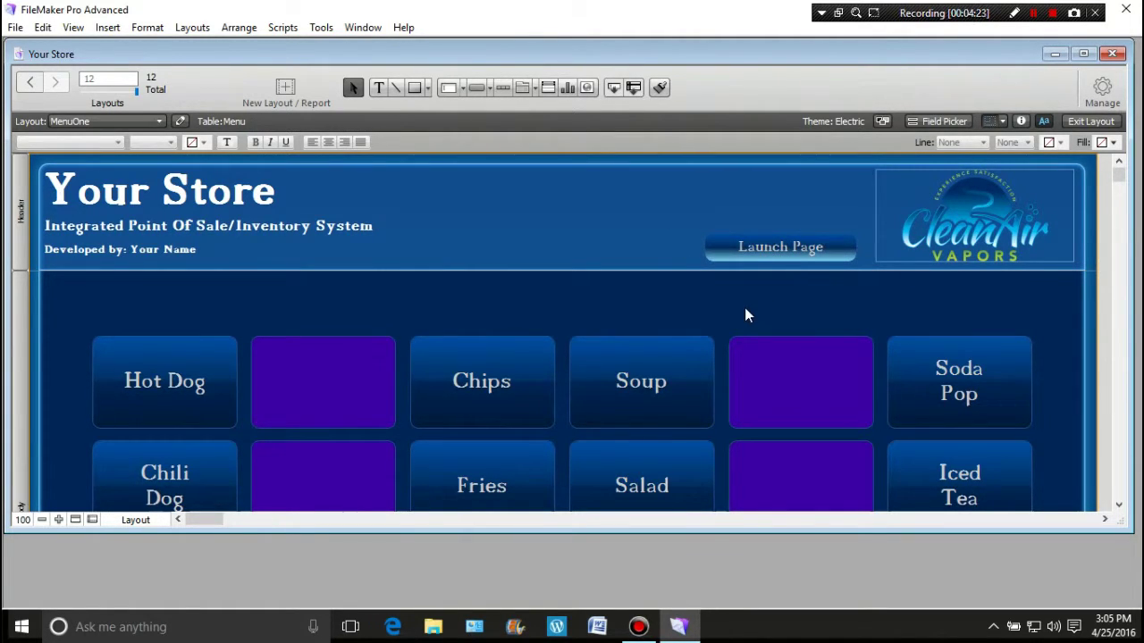
Give the Launch Page button a single-step Go to Layout action that targets the LaunchPage layout.
double_click(777, 251)
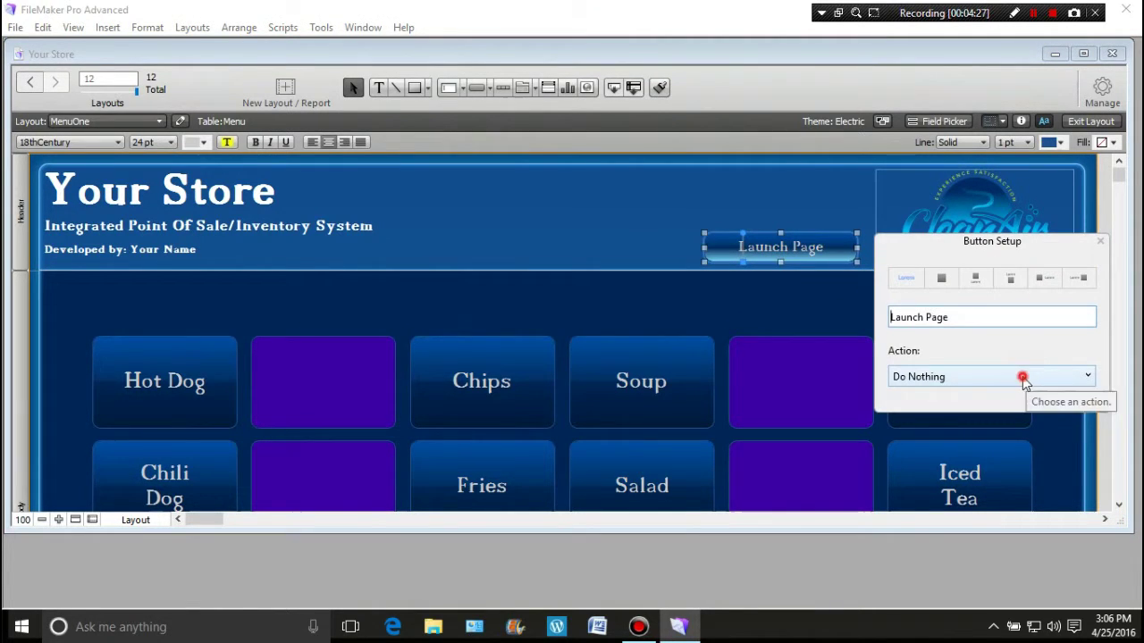
left_click(1028, 376)
left_click(938, 416)
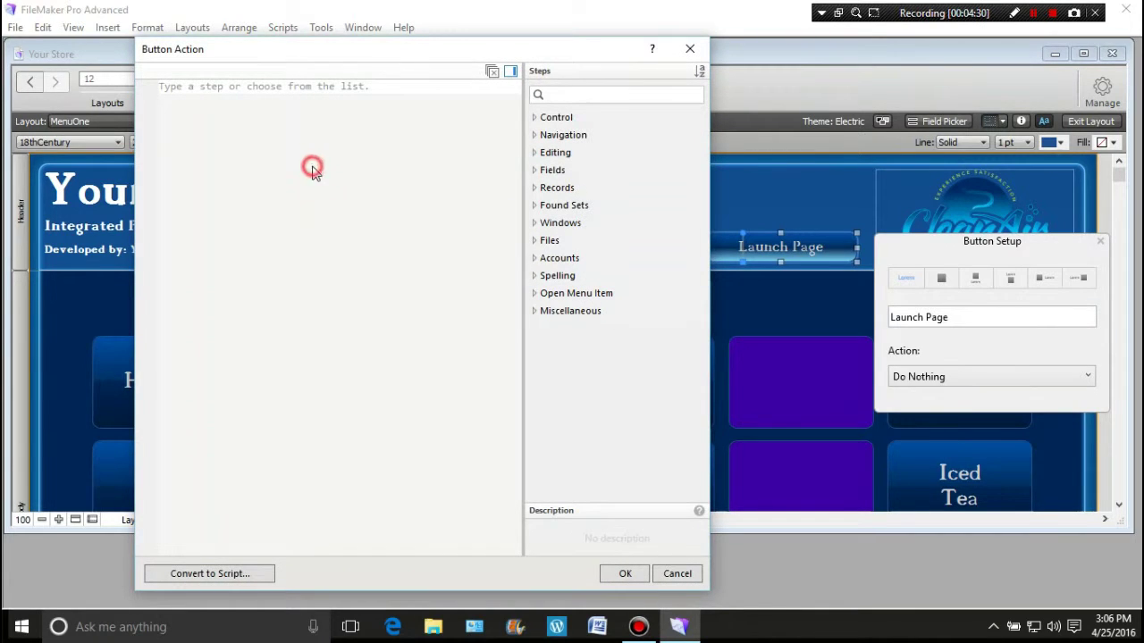
left_click(312, 170)
type("Go")
left_click(248, 120)
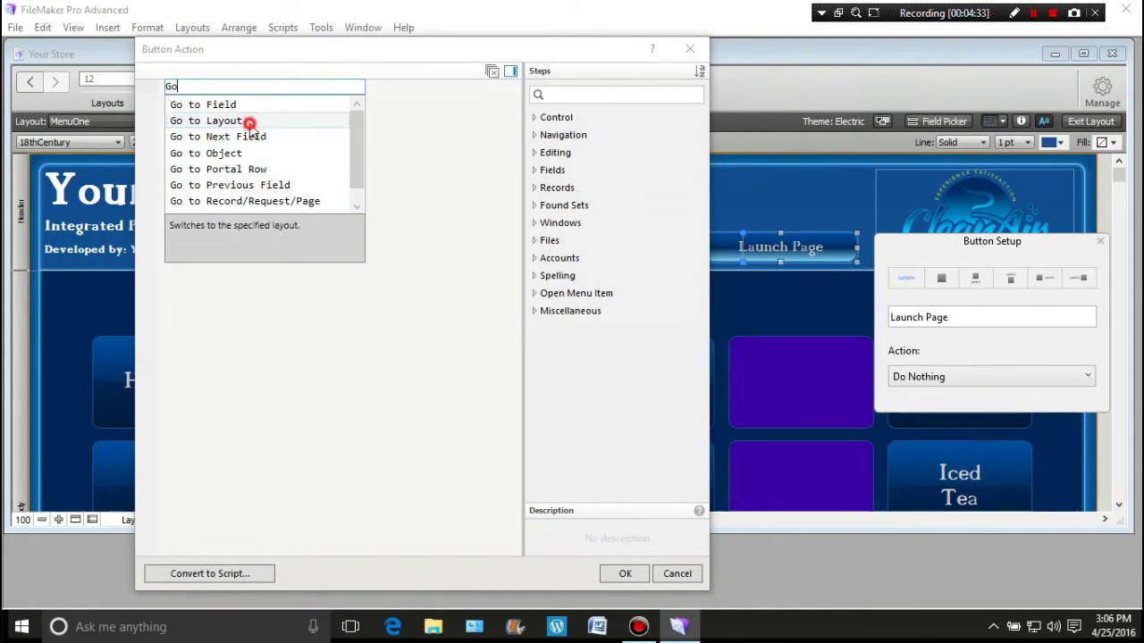
left_click(282, 86)
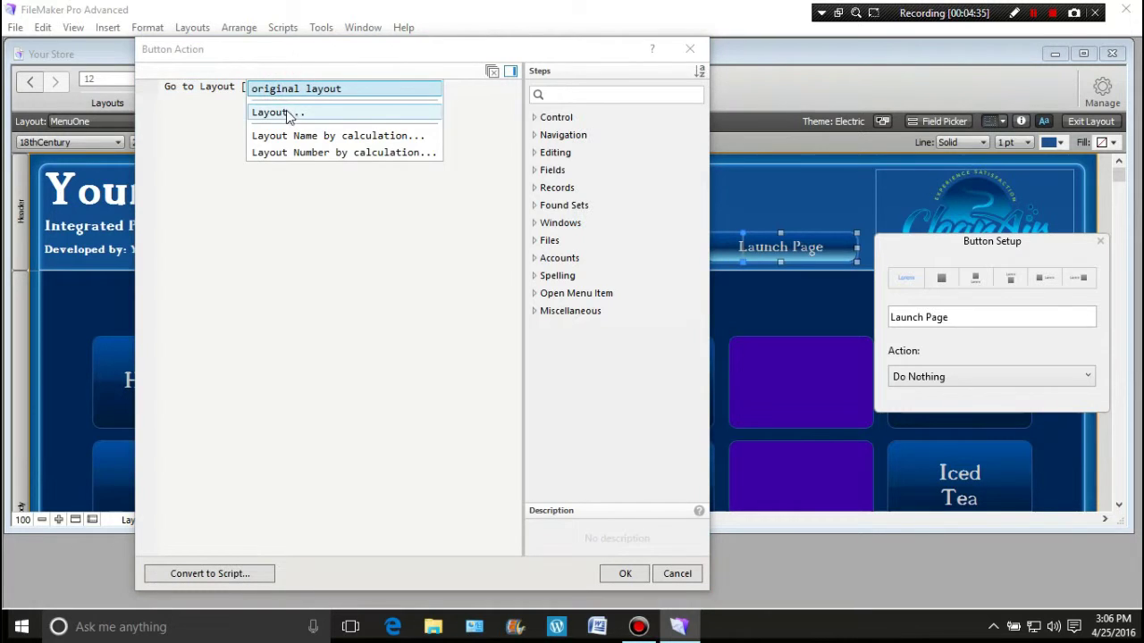
left_click(286, 113)
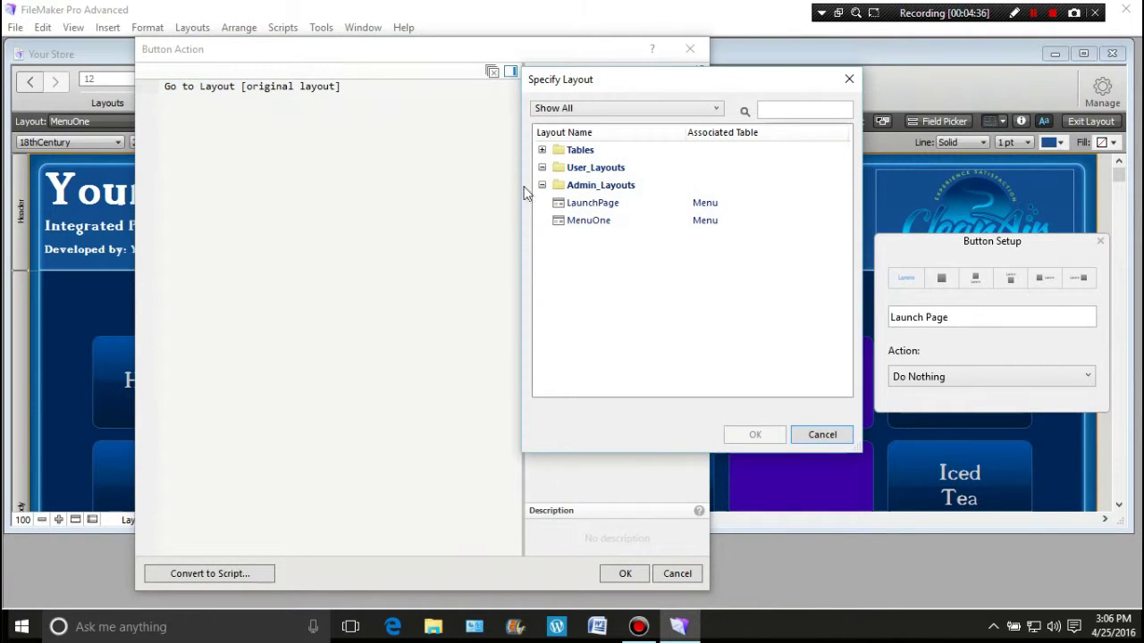
left_click(581, 202)
left_click(743, 435)
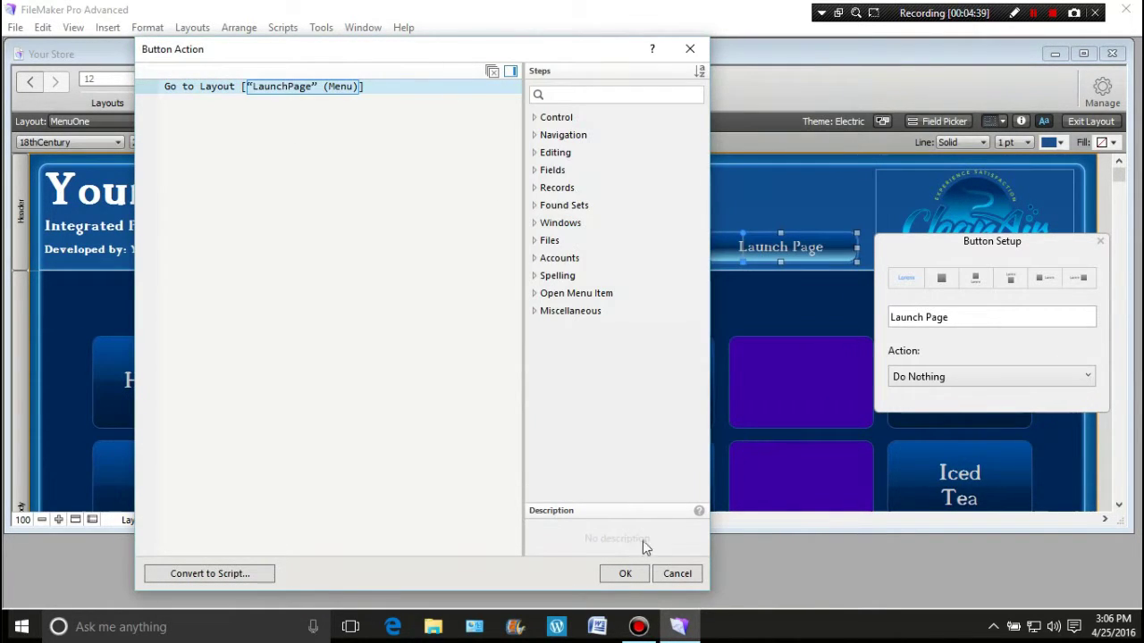
left_click(615, 577)
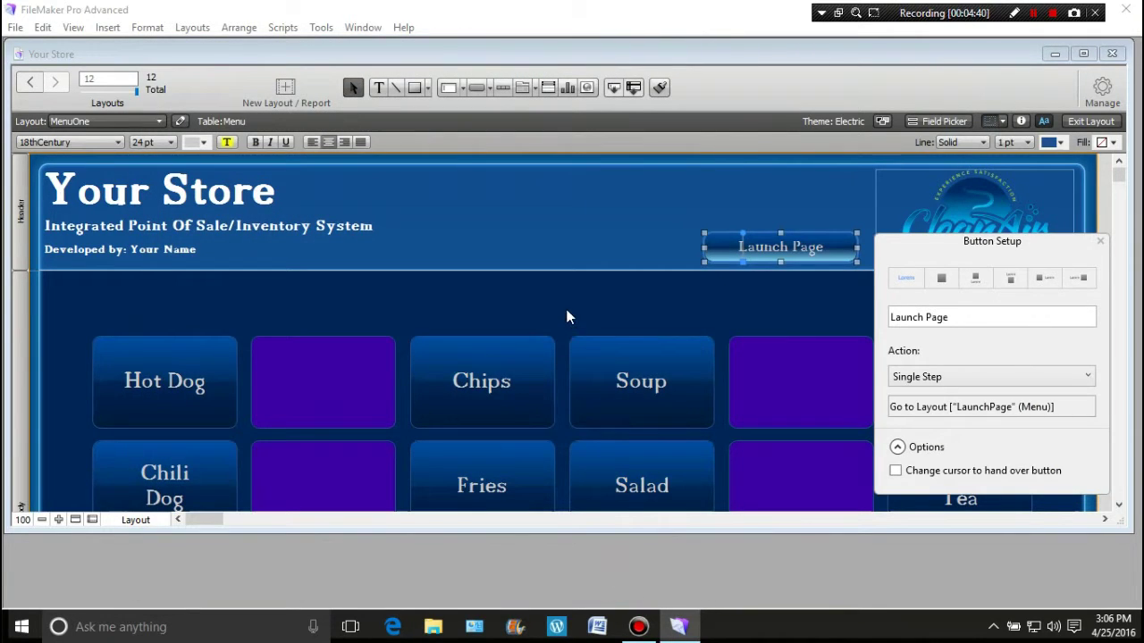
left_click(568, 318)
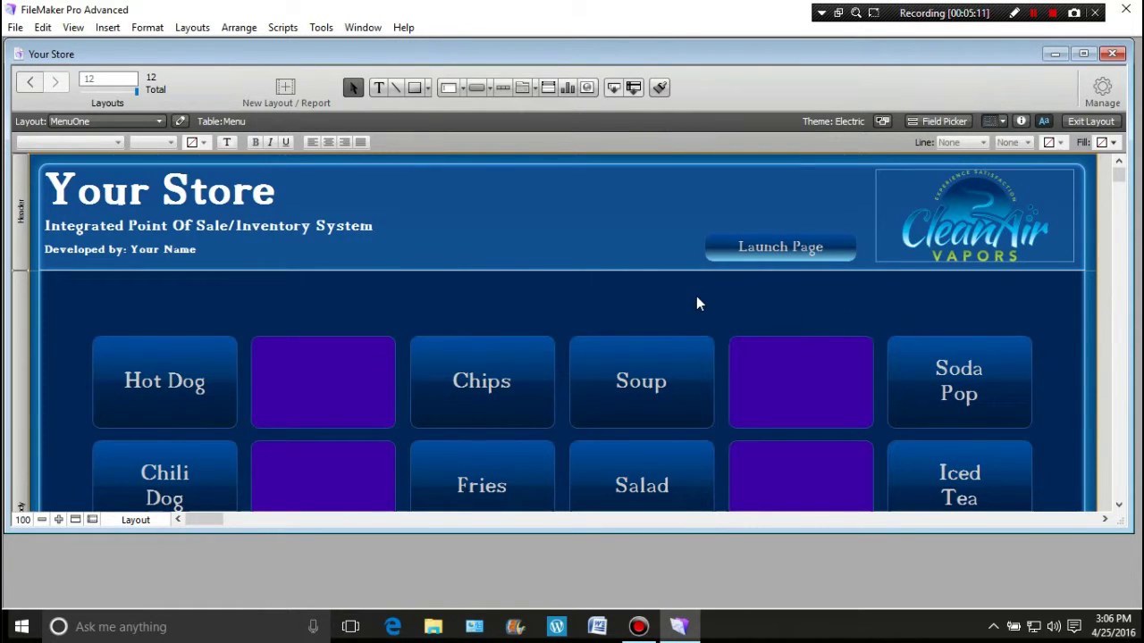
Place the Menu table's QuantityWindow field above the menu buttons, set new fields to have no labels, and delete this field's label.
left_click(953, 121)
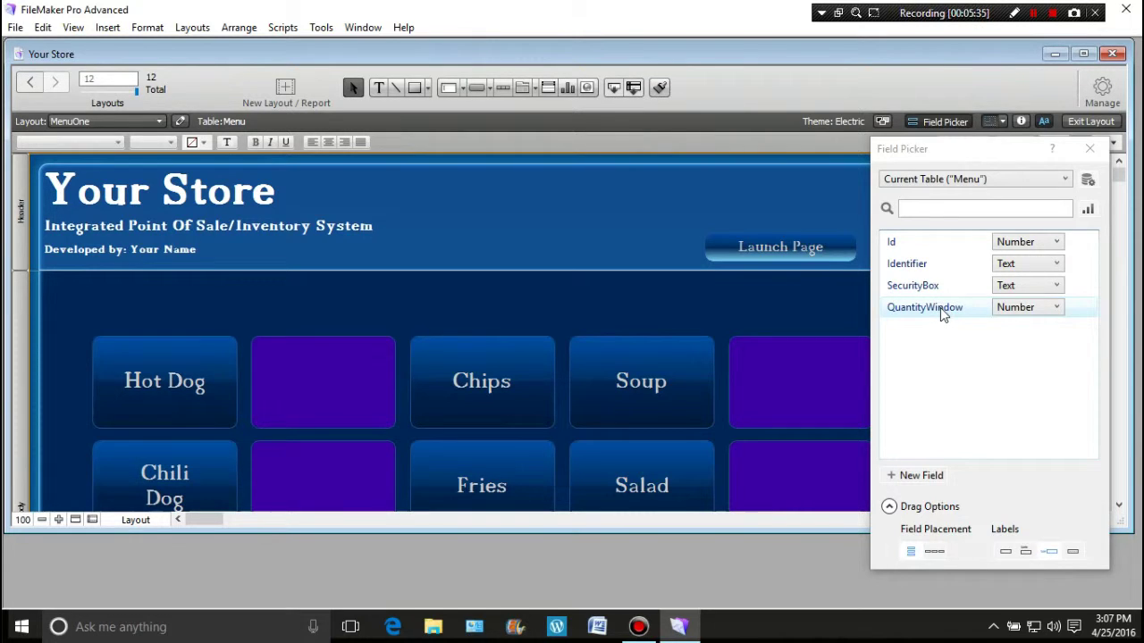
left_click_drag(940, 308, 629, 300)
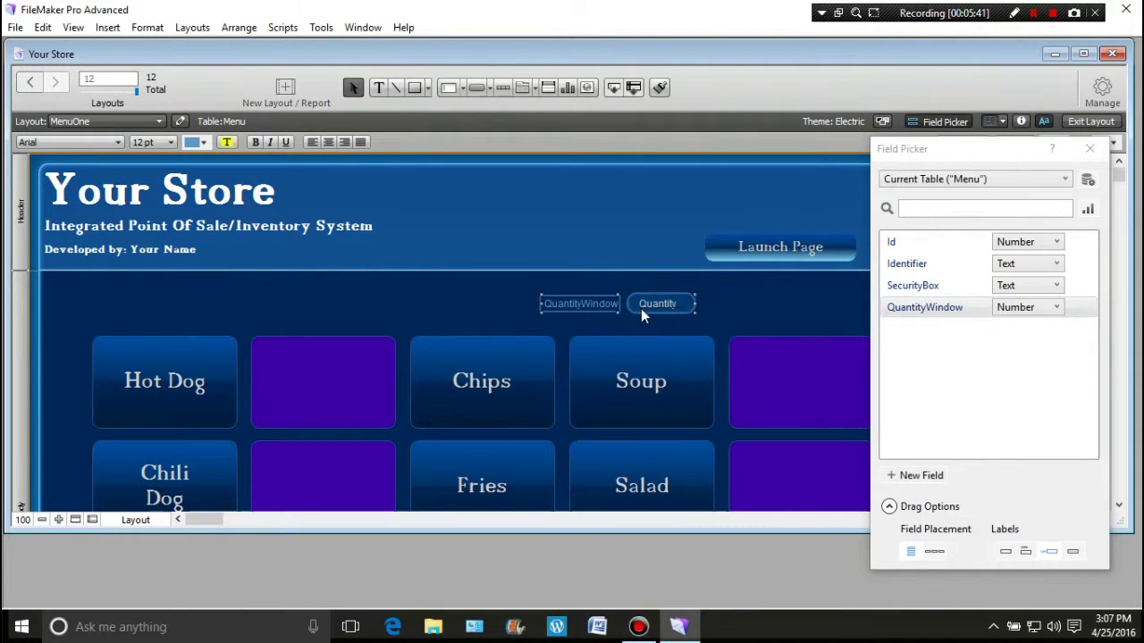
left_click(1006, 552)
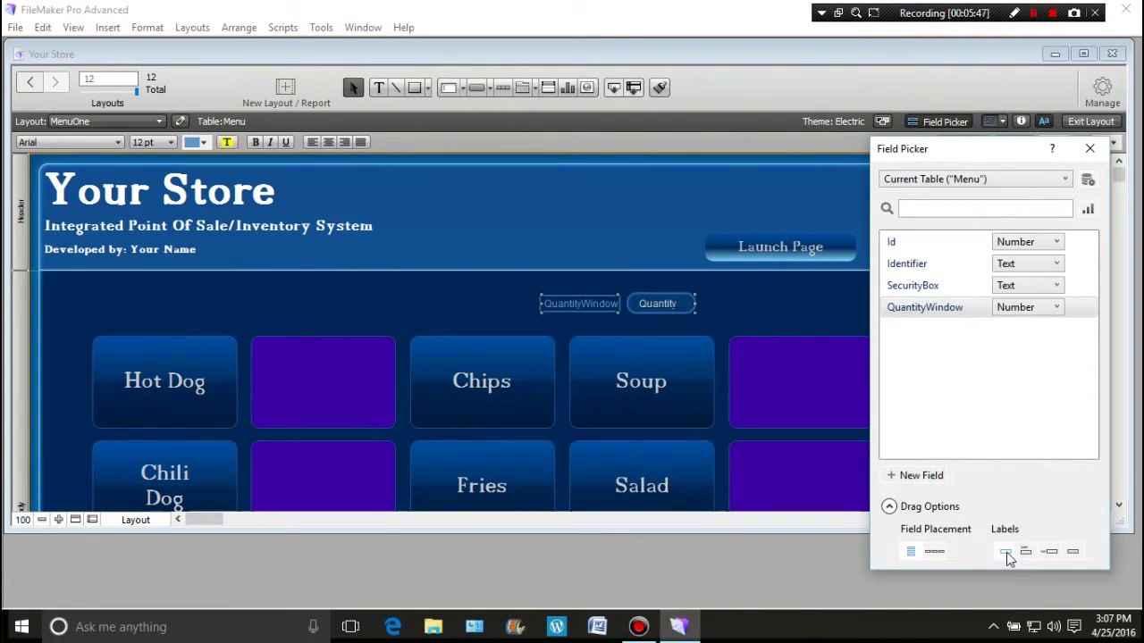
left_click(450, 307)
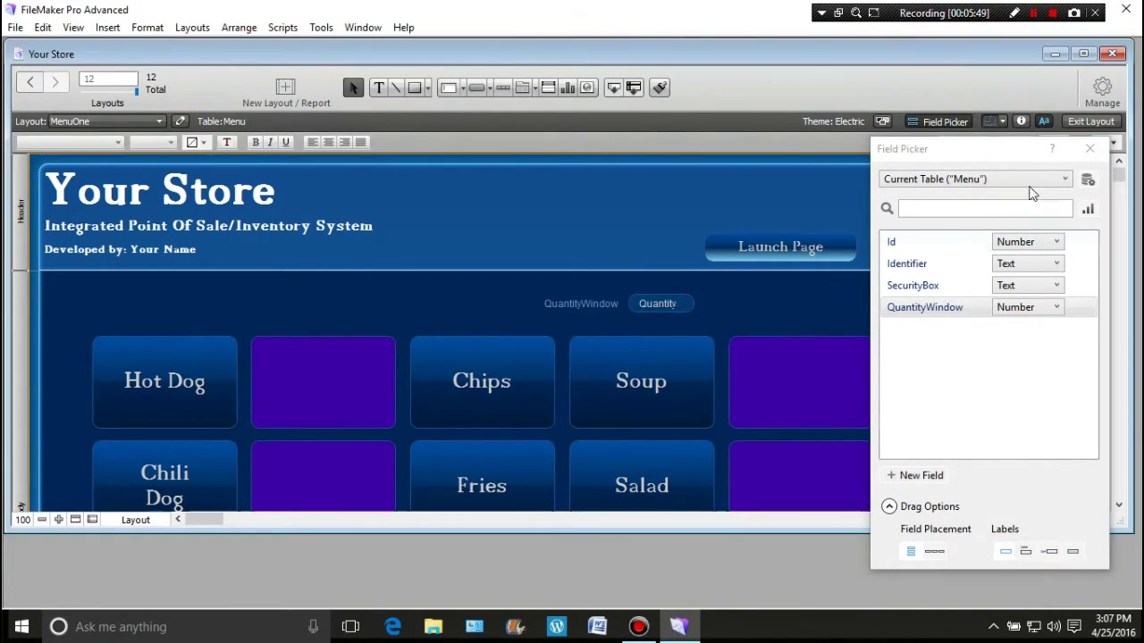
left_click(1091, 150)
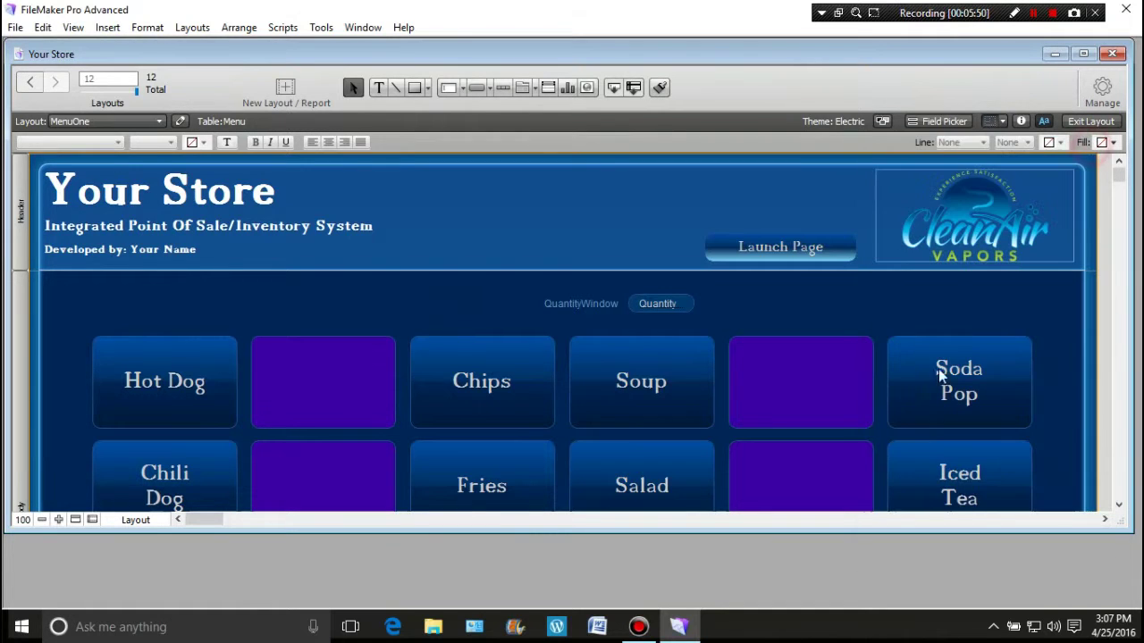
left_click(578, 303)
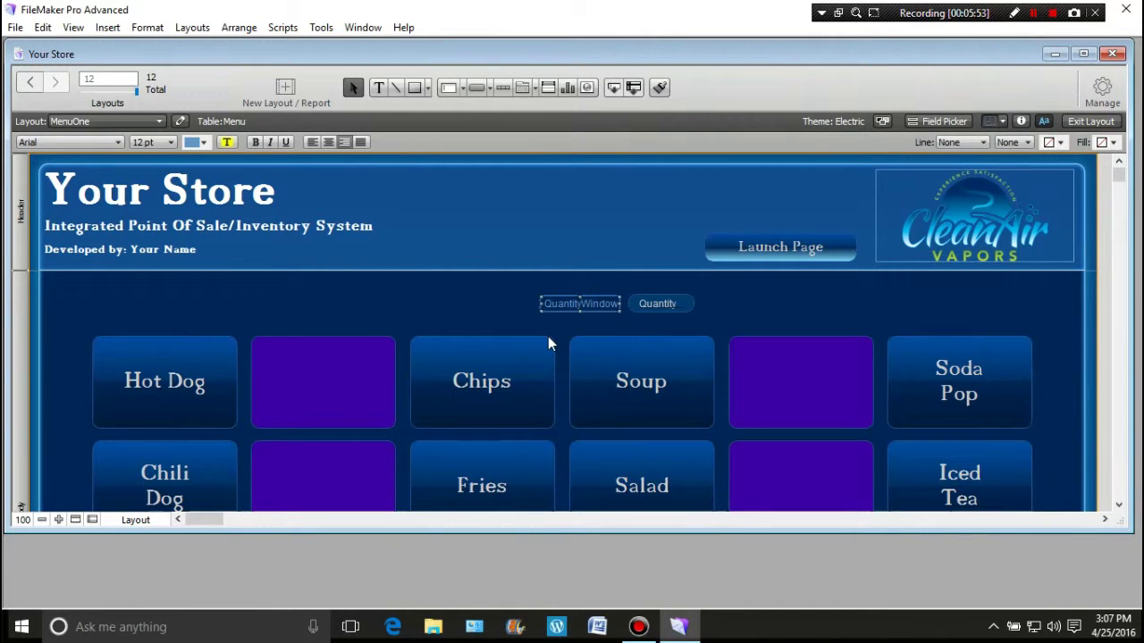
key("Delete")
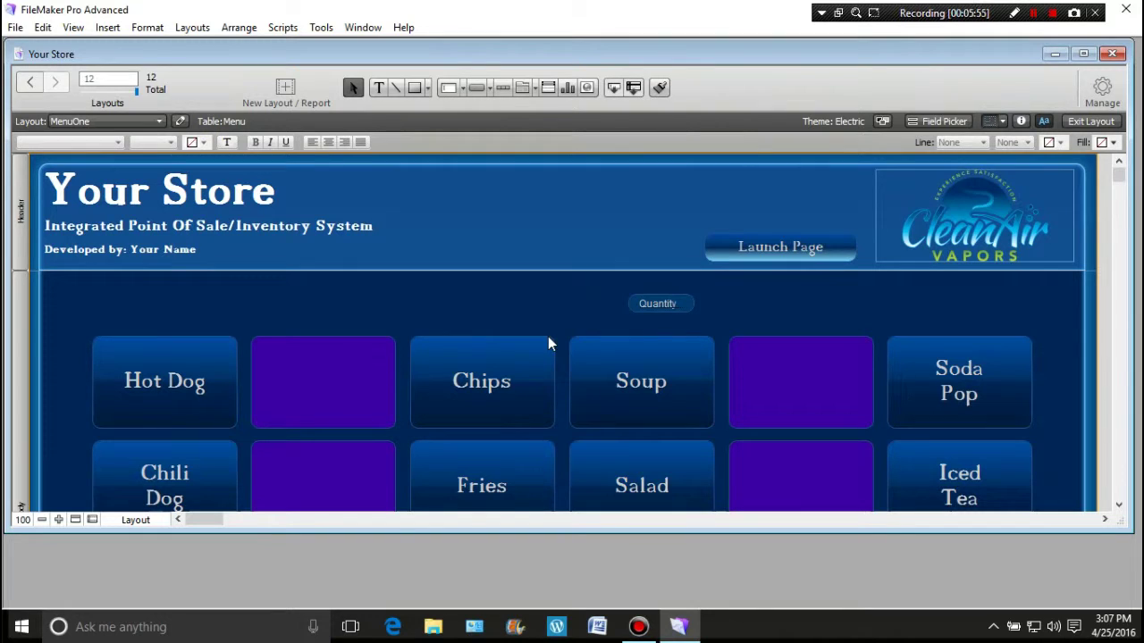
Set the QuantityWindow field's text size to 36 pt, then widen the field and move it above the Hot Dog button.
left_click(667, 305)
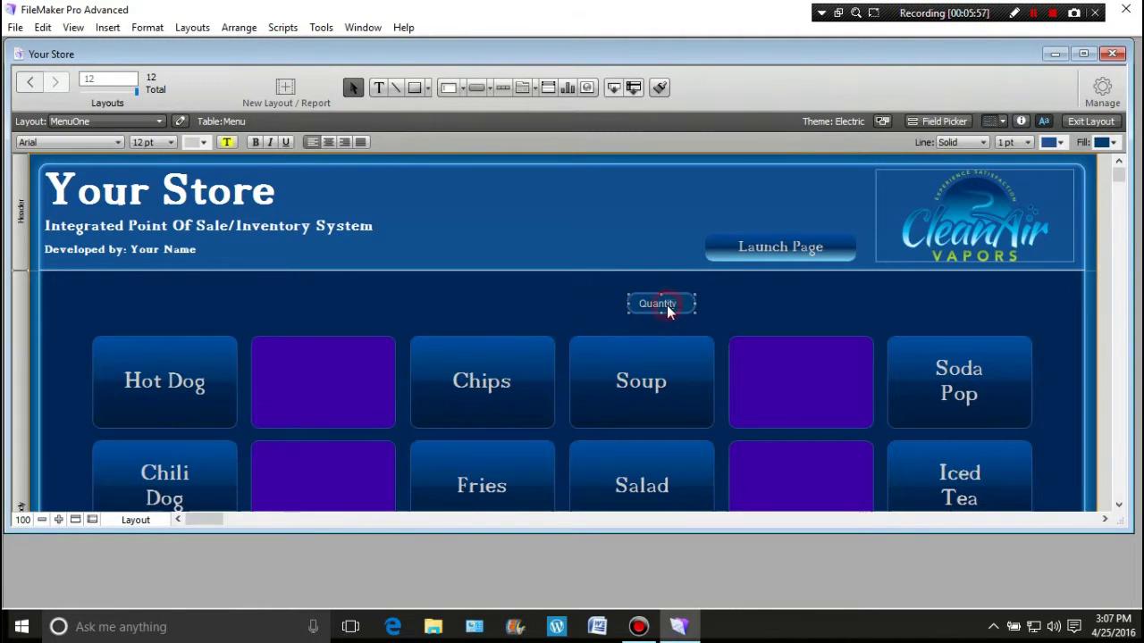
left_click(171, 142)
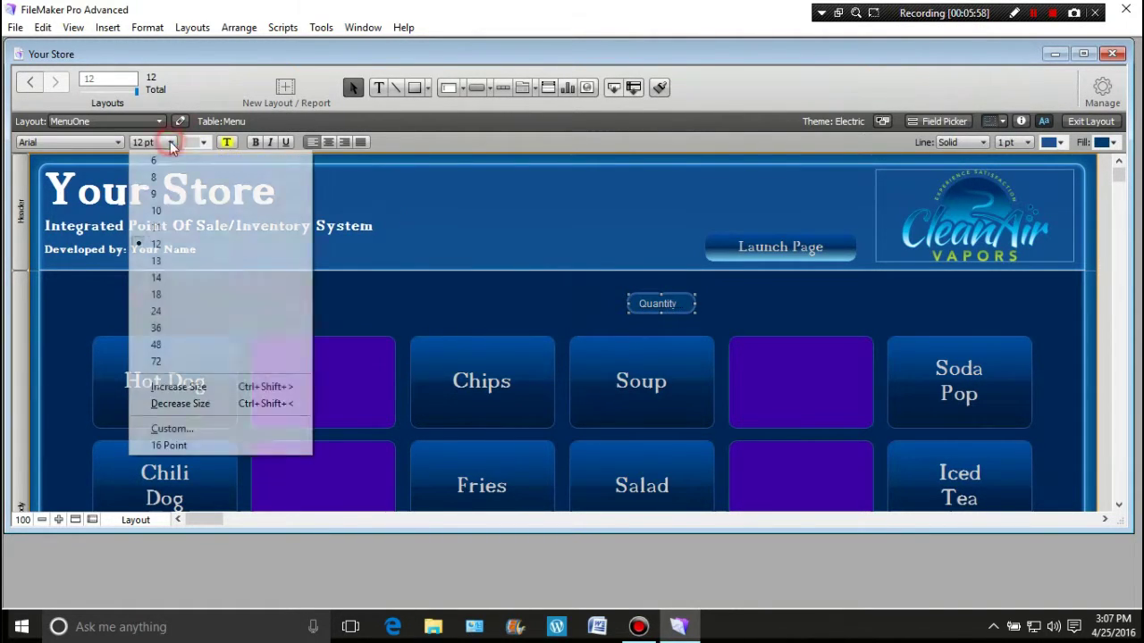
left_click(159, 327)
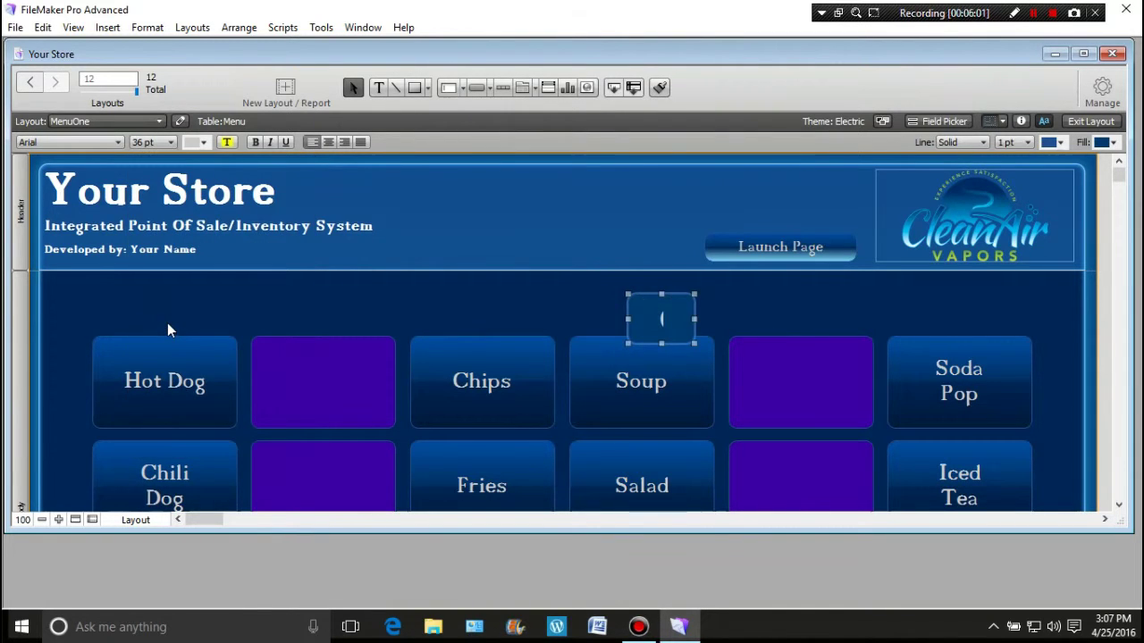
left_click_drag(694, 319, 766, 324)
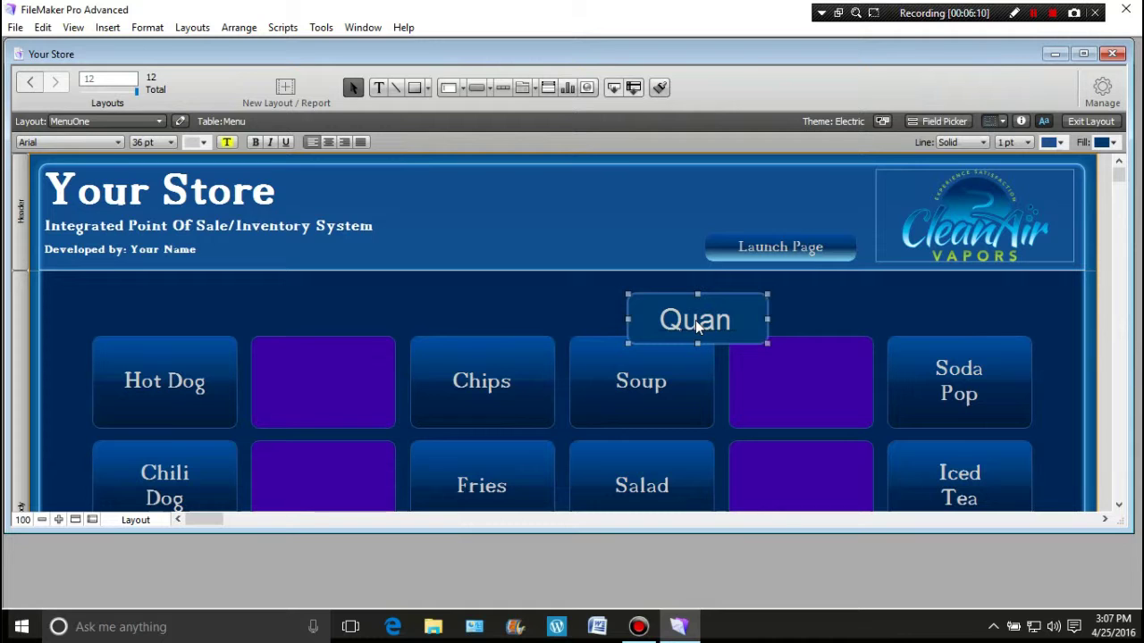
left_click(701, 321)
left_click_drag(702, 323, 167, 303)
Select the whole grid of menu buttons and move it down slightly to leave more space below the quantity field.
scroll(374, 318, "down", 2)
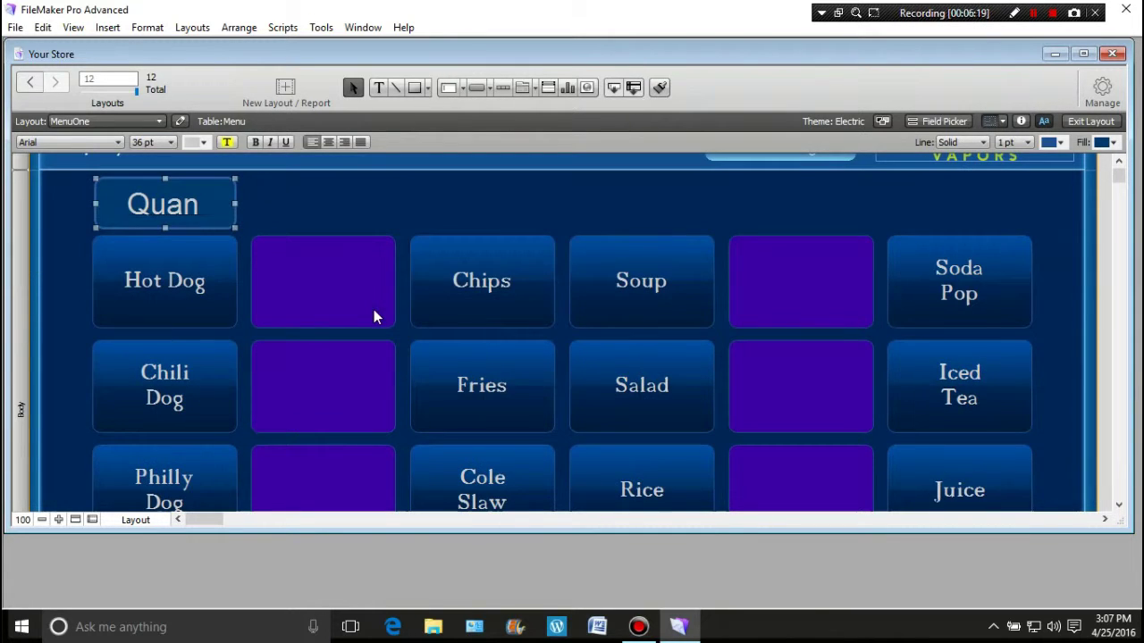
left_click_drag(69, 261, 978, 489)
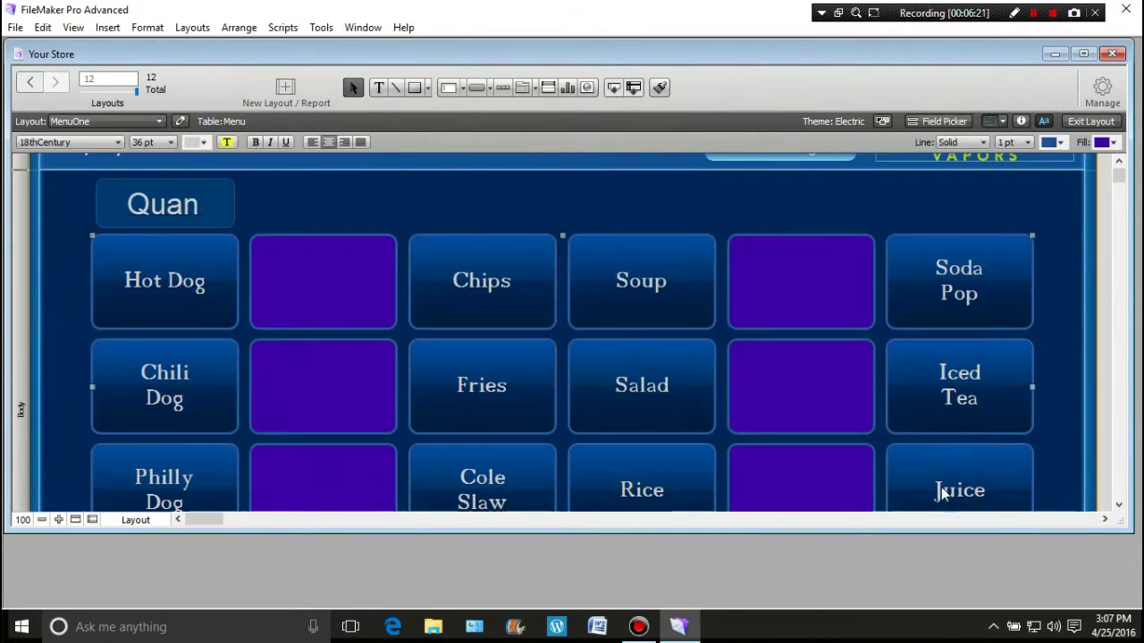
left_click_drag(645, 386, 650, 405)
left_click(717, 214)
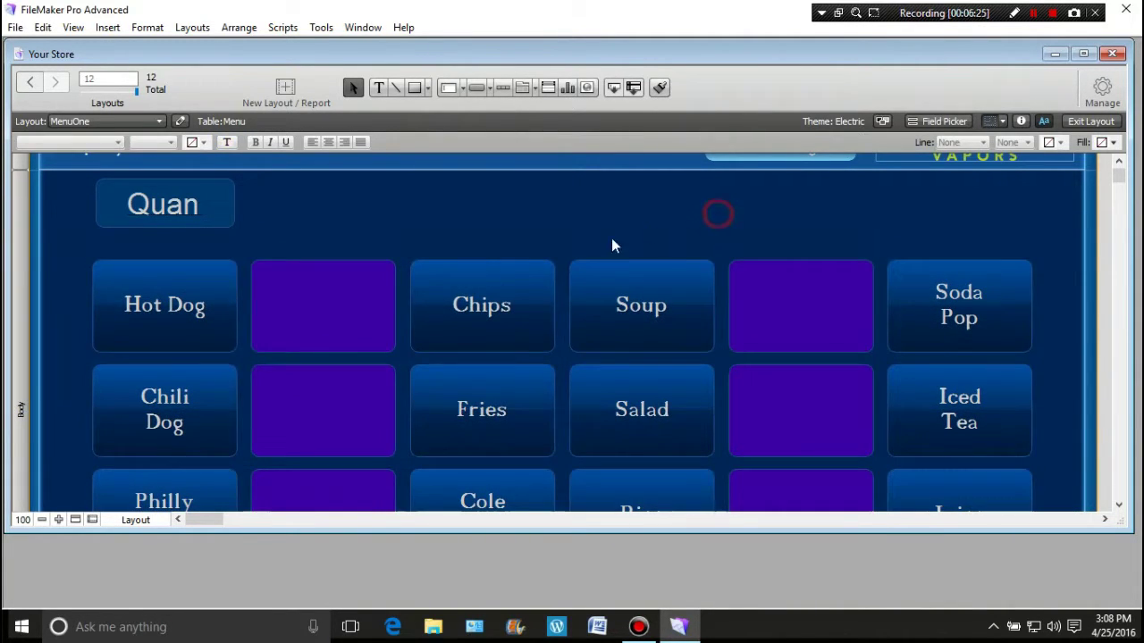
Move the quantity field down slightly so it sits between the header and the Hot Dog button.
scroll(572, 245, "up", 2)
left_click_drag(175, 301, 172, 309)
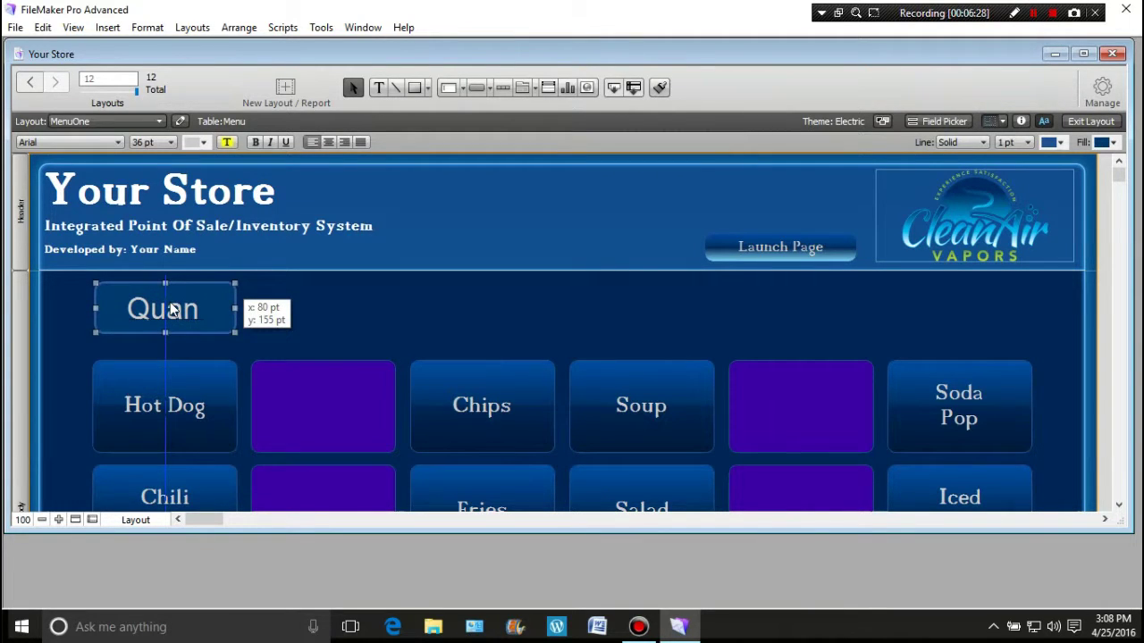
mouse_move(172, 309)
left_mouse_down()
mouse_move(172, 327)
mouse_move(175, 311)
left_mouse_up()
left_click(288, 307)
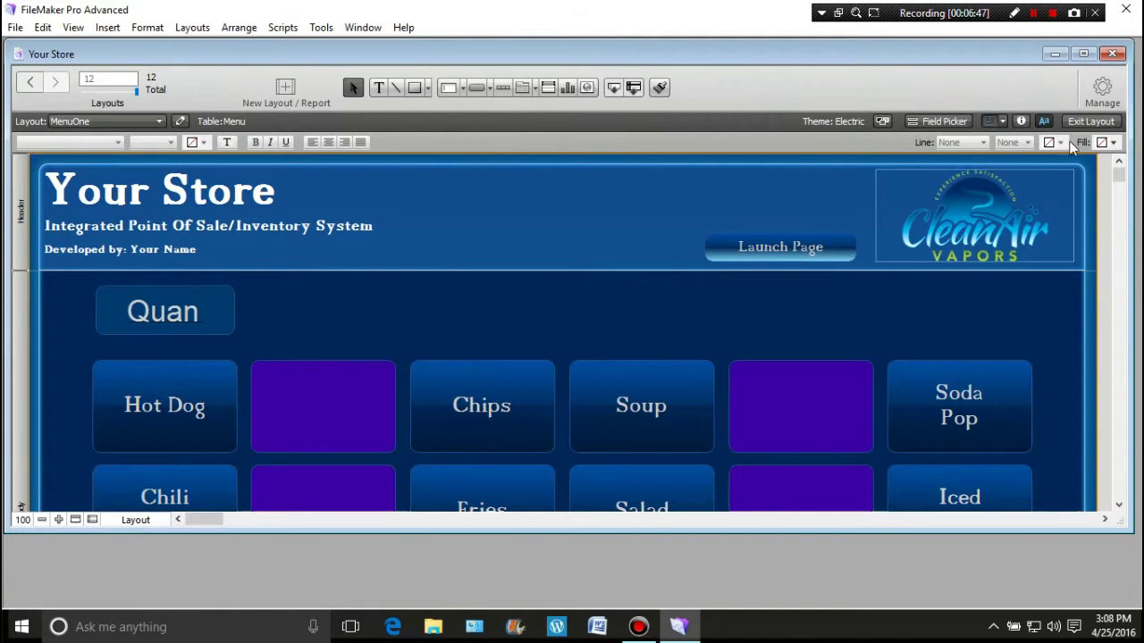
Try entering the quantity field on MenuOne in Browse mode, and create a new record for the Menu table.
left_click(1090, 122)
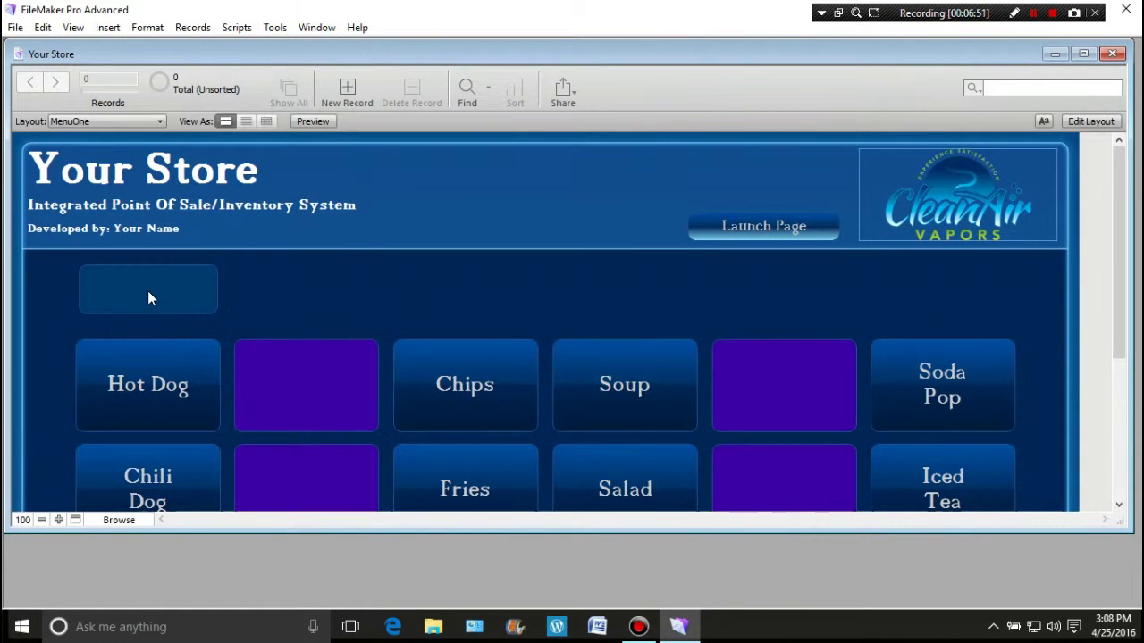
left_click(147, 291)
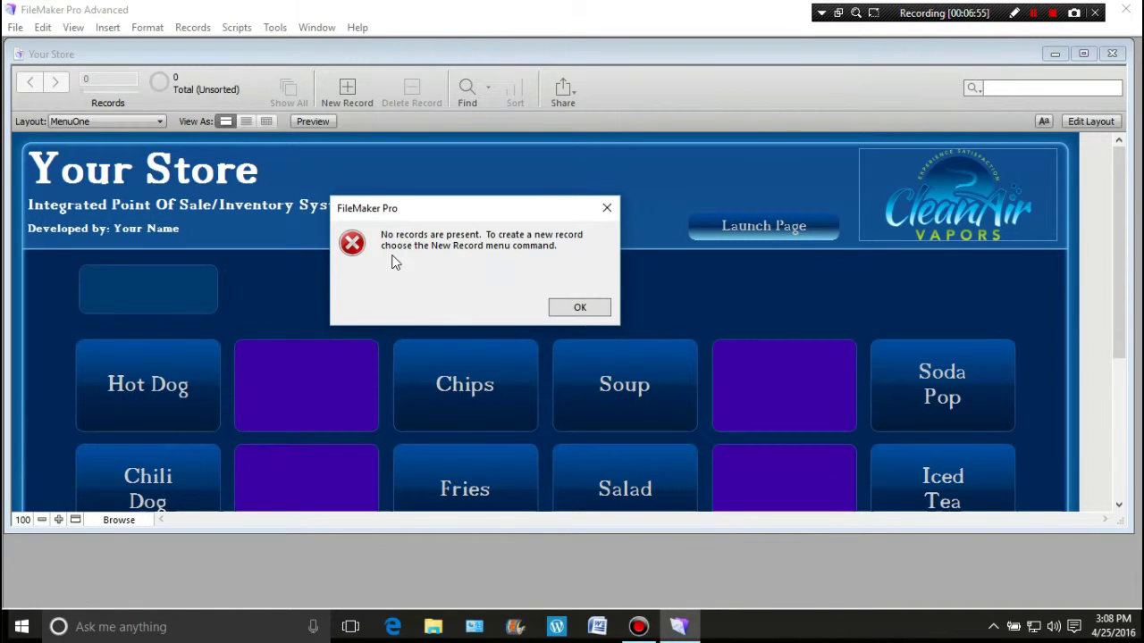
left_click(570, 309)
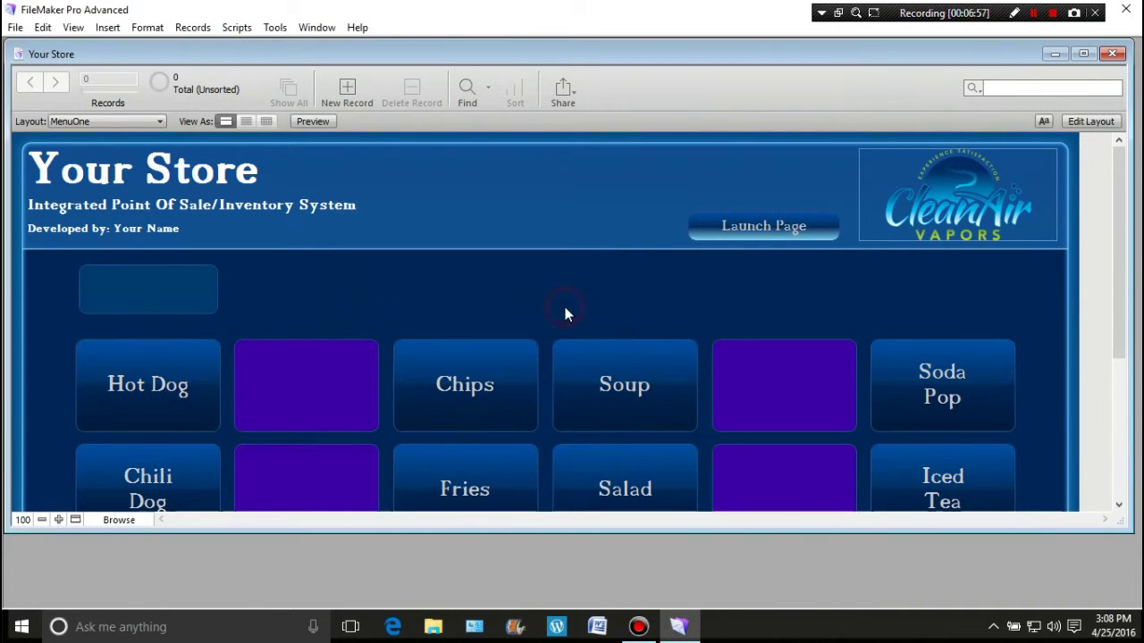
left_click(348, 88)
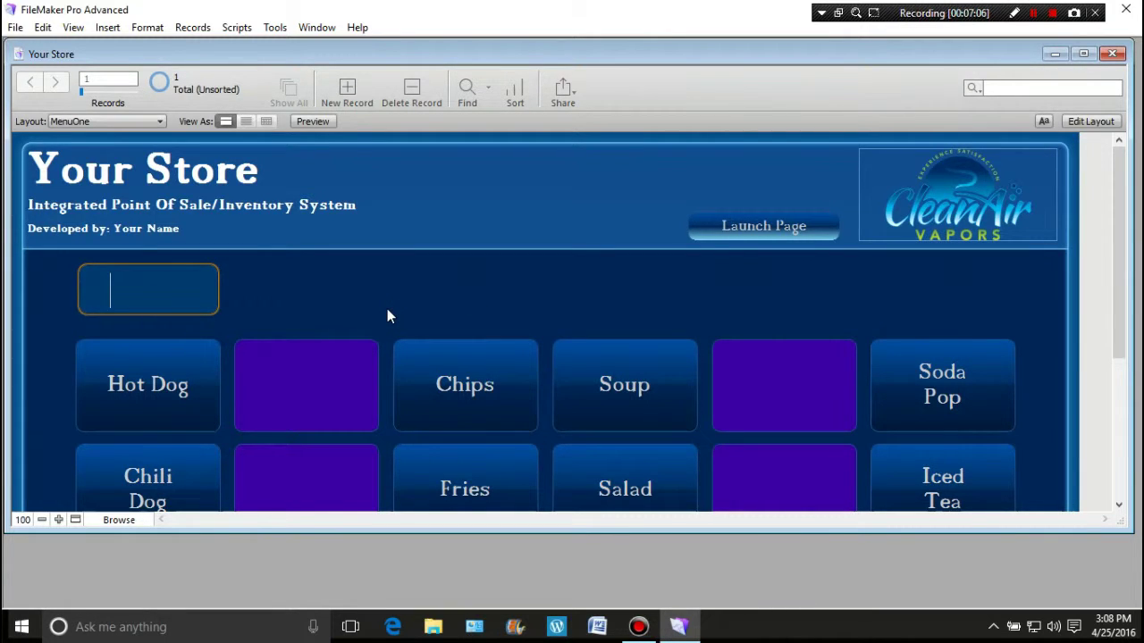
Clear the whole tab order of the MenuOne layout and confirm the change.
left_click(1092, 123)
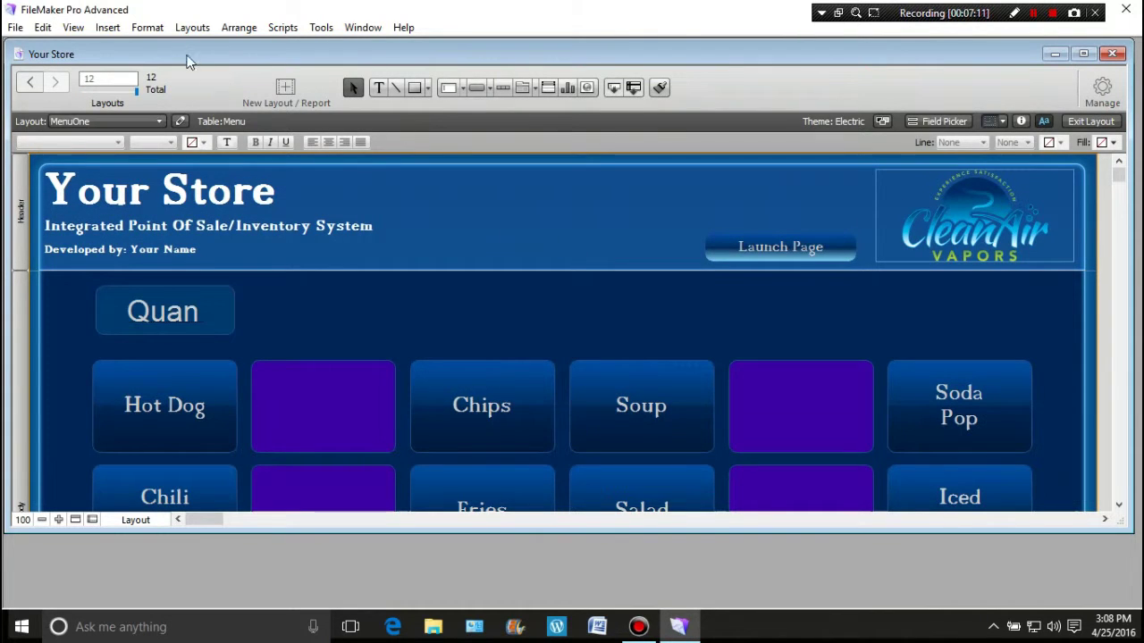
left_click(192, 27)
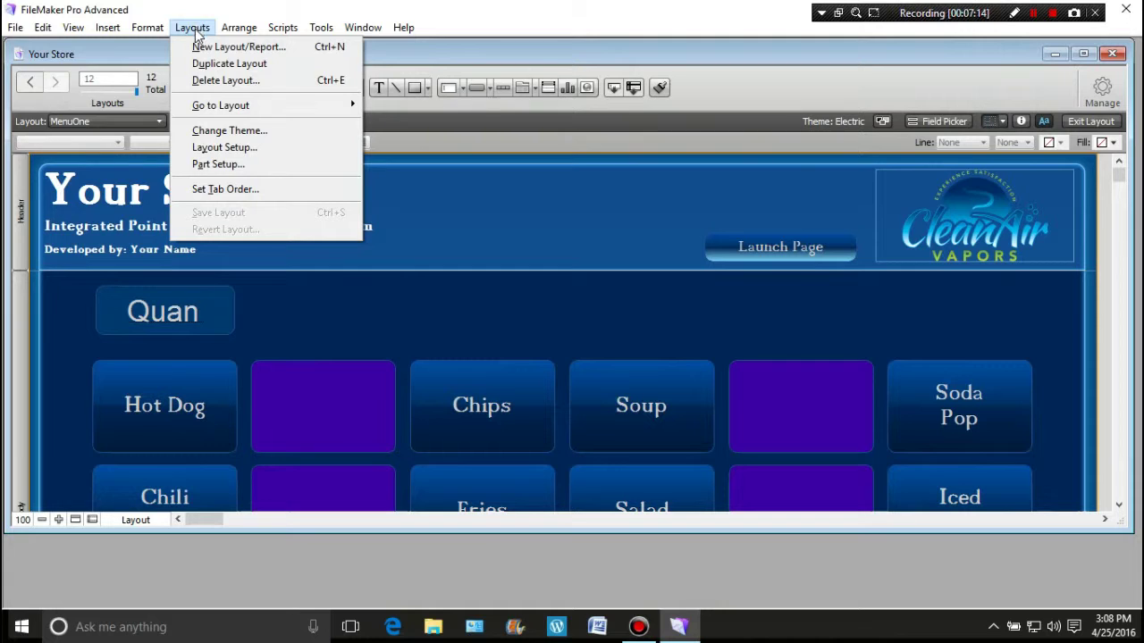
left_click(227, 189)
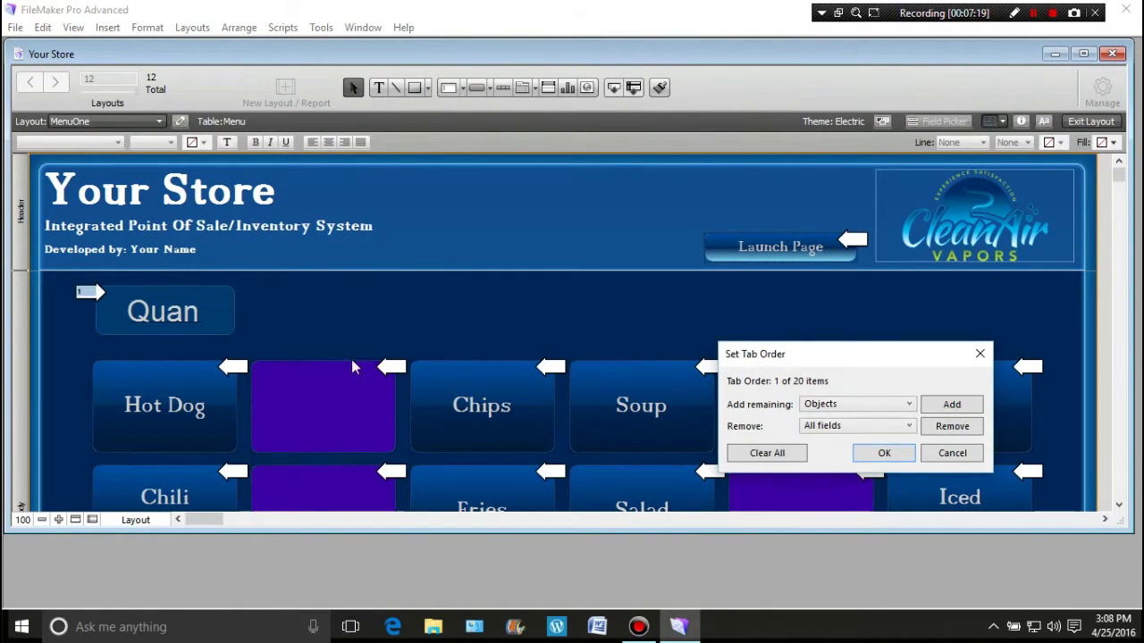
left_click(778, 455)
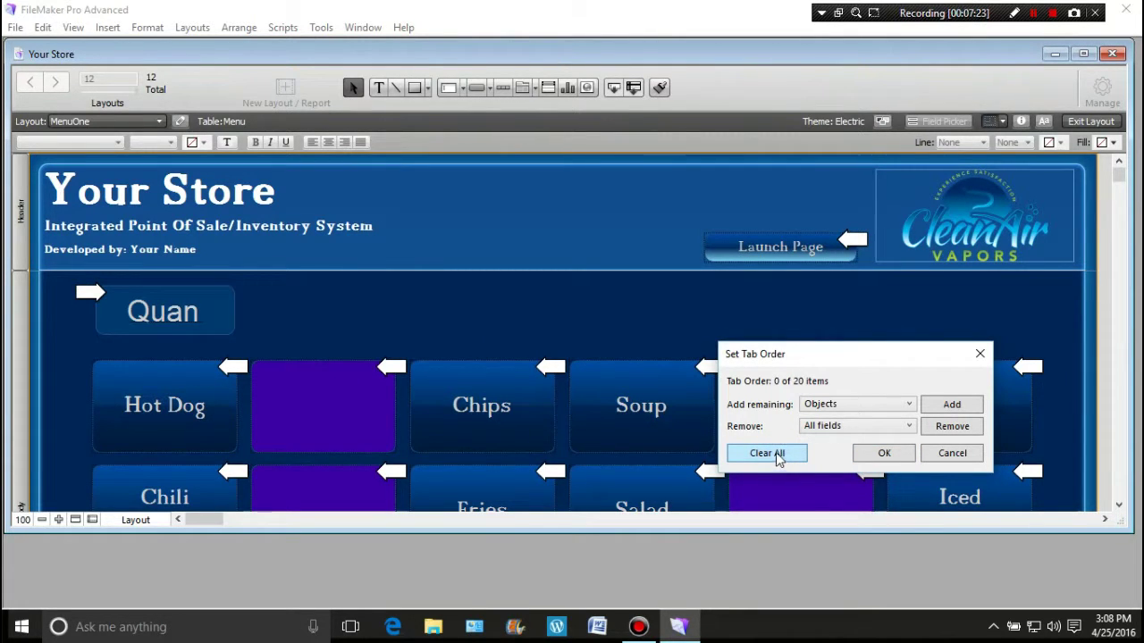
left_click(883, 454)
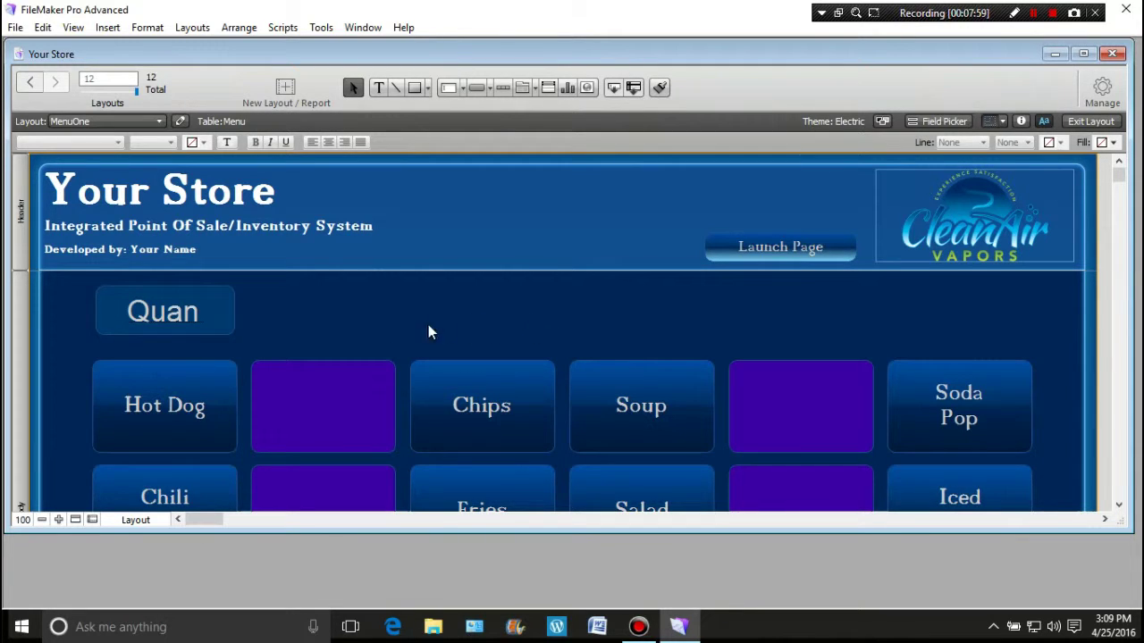
Center the text in the quantity field above the Hot Dog button.
left_click(202, 311)
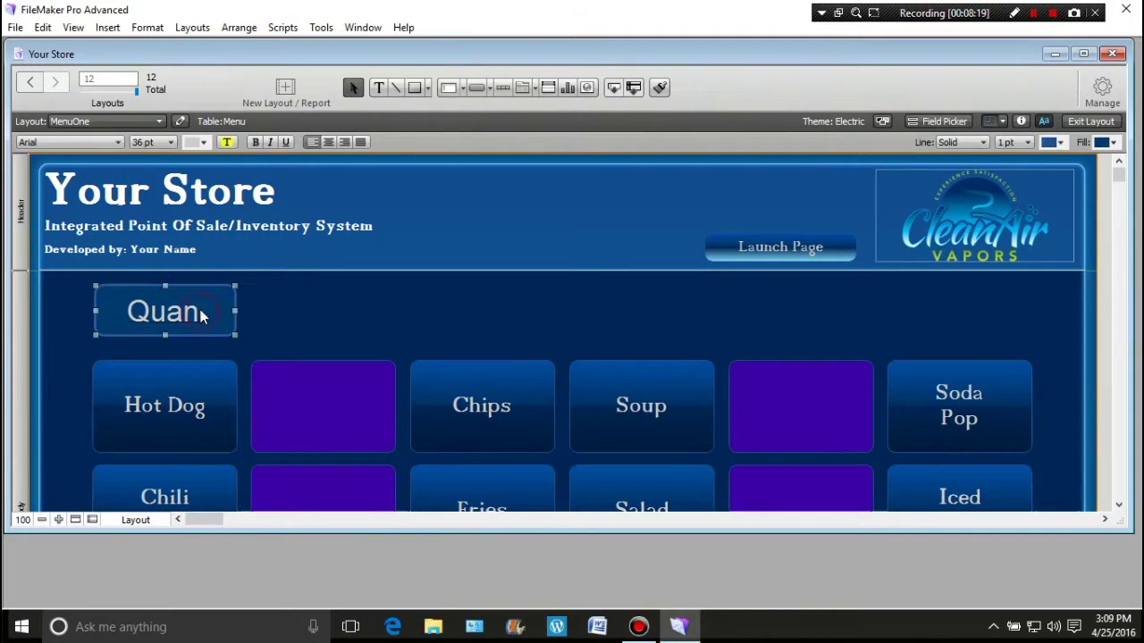
left_click(327, 142)
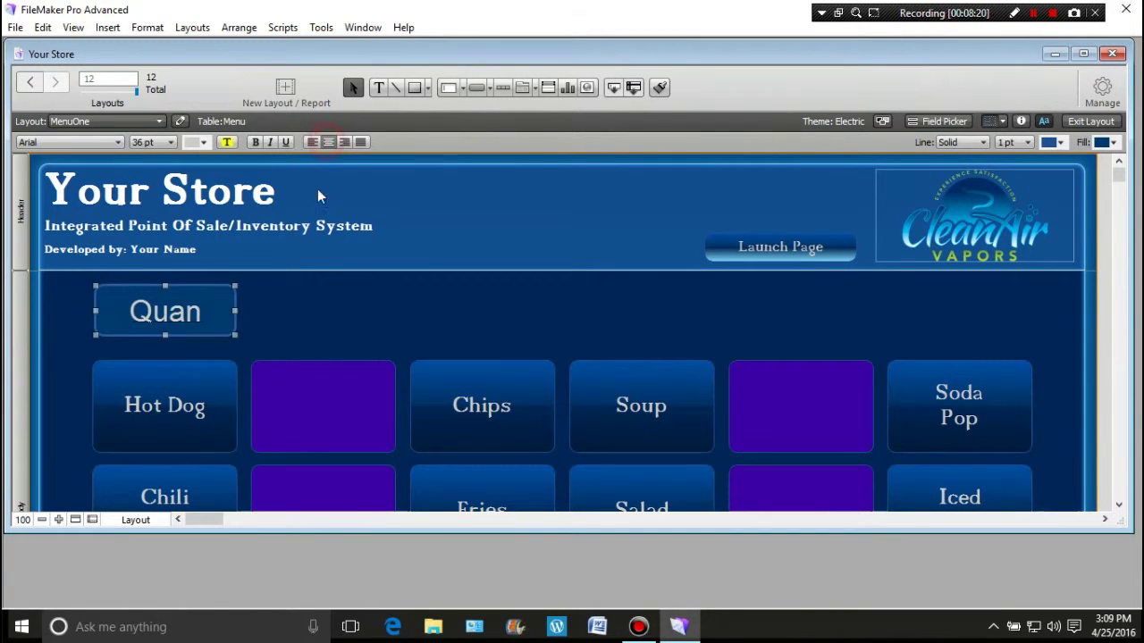
left_click(324, 327)
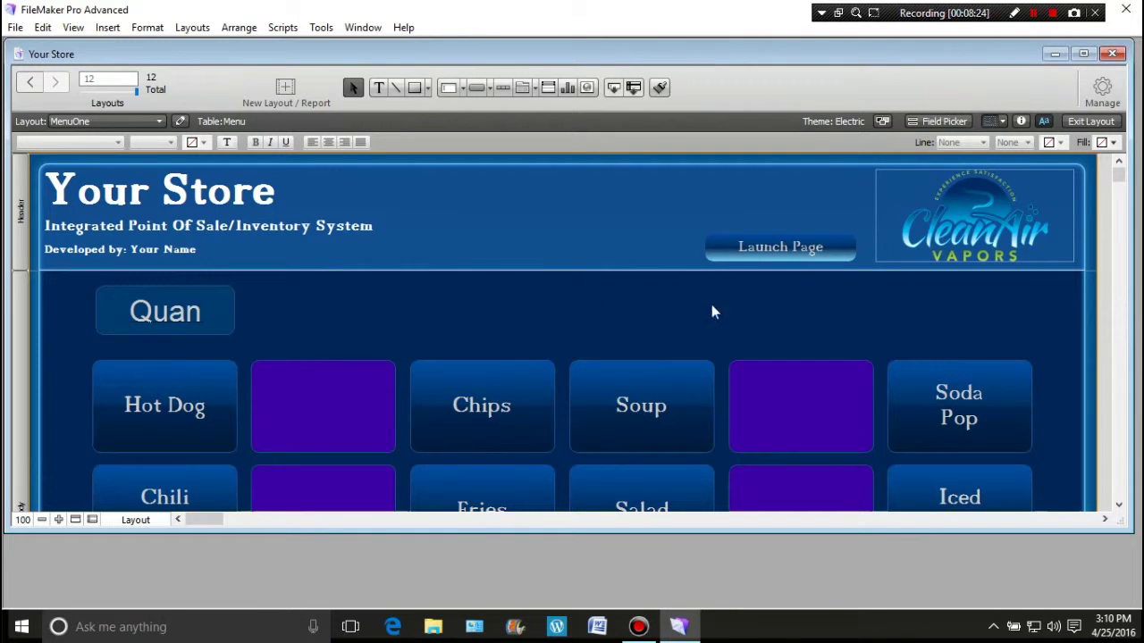
Test the quantity field in Browse mode by entering it and leaving it without a value.
left_click(1091, 121)
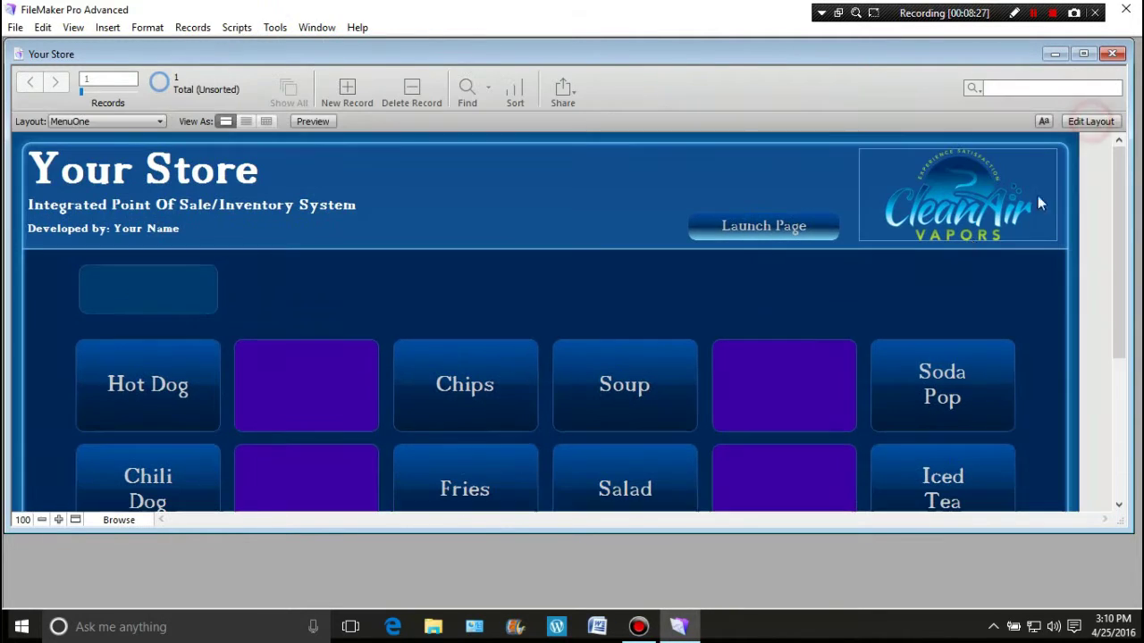
left_click(157, 290)
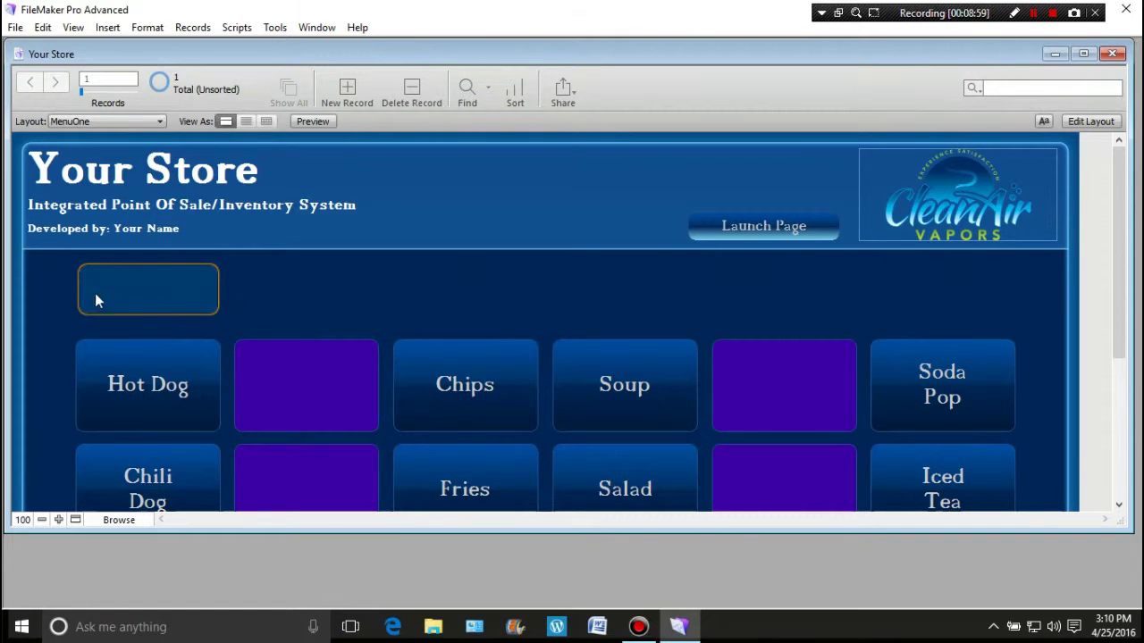
left_click(326, 295)
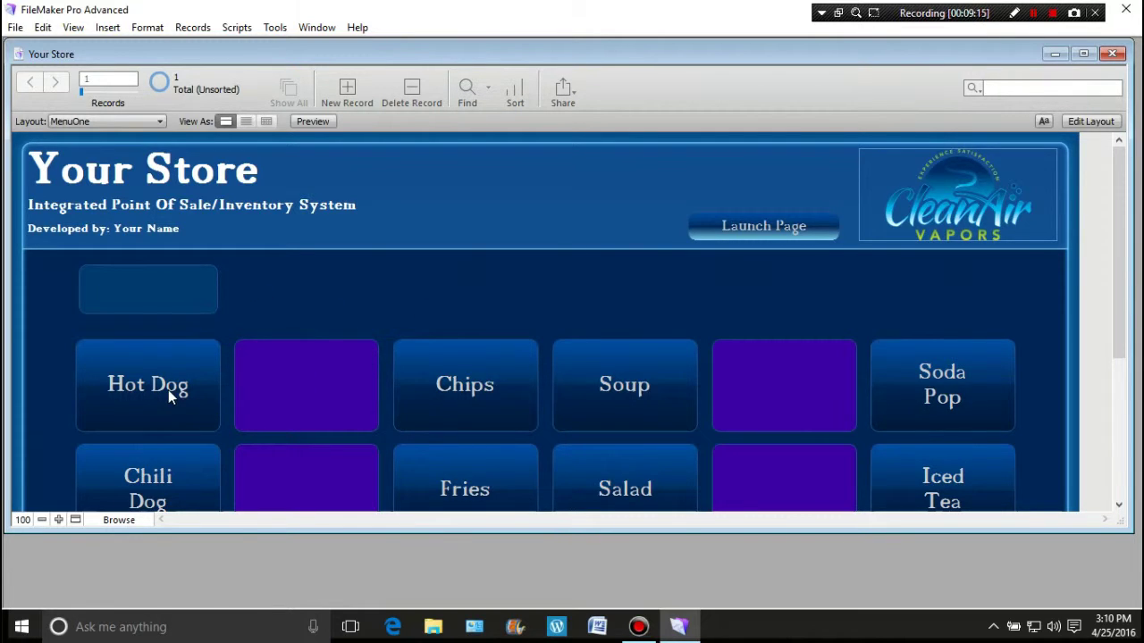
left_click(368, 287)
In Layout mode, change the fill of the three purple buttons between the Soup and Soda Pop columns to Gradient.
left_click_drag(1118, 264, 1119, 398)
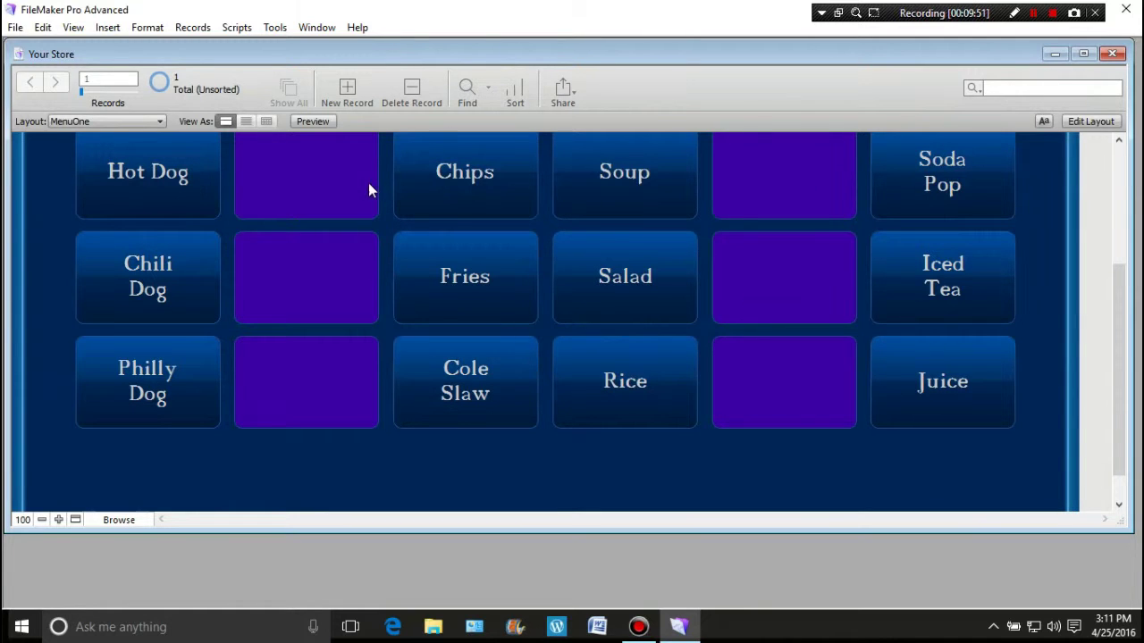
left_click(1083, 125)
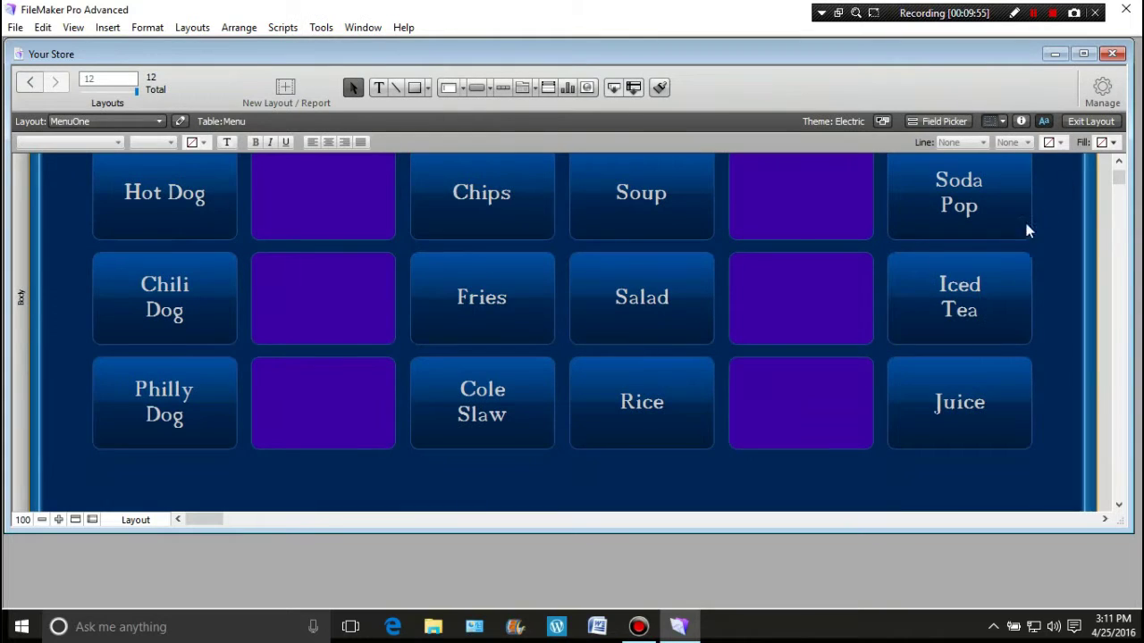
left_click(329, 199)
left_click_drag(841, 465, 808, 192)
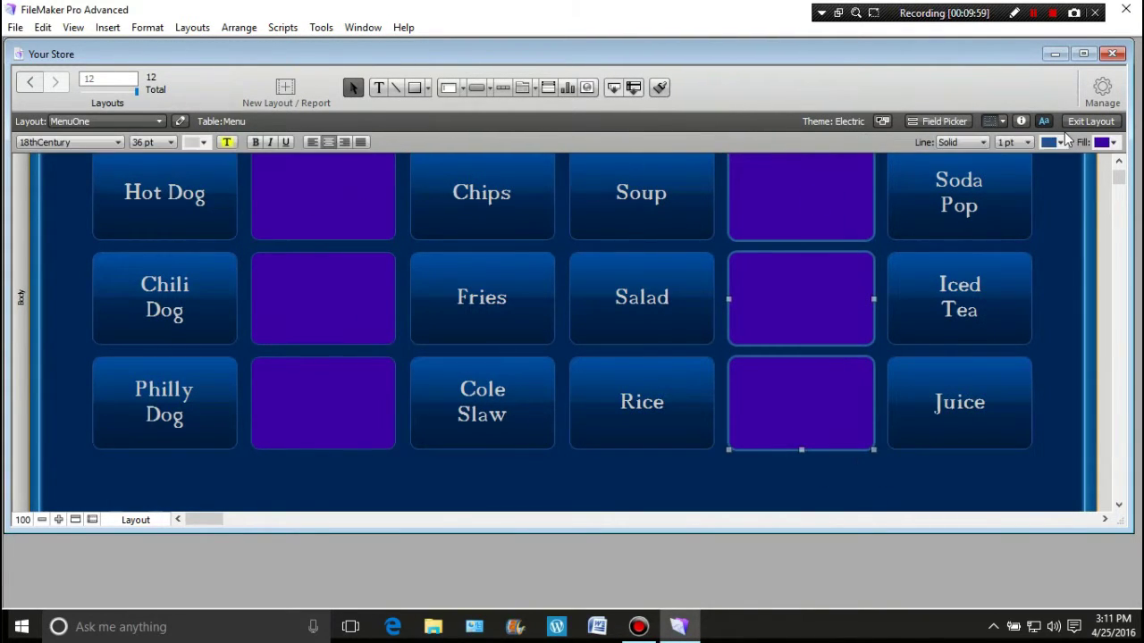
left_click(1022, 121)
left_click(1081, 315)
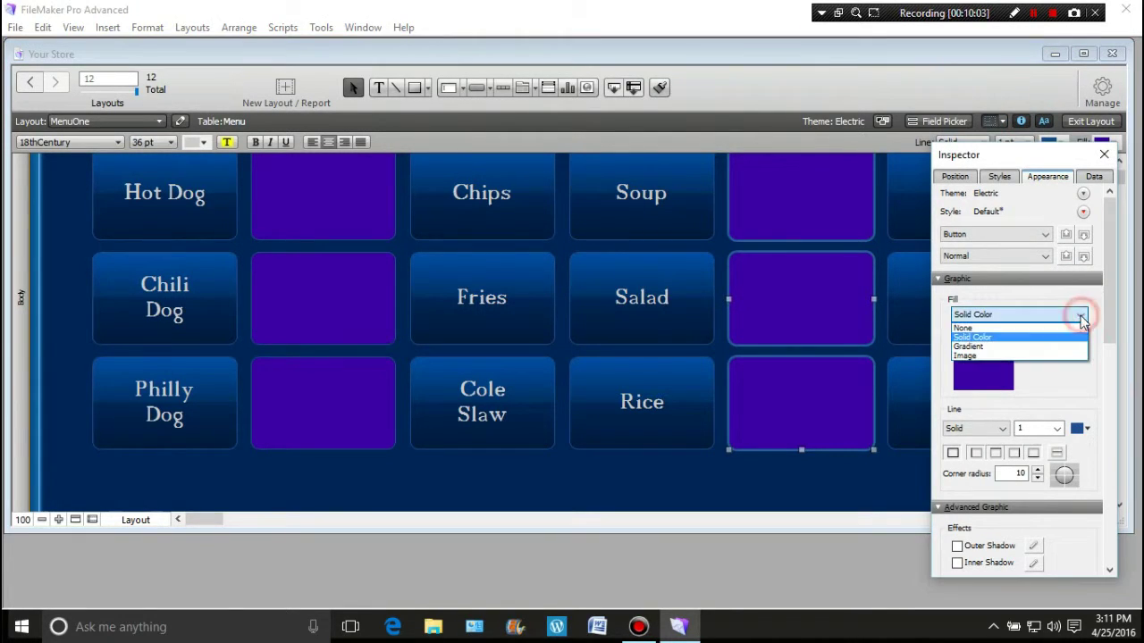
left_click(990, 347)
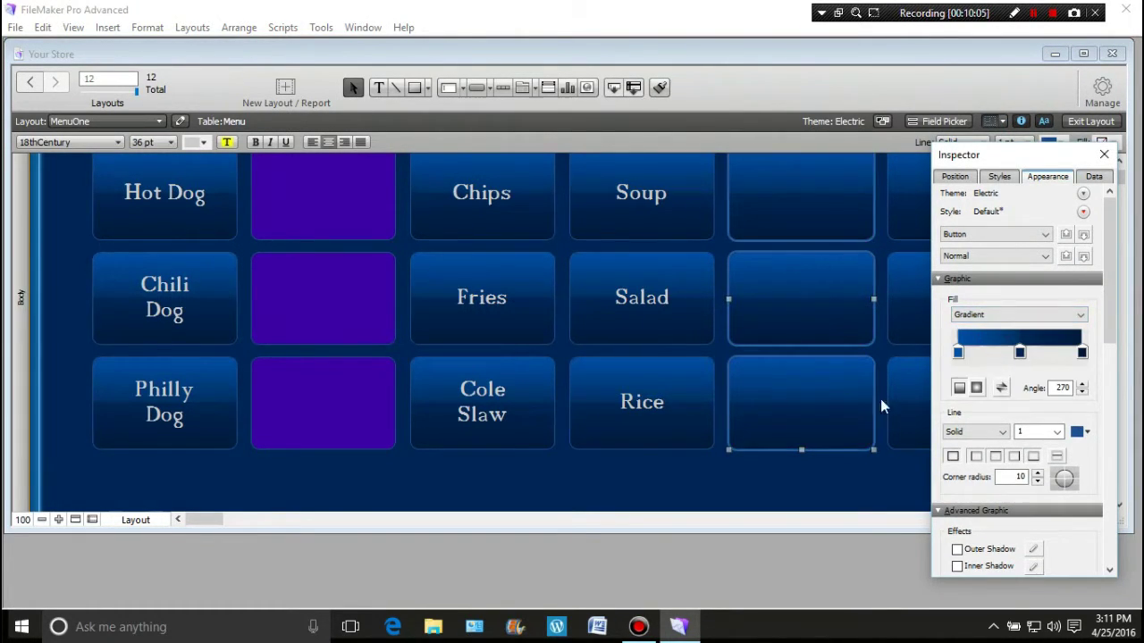
Change the fill of the three purple buttons beside the Hot Dog column to Gradient, and close the Inspector.
left_click_drag(318, 483, 343, 176)
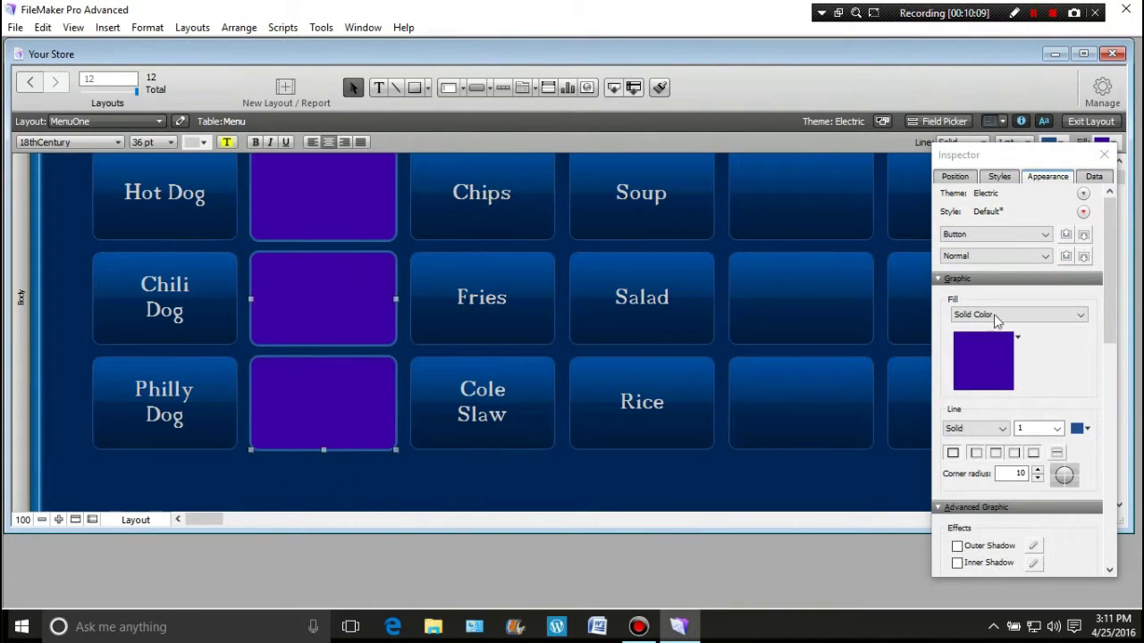
left_click(1081, 316)
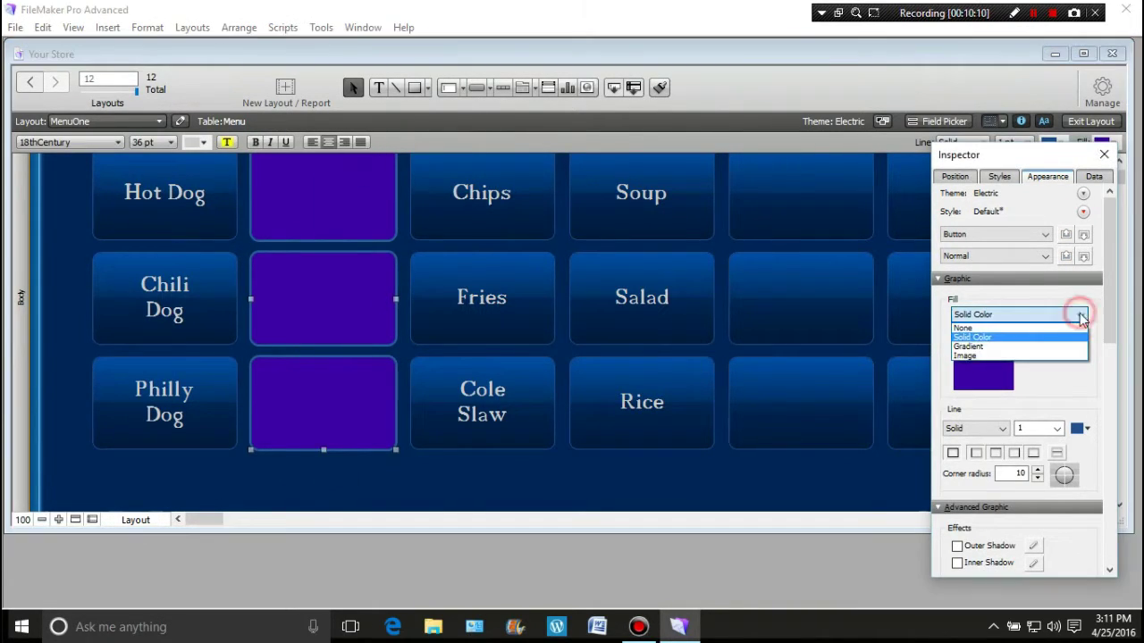
left_click(987, 347)
left_click(650, 491)
scroll(650, 491, "up", 3)
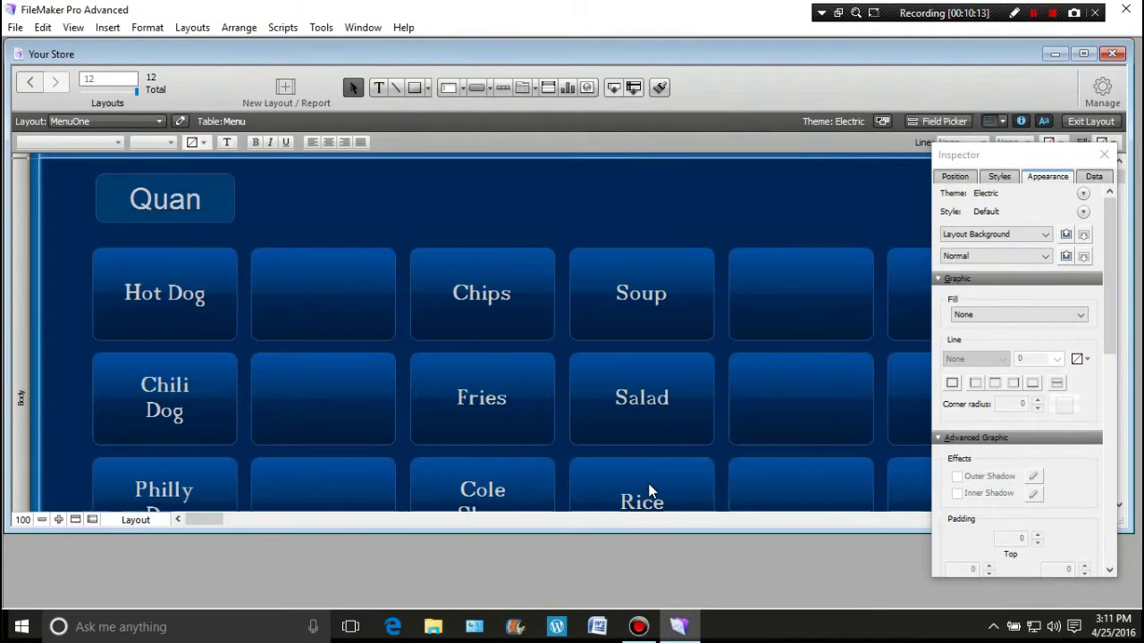
left_click(1108, 157)
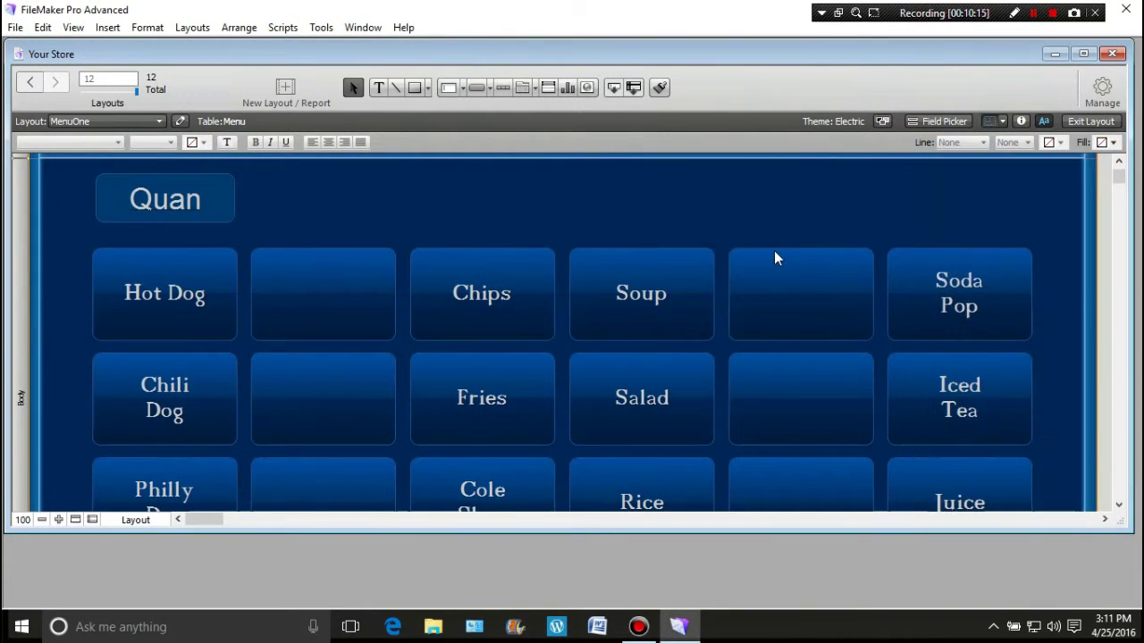
Add a "$3.50" text label in the empty area between the quantity field and the Launch Page button.
scroll(775, 251, "down", 3)
scroll(590, 232, "up", 3)
left_click(1121, 189)
scroll(1121, 186, "up", 5)
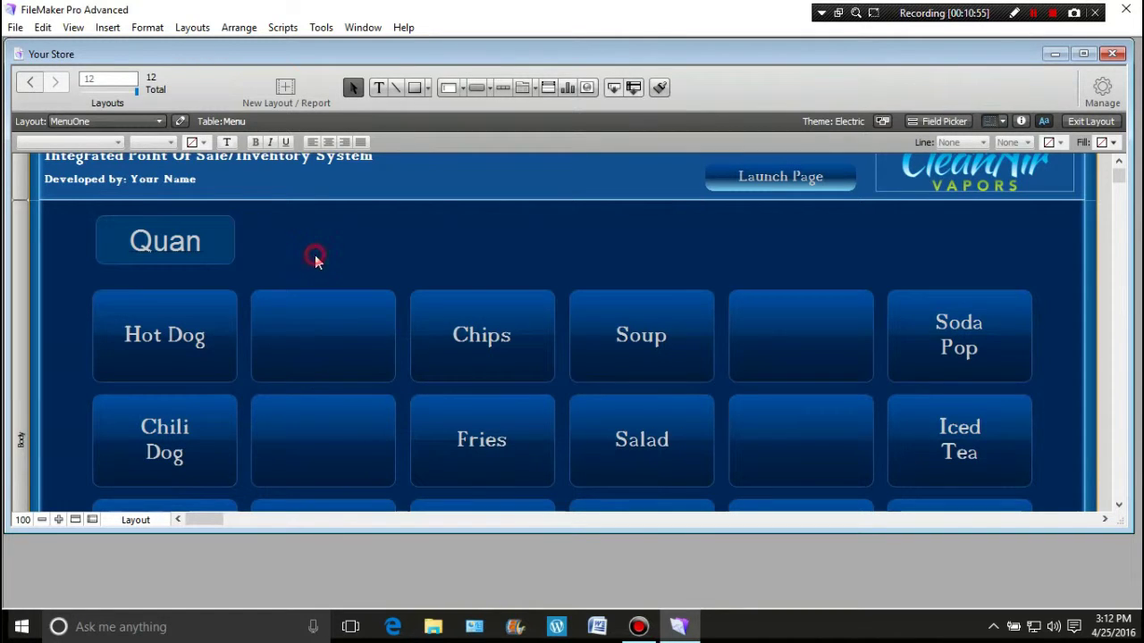
left_click(379, 87)
left_click(350, 234)
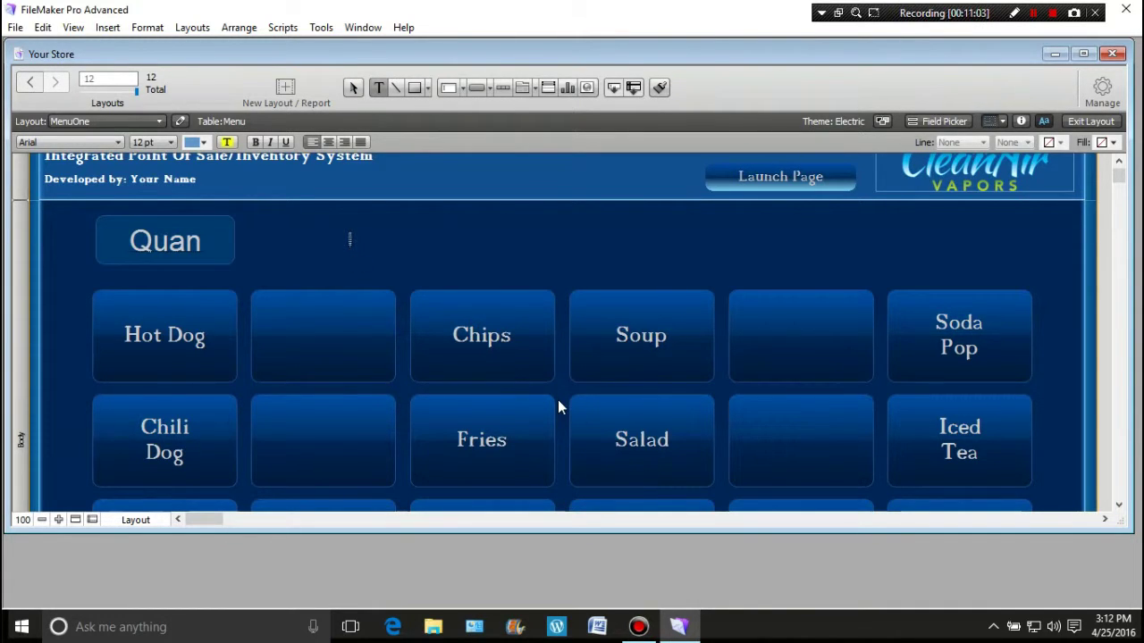
type("3.50")
key("Escape")
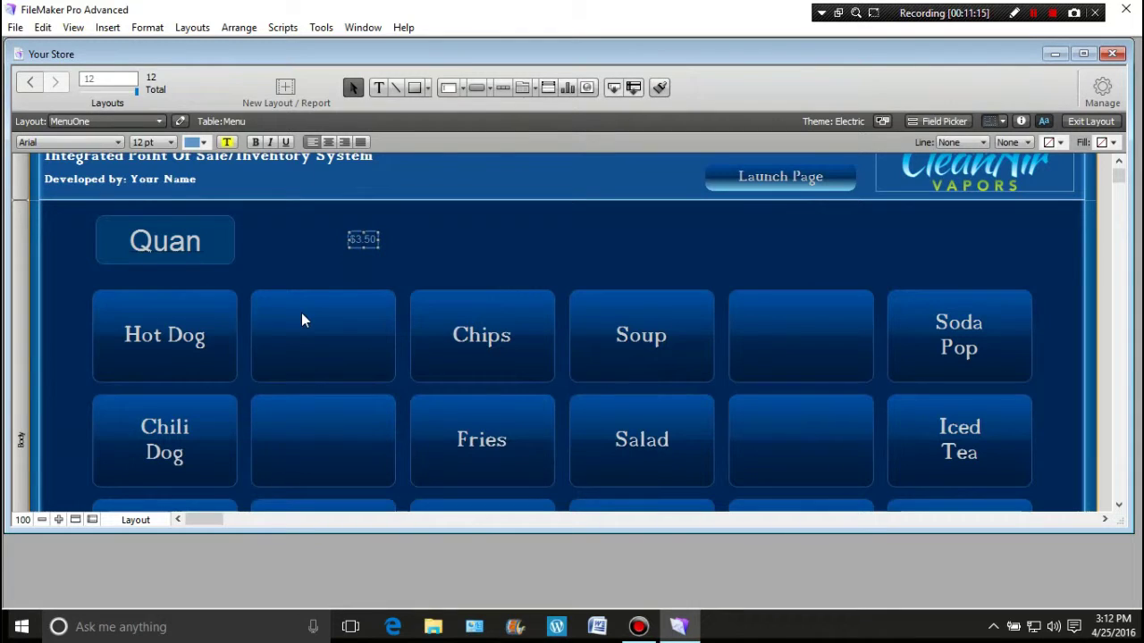
Format the $3.50 label as 24 pt yellow text, trying bold and switching it off again.
left_click(171, 142)
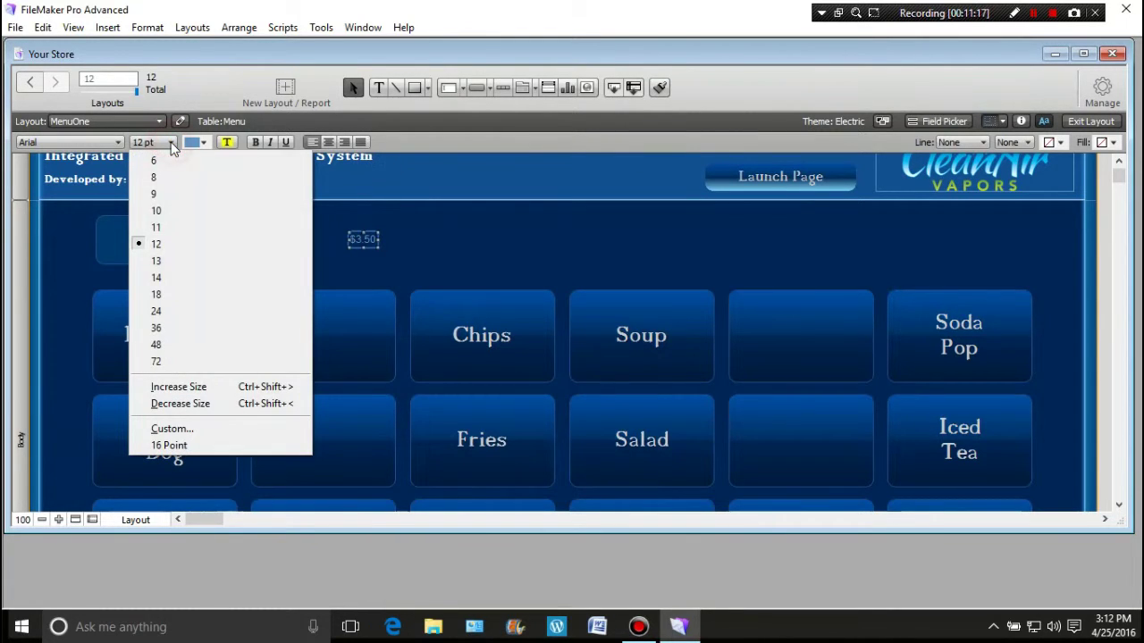
left_click(170, 310)
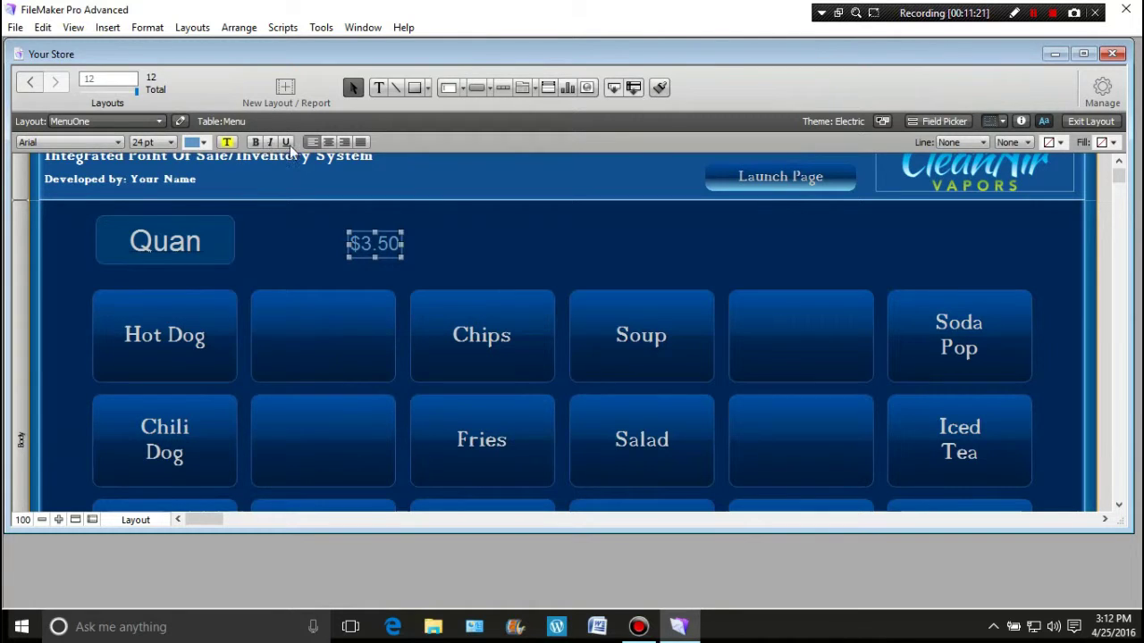
left_click(205, 141)
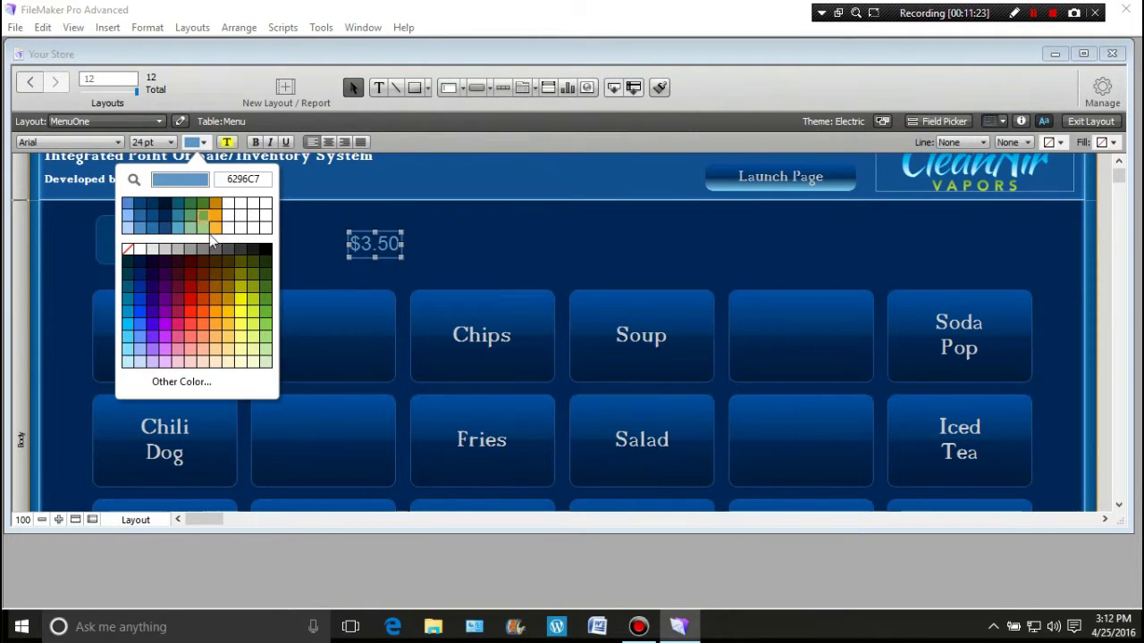
left_click(241, 331)
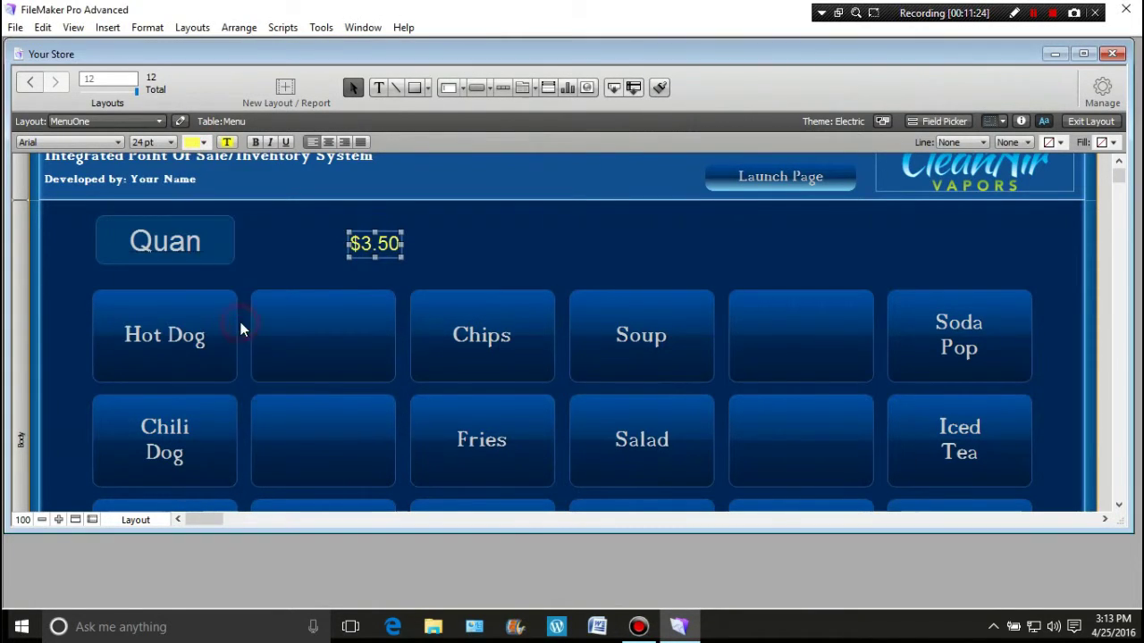
left_click(258, 142)
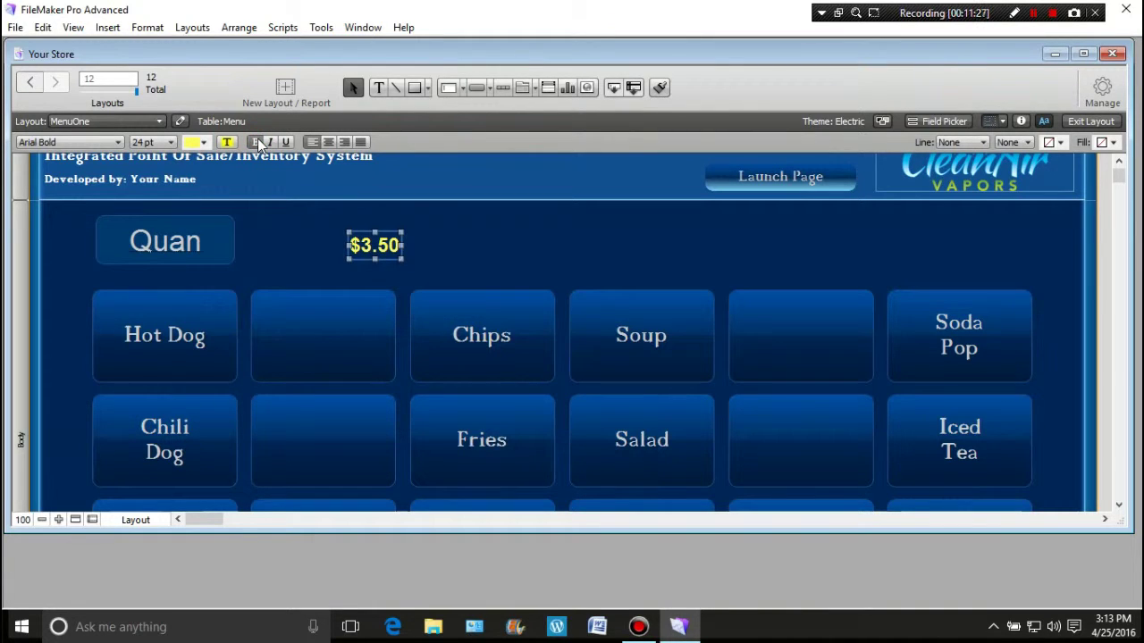
left_click(258, 141)
Move the $3.50 label onto the Hot Dog button's lower edge, widen it to the button's width and center its text.
left_click_drag(390, 243, 228, 367)
left_click_drag(130, 366, 89, 366)
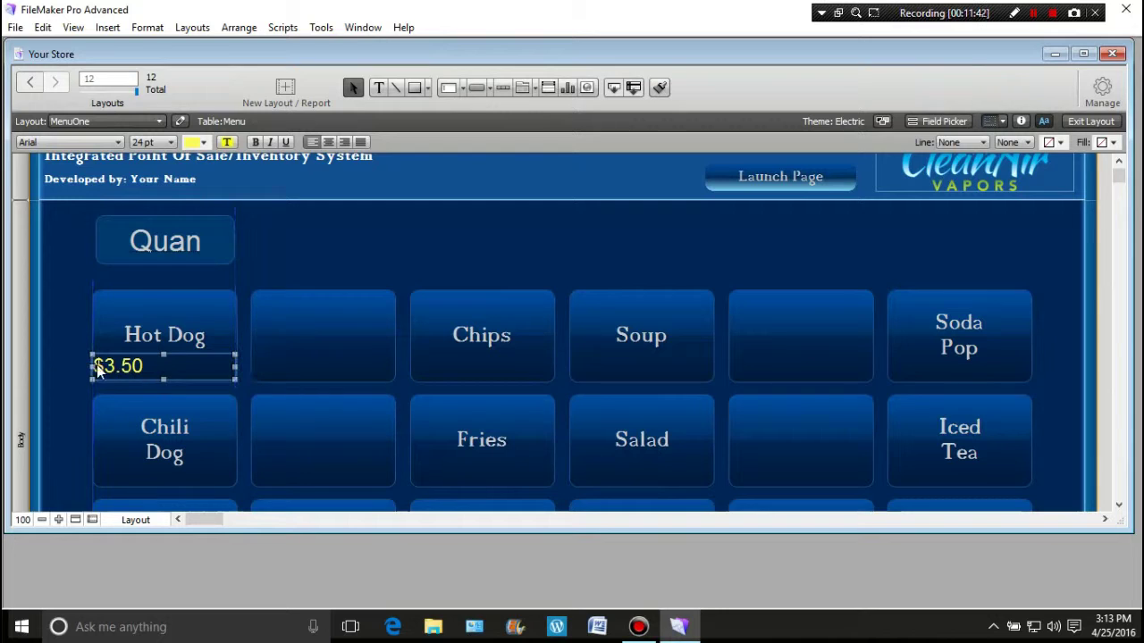
left_click(328, 142)
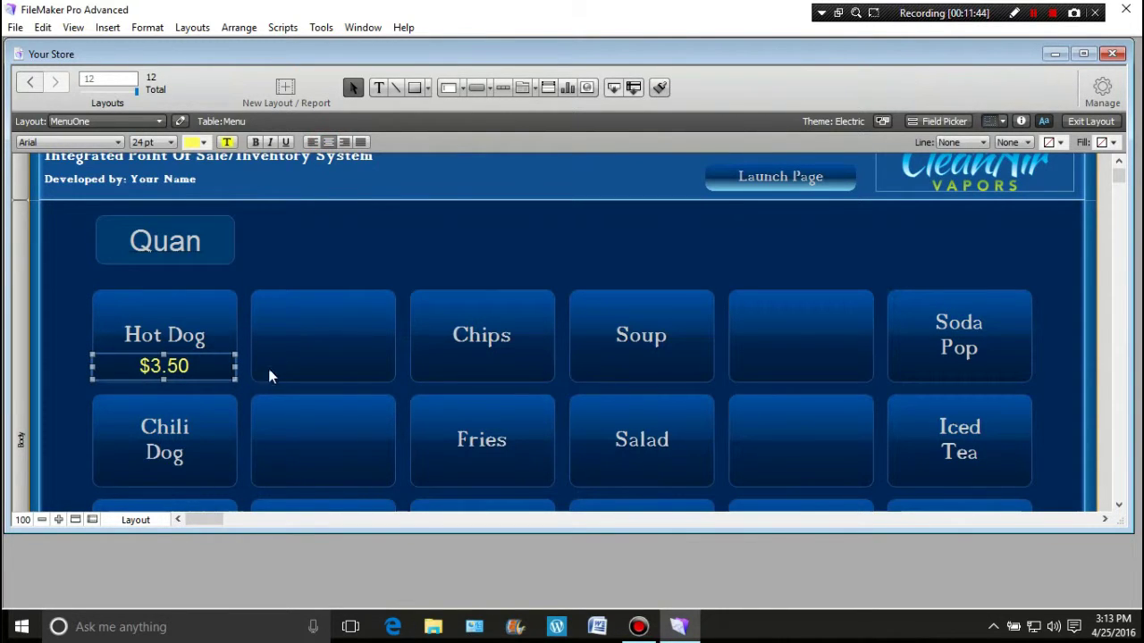
Duplicate the $3.50 label above the Hot Dog caption and nudge the copy to sit just inside the button's upper edge.
left_click(176, 371)
left_click_drag(176, 371, 177, 304)
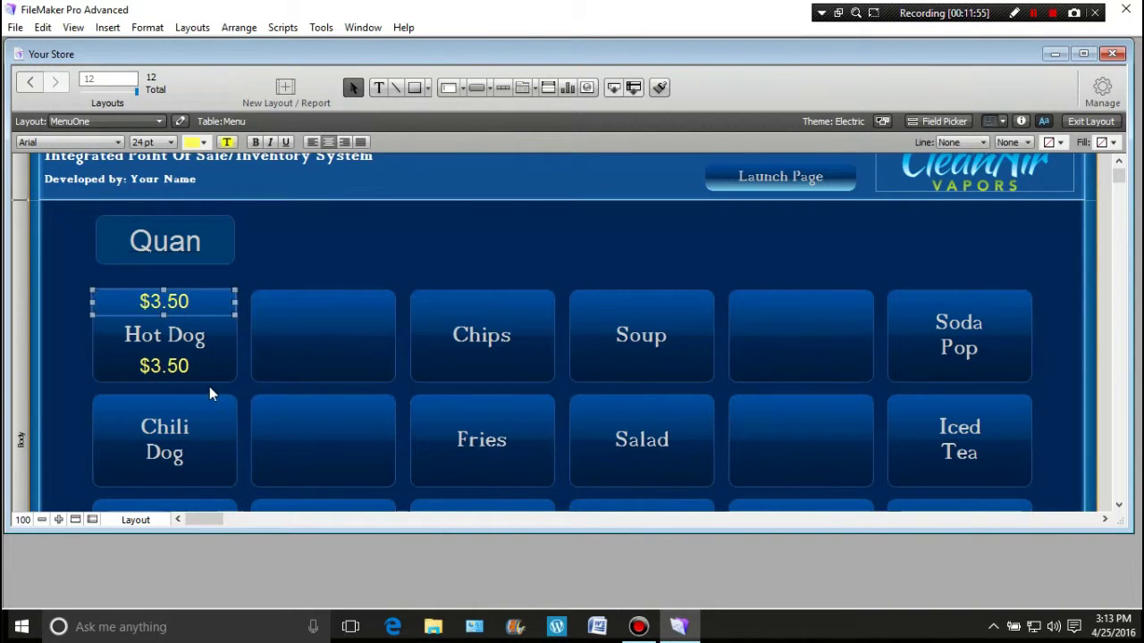
key("Down")
key("Down")
key("Down")
key("Down")
key("Down")
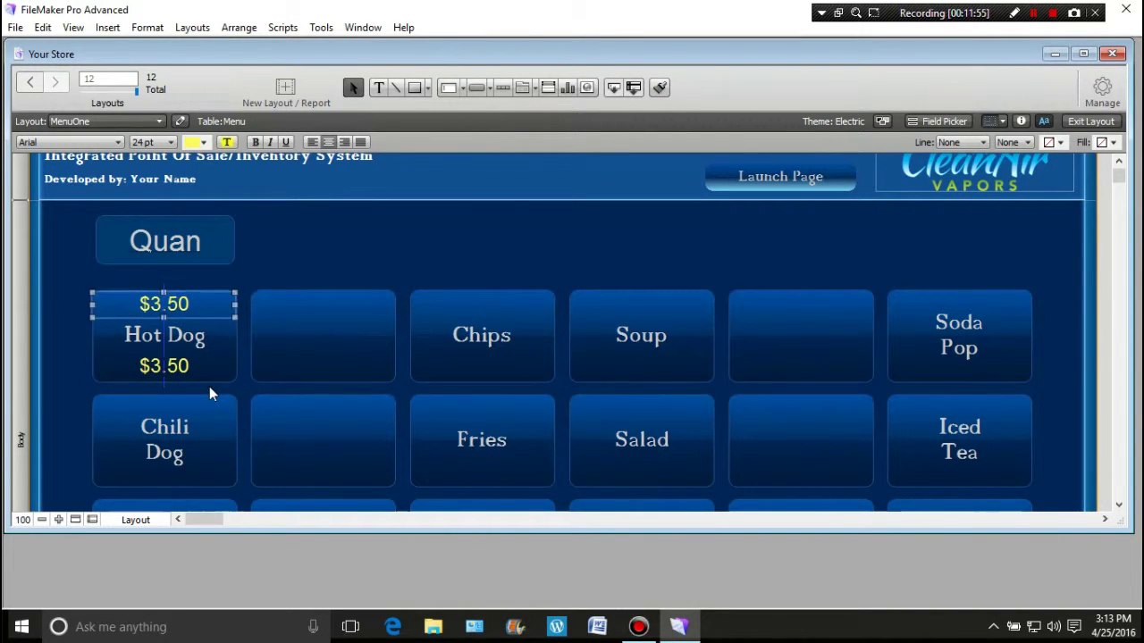
key("Up")
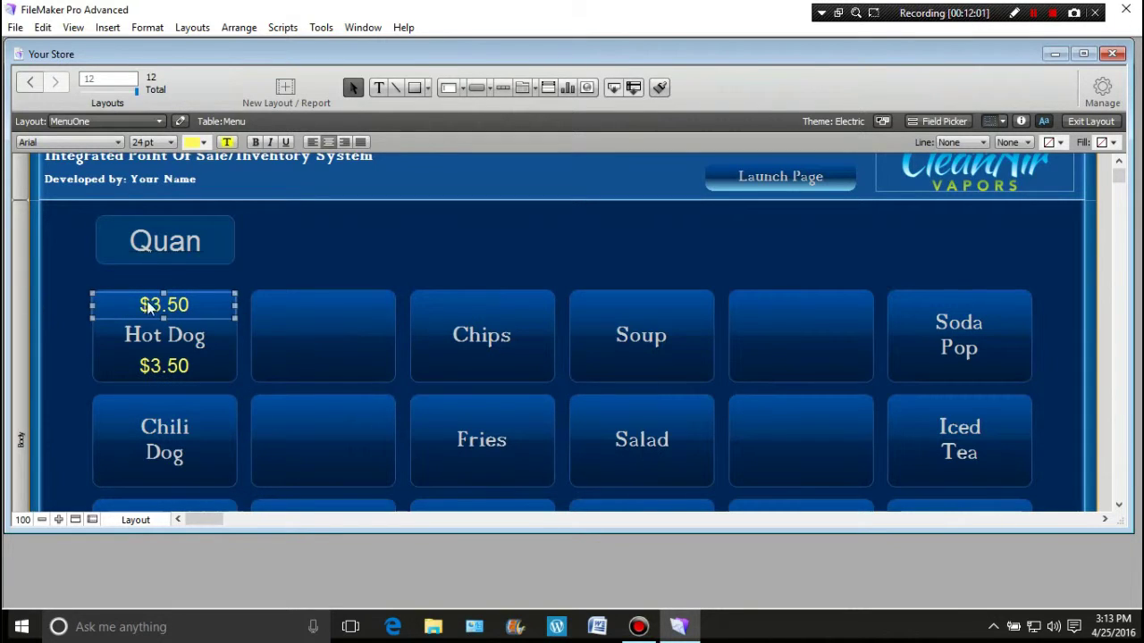
left_click(326, 259)
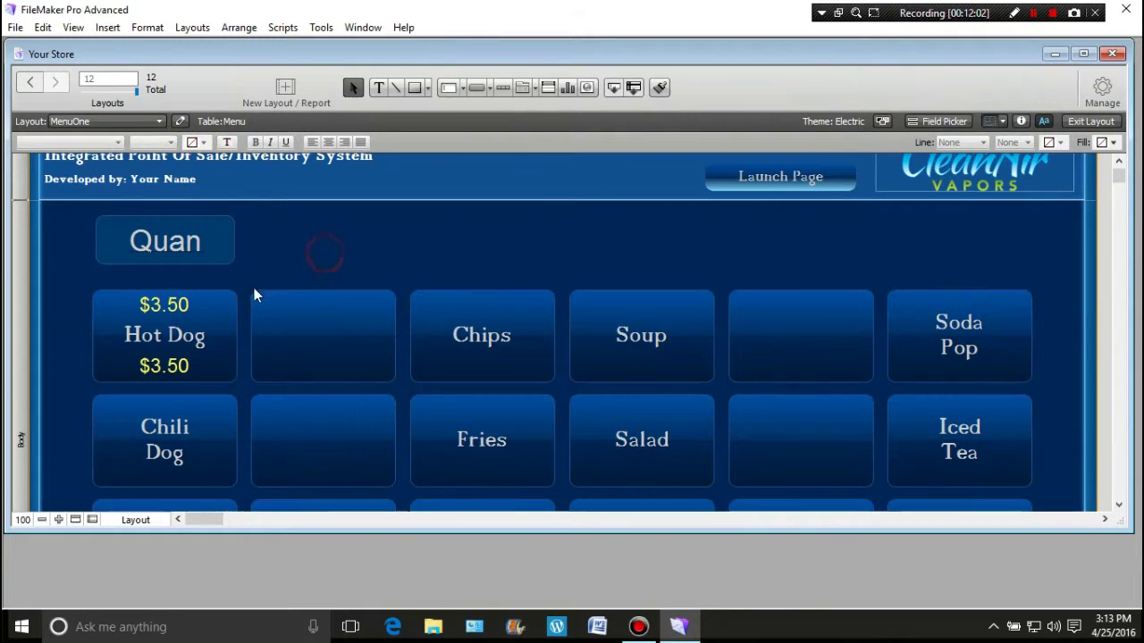
left_click(191, 308)
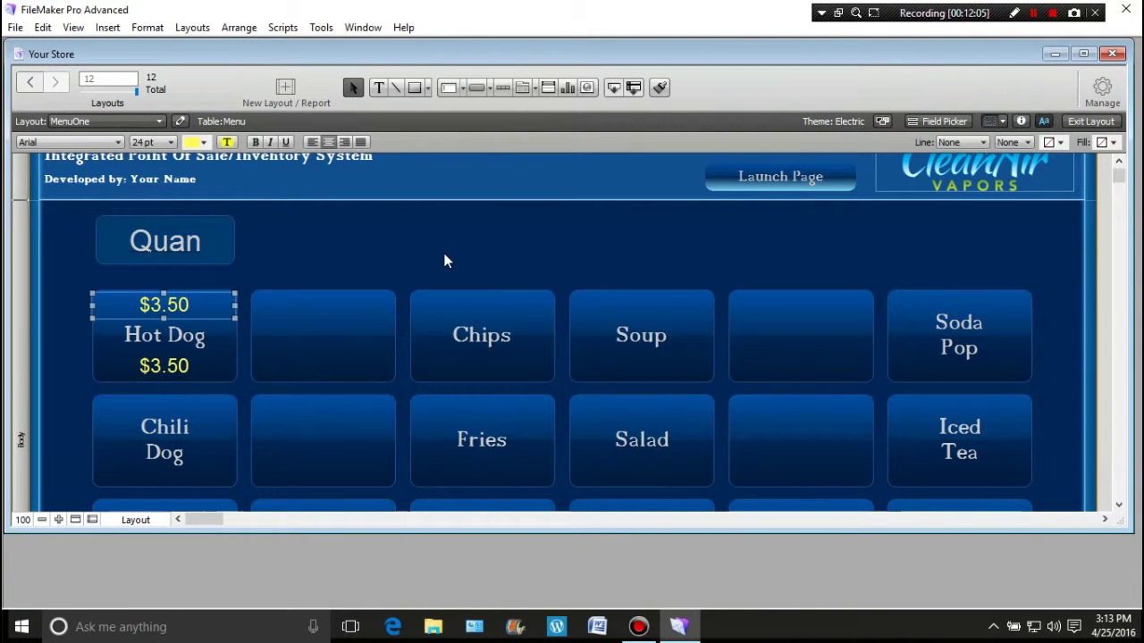
Replace the text of the label above the Hot Dog caption with "Plain Dog" and set it to 18 pt.
type("Pla")
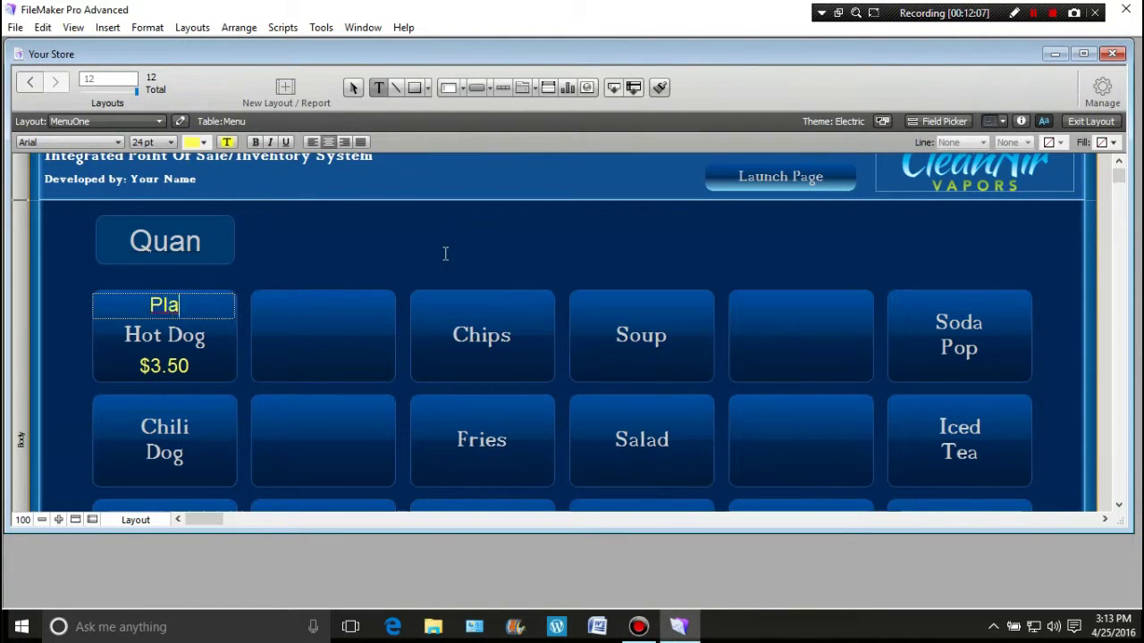
type("in Dog")
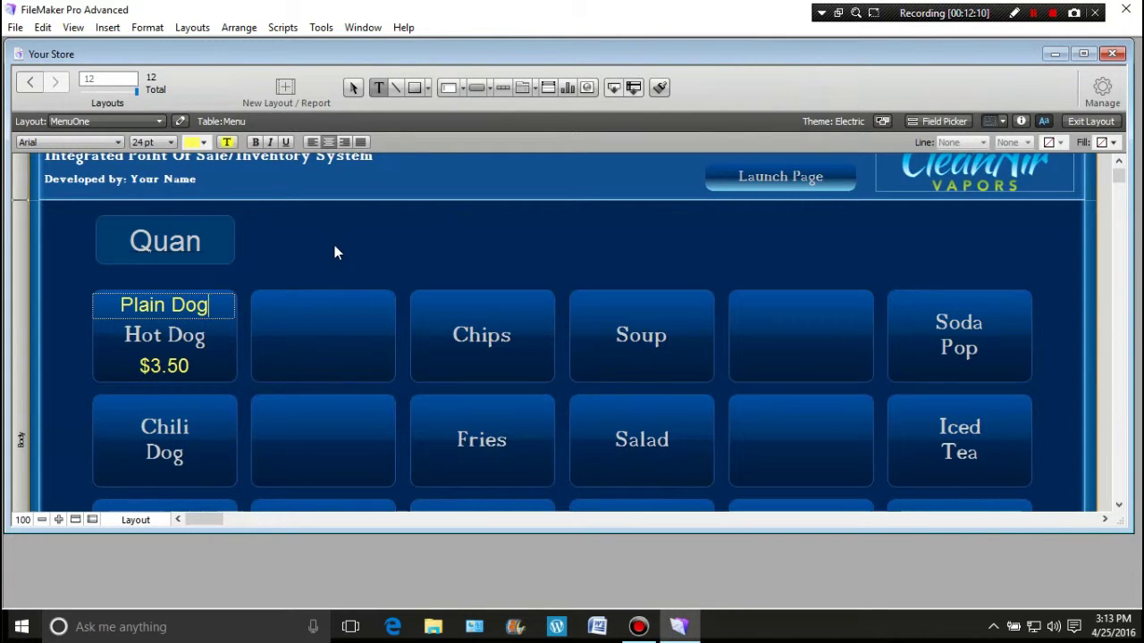
key("Escape")
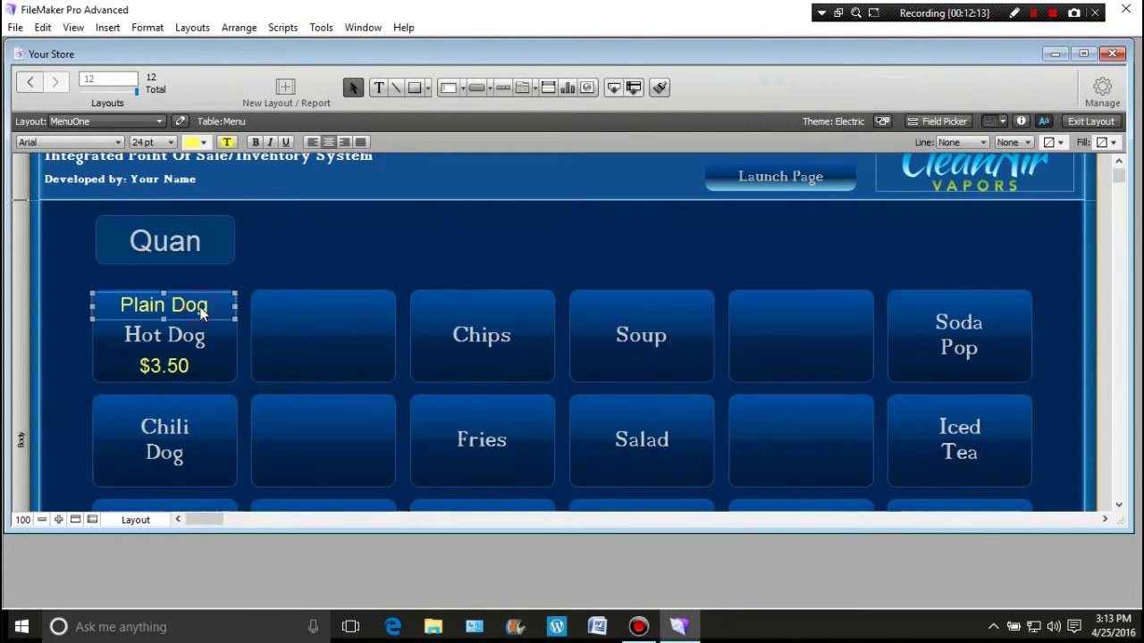
left_click(172, 142)
left_click(161, 294)
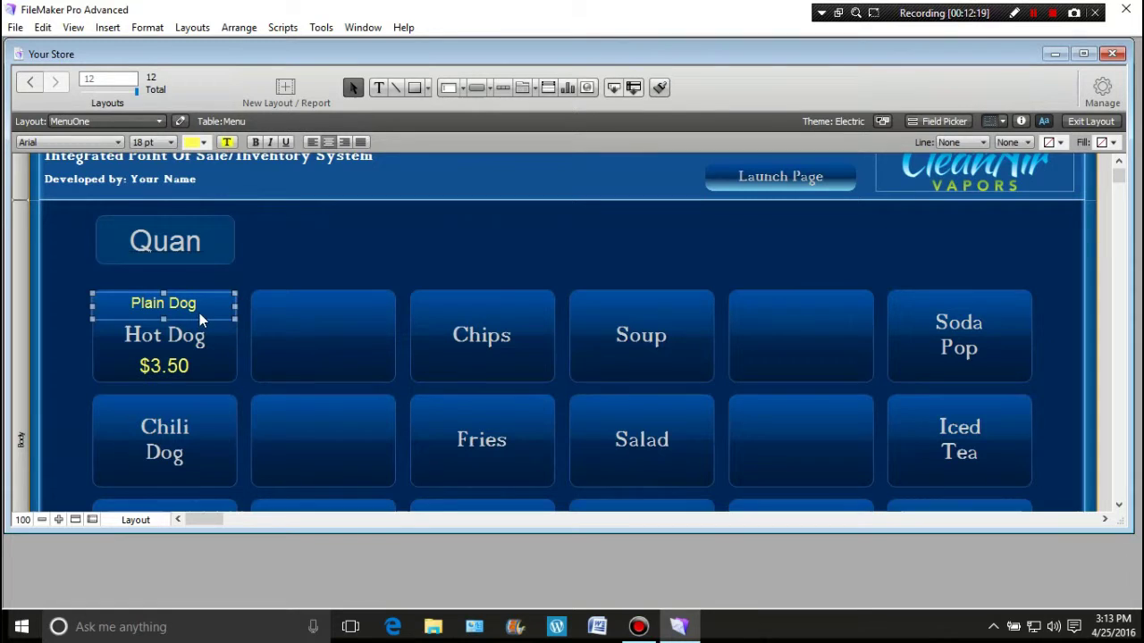
Recolor the Plain Dog label, trying red and purple before settling on light blue.
left_click(206, 140)
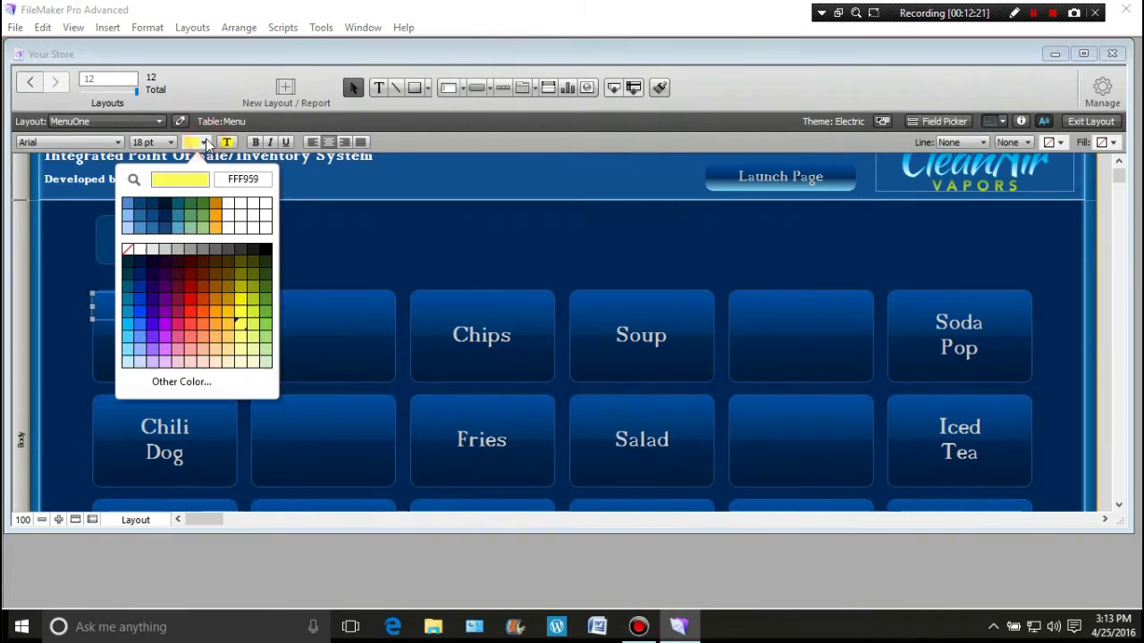
left_click(191, 301)
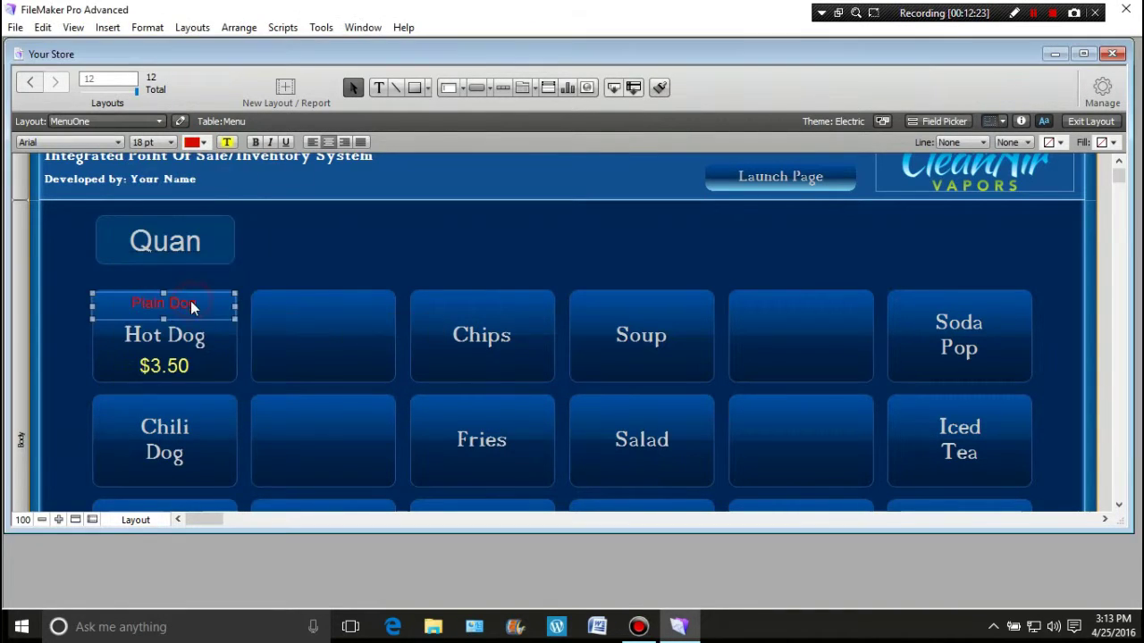
left_click(205, 144)
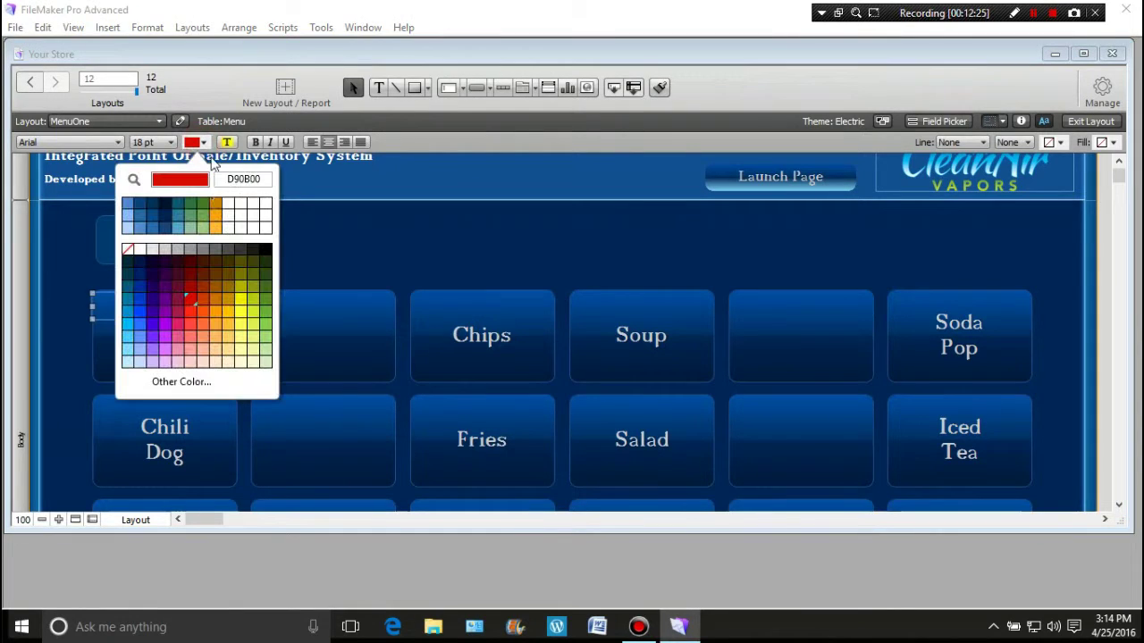
left_click(153, 327)
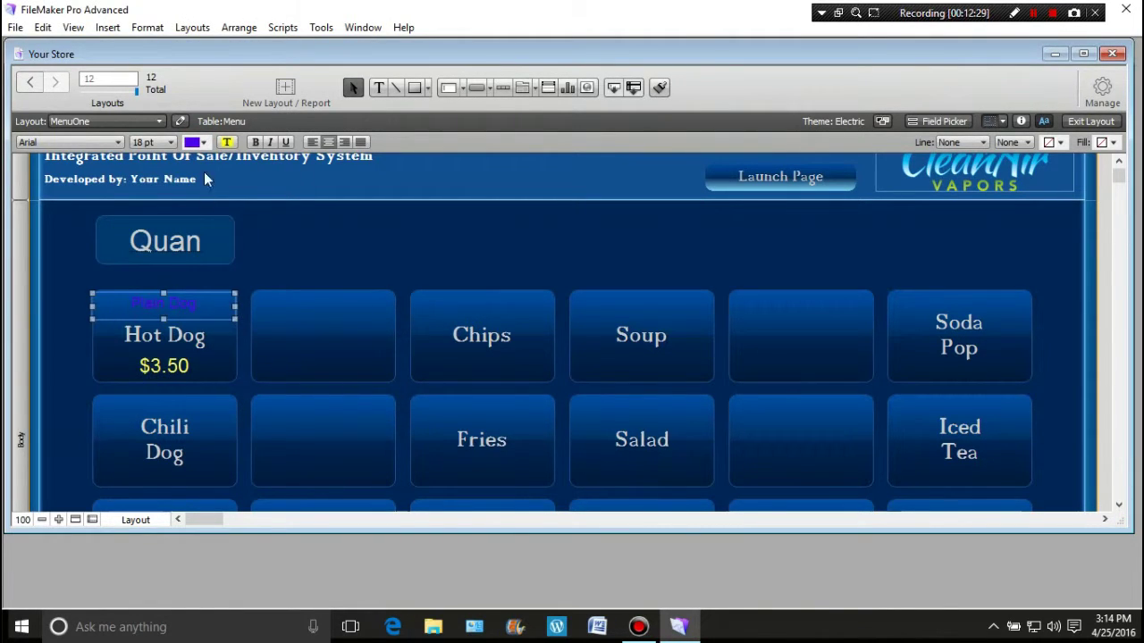
left_click(205, 144)
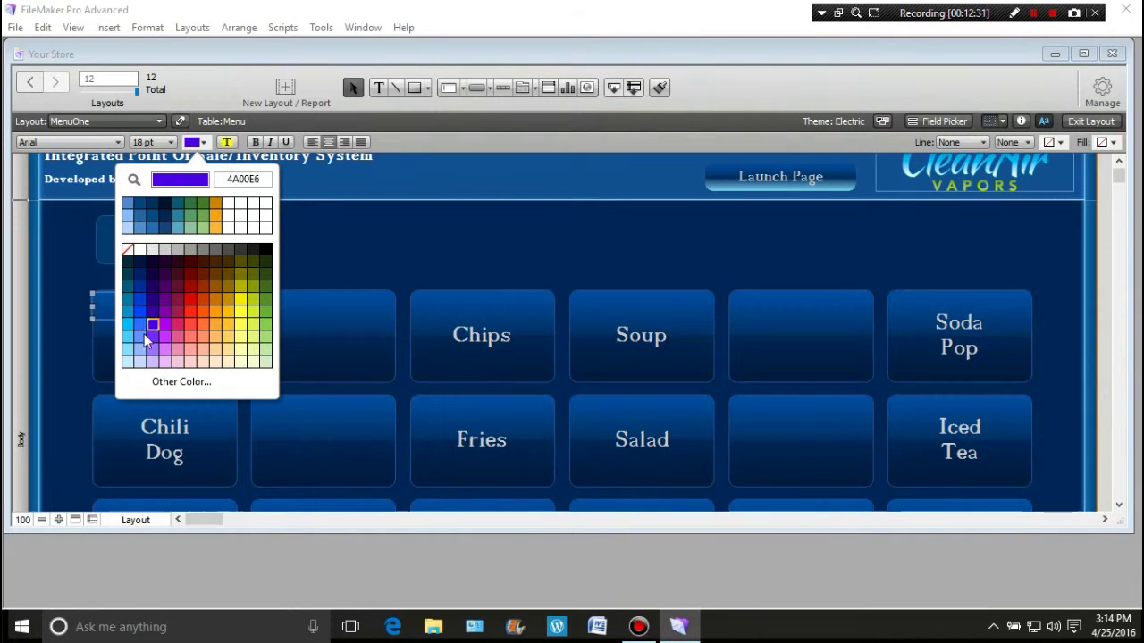
left_click(128, 347)
left_click(321, 234)
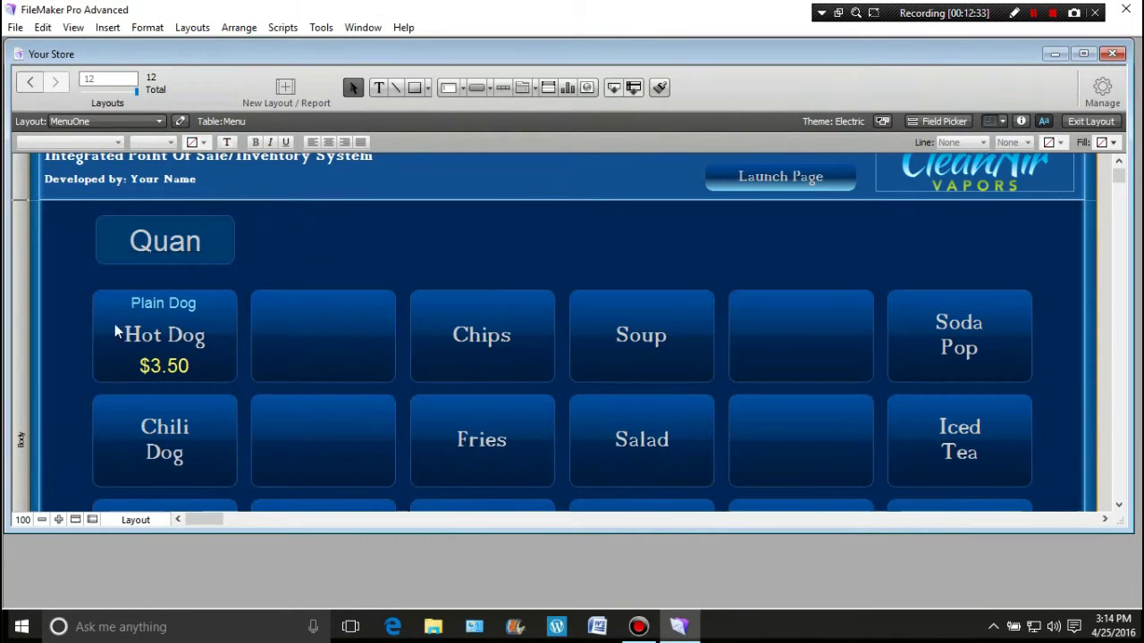
Delete the Plain Dog label from the Hot Dog button.
left_click(192, 302)
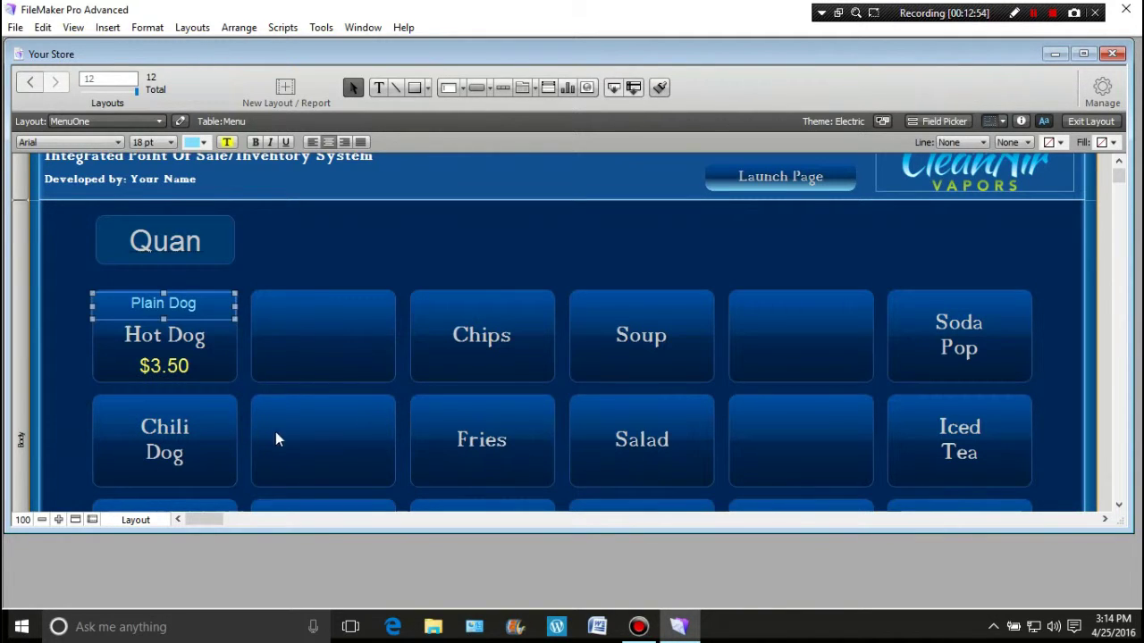
scroll(202, 341, "down", 3)
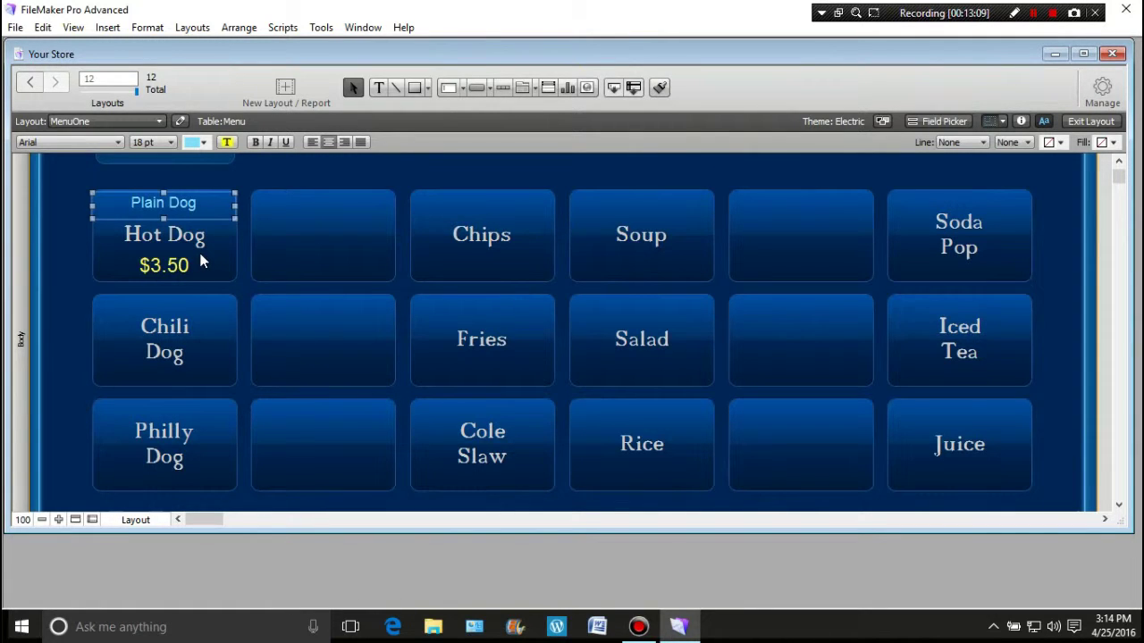
key("Delete")
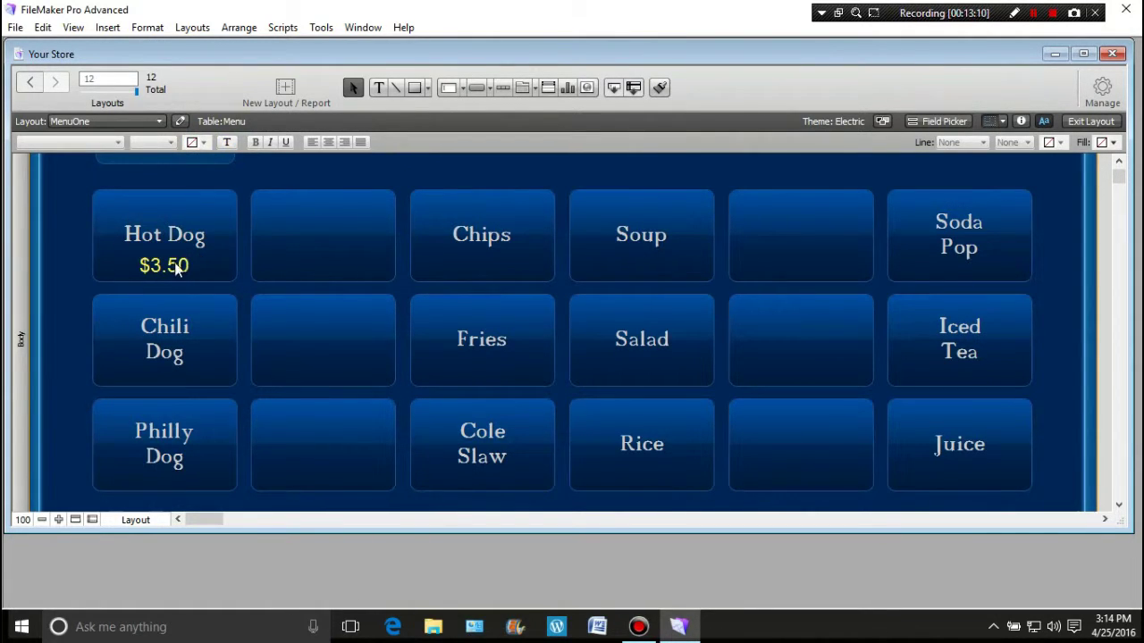
Duplicate the Hot Dog button's $3.50 label onto the lower part of the Chili Dog button.
left_click(176, 269)
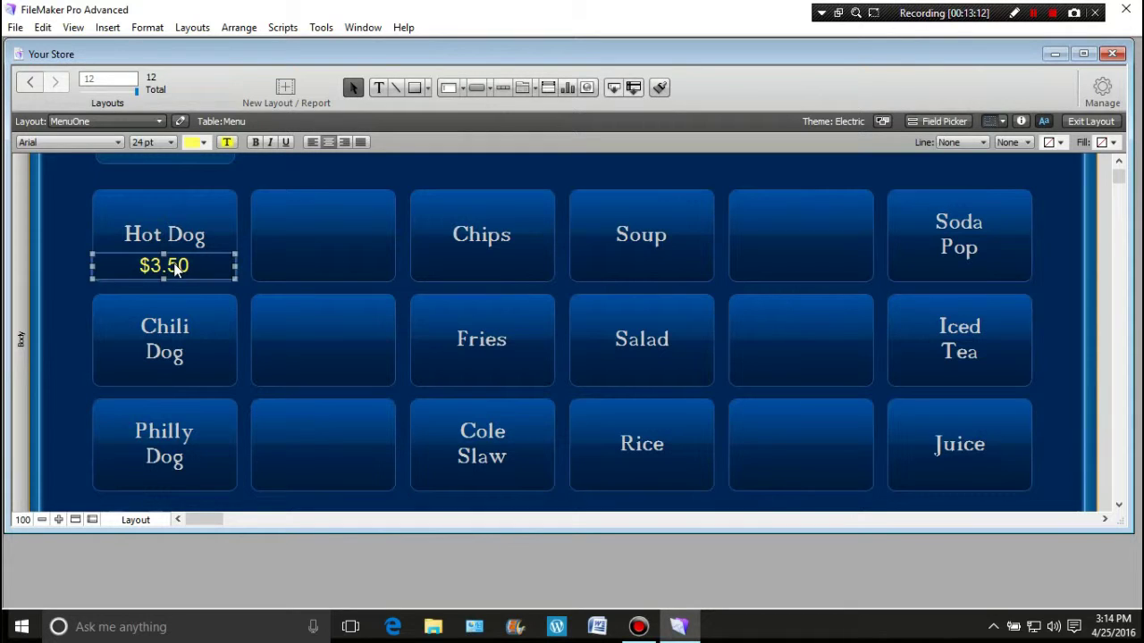
left_click_drag(176, 269, 178, 375)
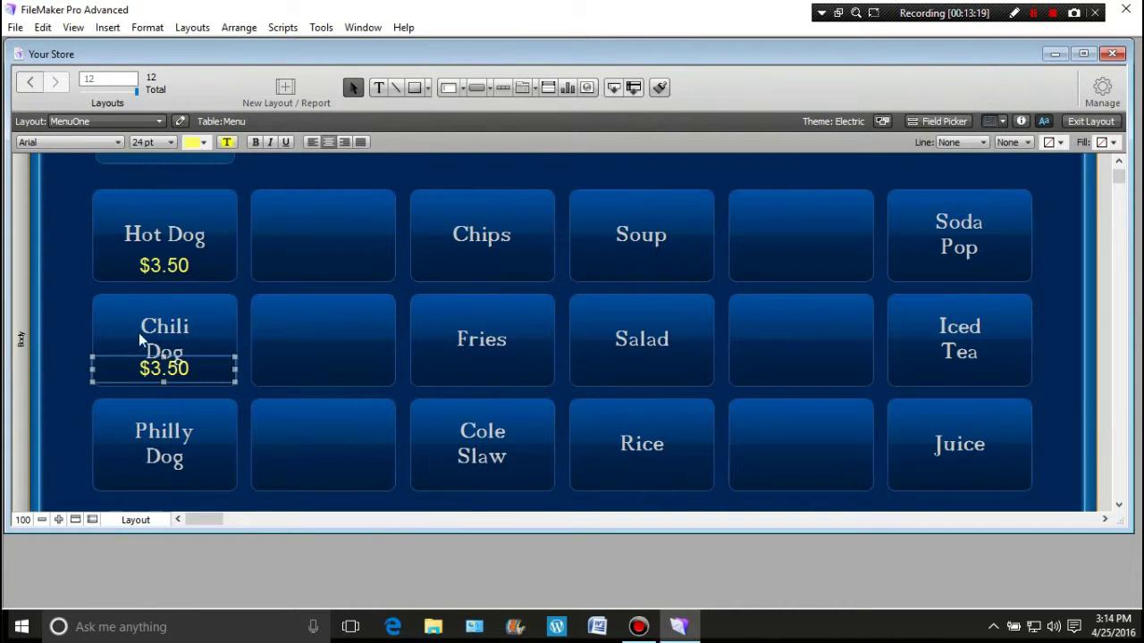
left_click(78, 320)
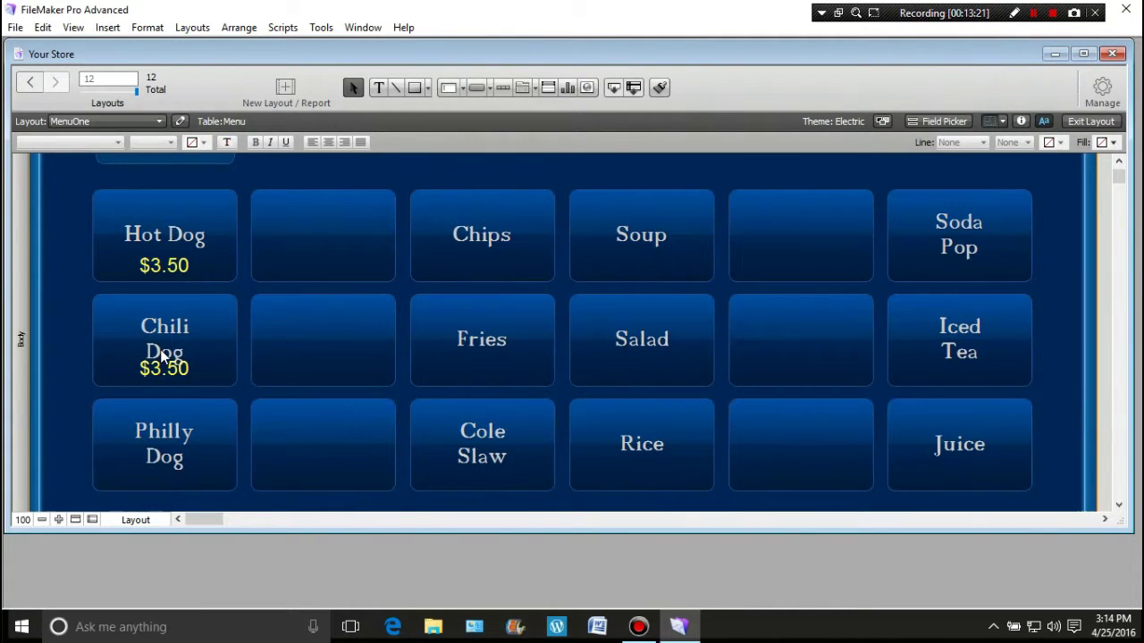
Set the Chili Dog button's left and right padding to 0 so its caption fits on one line.
left_click(163, 355)
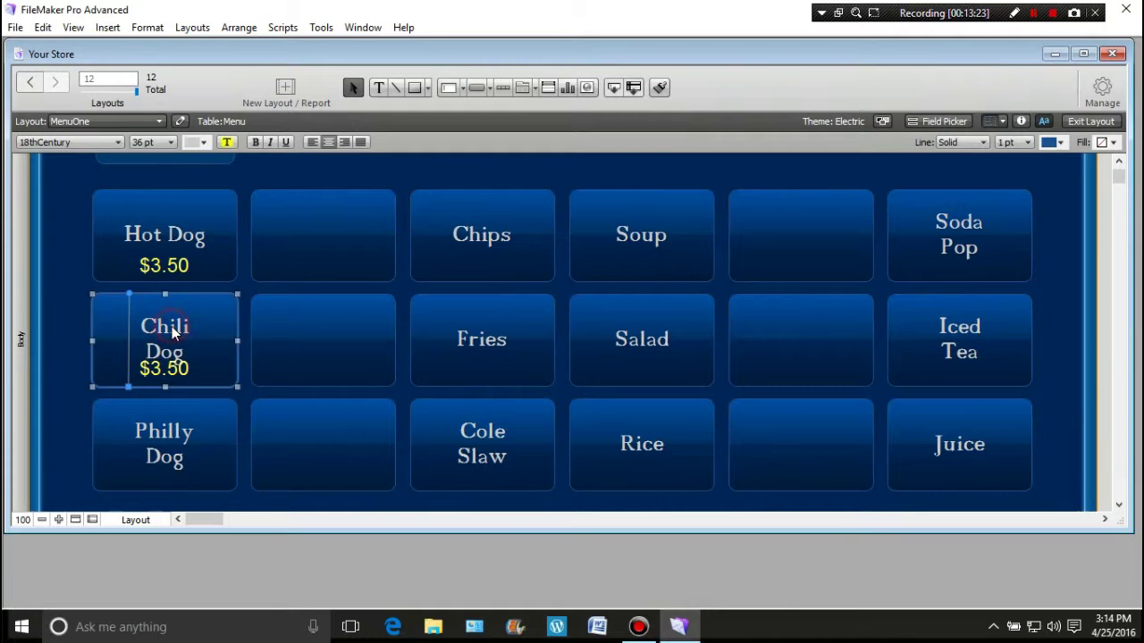
left_click(1019, 120)
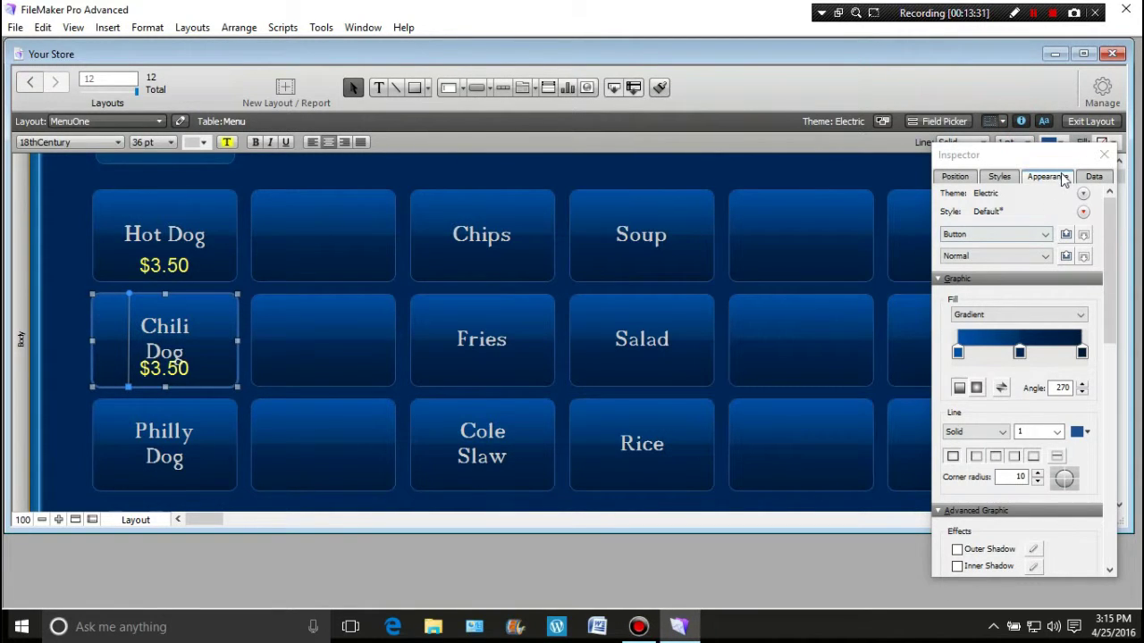
left_click(954, 176)
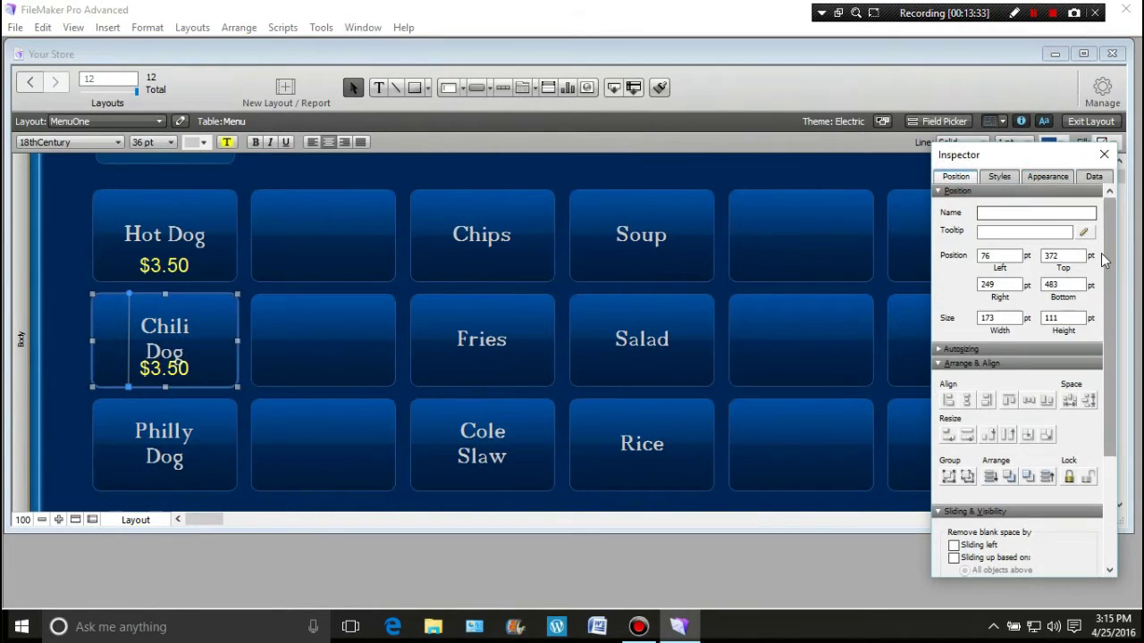
scroll(1108, 259, "down", 4)
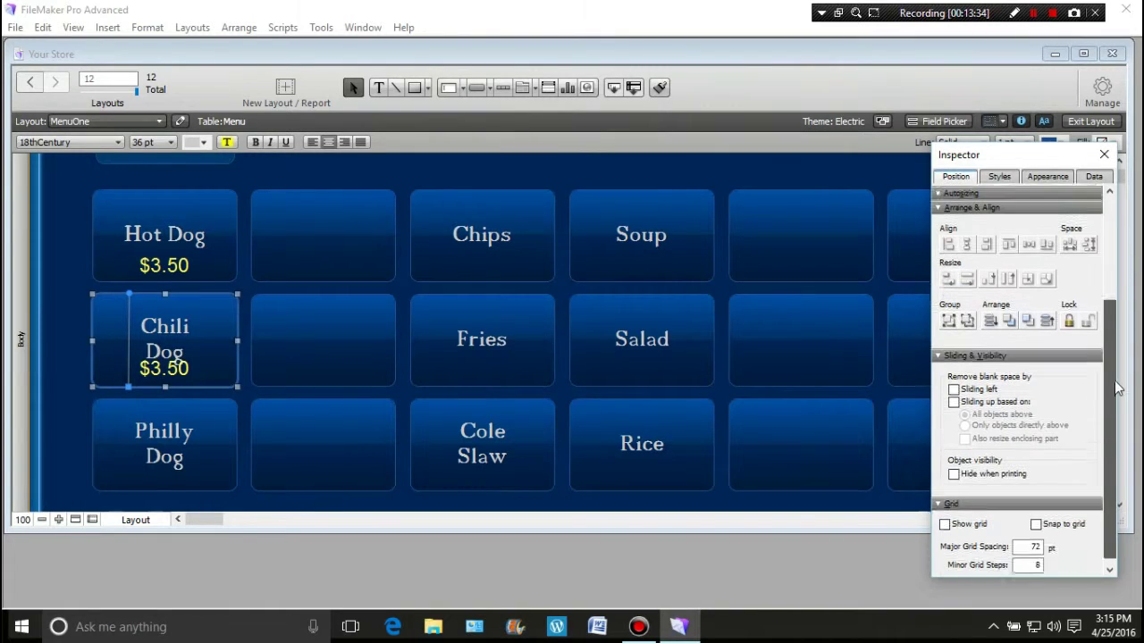
left_click(1049, 179)
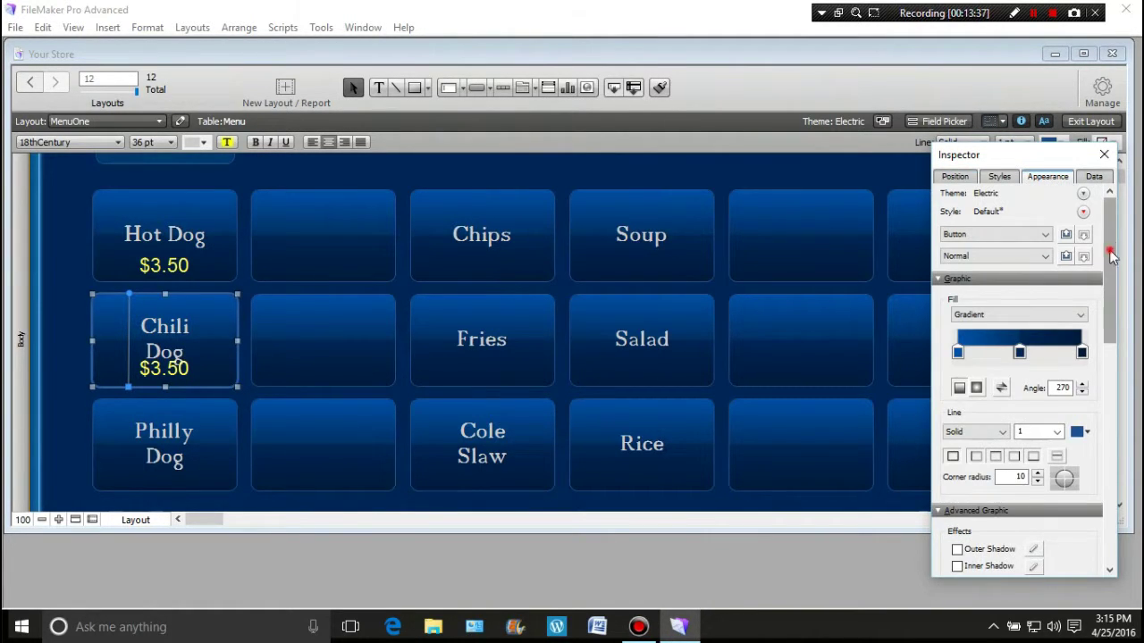
scroll(1108, 286, "down", 6)
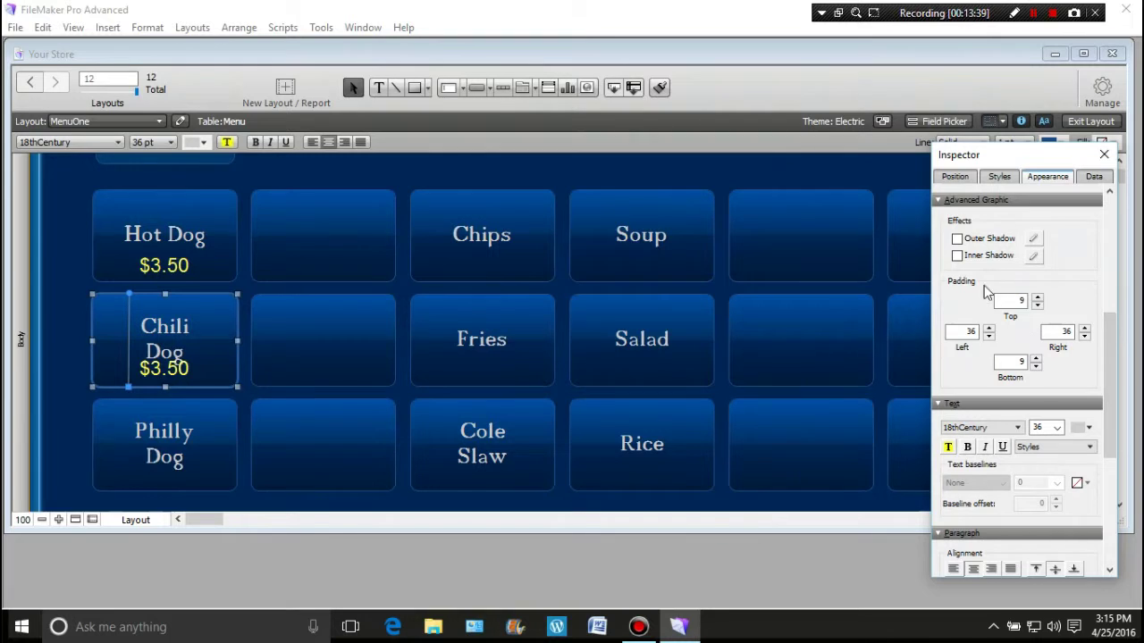
double_click(1058, 332)
type("0")
double_click(963, 331)
type("0")
left_click(920, 326)
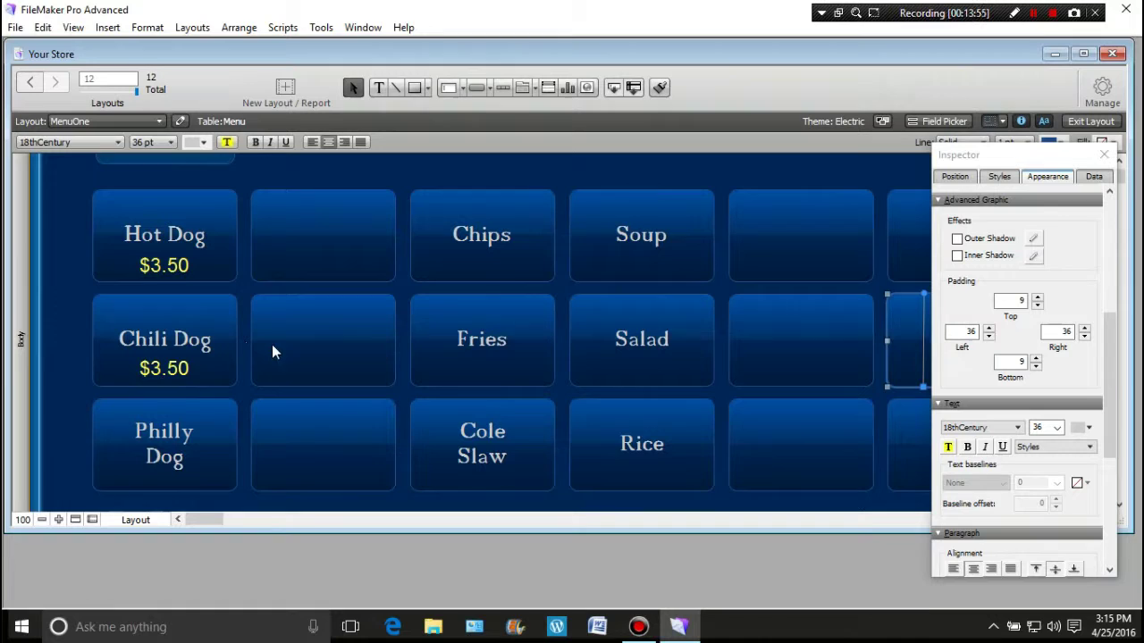
Set the left and right padding of the Philly Dog button to 0.
left_click(200, 449)
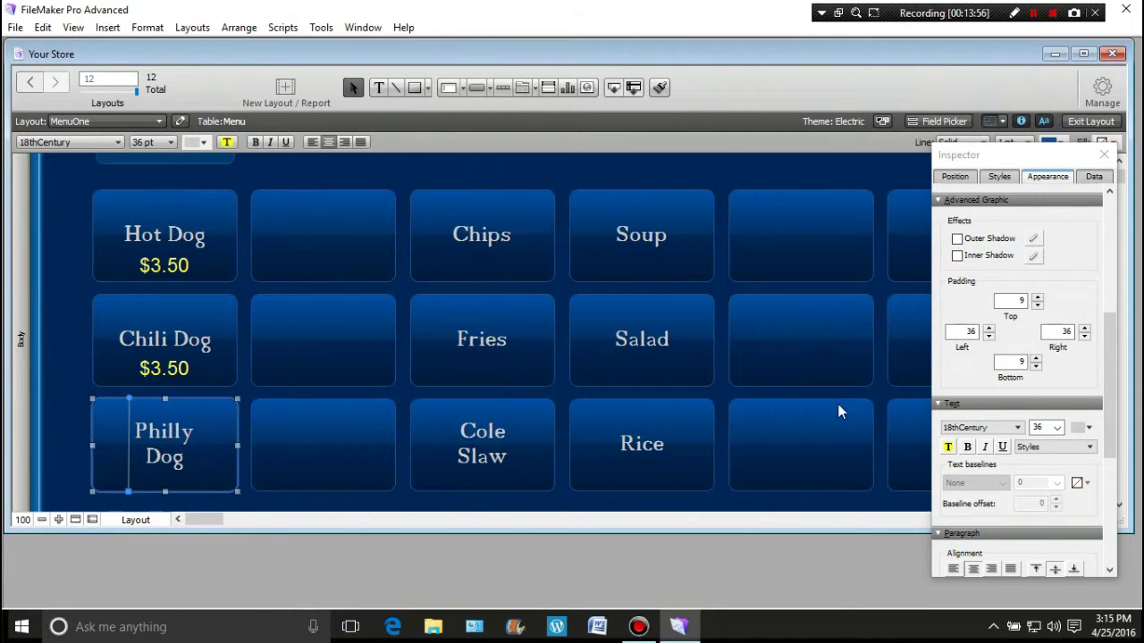
left_click(965, 332)
type("0")
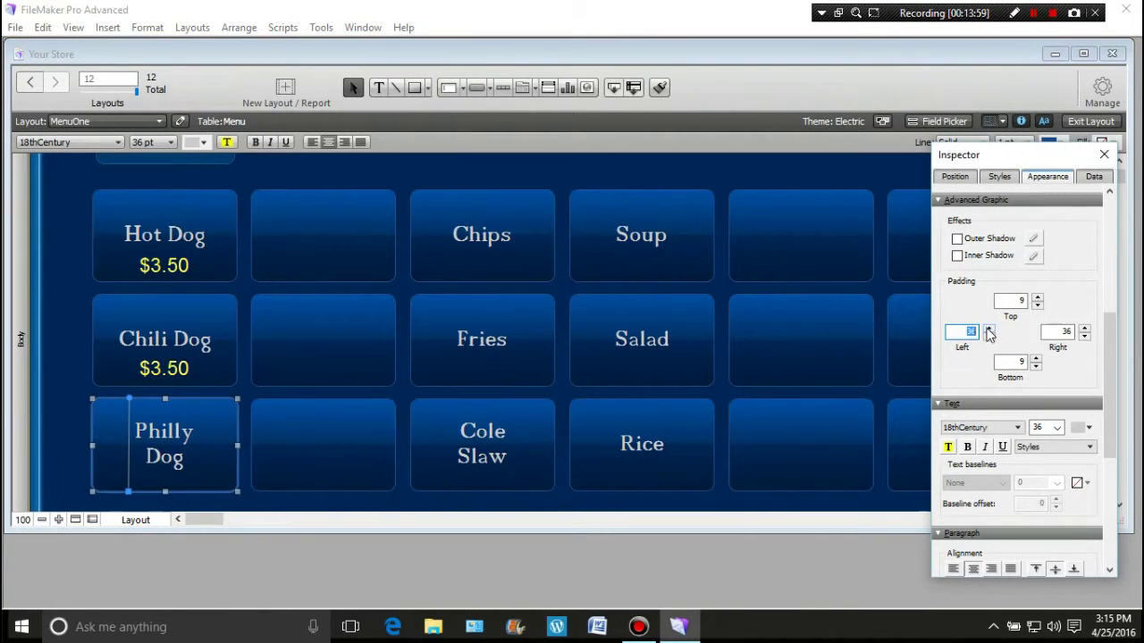
left_click(1059, 332)
type("0")
left_click(910, 338)
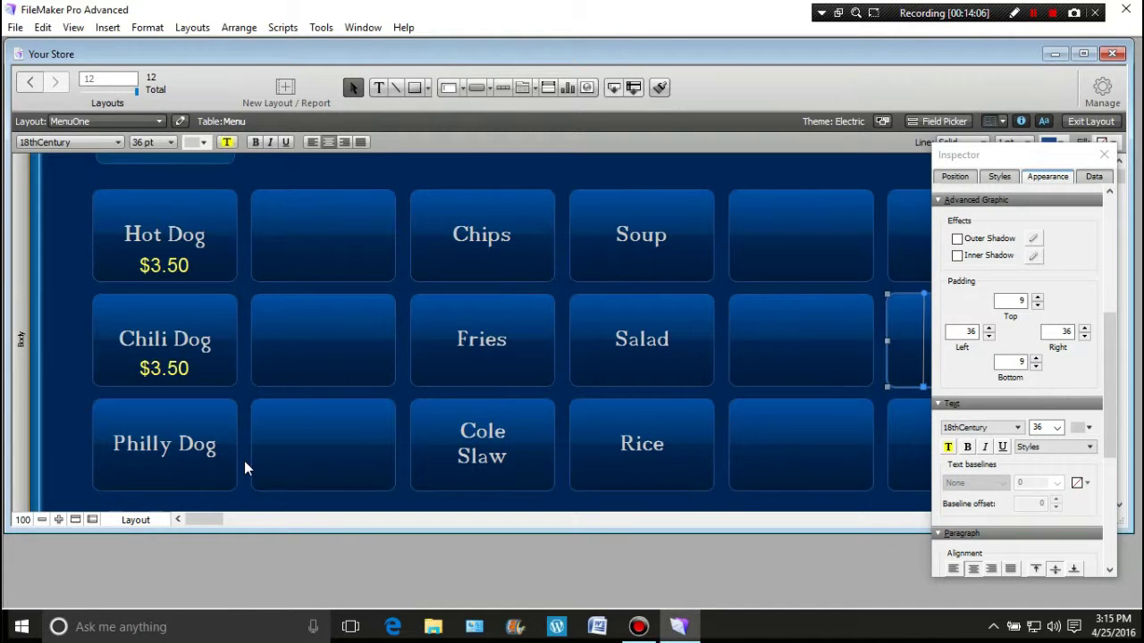
Check the side and main dish buttons and set the Cole Slaw button's left and right padding to 0.
left_click(465, 236)
left_click(609, 237)
left_click(627, 338)
left_click(439, 336)
left_click(466, 439)
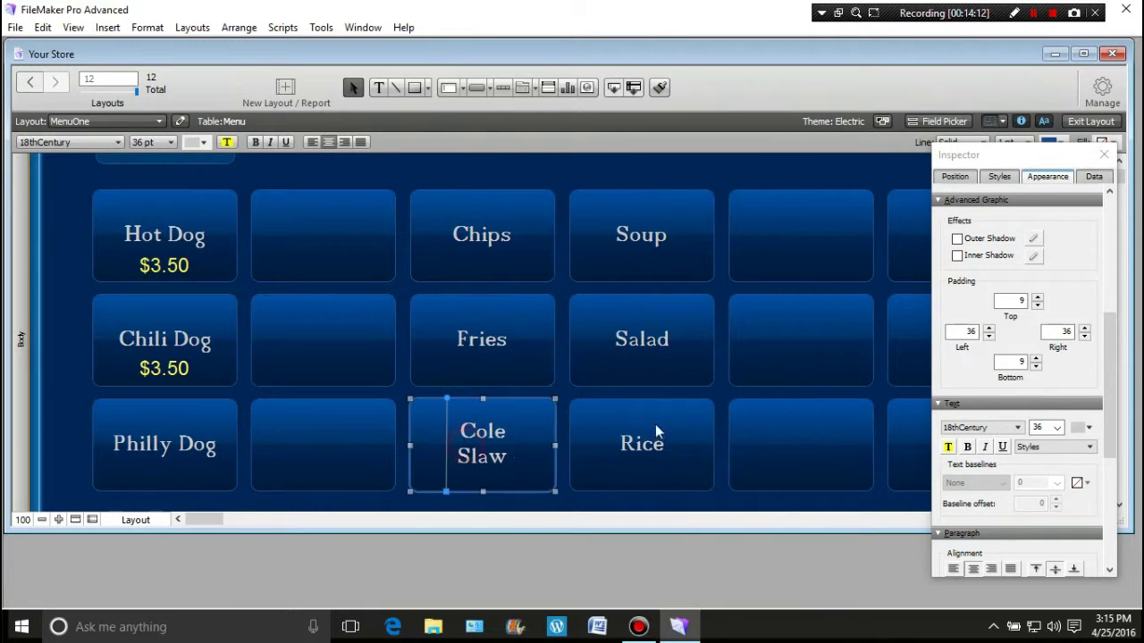
double_click(965, 332)
type("0")
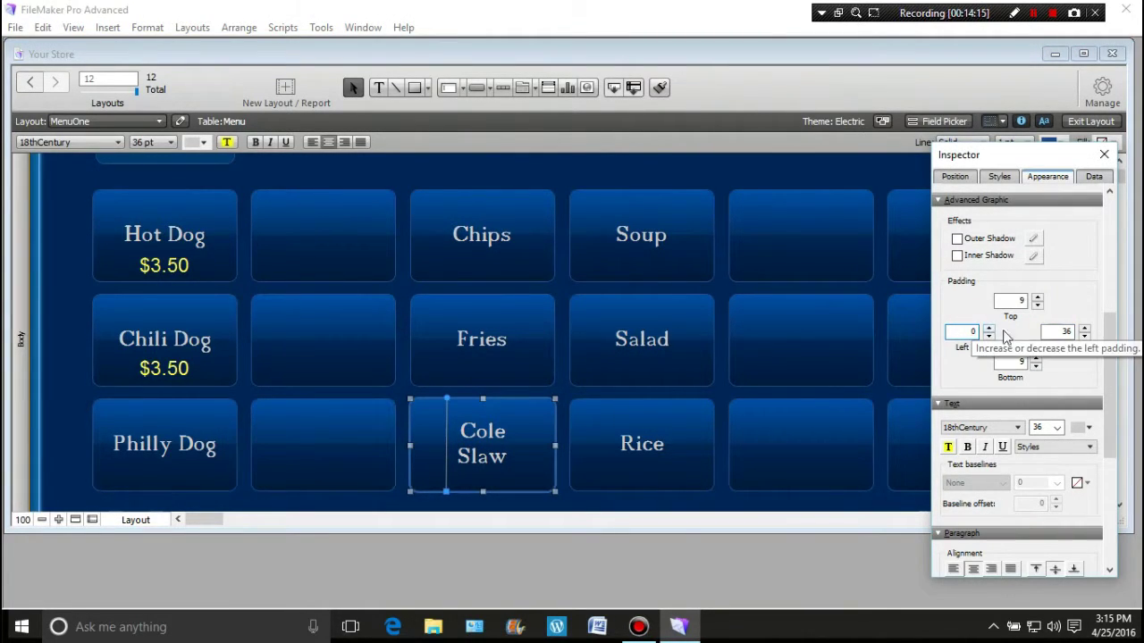
double_click(1063, 332)
type("0")
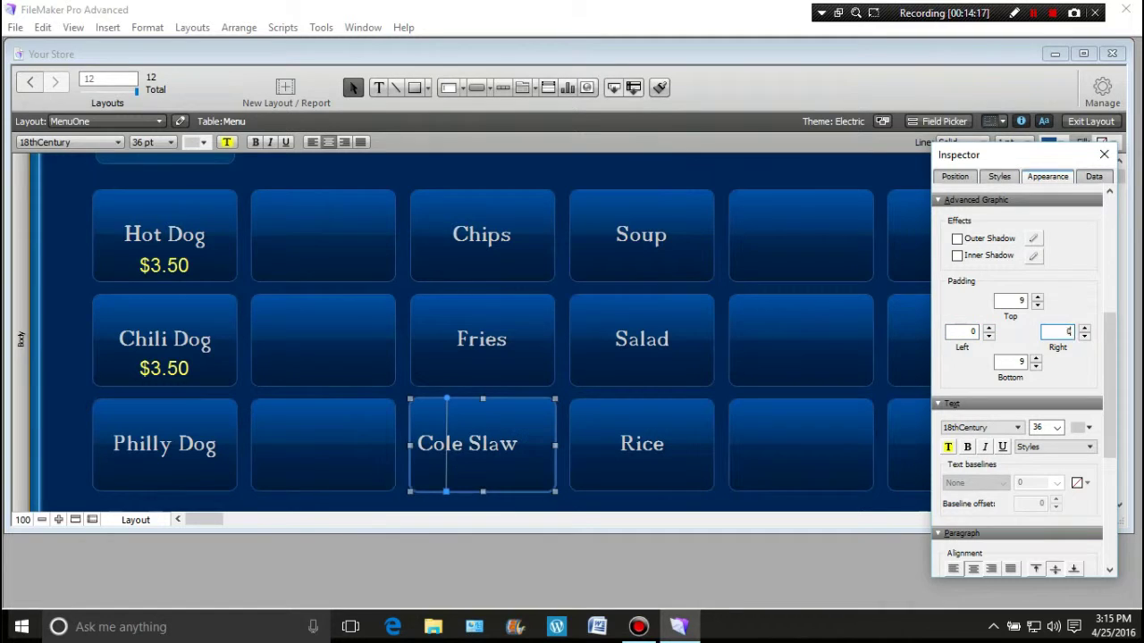
left_click(695, 468)
scroll(726, 453, "up", 1)
scroll(726, 451, "down", 1)
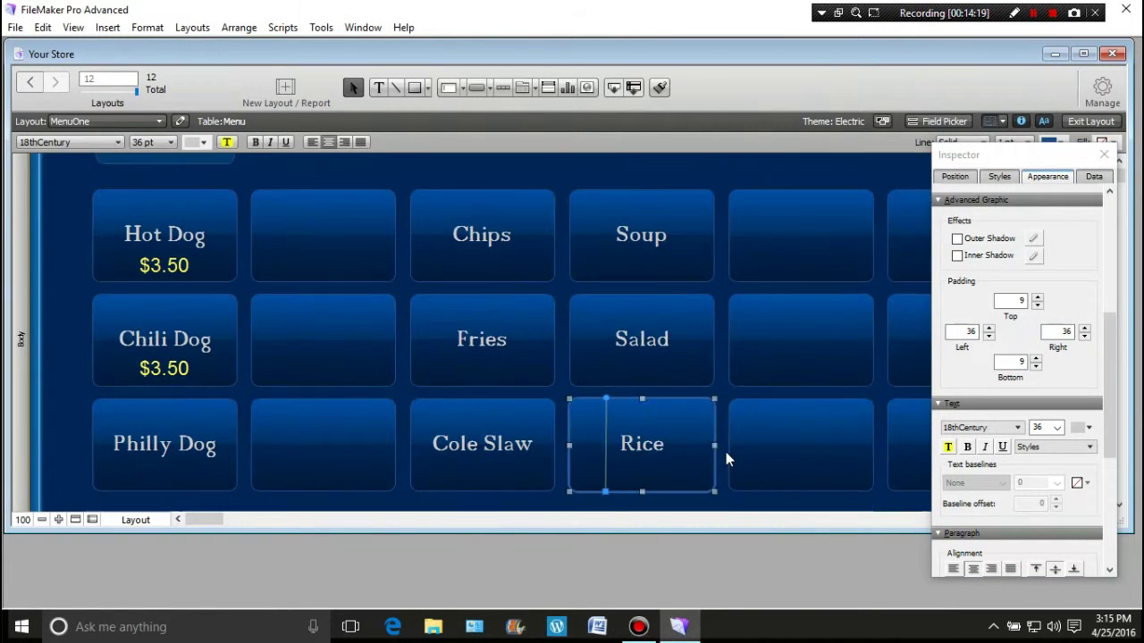
Move the Inspector clear of the drink buttons and set the Soda Pop button's left and right padding to 0.
left_click_drag(1063, 157, 521, 178)
left_click(1001, 246)
double_click(421, 356)
type("0")
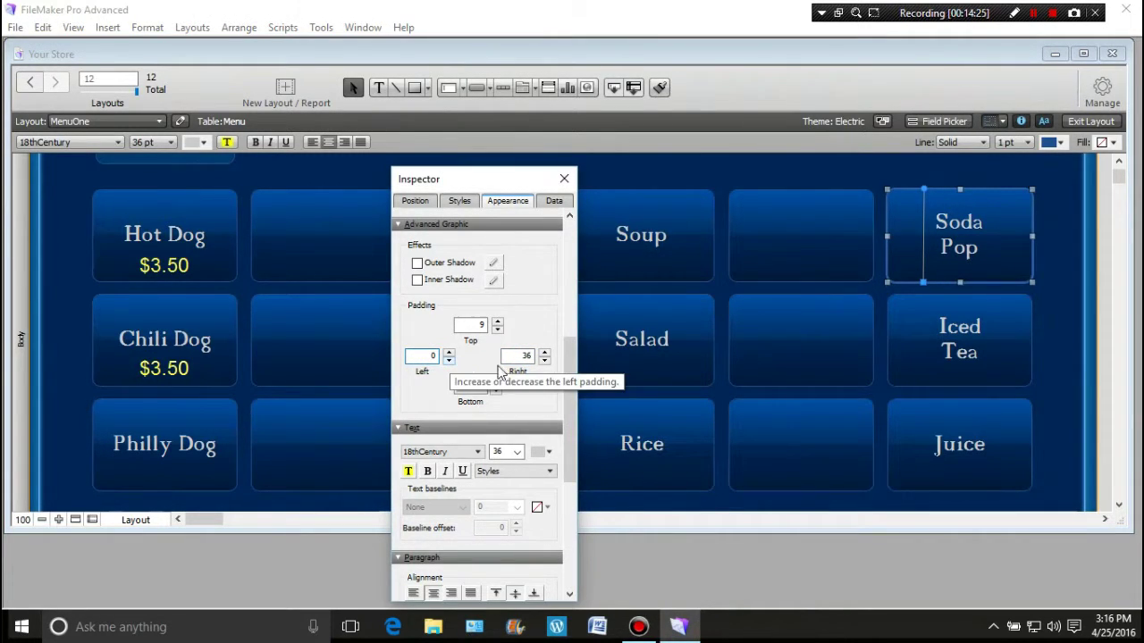
double_click(518, 356)
type("0")
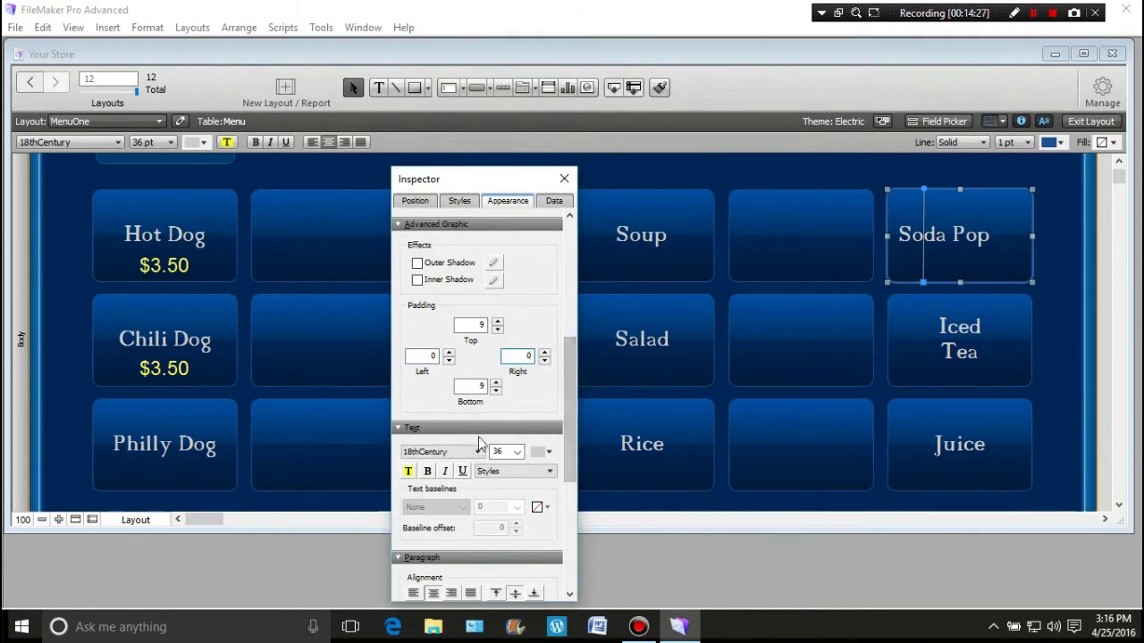
Give the Iced Tea button 0 padding on its left and right sides.
left_click(947, 355)
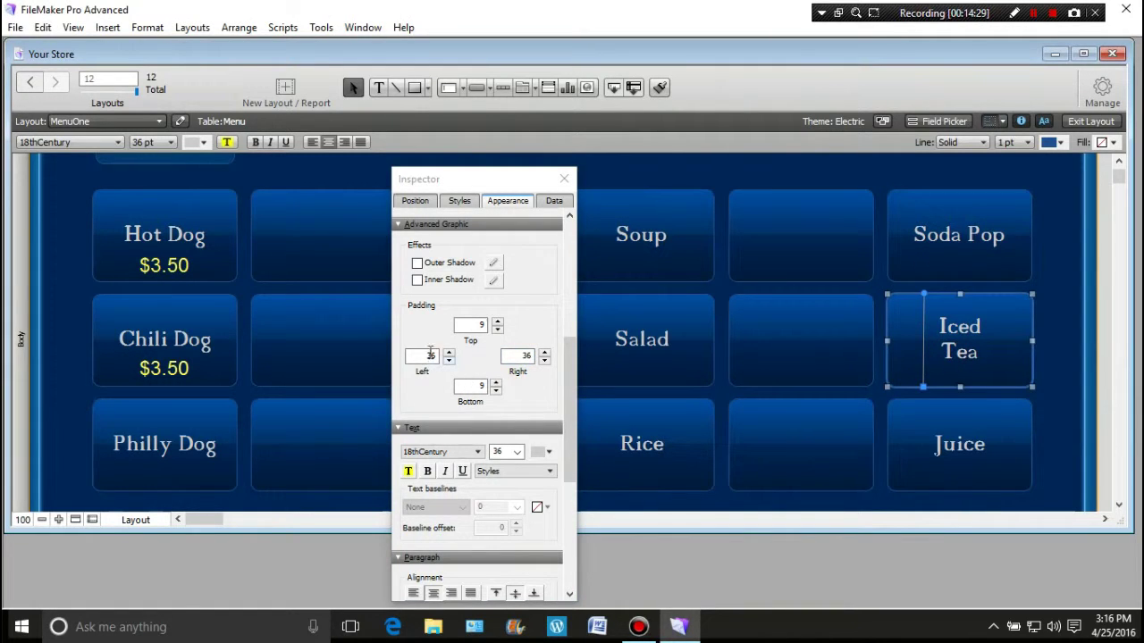
double_click(421, 355)
type("0")
double_click(516, 355)
type("0")
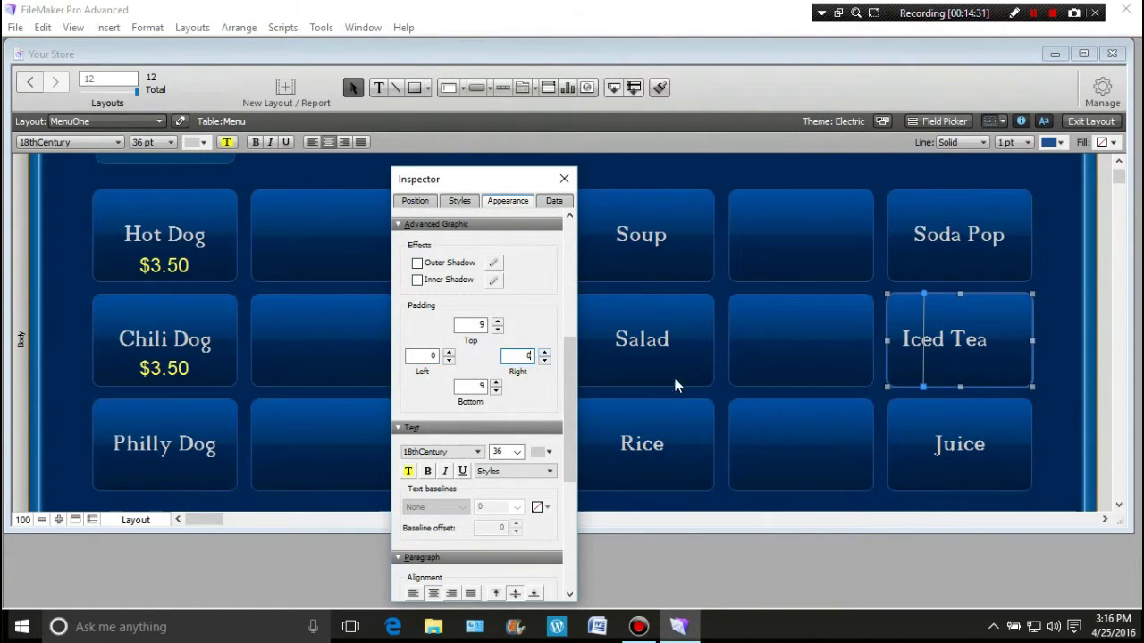
left_click(929, 361)
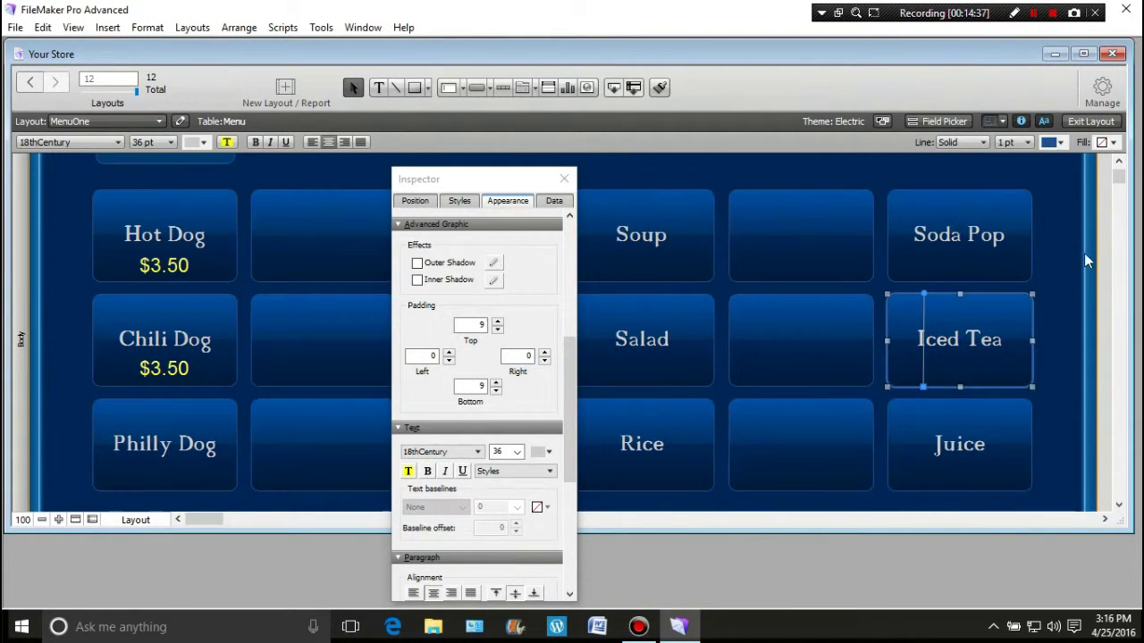
Close the Inspector and change the price label on the Chili Dog button to $4.50.
left_click(1058, 257)
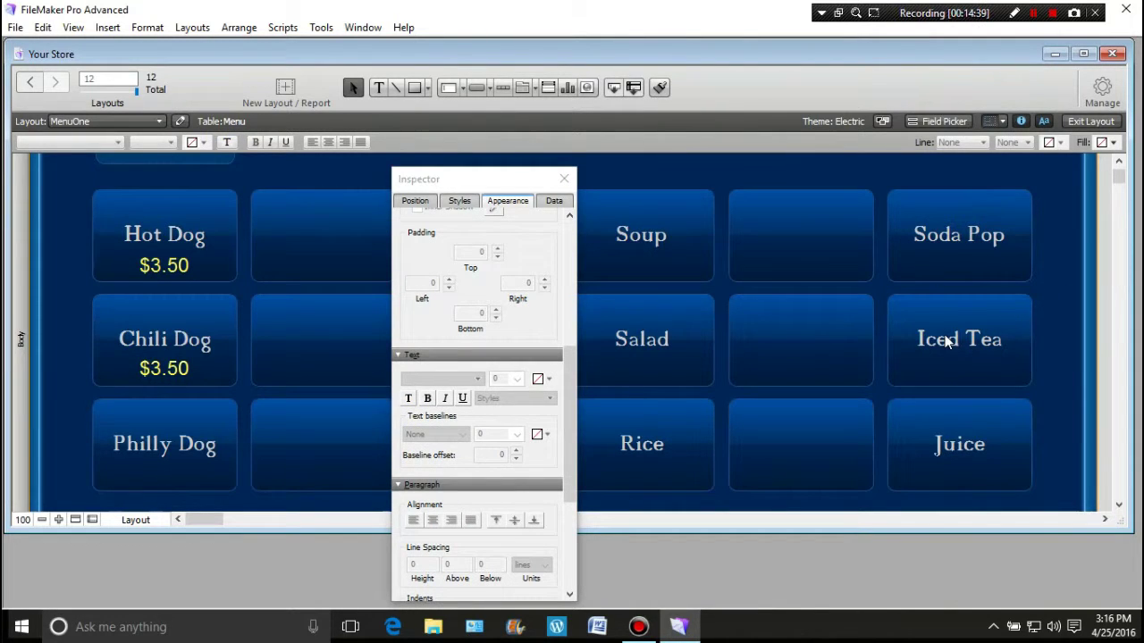
left_click(564, 179)
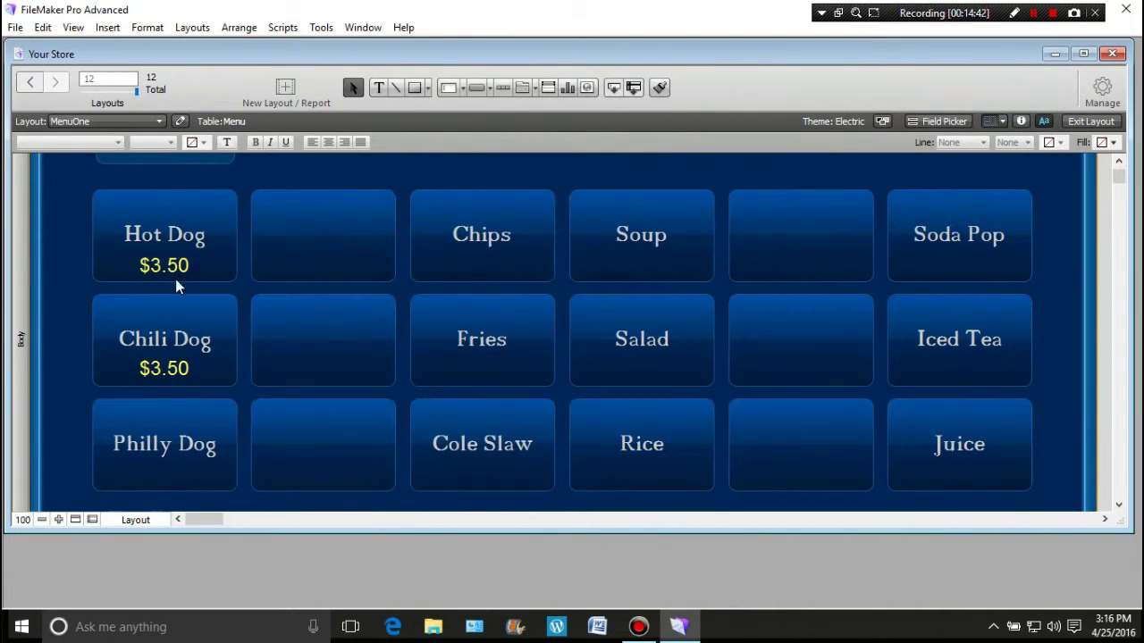
left_click(172, 374)
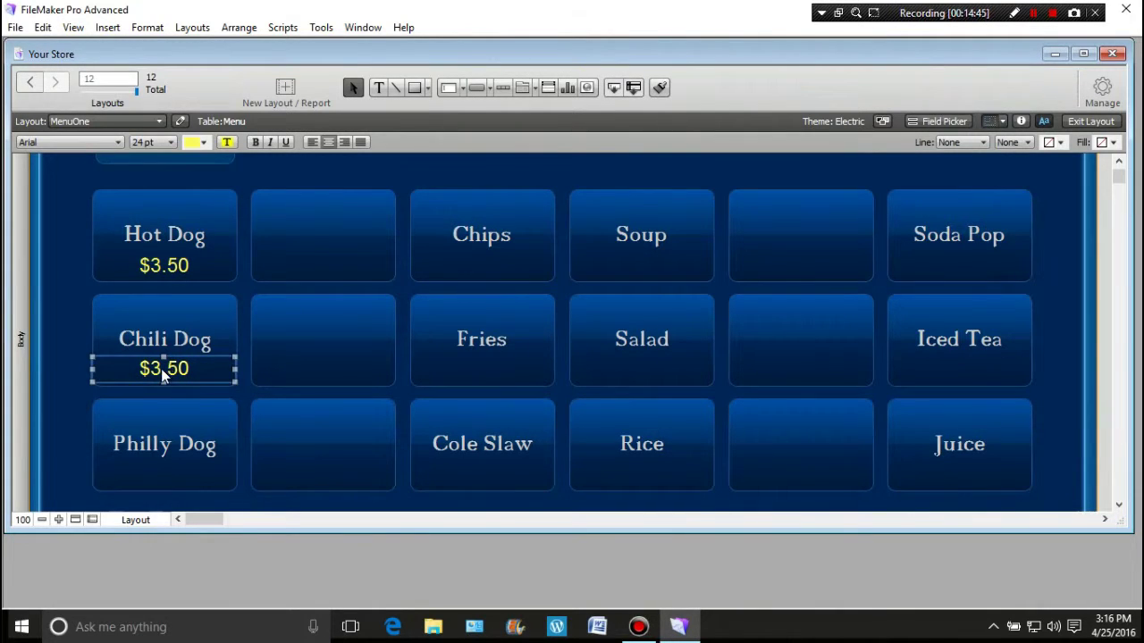
double_click(157, 375)
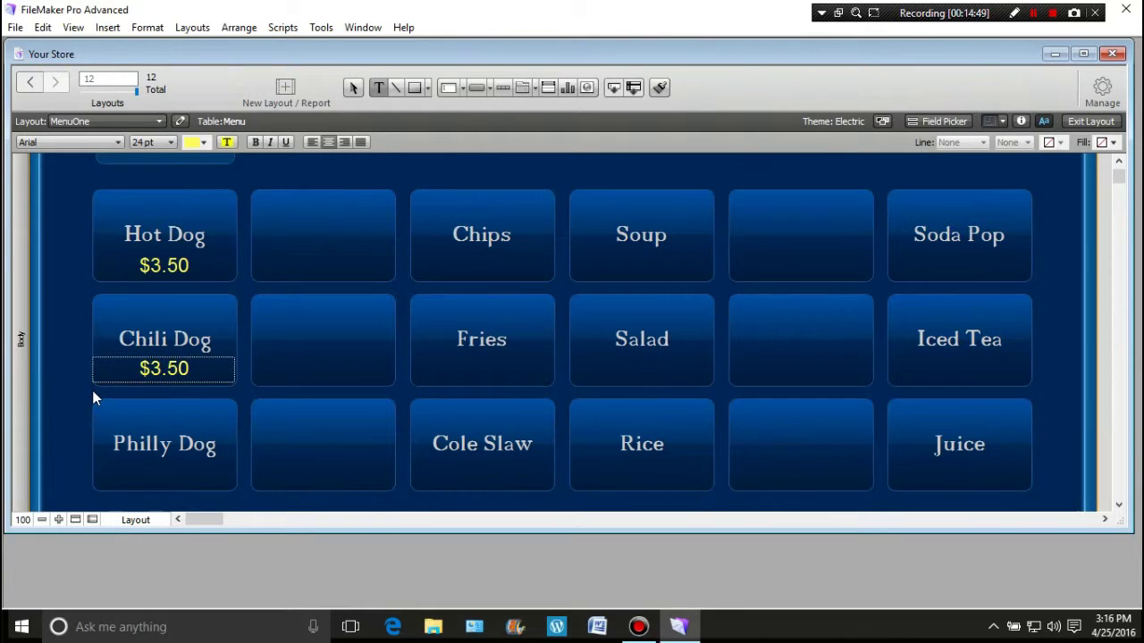
key("BackSpace")
type("4")
key("Escape")
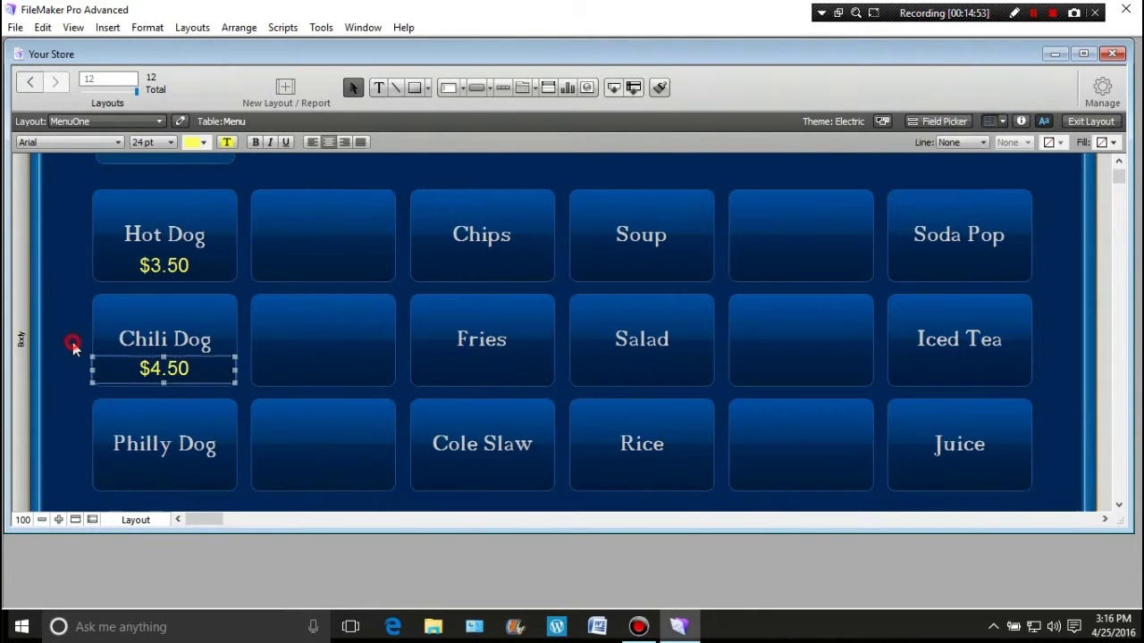
Copy the Chili Dog price label onto the Philly Dog button and change the copy to $6.50.
left_click_drag(148, 373, 143, 478)
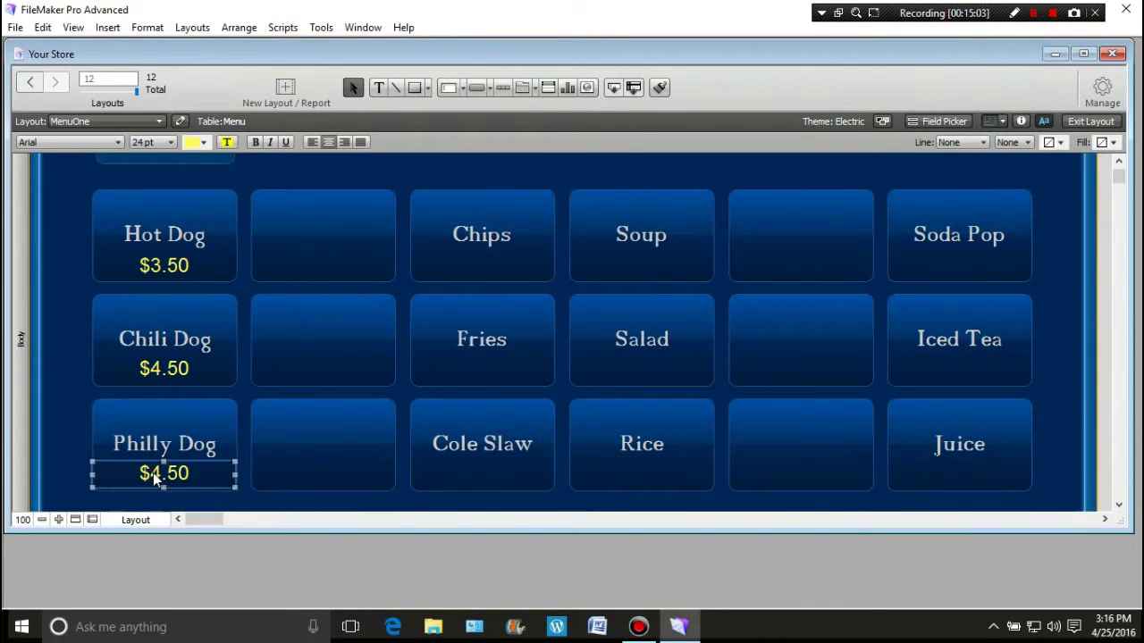
double_click(145, 478)
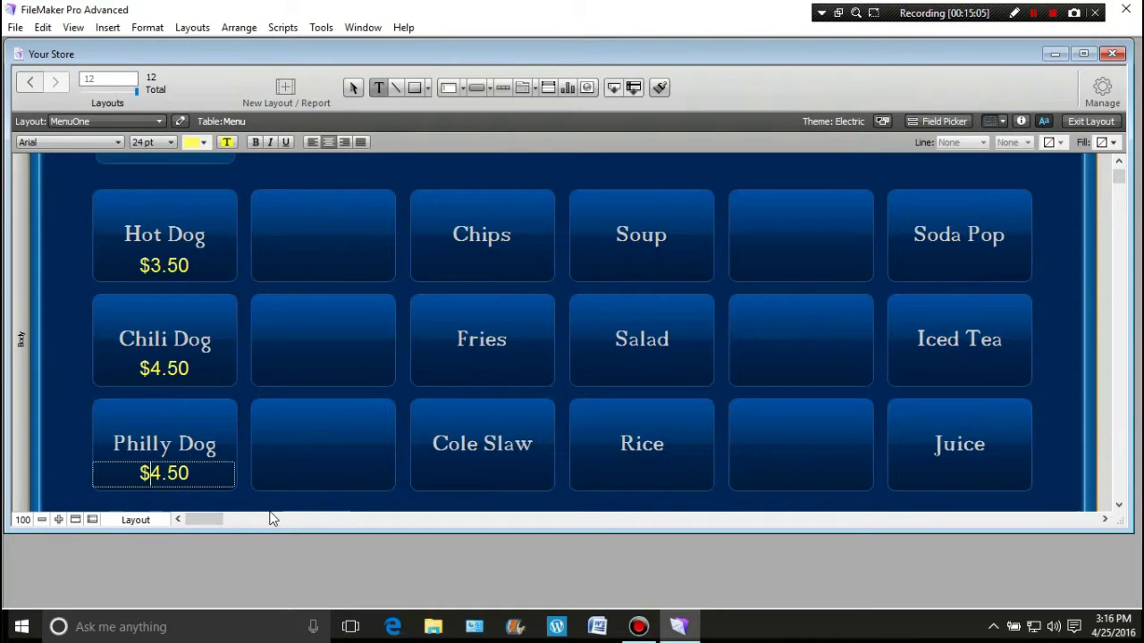
key("Delete")
type("6")
left_click(67, 400)
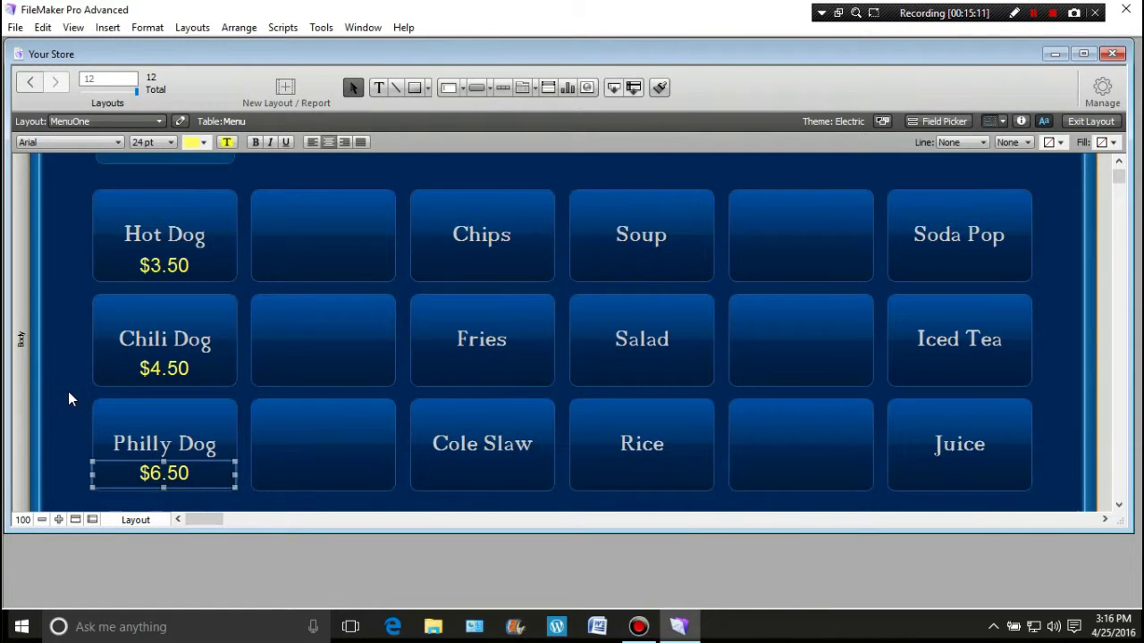
left_click(69, 393)
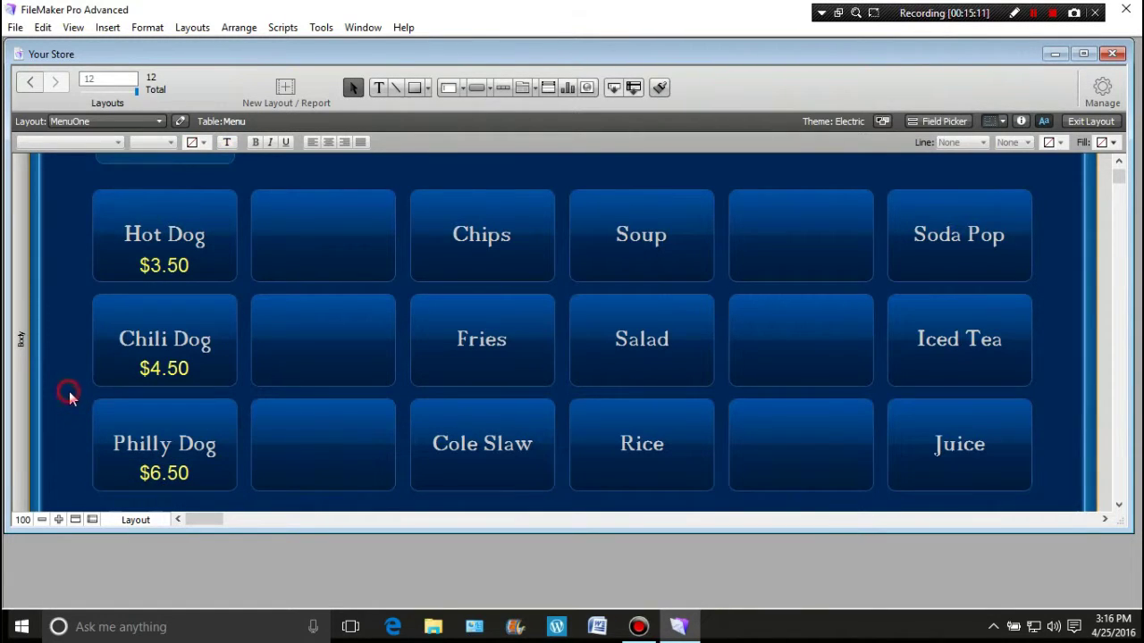
left_click(176, 270)
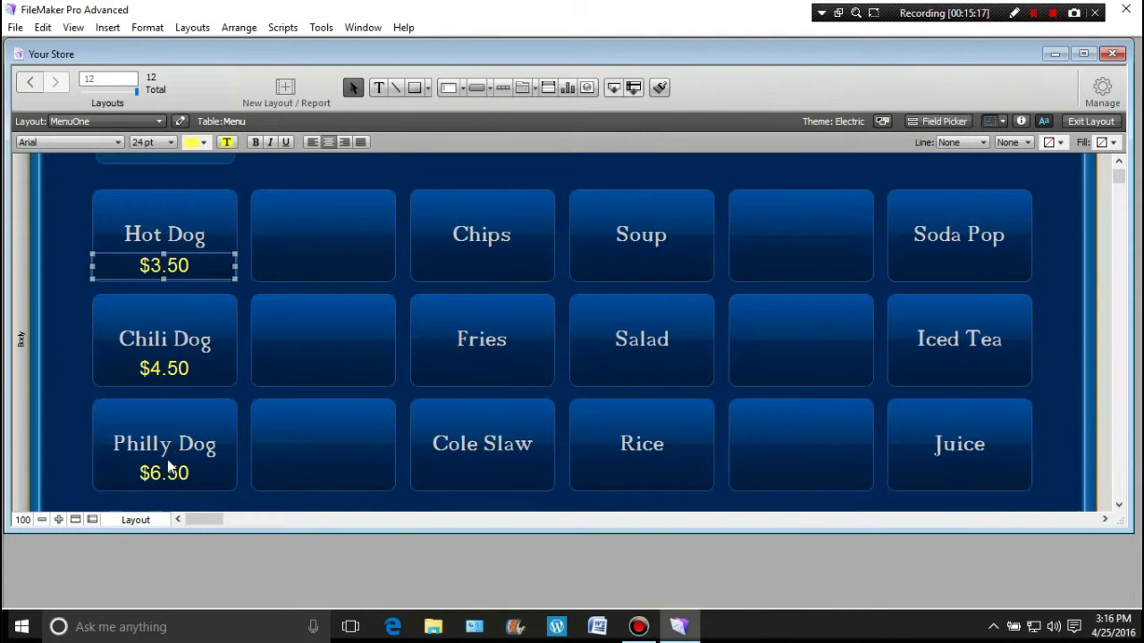
left_click(69, 332)
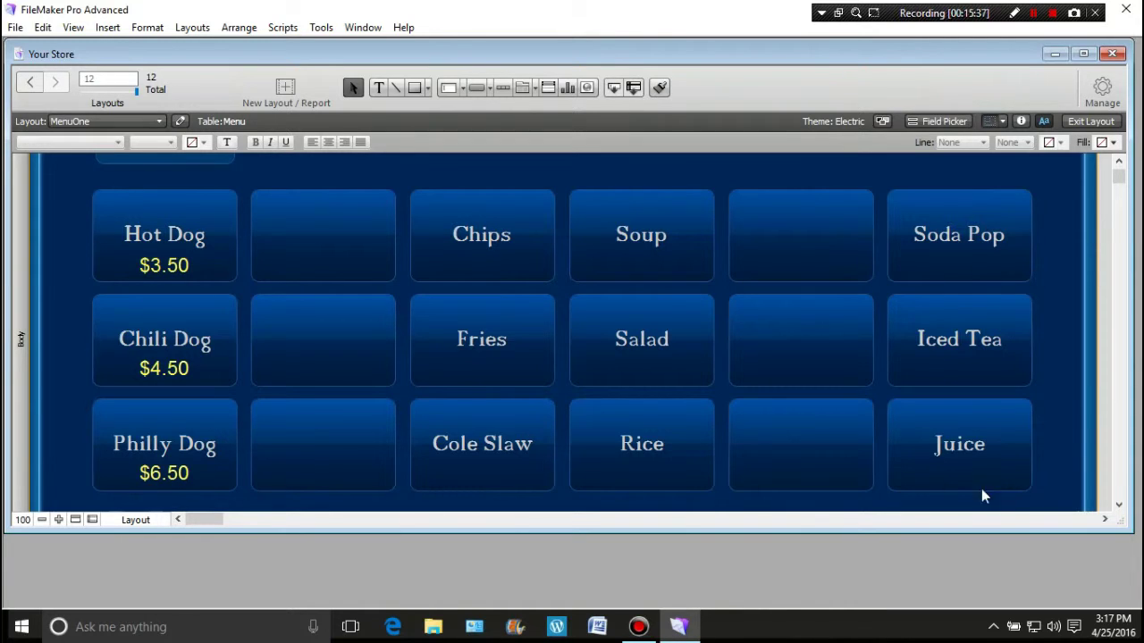
left_click(174, 271)
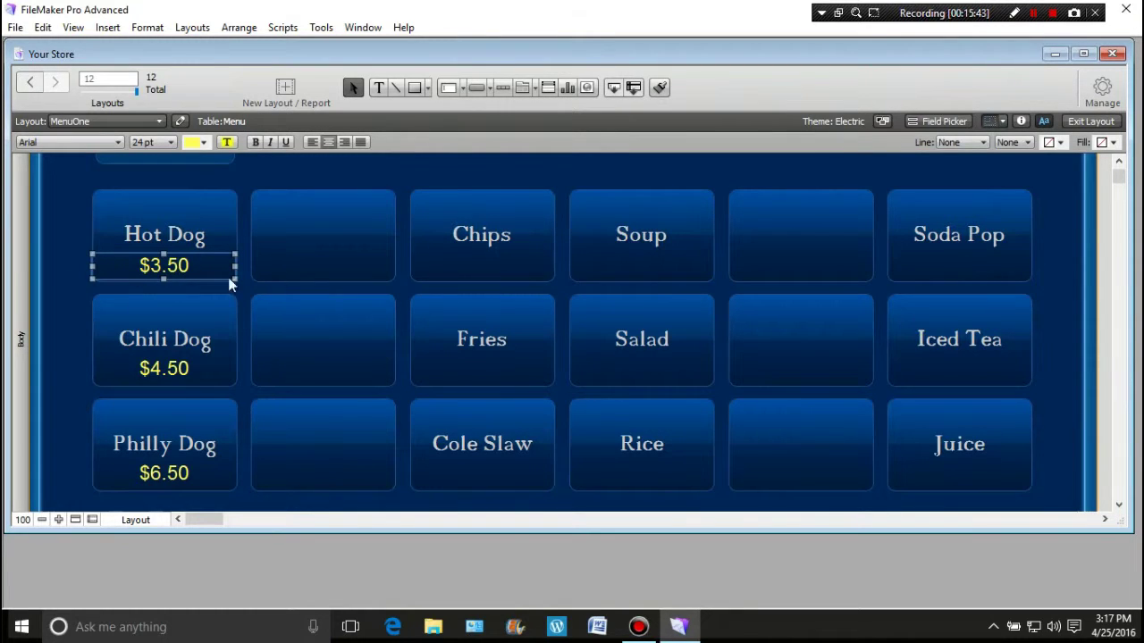
left_click(68, 243)
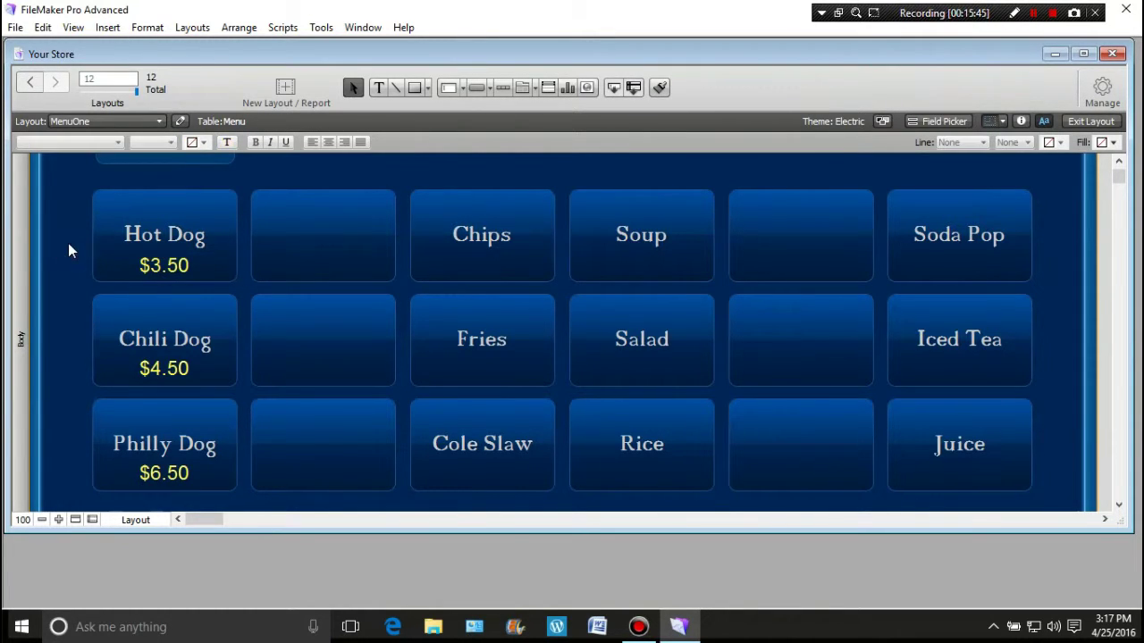
left_click(173, 270)
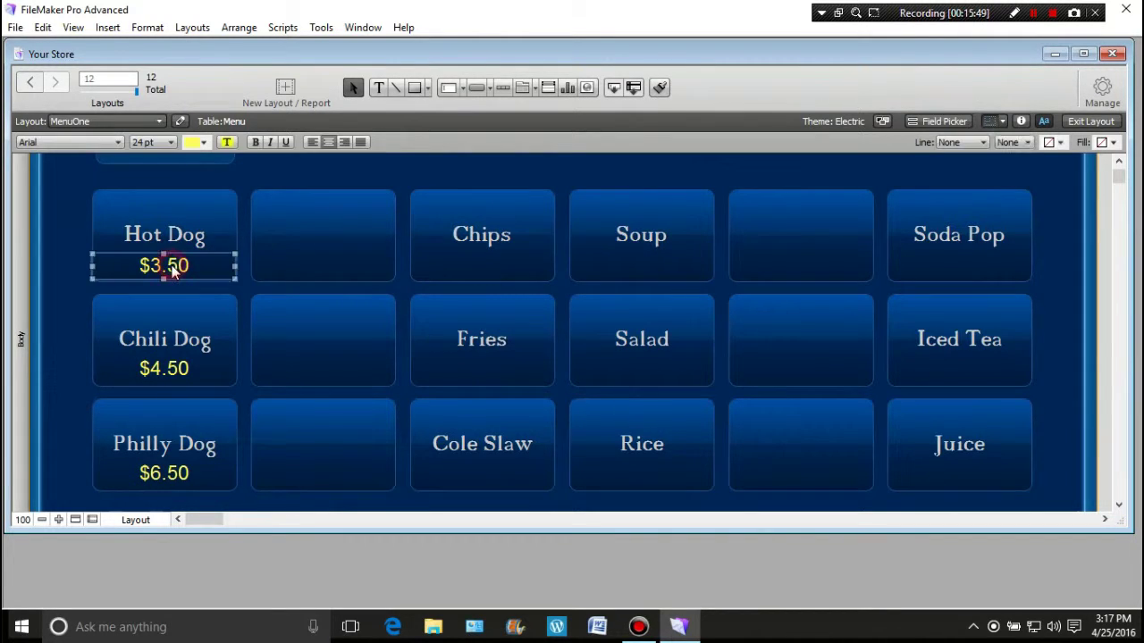
left_click(75, 232)
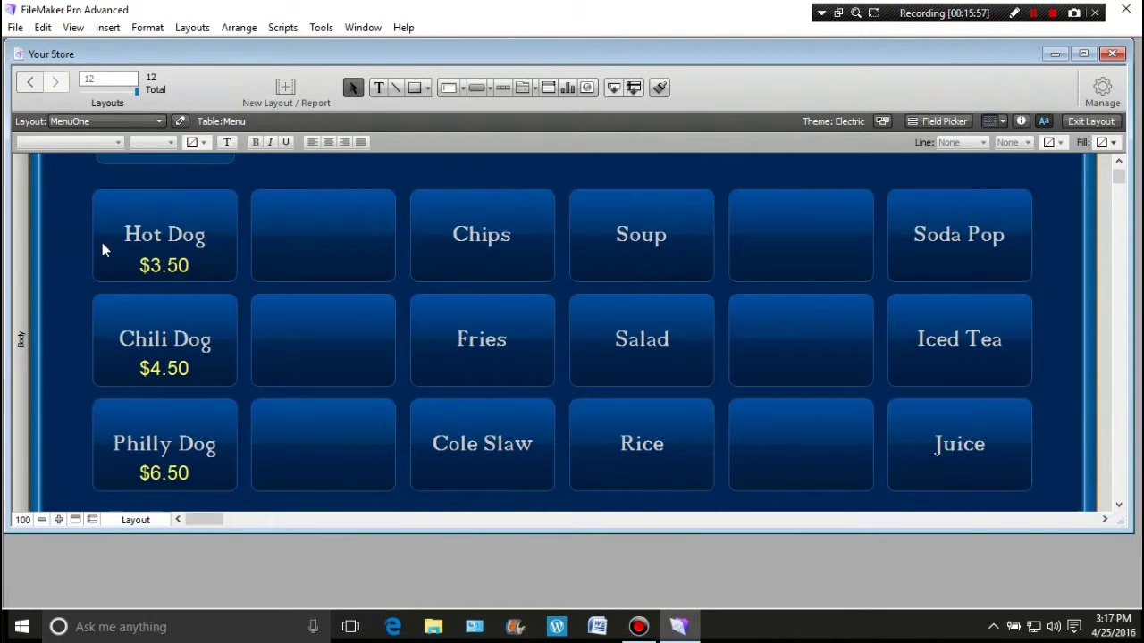
left_click(162, 267)
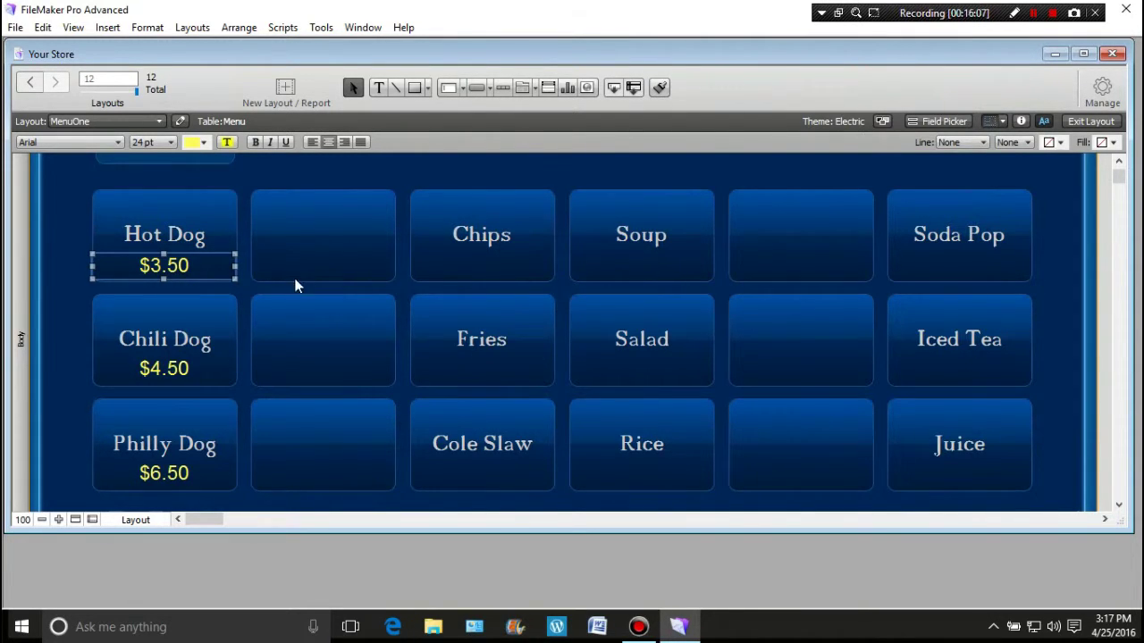
Duplicate the Launch Page button directly above itself in the header and label the copy Invoice.
scroll(256, 260, "up", 3)
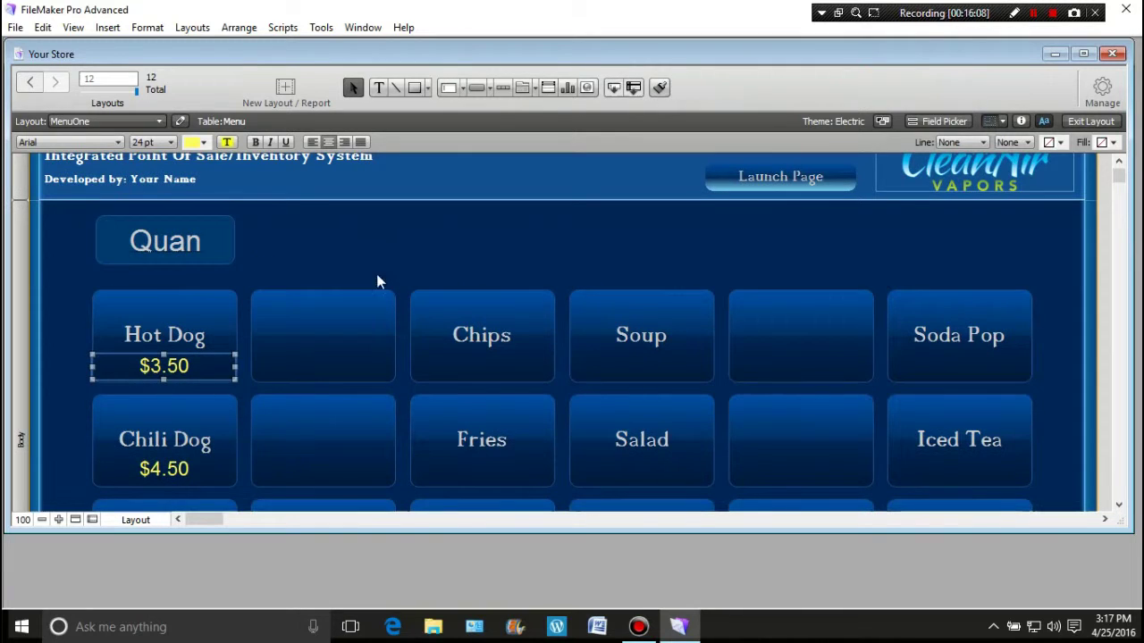
left_click(405, 266)
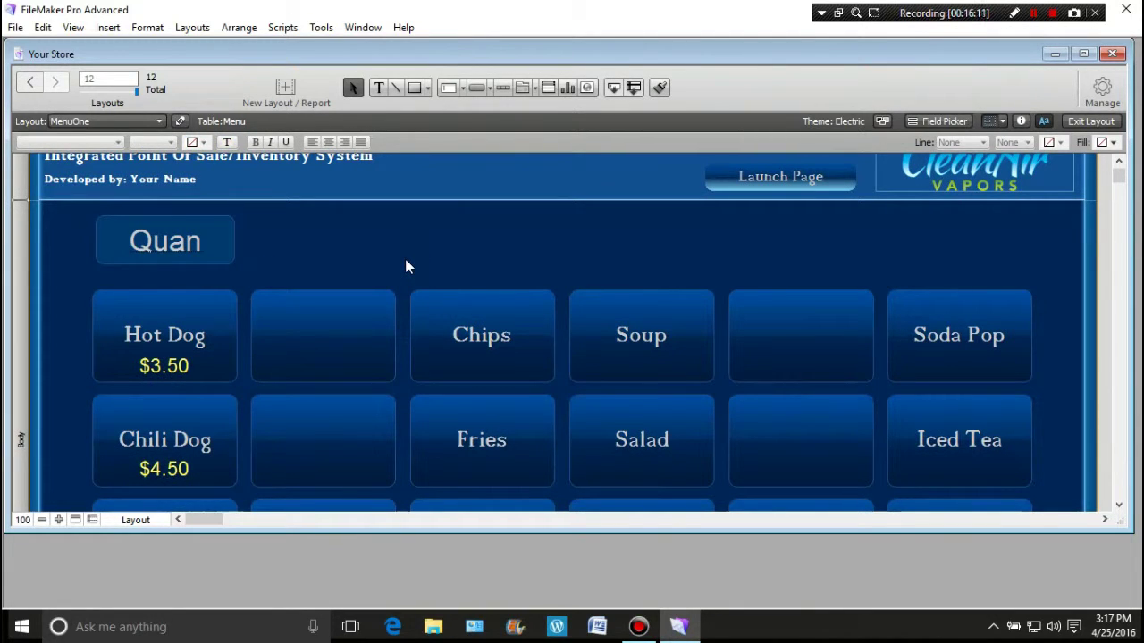
scroll(406, 267, "up", 2)
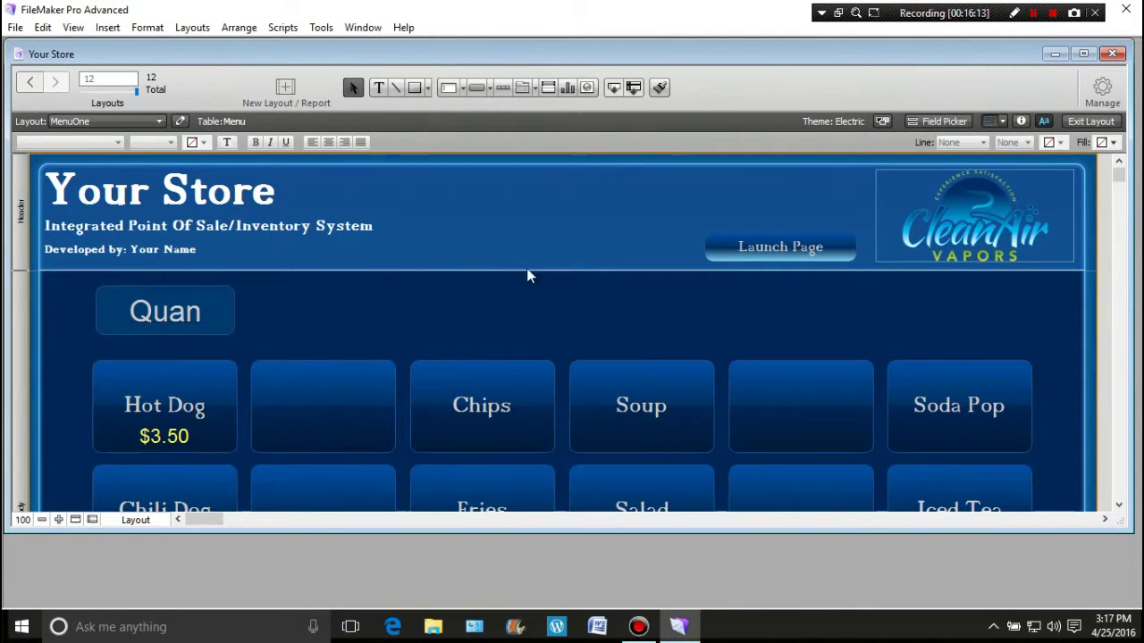
left_click(753, 250)
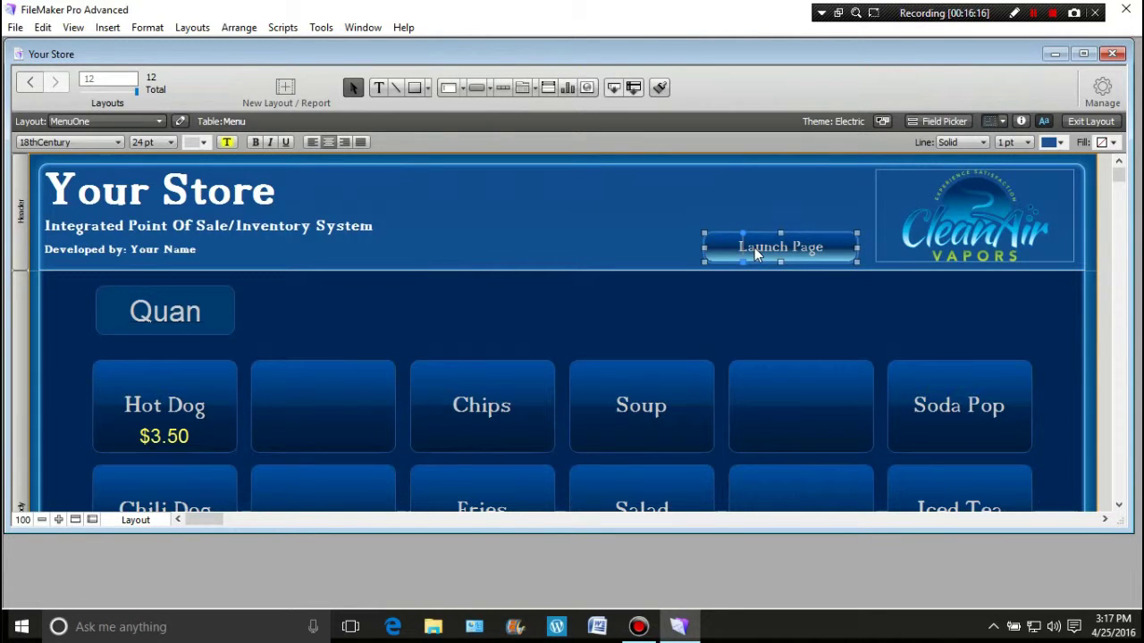
left_click_drag(755, 254, 755, 211)
double_click(755, 211)
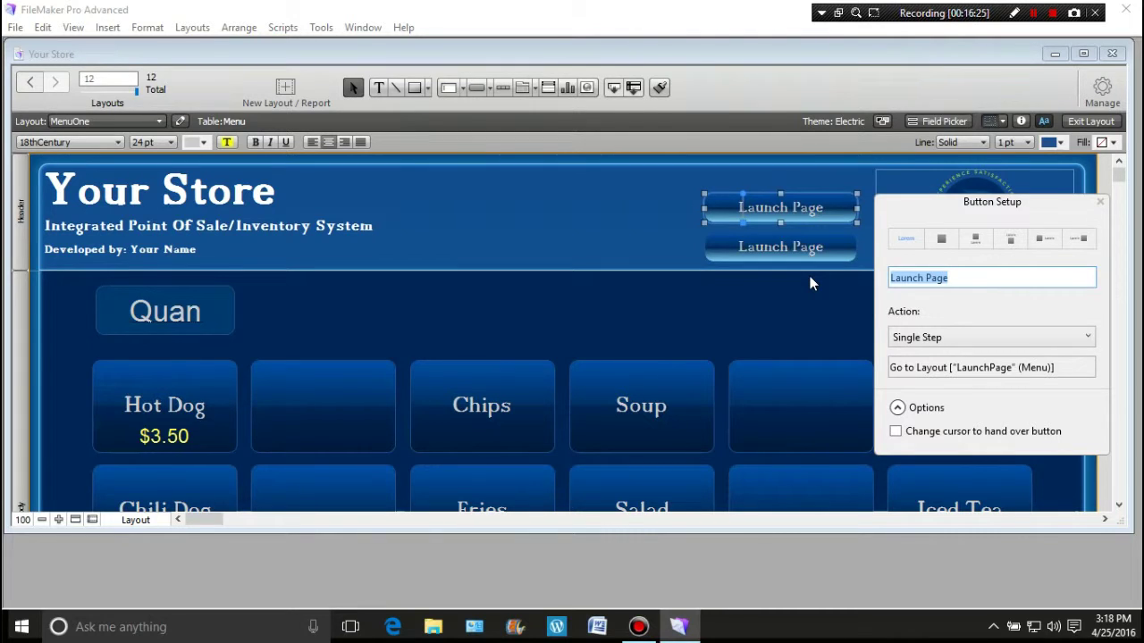
key("BackSpace")
type("Invoice")
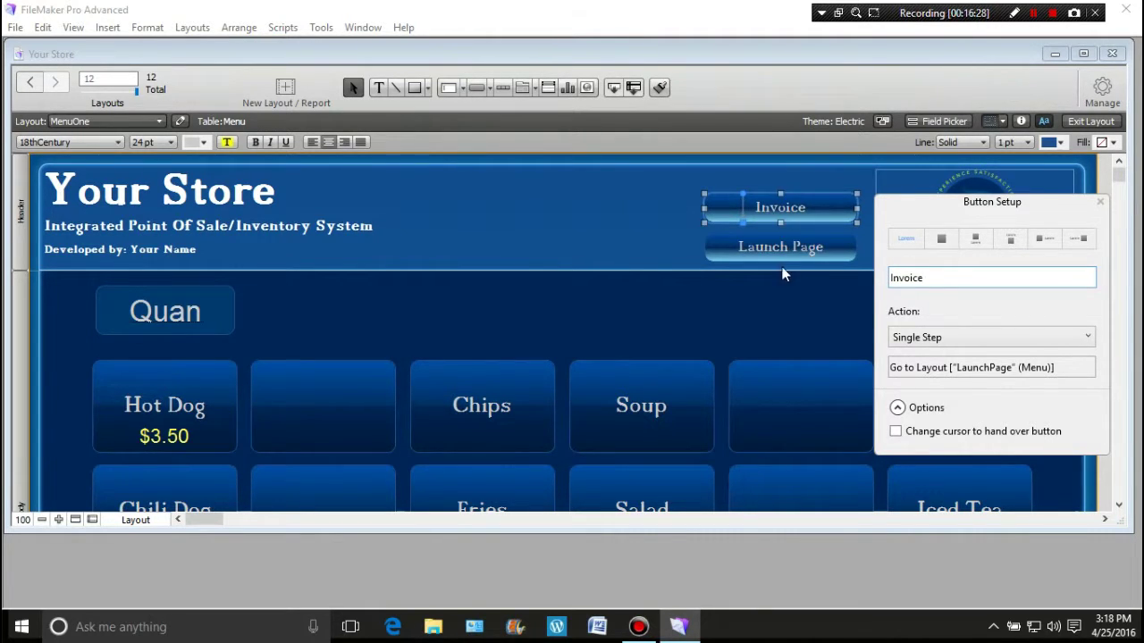
left_click(782, 300)
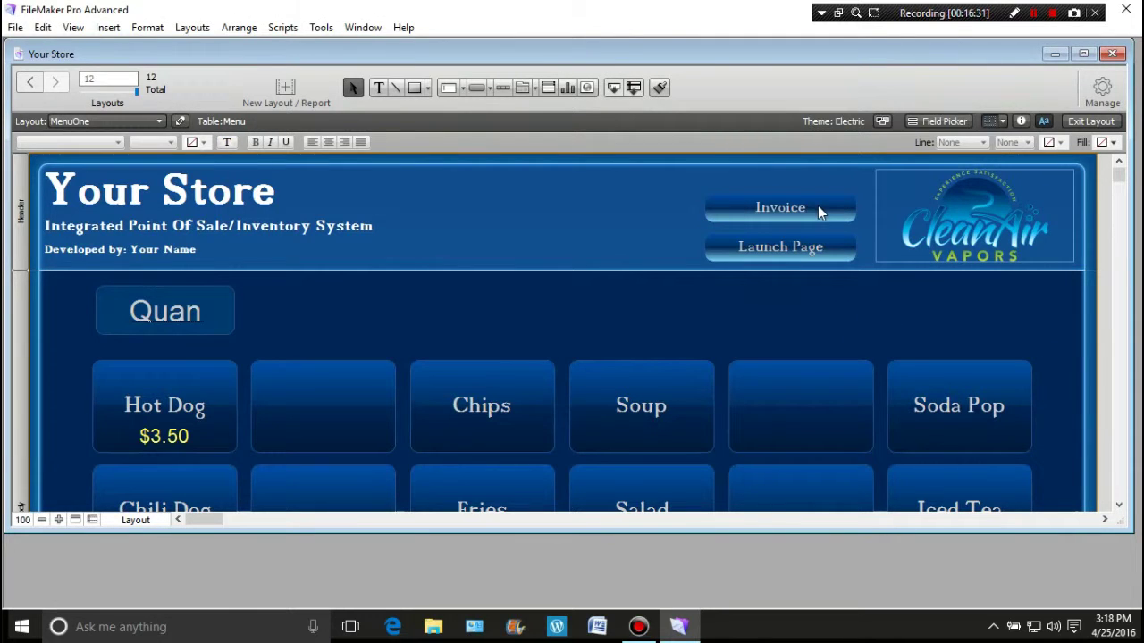
Set the Invoice button's action to Do Nothing.
double_click(818, 209)
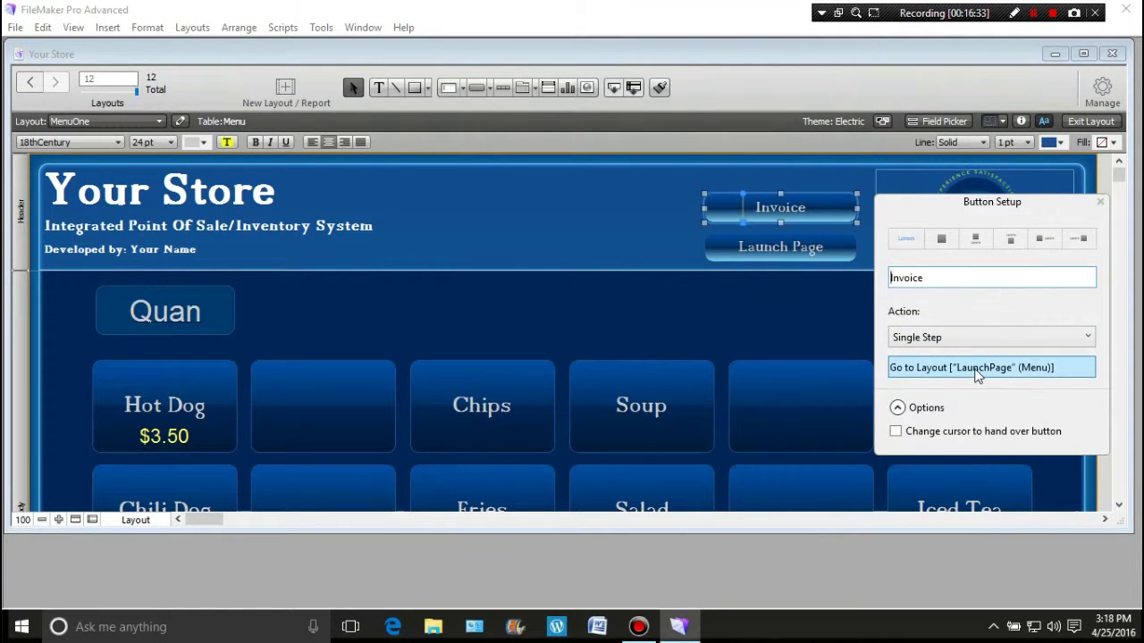
left_click(957, 337)
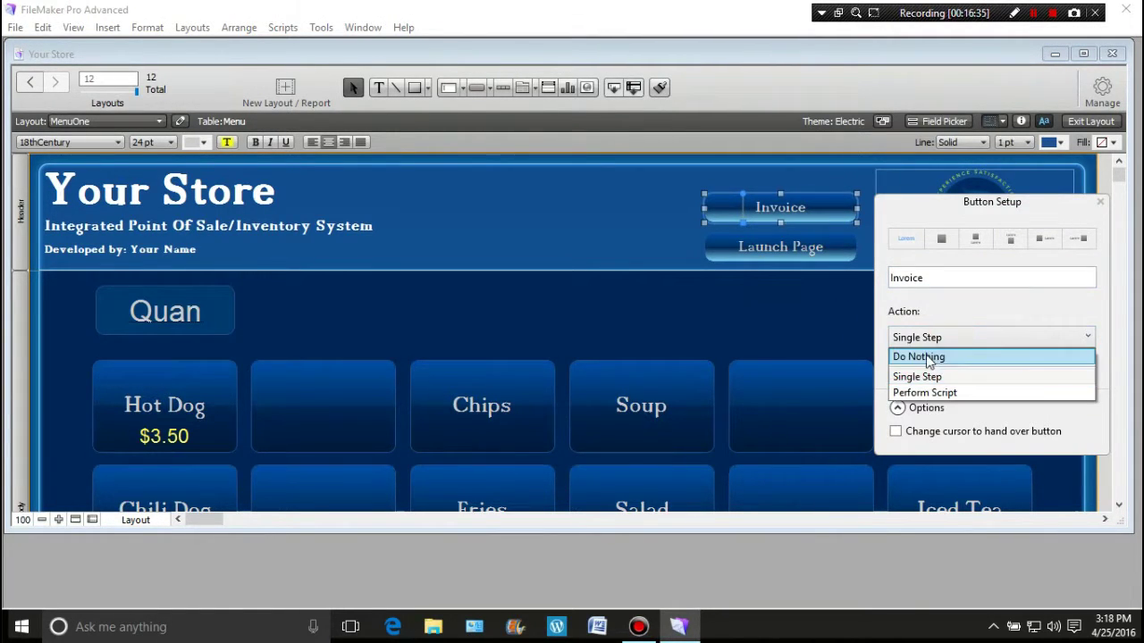
left_click(928, 357)
left_click(748, 326)
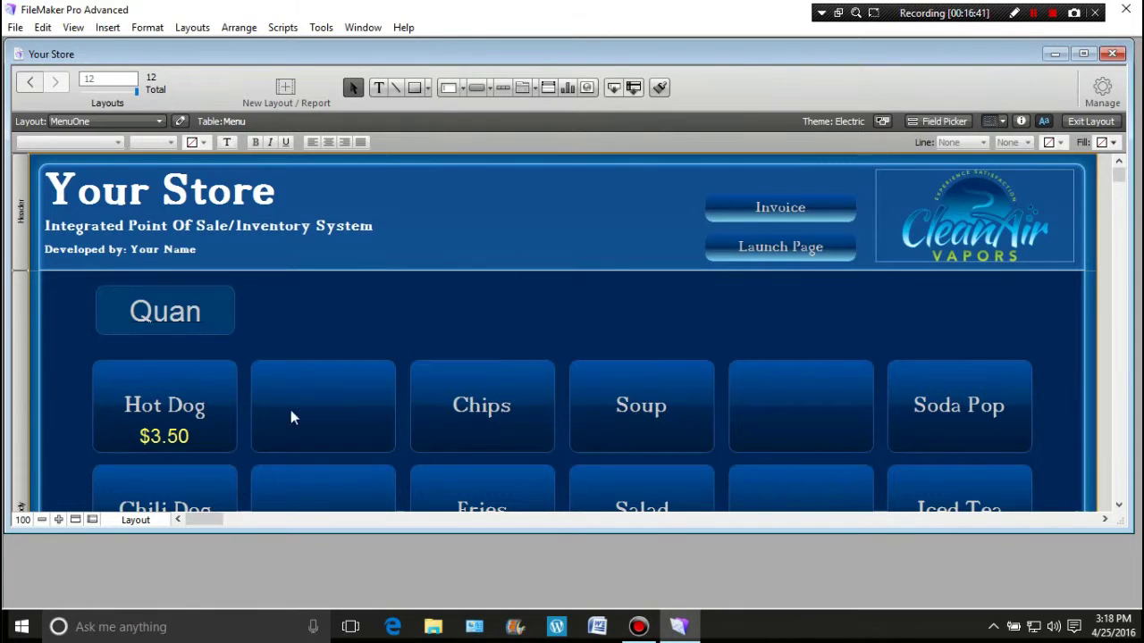
Make the final gradient colour of the Hot Dog button's Pressed state light blue and close the Inspector.
left_click(178, 407)
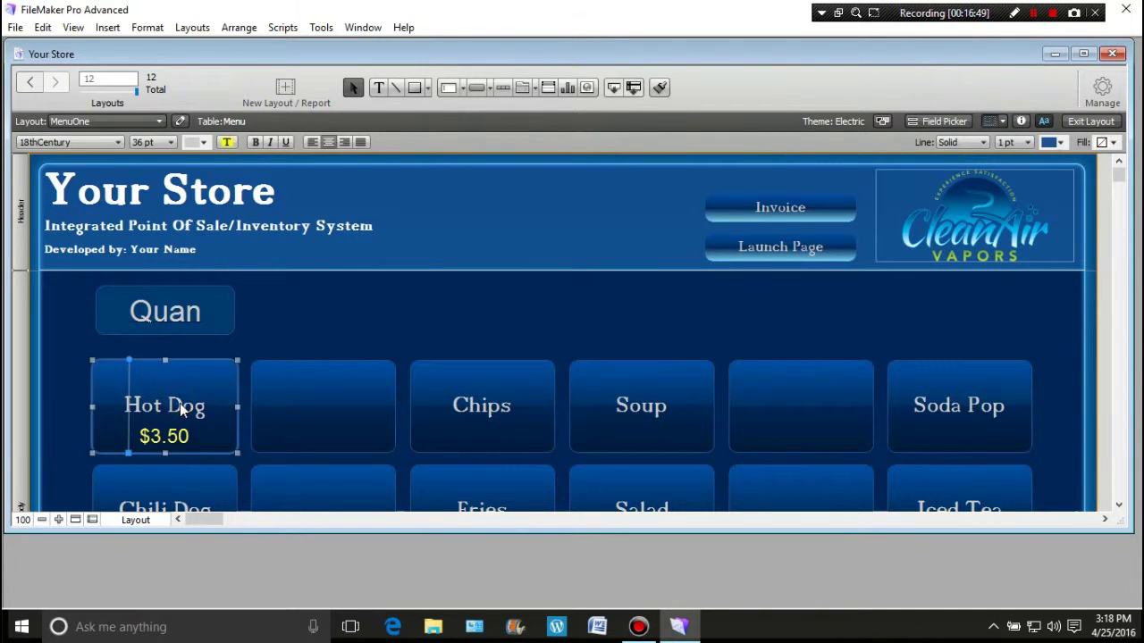
left_click(1021, 121)
left_click_drag(487, 187, 940, 165)
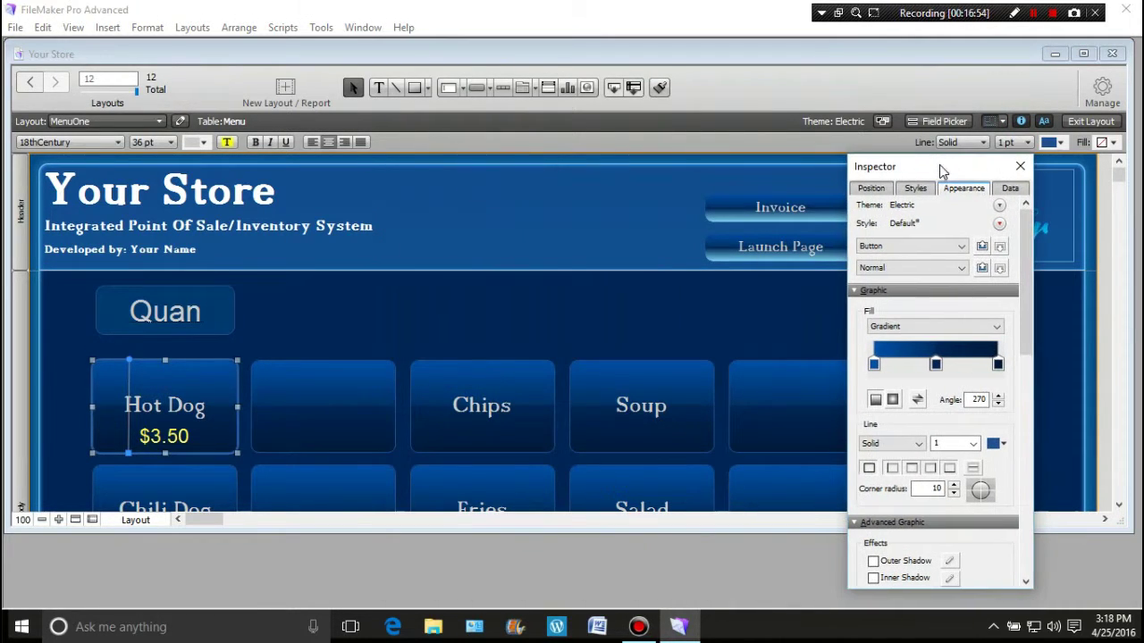
left_click(961, 246)
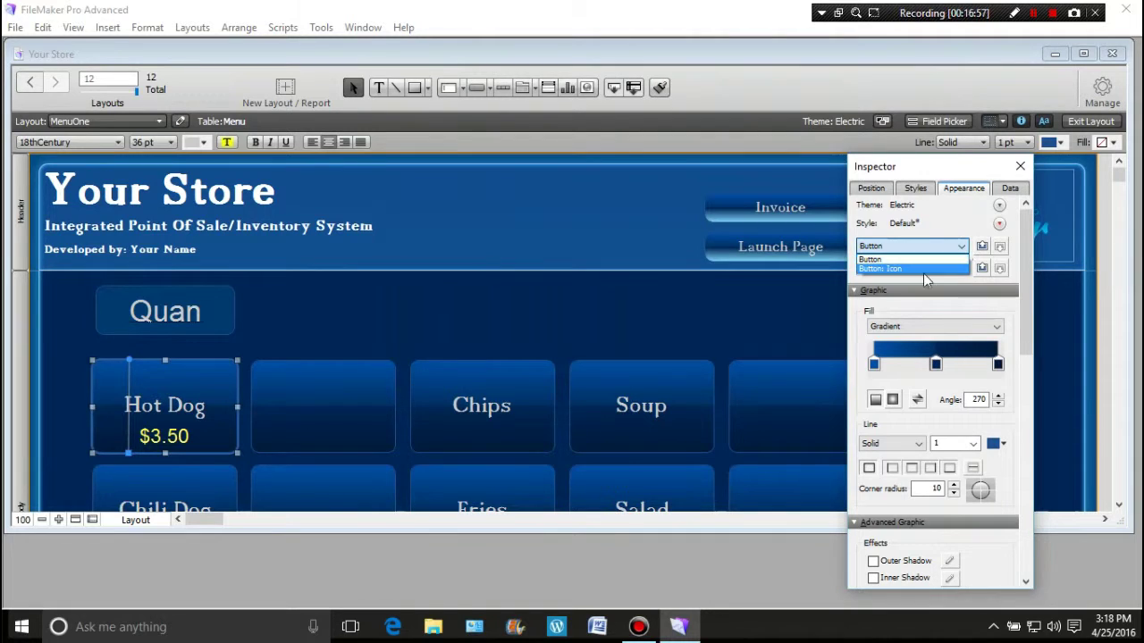
left_click(773, 308)
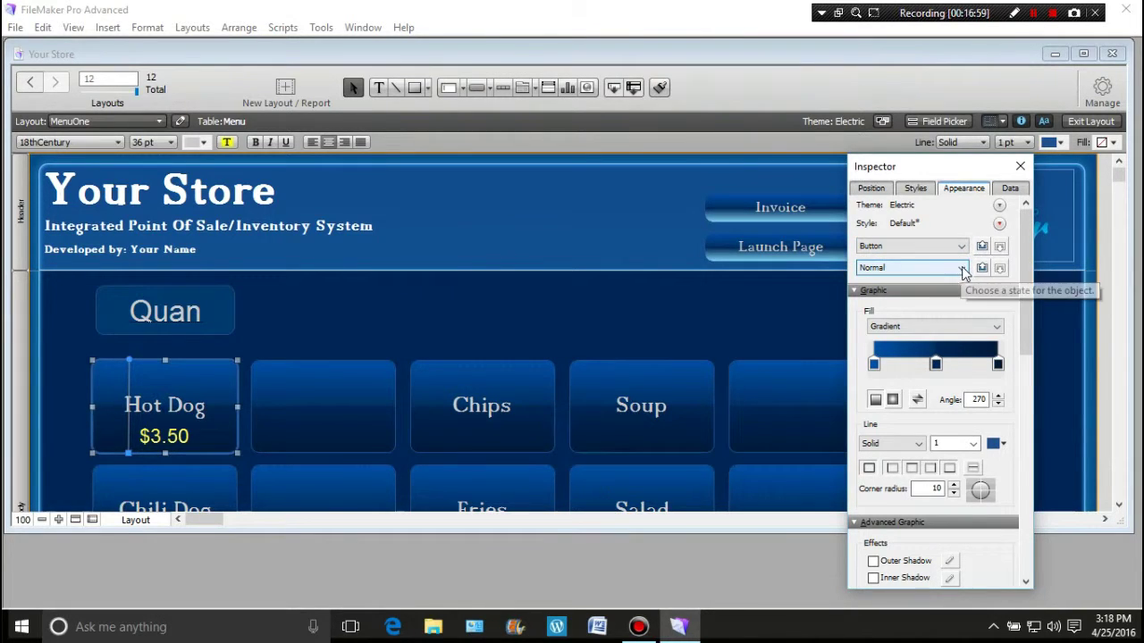
left_click(961, 268)
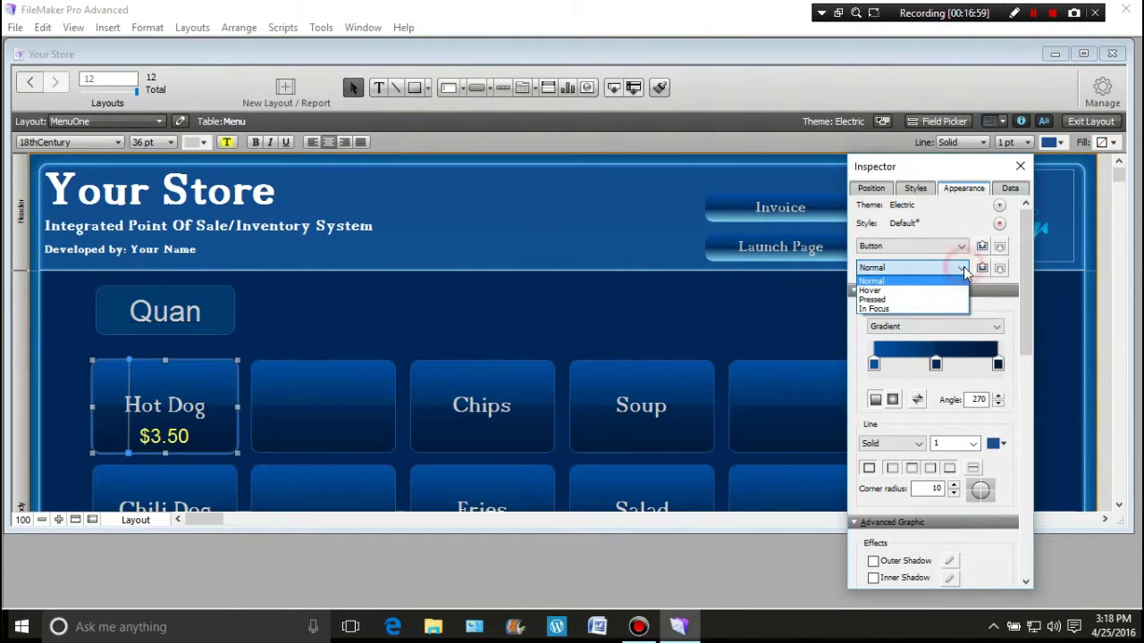
left_click(888, 300)
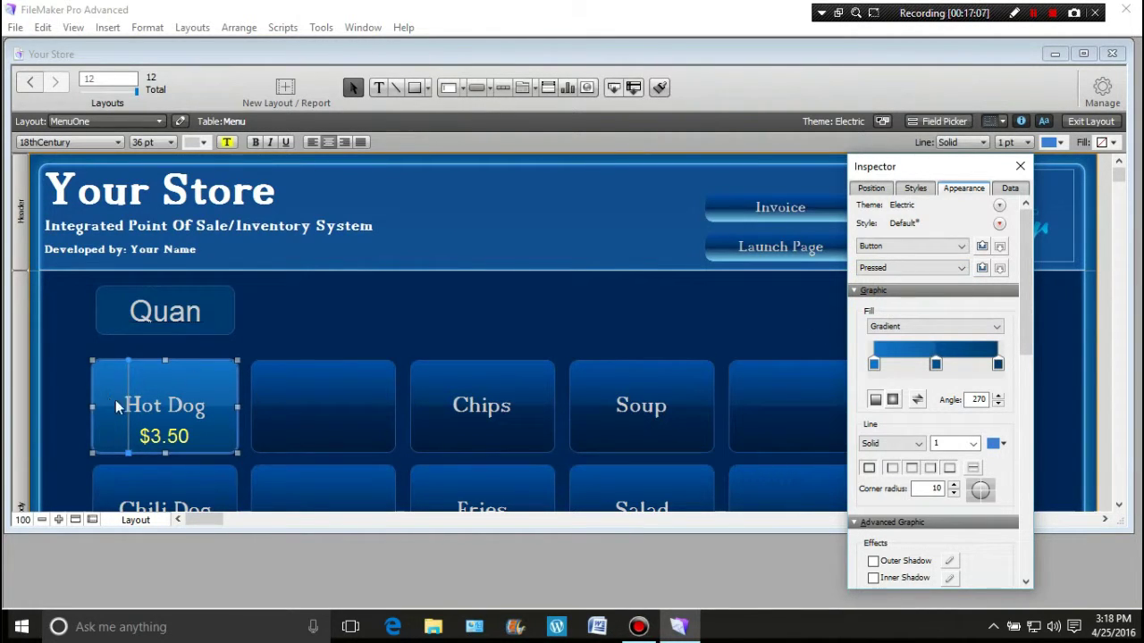
left_click(998, 364)
left_click(939, 248)
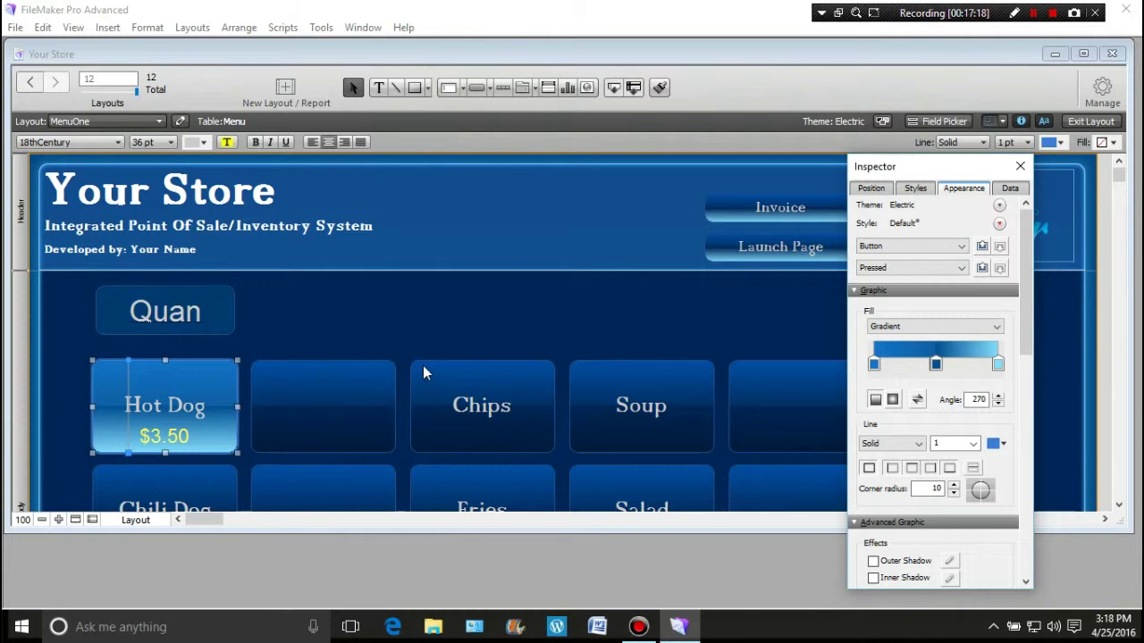
left_click(419, 311)
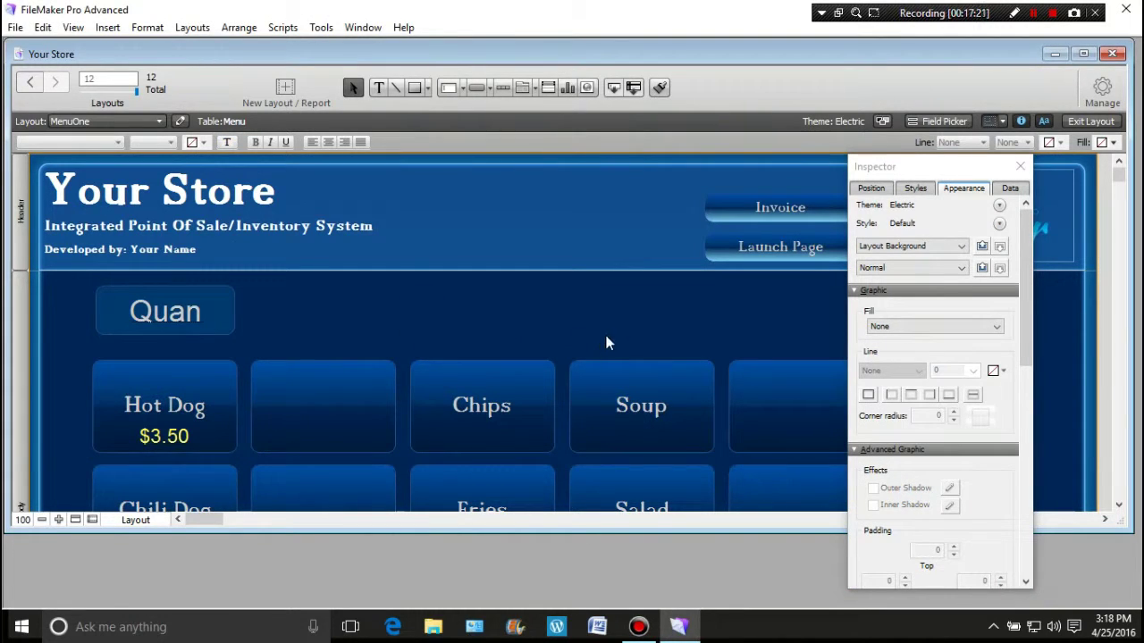
left_click(1020, 166)
scroll(589, 361, "down", 3)
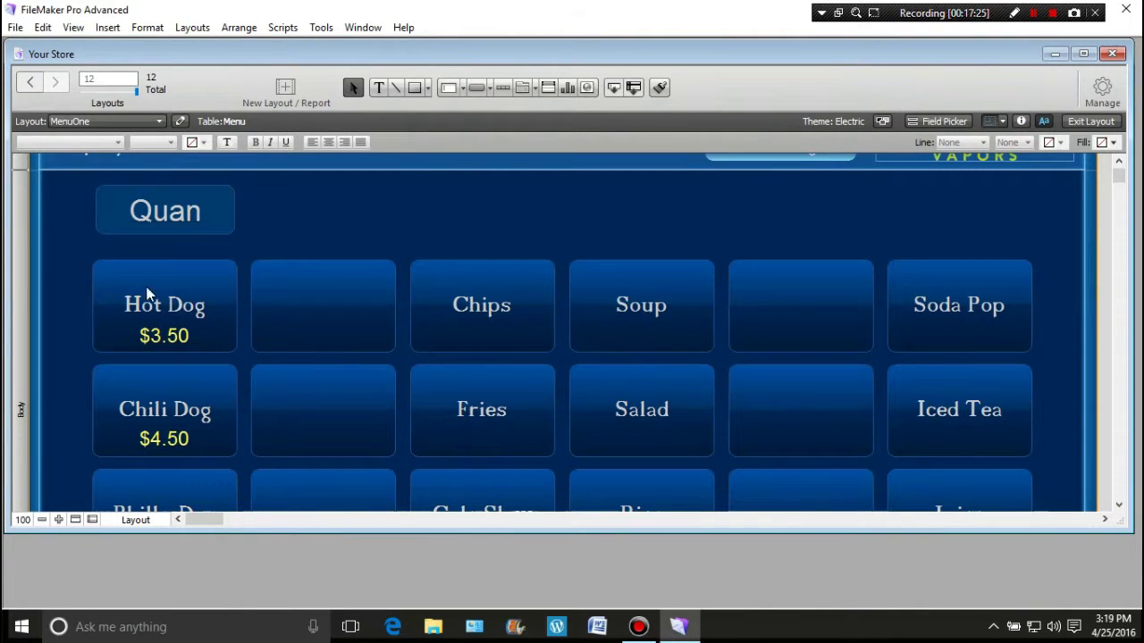
Preview the Pressed state of the menu grid buttons to compare the Hot Dog highlight with the others.
left_click_drag(59, 285, 987, 484)
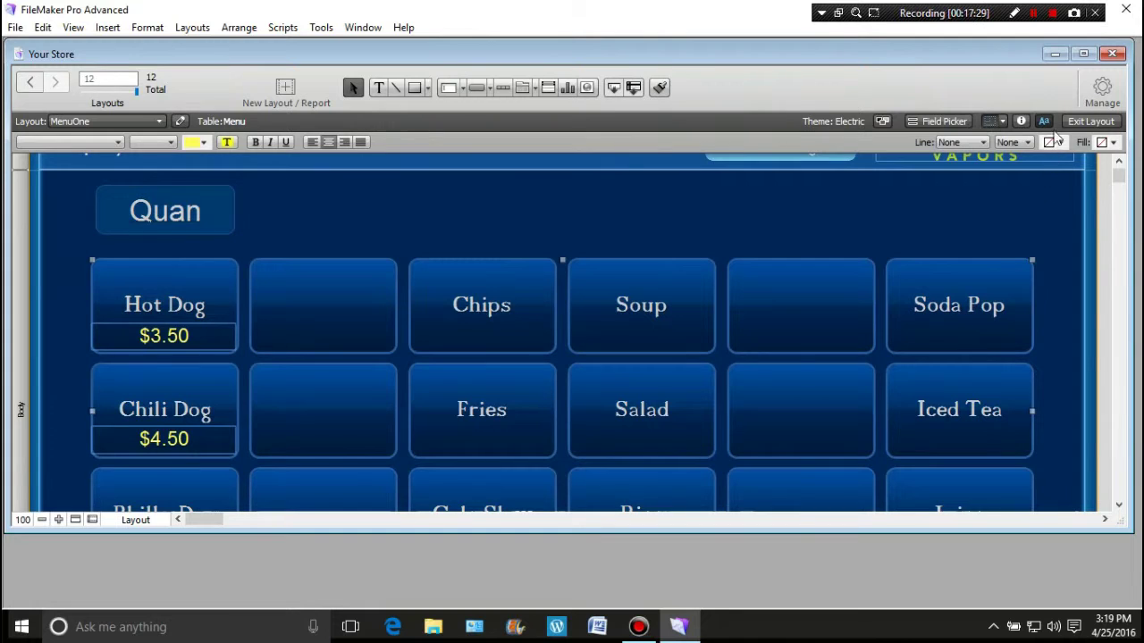
left_click(1022, 122)
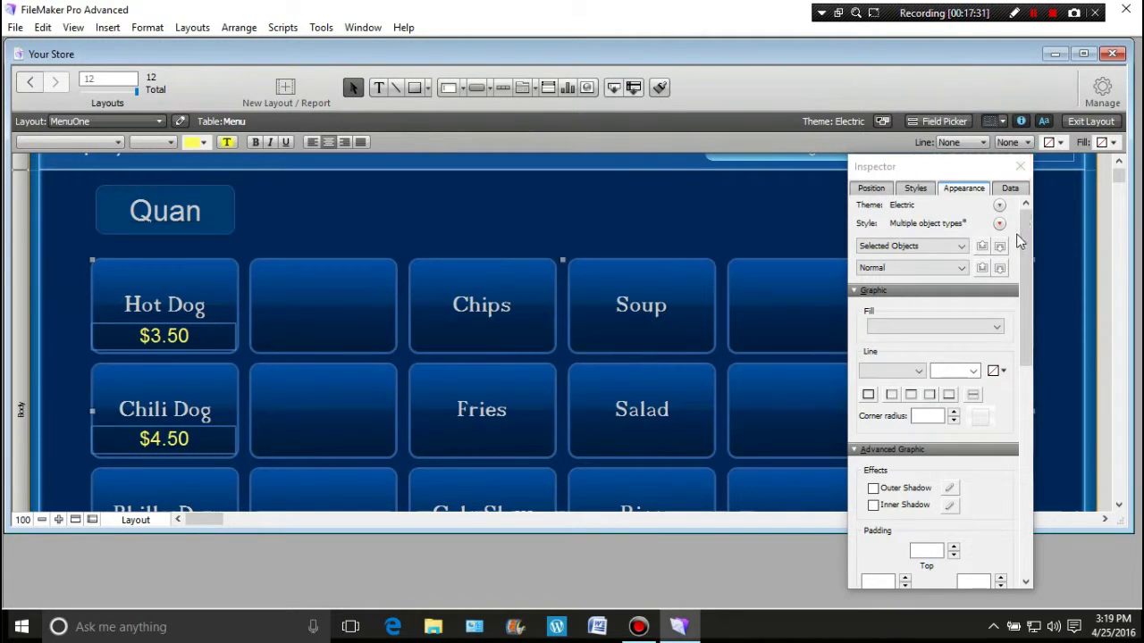
left_click(962, 268)
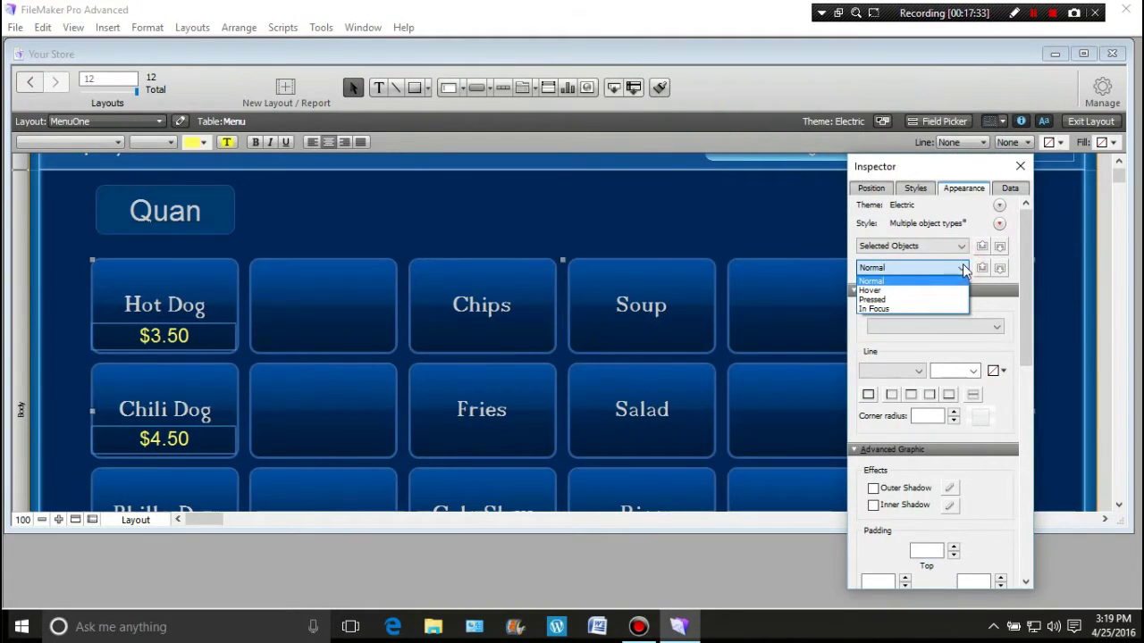
left_click(884, 299)
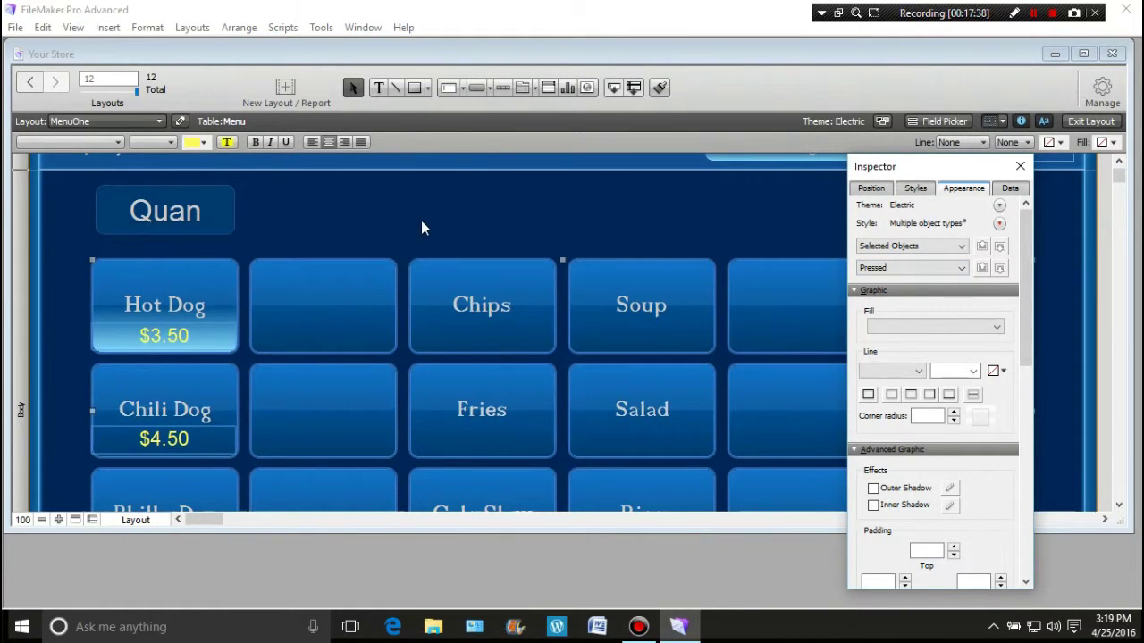
left_click(675, 217)
Move the Hot Dog button together with its $3.50 price label out of the grid into the empty space beside the Quan field.
left_click(204, 327)
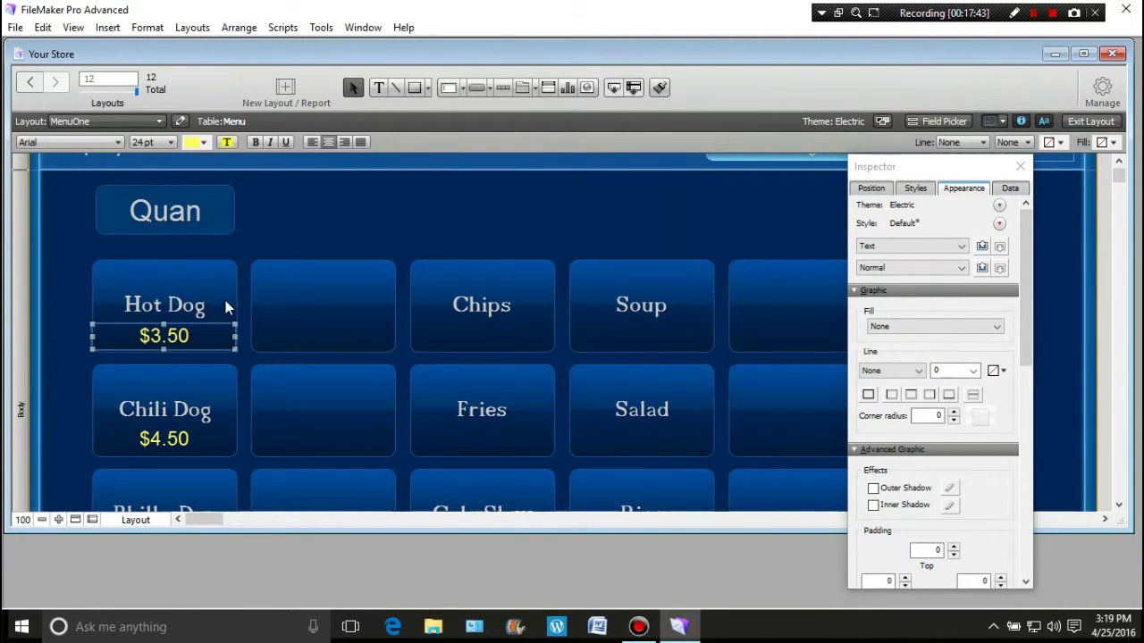
left_click(226, 306)
left_click_drag(336, 221, 783, 493)
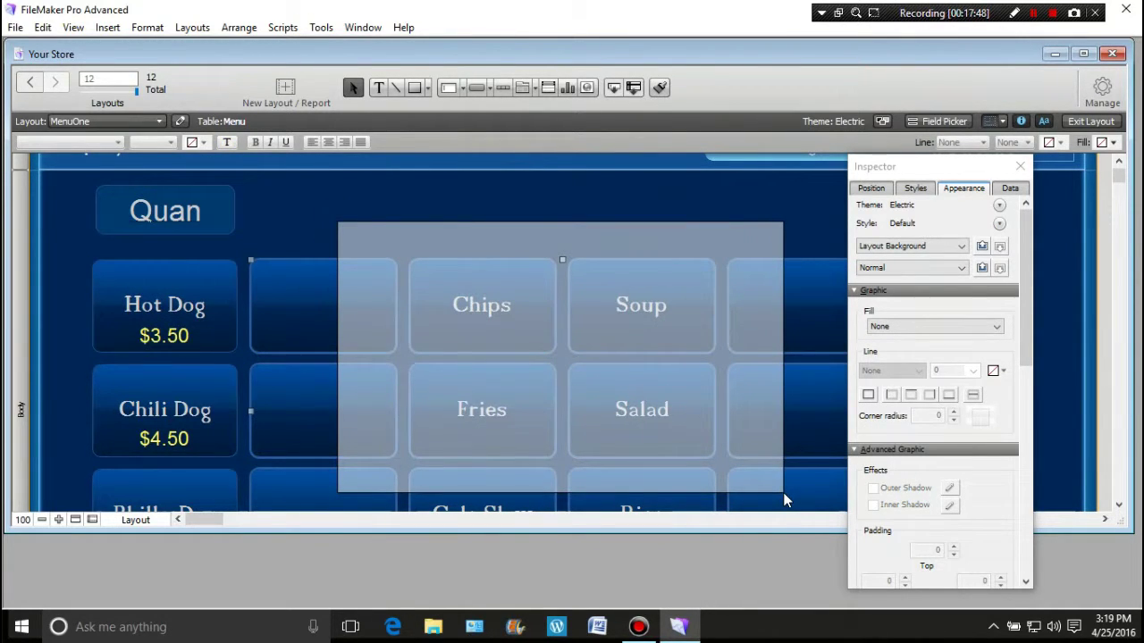
left_click_drag(783, 492, 782, 493)
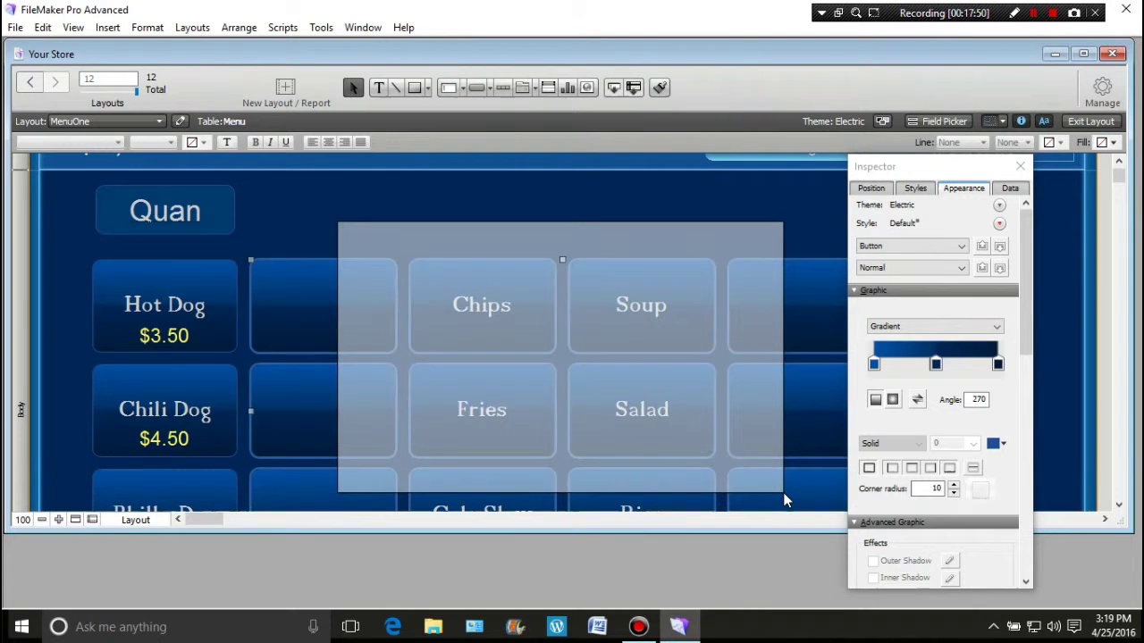
left_click_drag(79, 255, 234, 336)
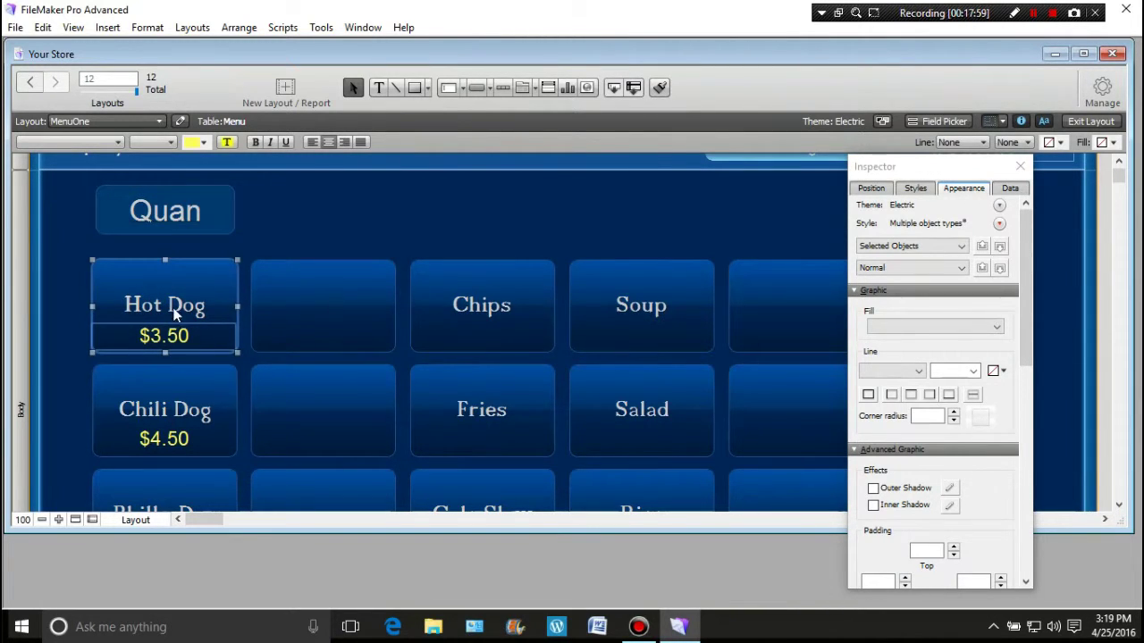
left_click_drag(188, 304, 361, 196)
Reposition the Inspector so it no longer covers the Soda Pop, Iced Tea and Juice buttons.
left_click(105, 292)
left_click_drag(71, 291, 803, 509)
left_click_drag(927, 158, 646, 217)
left_click(498, 219)
left_click_drag(95, 273, 856, 470)
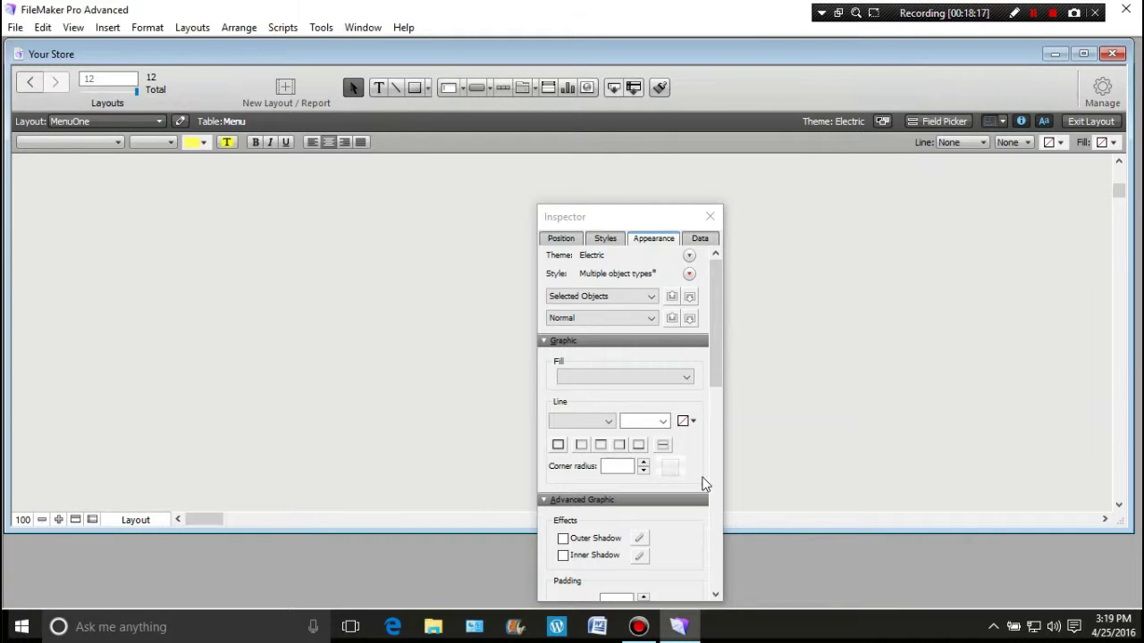
left_click_drag(1118, 189, 1136, 163)
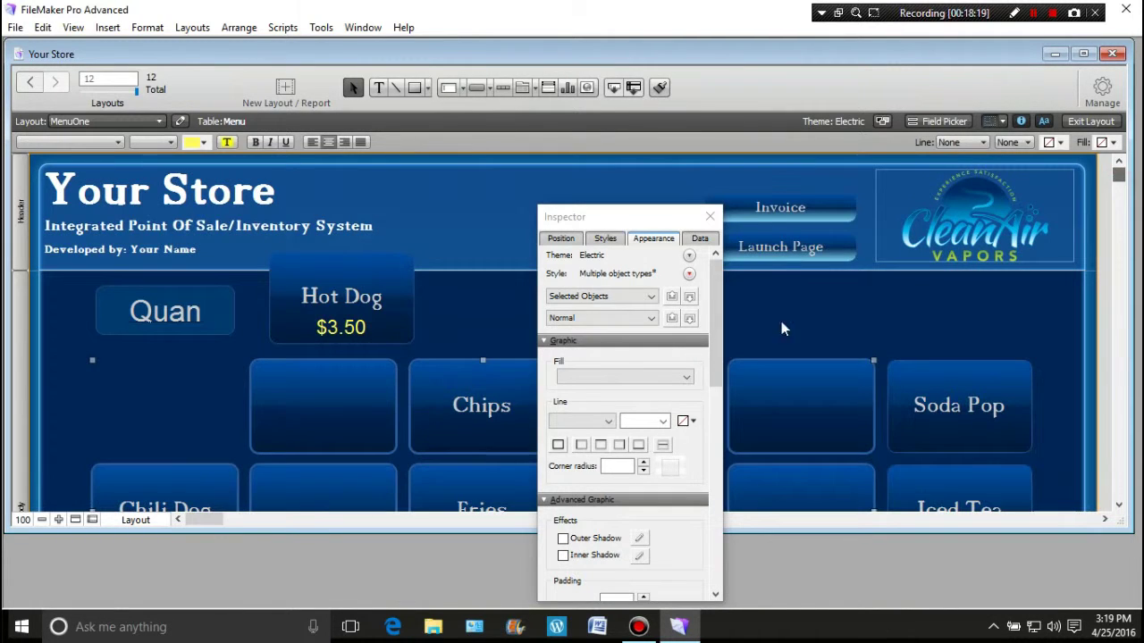
scroll(656, 331, "down", 1)
left_click_drag(650, 221, 646, 163)
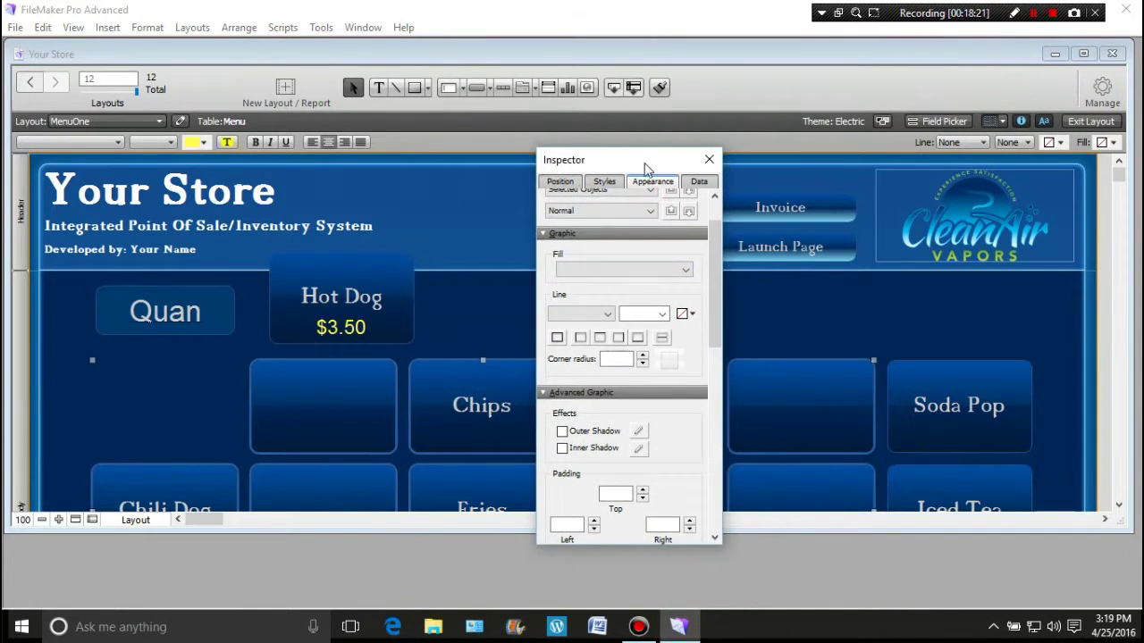
left_click(1118, 506)
left_click(1119, 506)
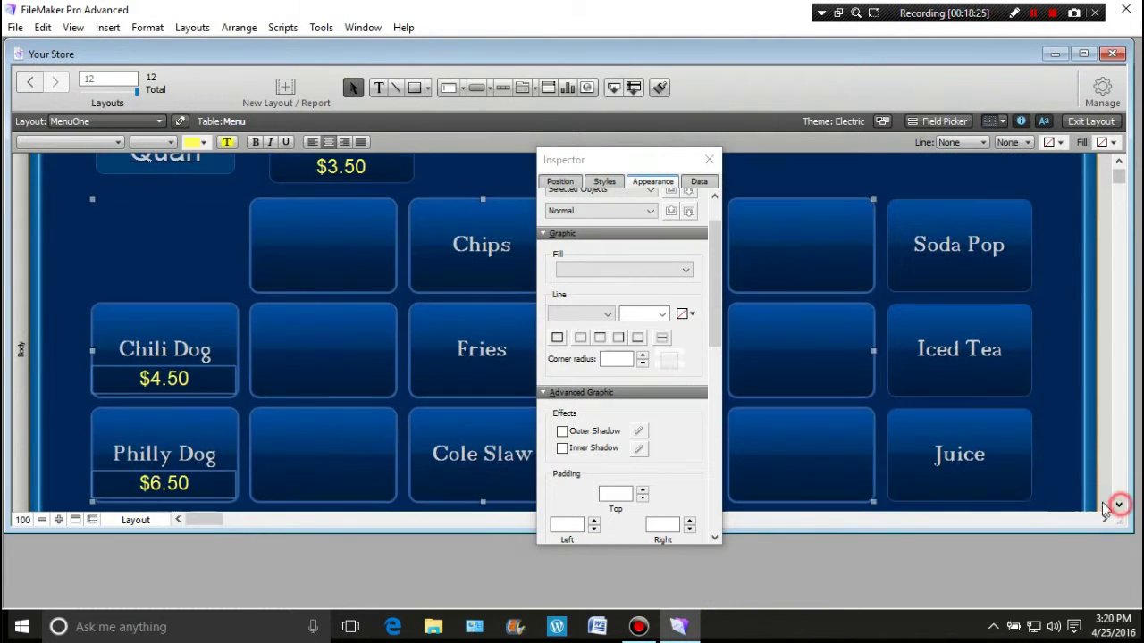
Give the Pressed state of all remaining grid buttons and price labels a gradient fill with a light blue final colour, and close the Inspector.
left_click_drag(100, 226, 983, 498)
left_click(650, 211)
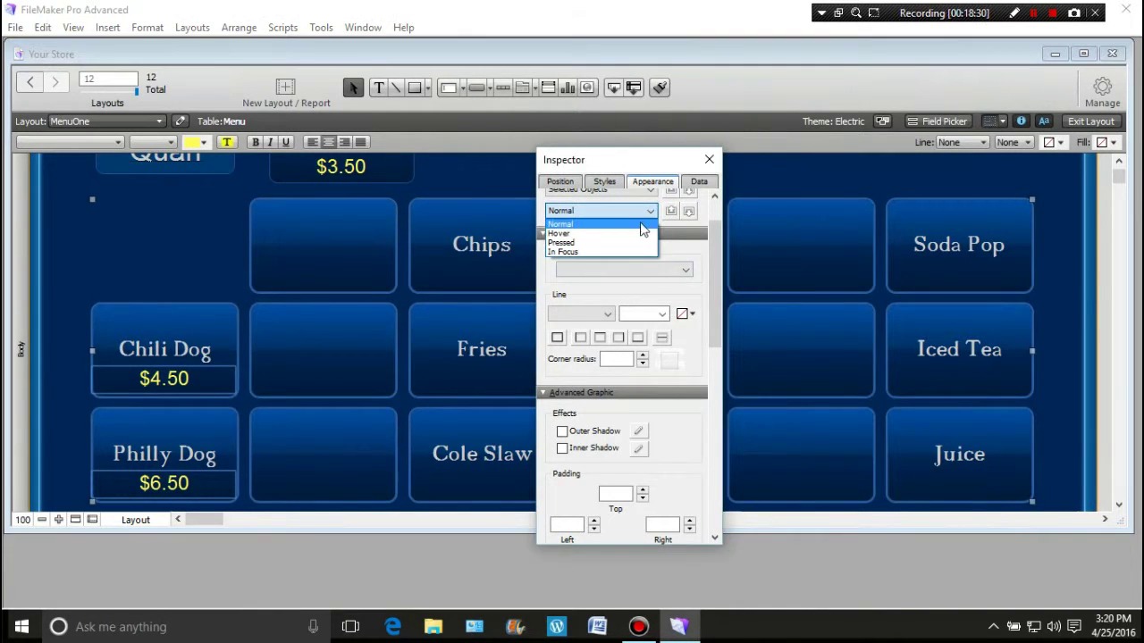
left_click(610, 243)
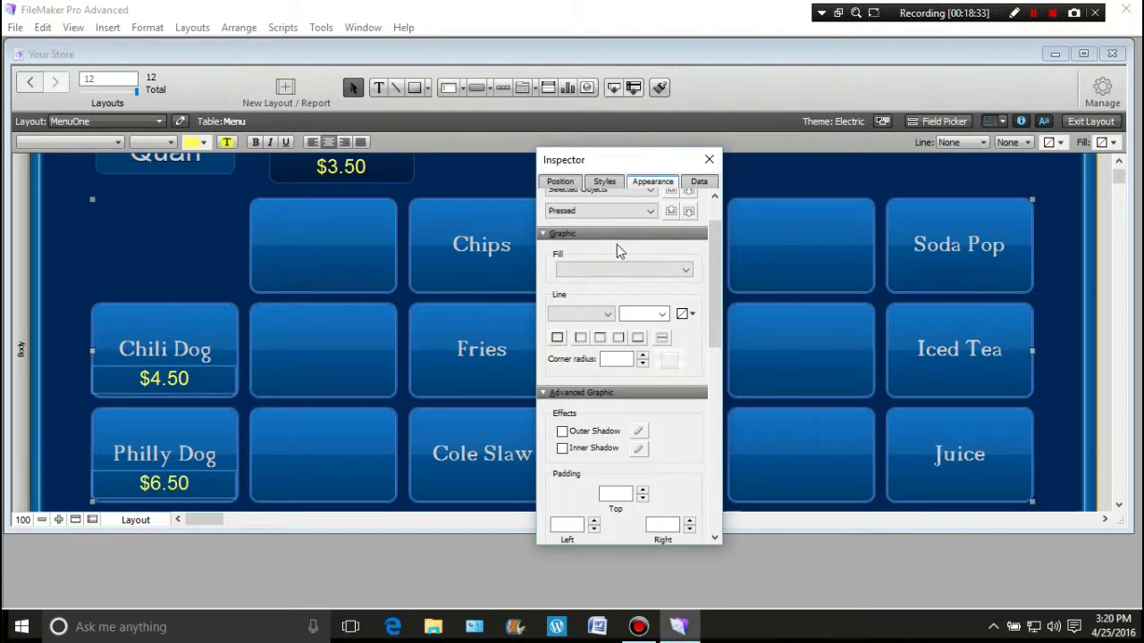
left_click(687, 271)
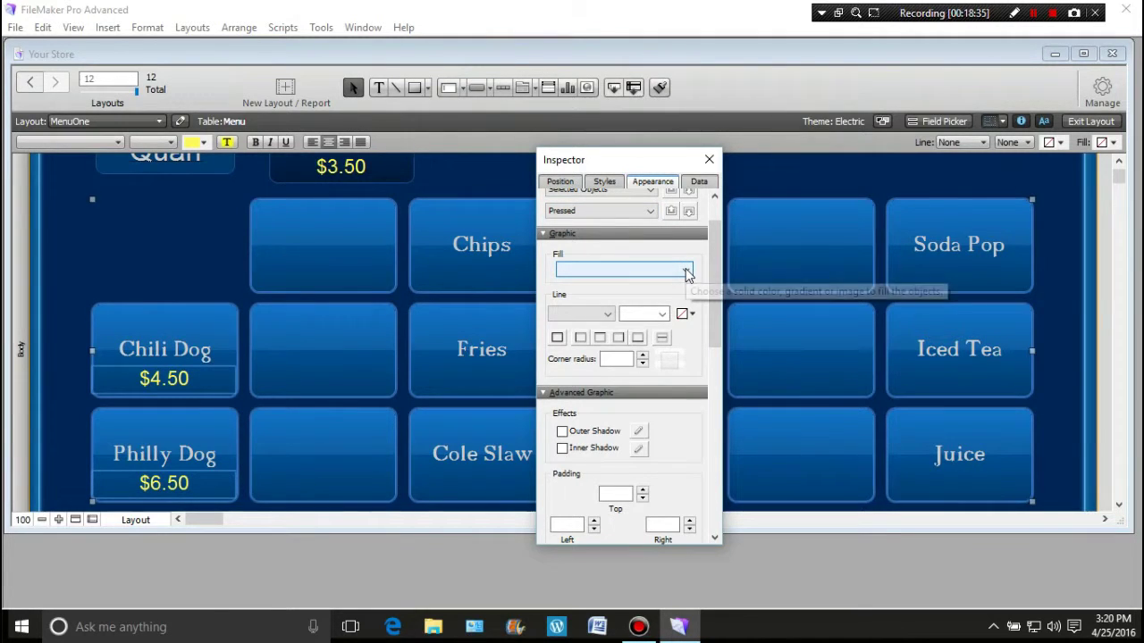
left_click(686, 272)
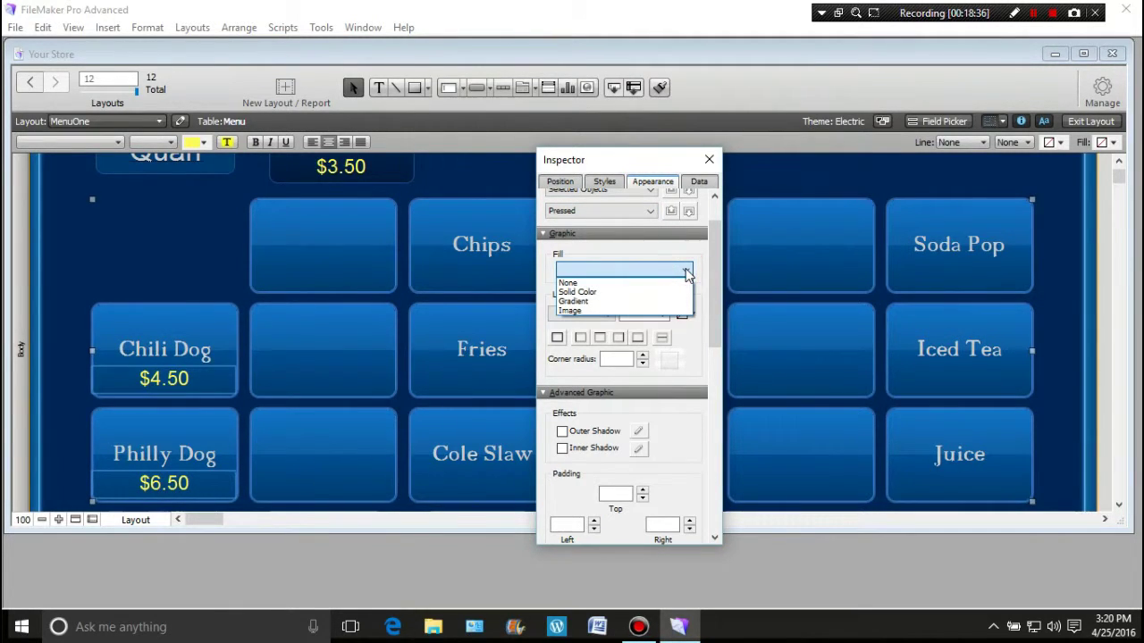
left_click(595, 302)
left_click(688, 307)
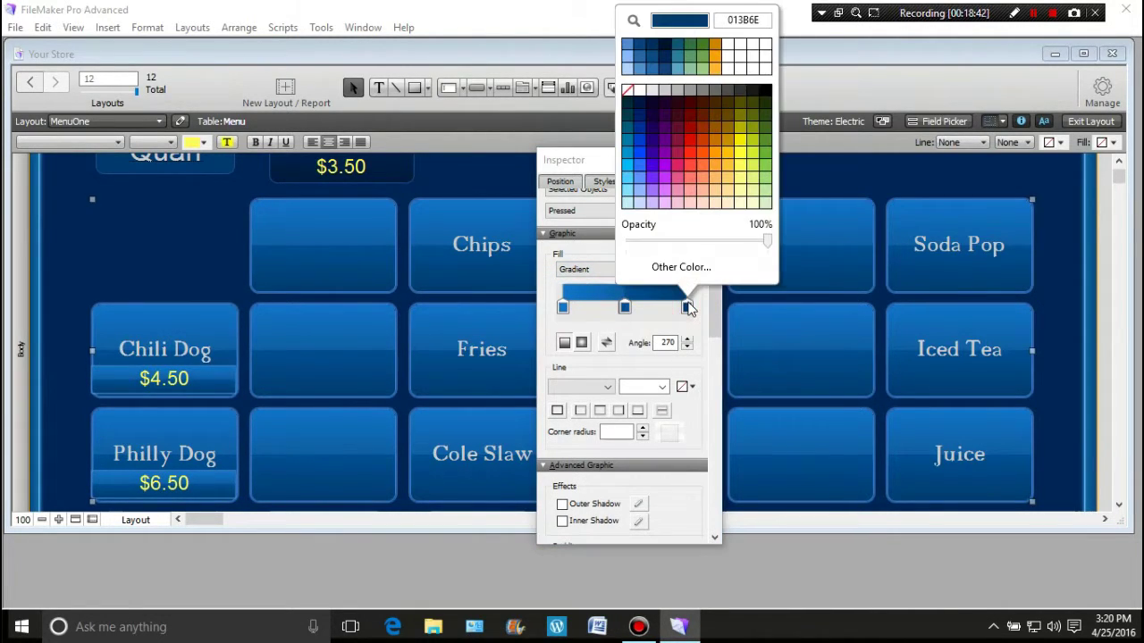
left_click(632, 197)
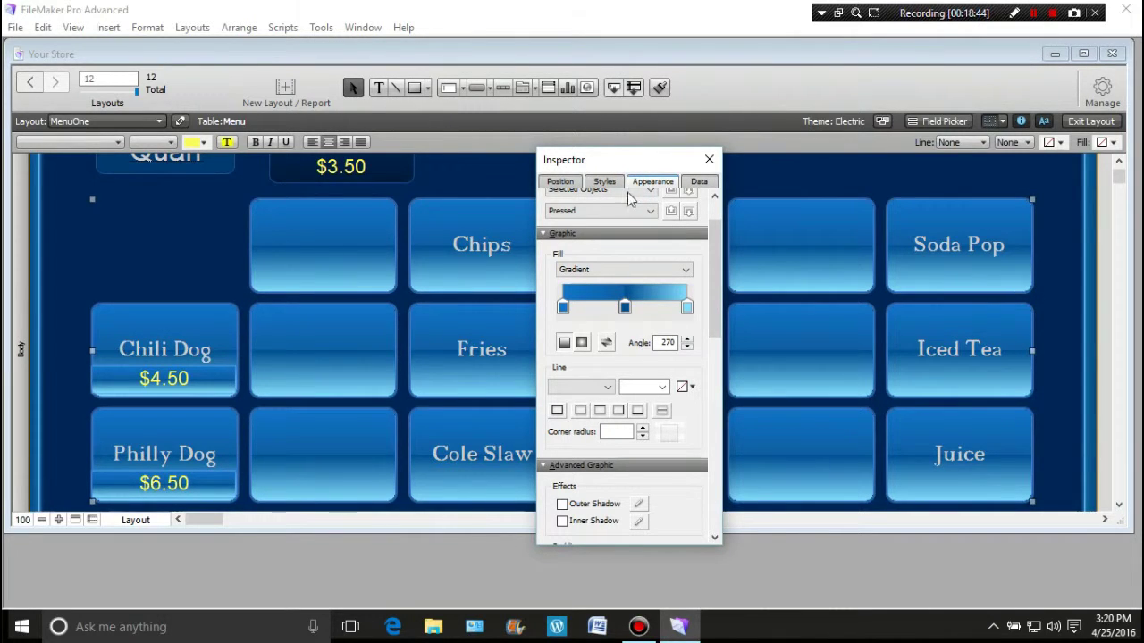
left_click(708, 160)
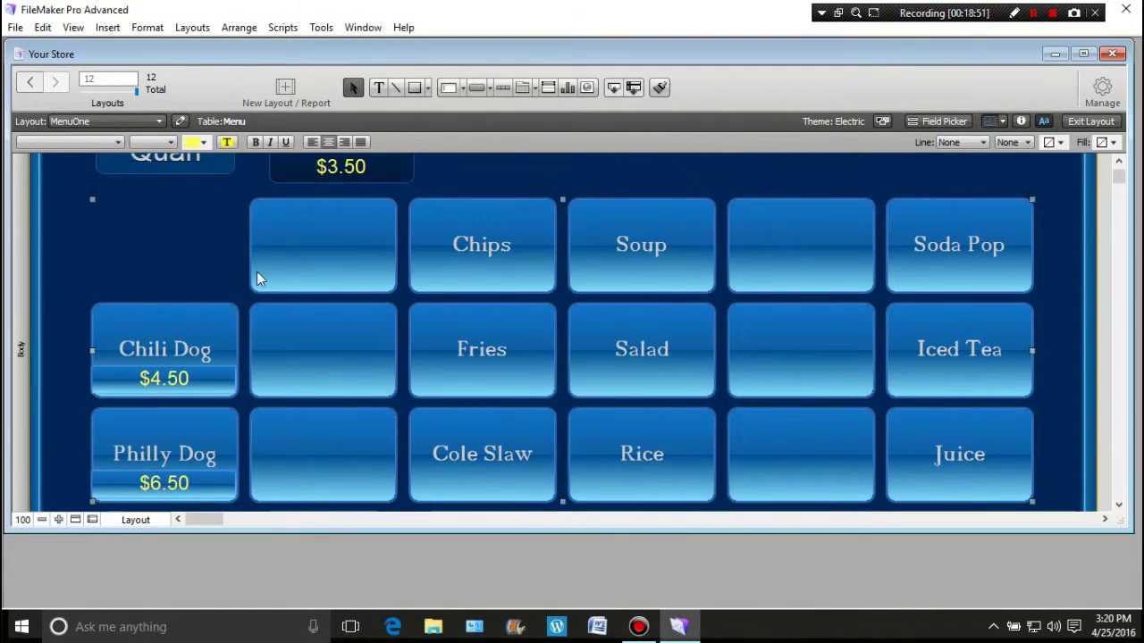
Check the fill setting of the Chili Dog and Philly Dog price labels in the Inspector.
left_click(153, 256)
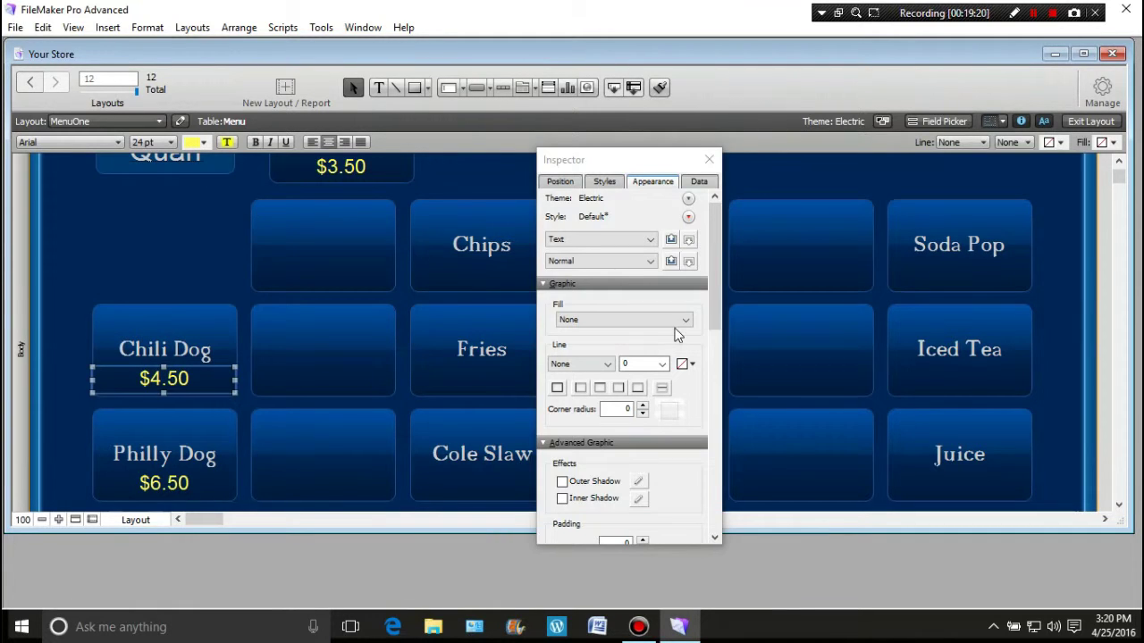
left_click(687, 319)
left_click(687, 319)
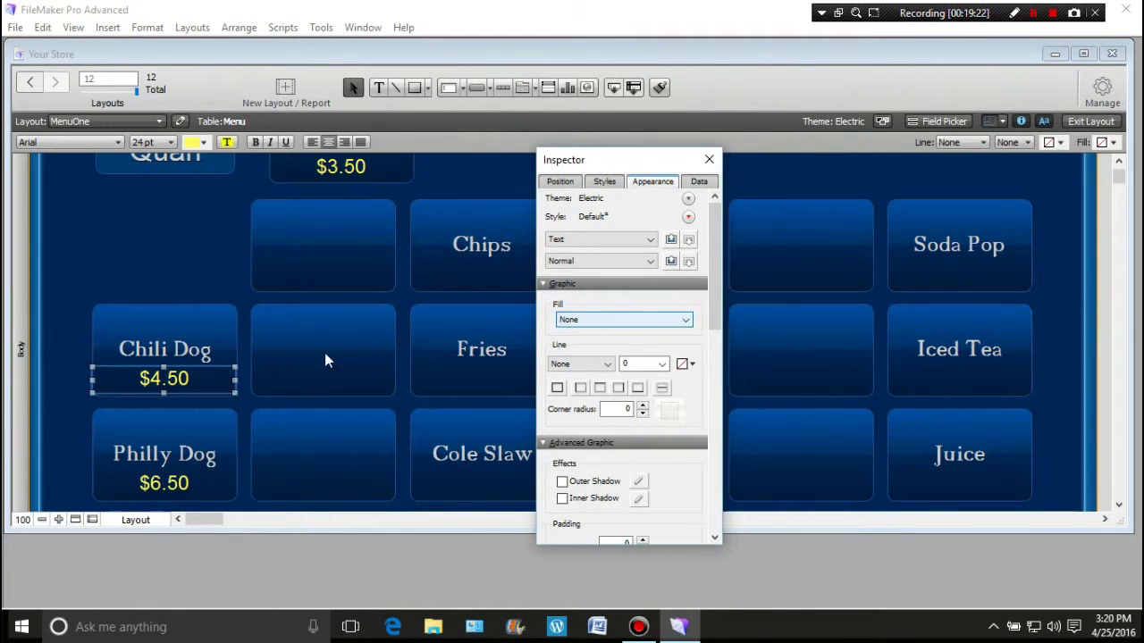
left_click(201, 480)
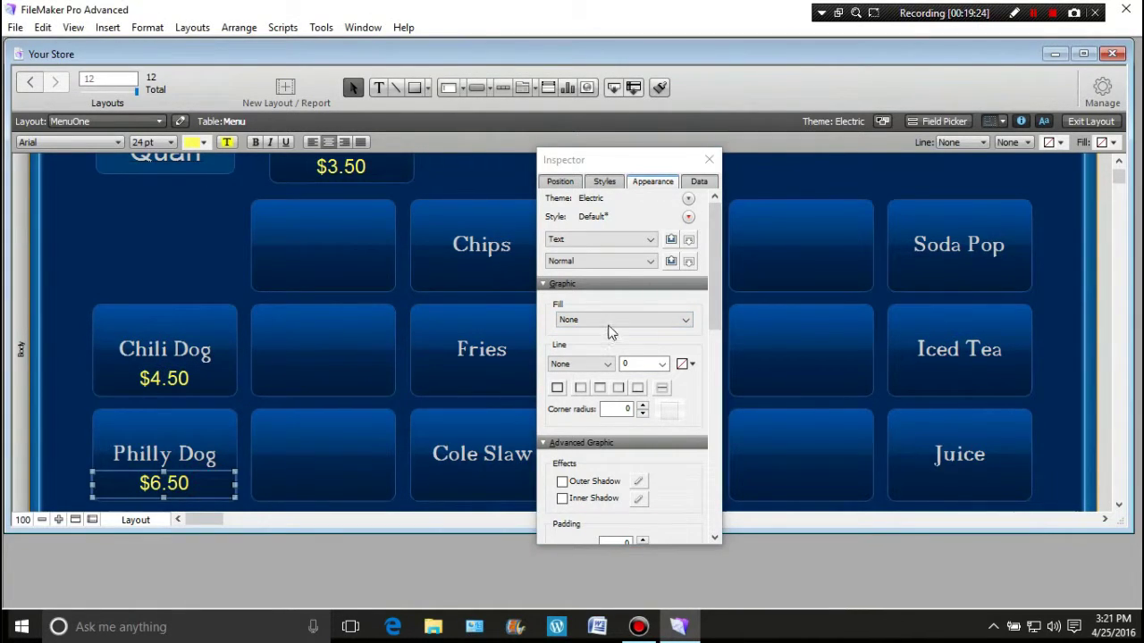
left_click(340, 168)
left_click(173, 198)
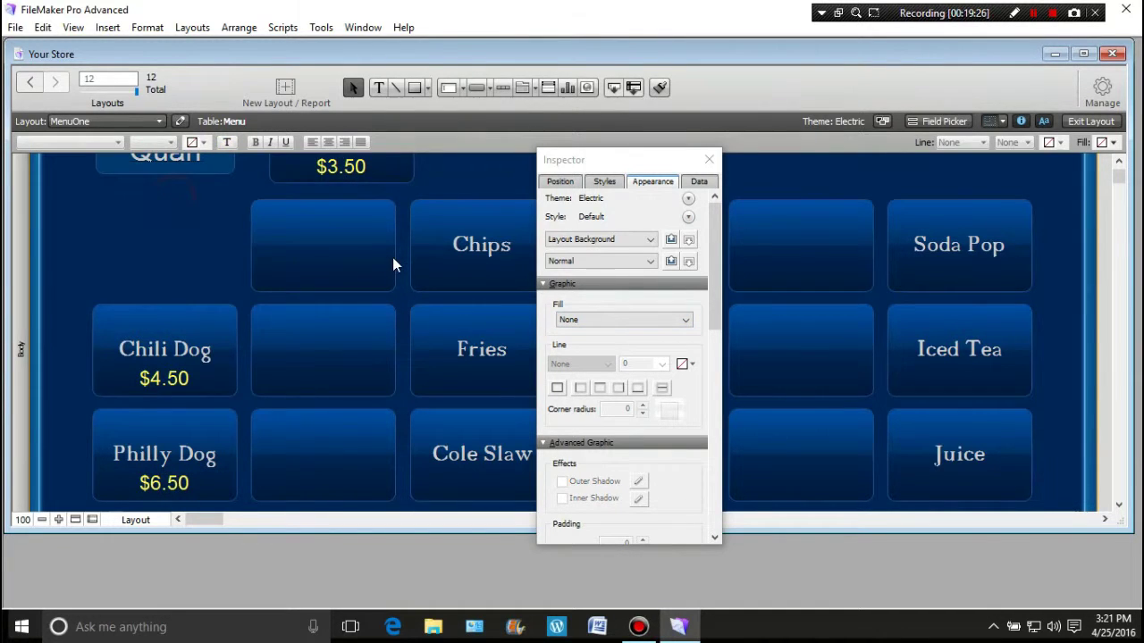
scroll(393, 259, "up", 3)
left_click(709, 161)
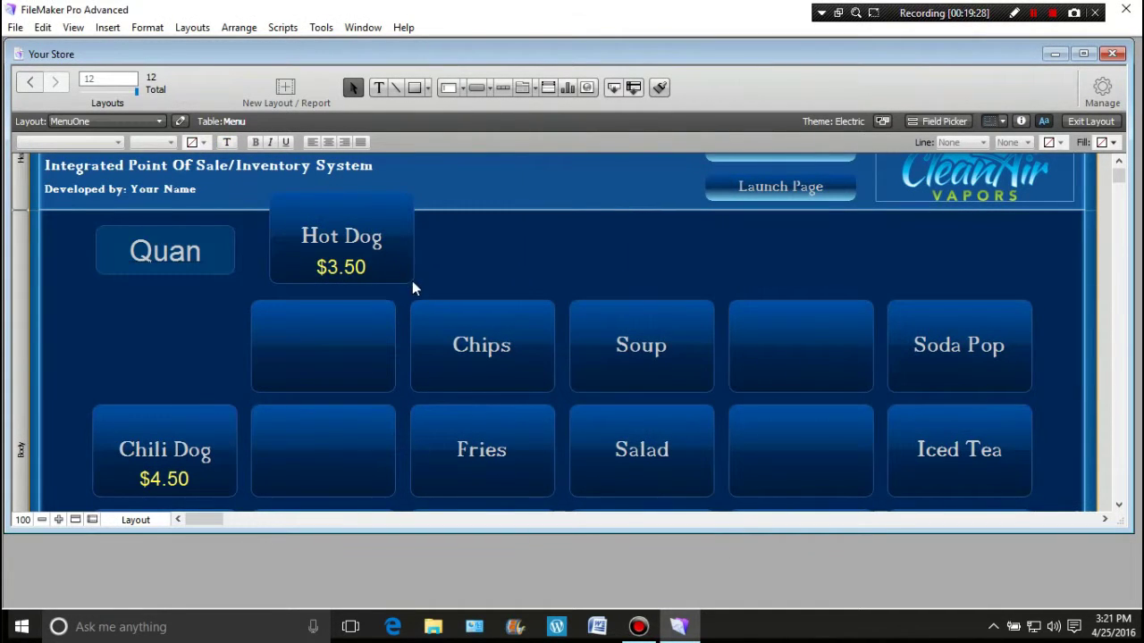
Move the Hot Dog button and its price label back into the empty grid slot above Chili Dog.
left_click_drag(455, 265, 171, 346)
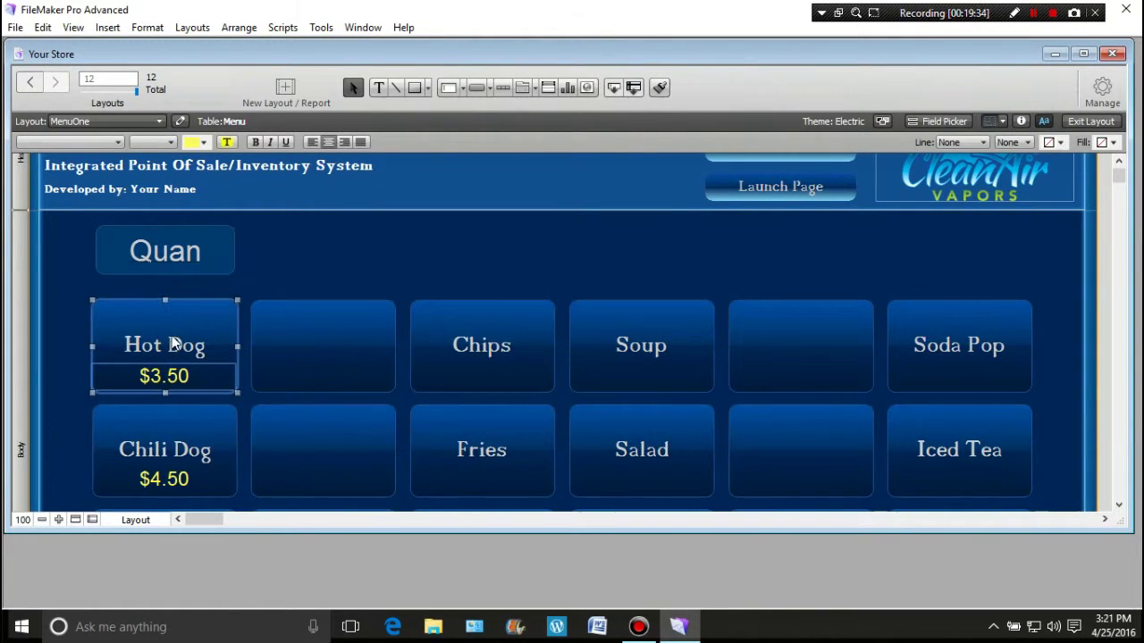
left_click(380, 256)
Look up the Group option for combining the Hot Dog button with its price label.
left_click_drag(149, 288, 166, 403)
right_click(198, 350)
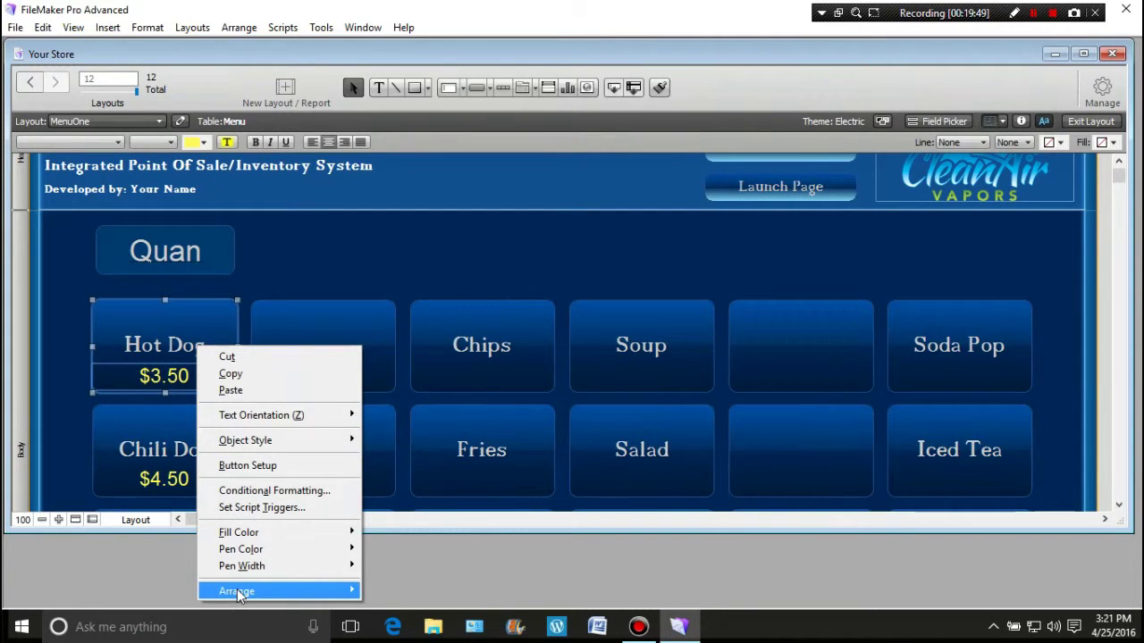
mouse_move(238, 596)
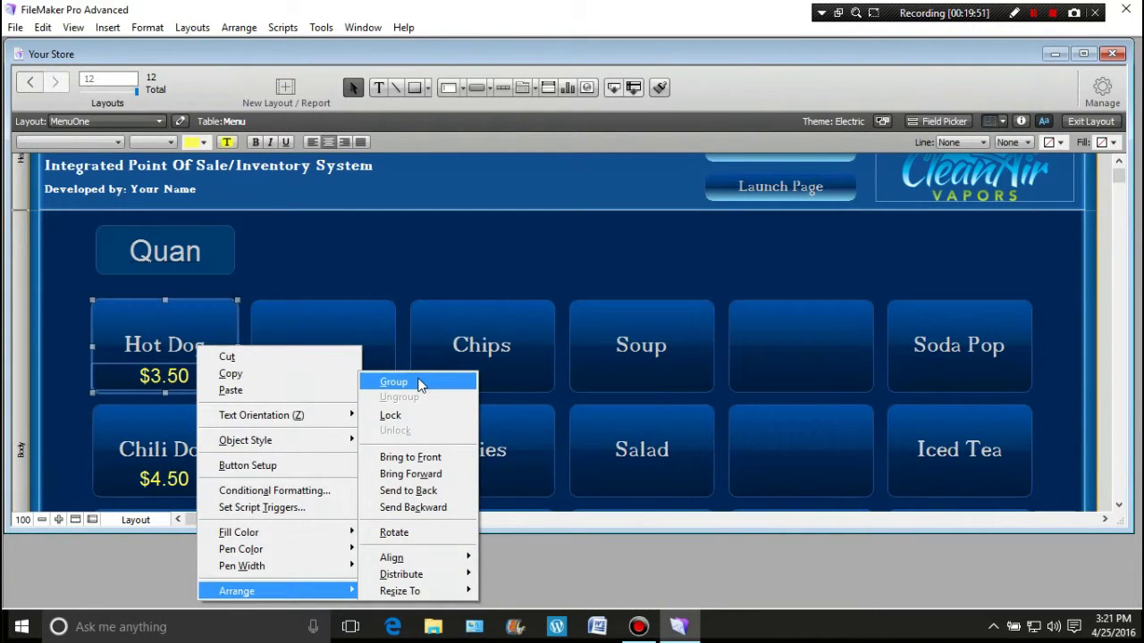
left_click(337, 258)
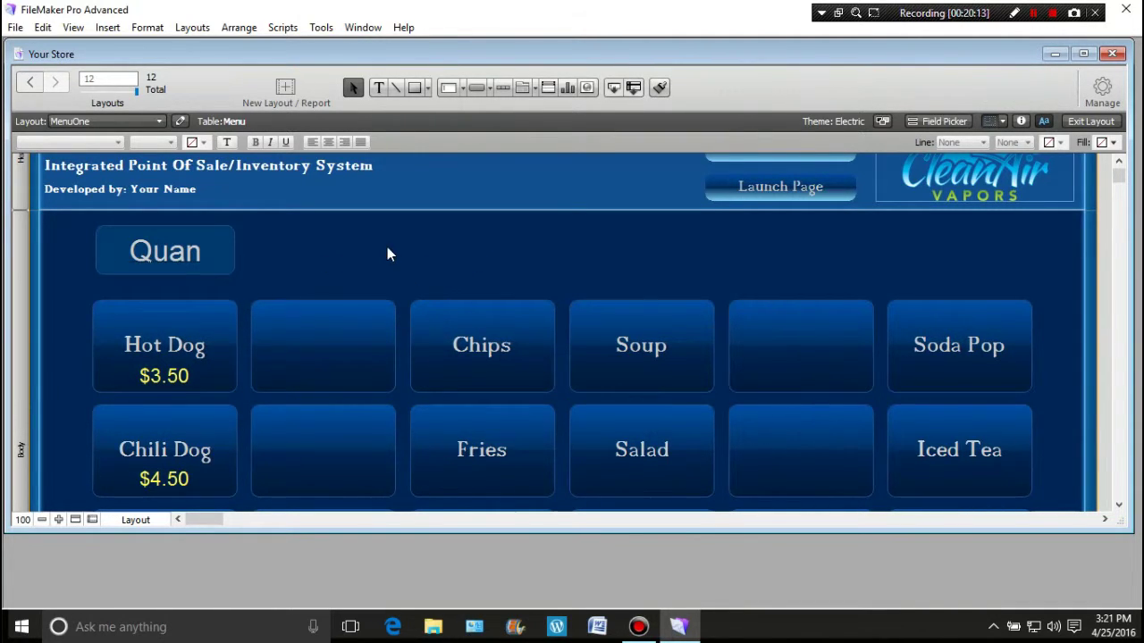
Review the header buttons, quantity field and all three rows of menu buttons on the layout.
scroll(387, 253, "up", 1)
scroll(387, 254, "down", 4)
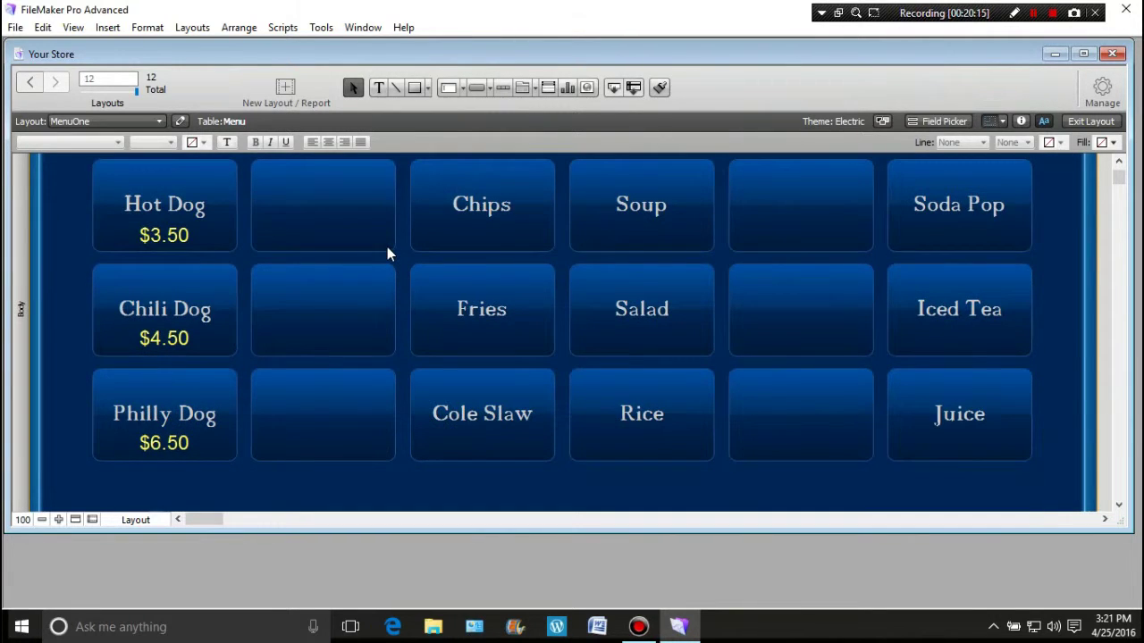
scroll(411, 293, "up", 2)
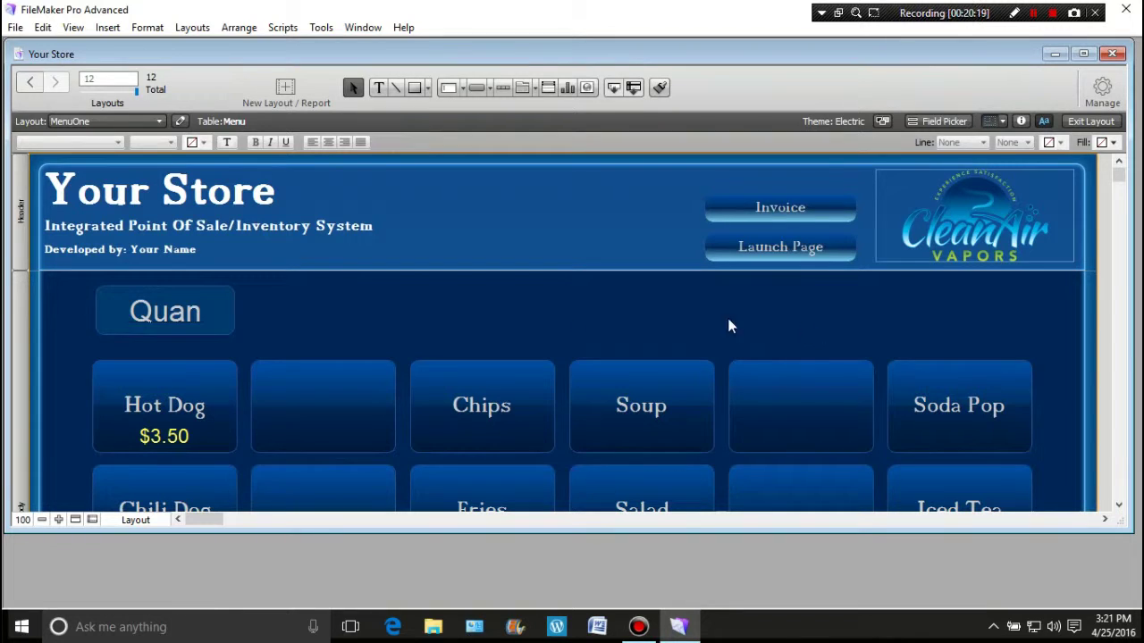
scroll(597, 334, "down", 1)
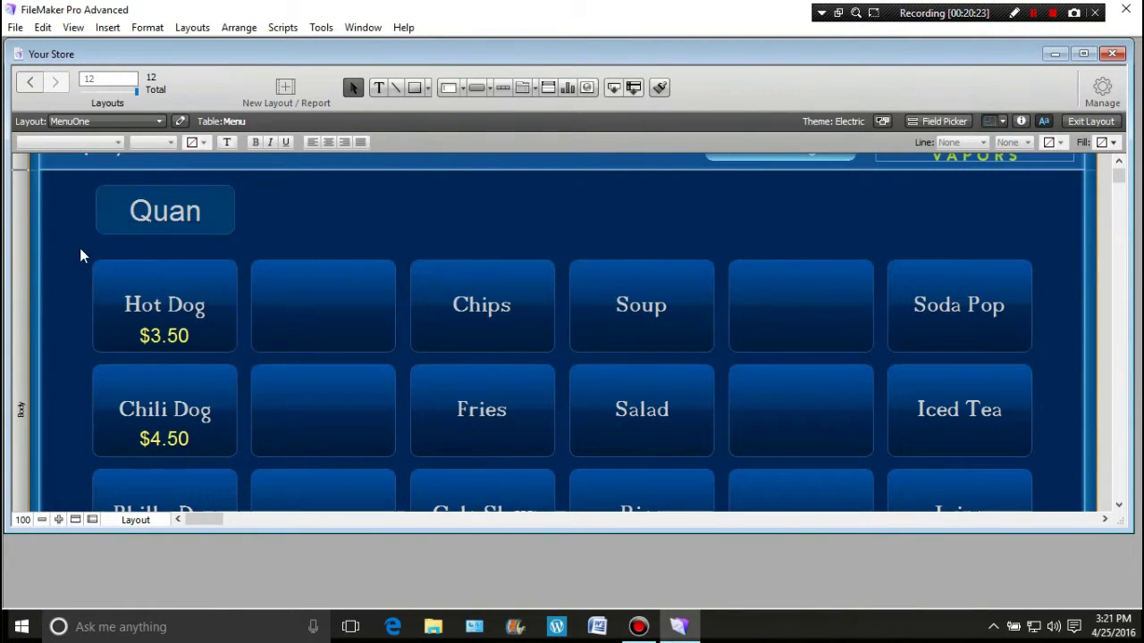
scroll(1061, 377, "down", 1)
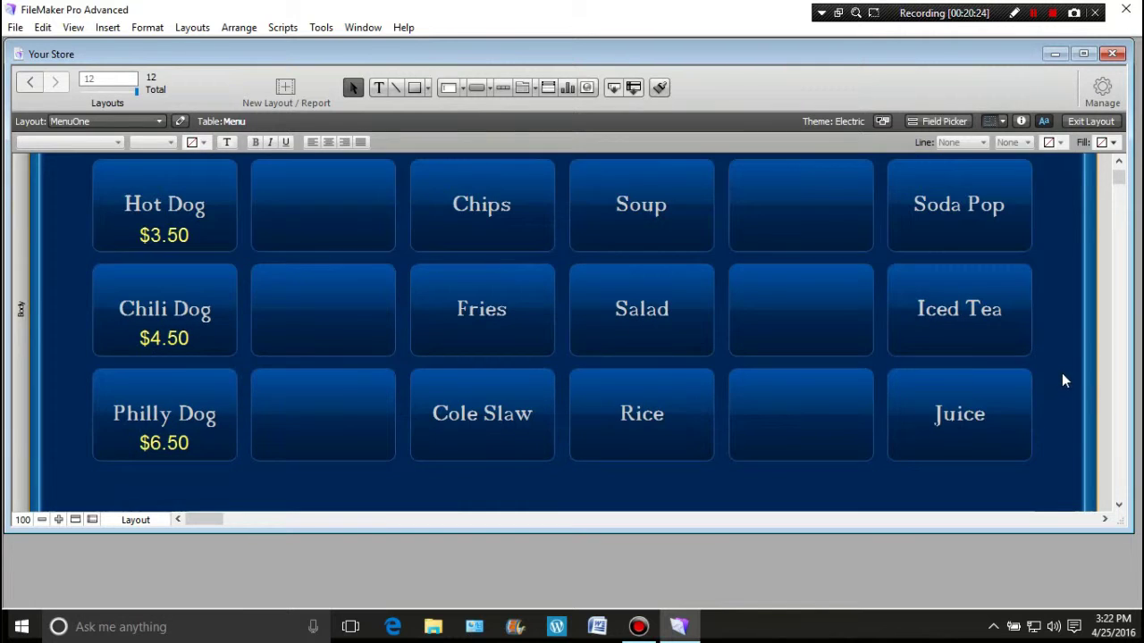
left_click_drag(68, 166, 1006, 455)
left_click(724, 478)
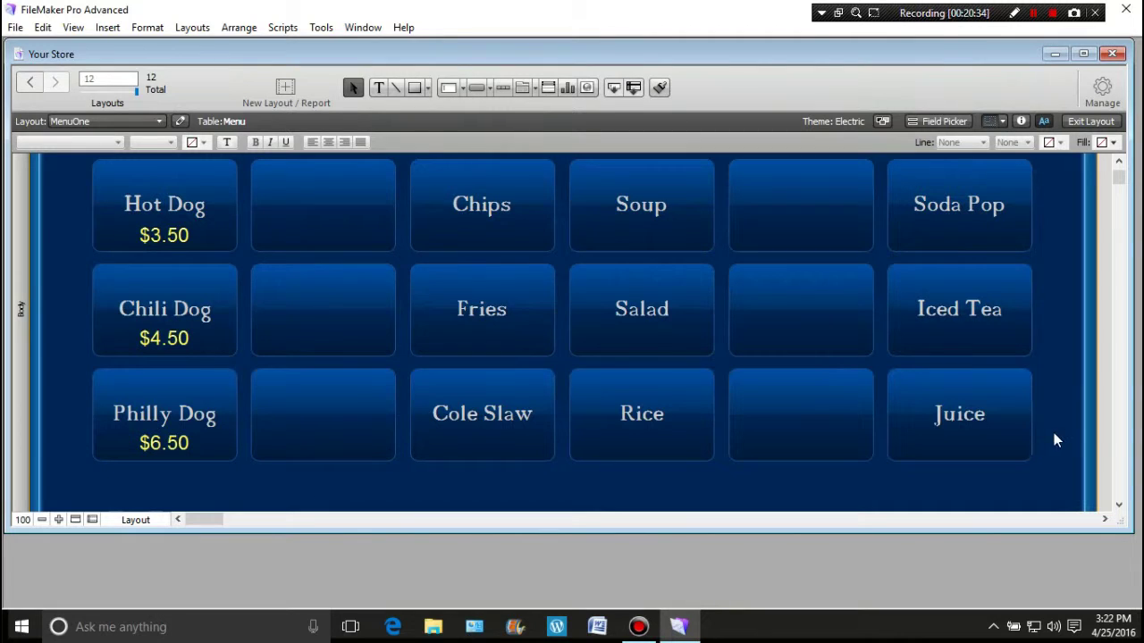
scroll(1068, 331, "up", 5)
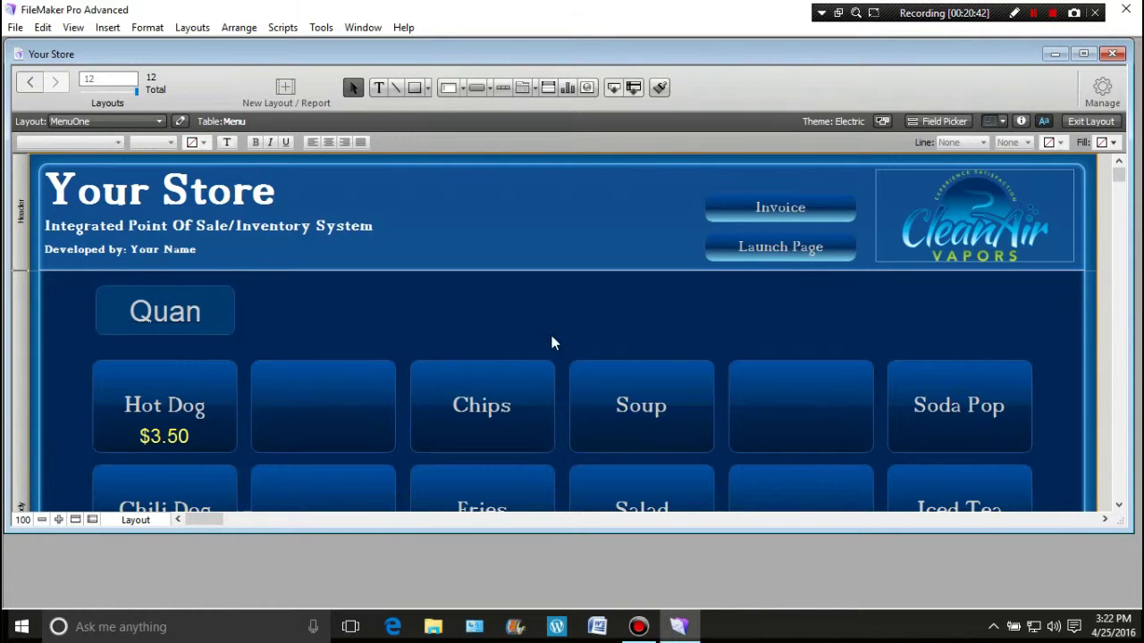
scroll(554, 320, "down", 5)
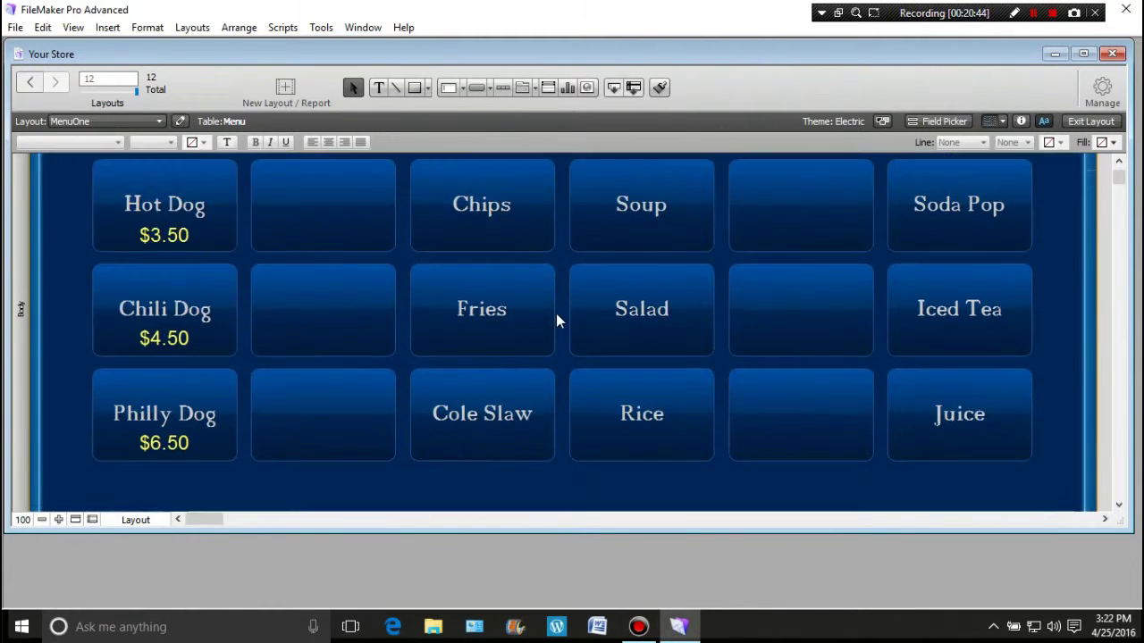